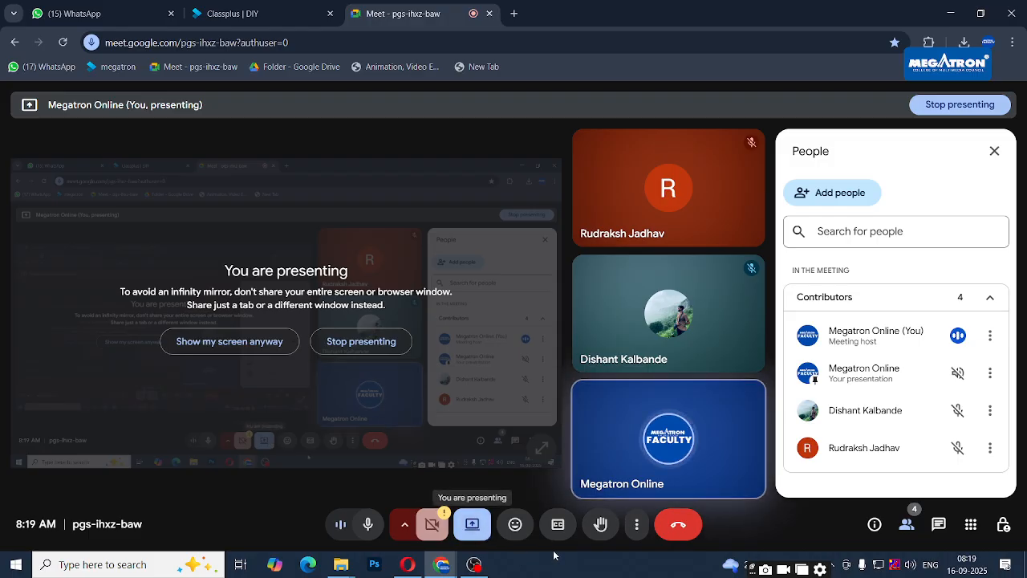
Open the Drive student folder in a new browser tab and go to student 07's 5th assignment folder inside "Affter effects"
click(514, 13)
click(301, 67)
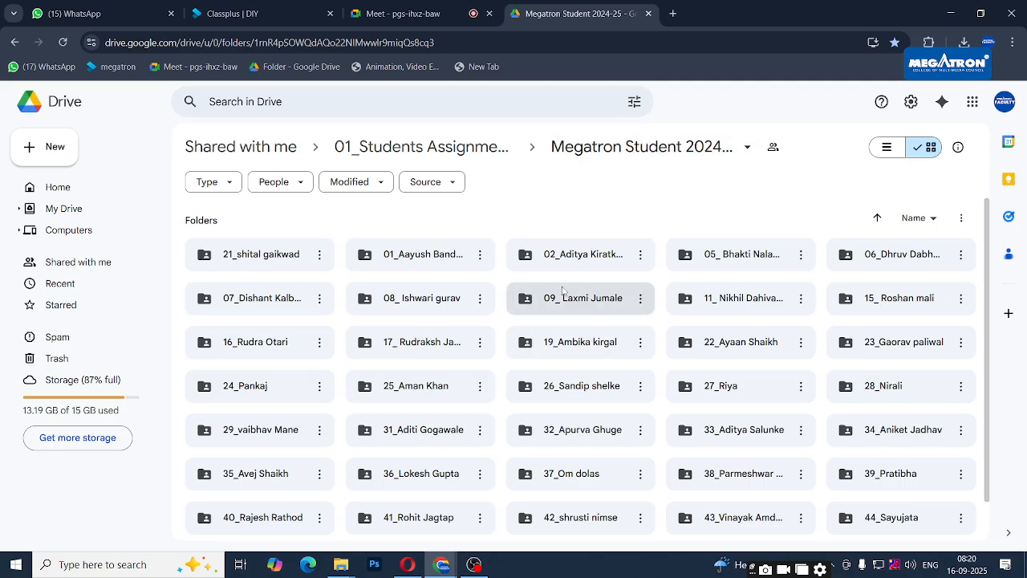
scroll(562, 292, down, 1)
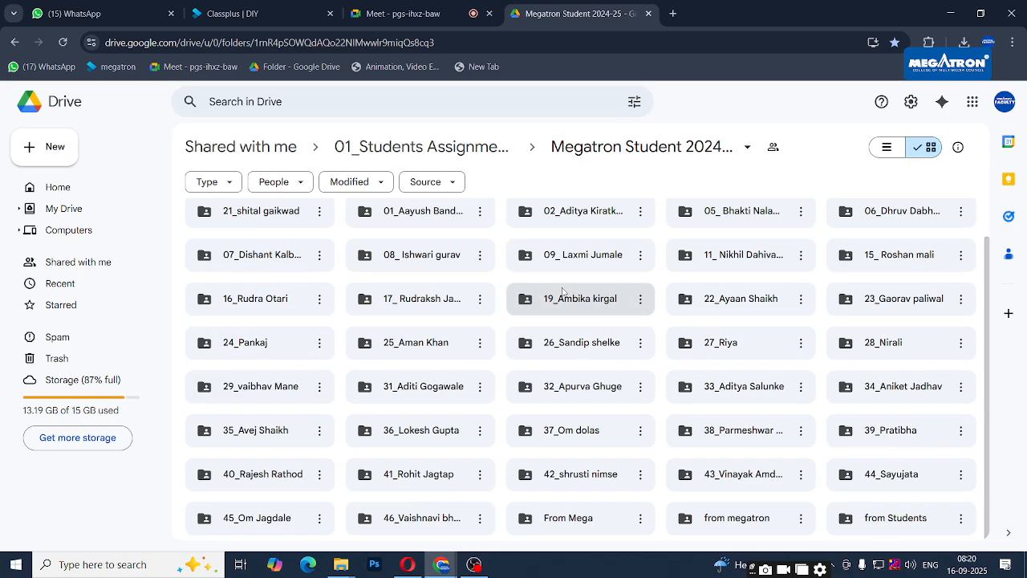
double_click(253, 257)
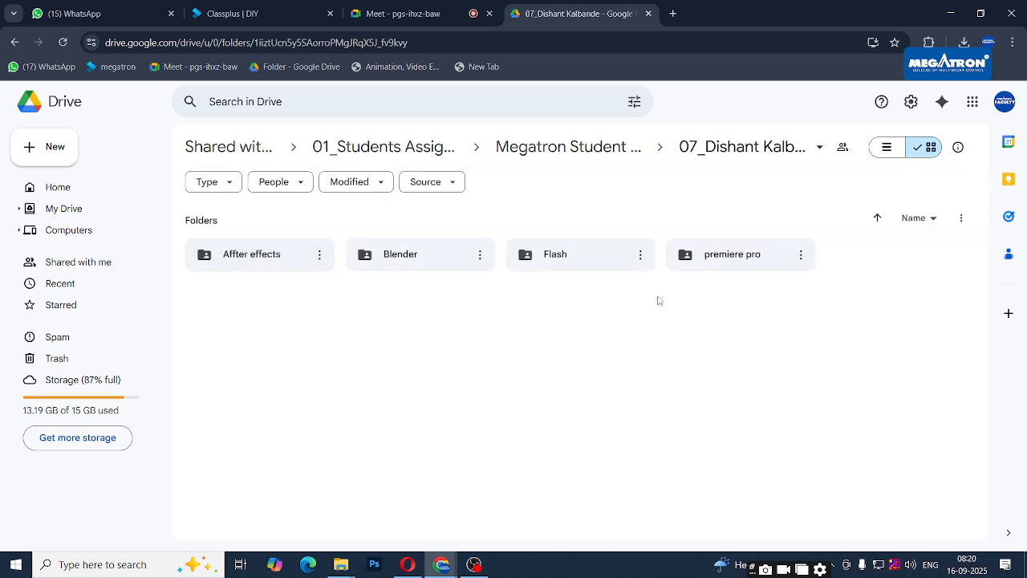
double_click(253, 253)
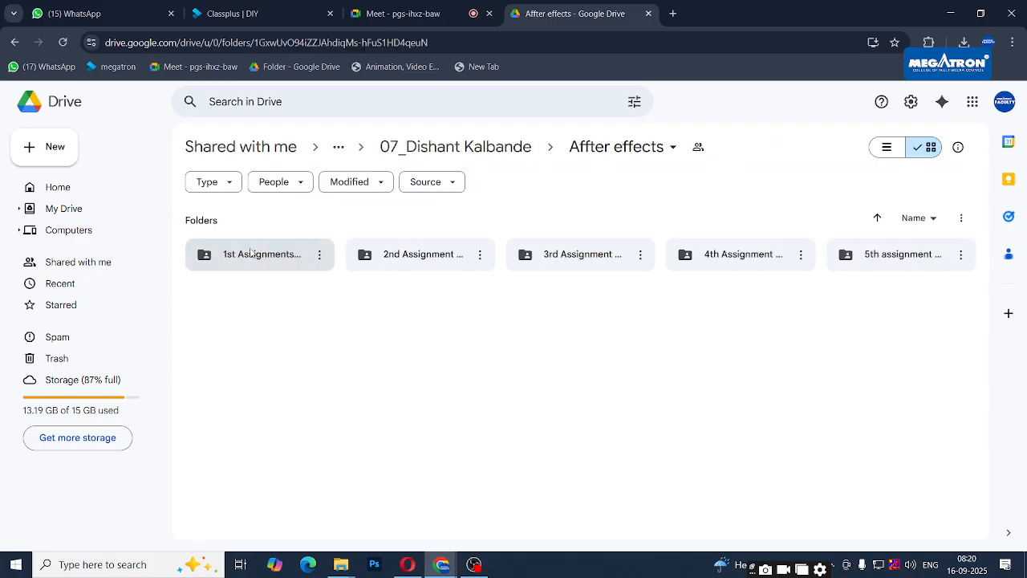
double_click(893, 255)
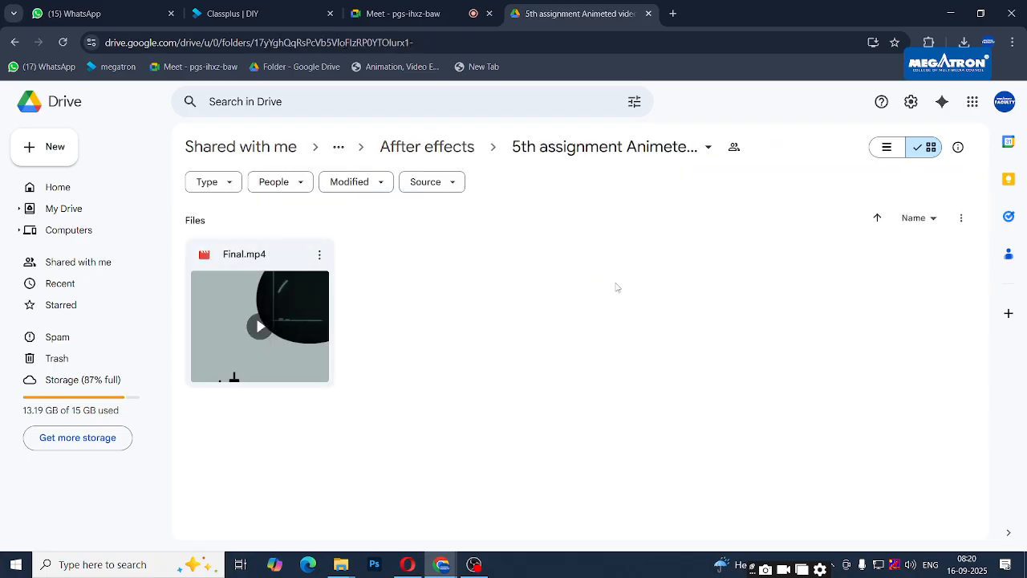
Open Final.mp4 and watch it through, rewinding to 0:00 for each replay
double_click(269, 330)
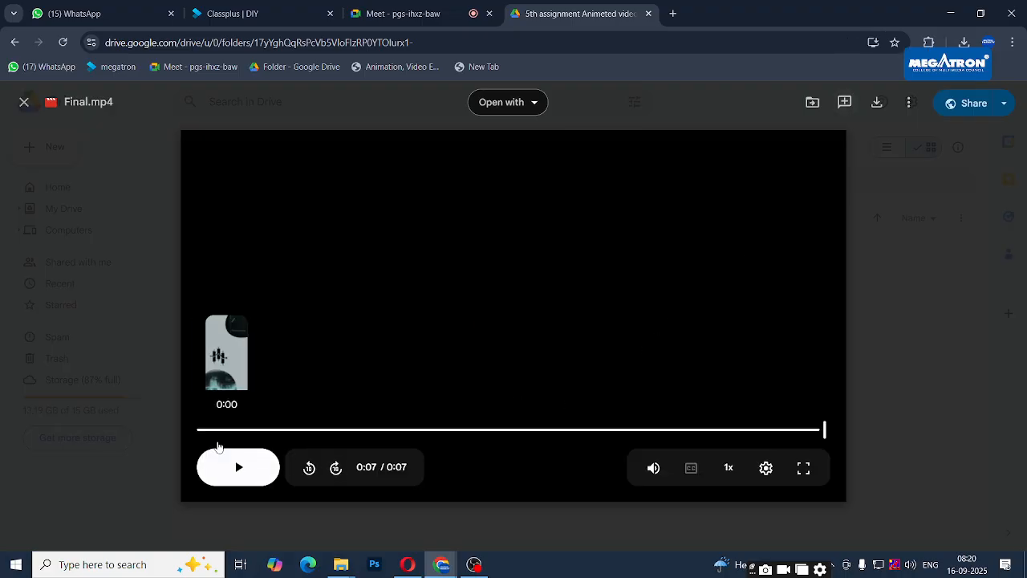
click(209, 432)
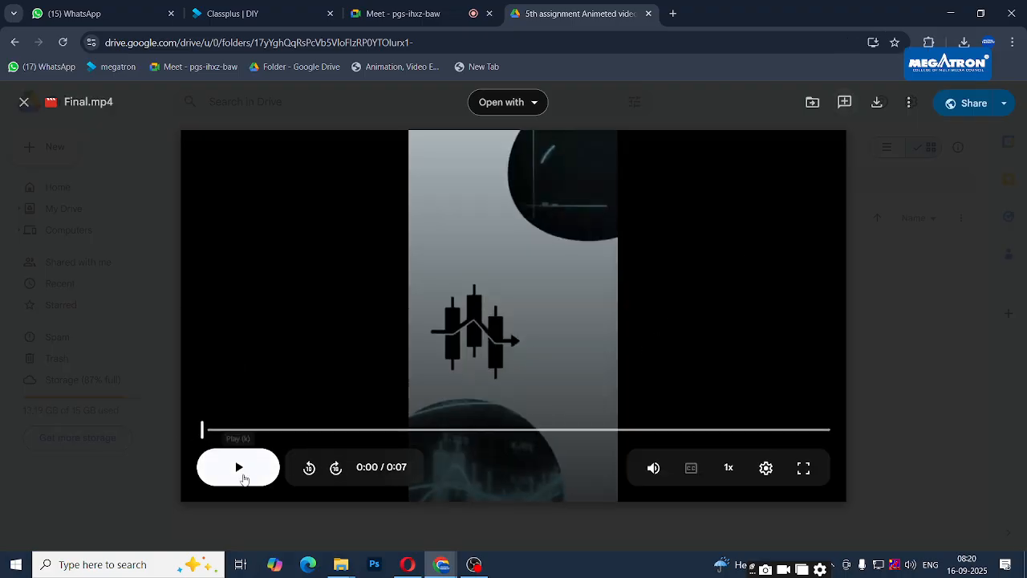
click(243, 477)
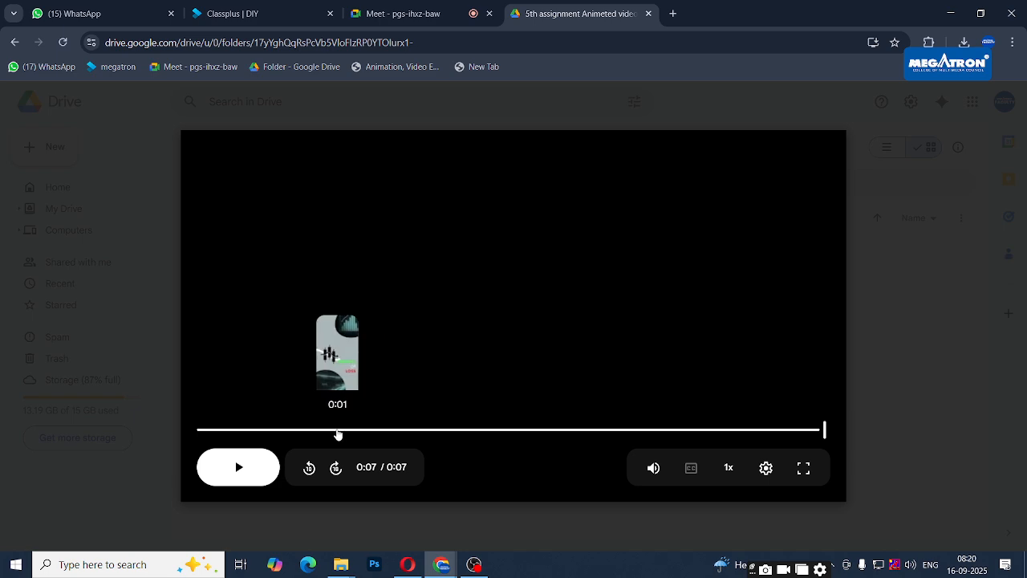
drag(338, 434, 202, 429)
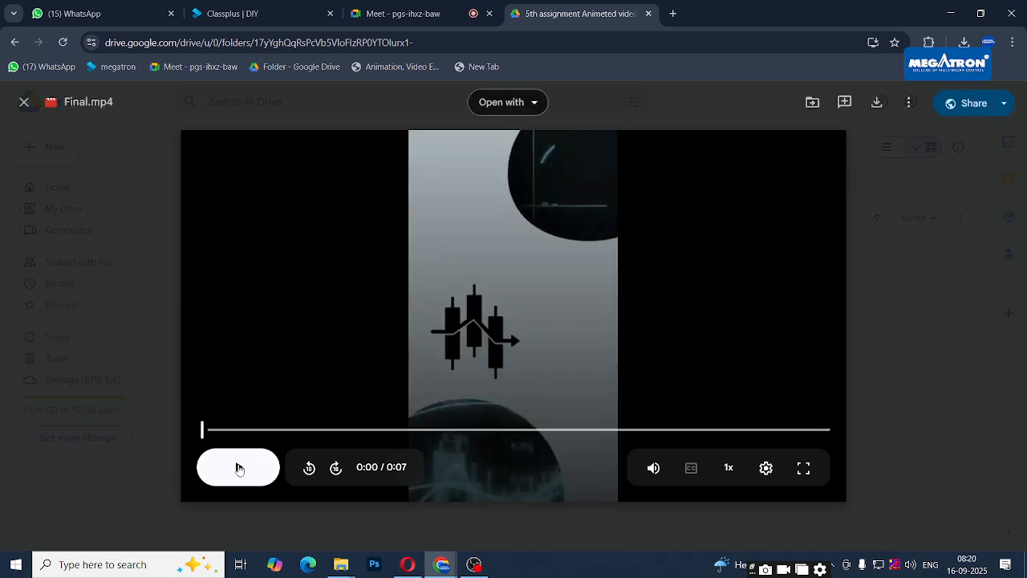
click(238, 468)
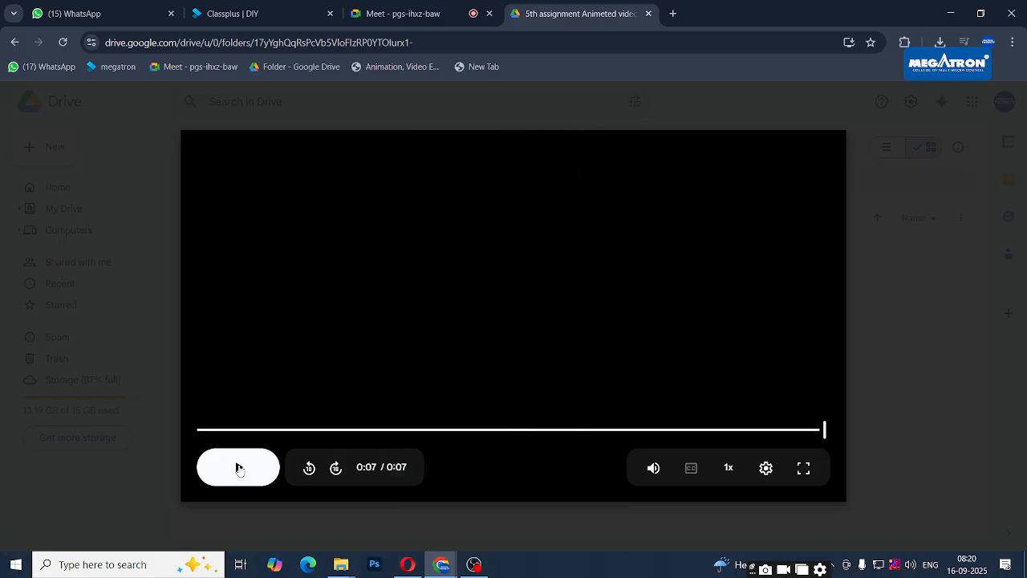
Check the OBS window and the Google Meet call, and return to the Final.mp4 preview in Drive
key(alt+Tab)
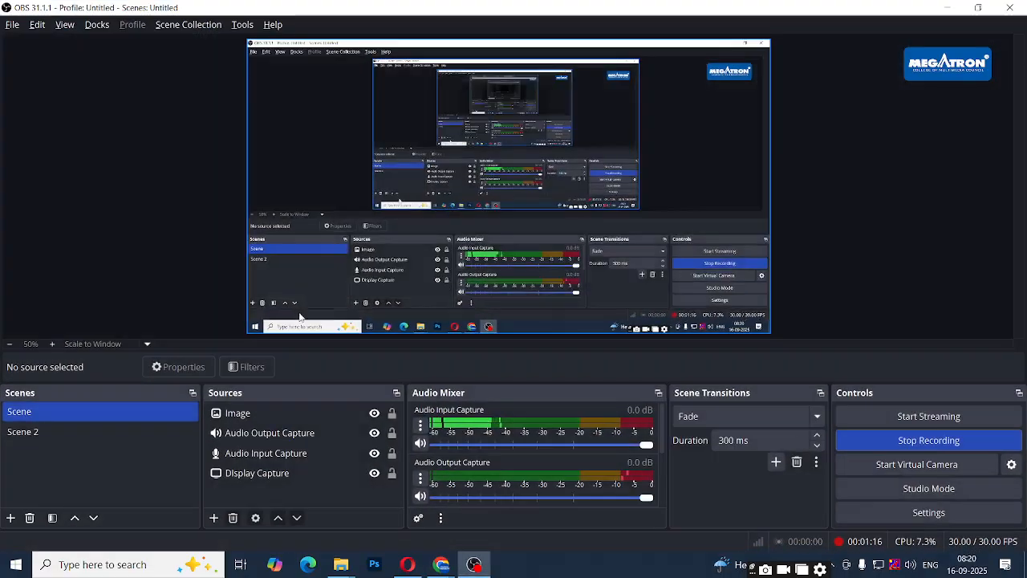
key(alt+Tab)
click(390, 7)
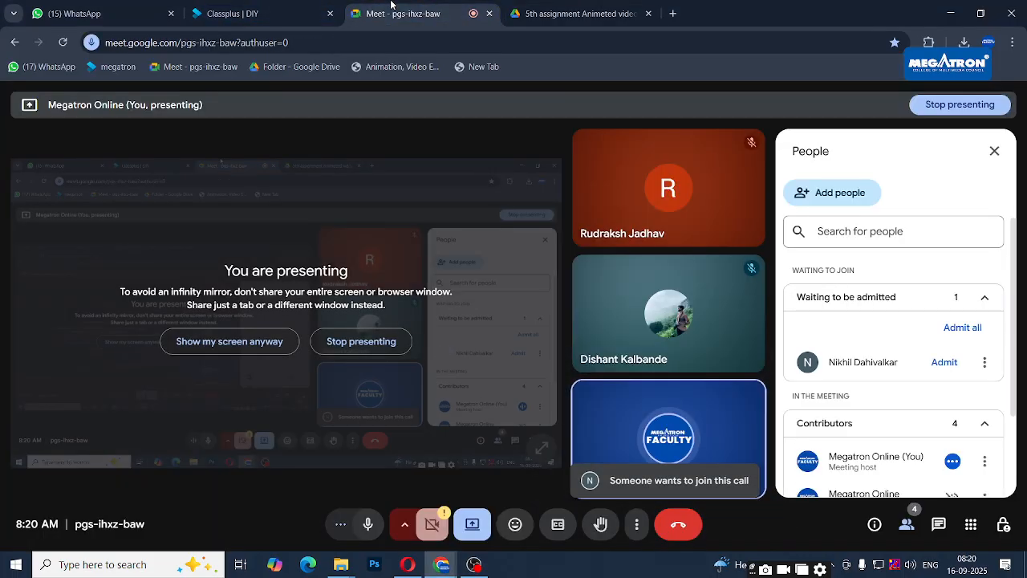
click(569, 9)
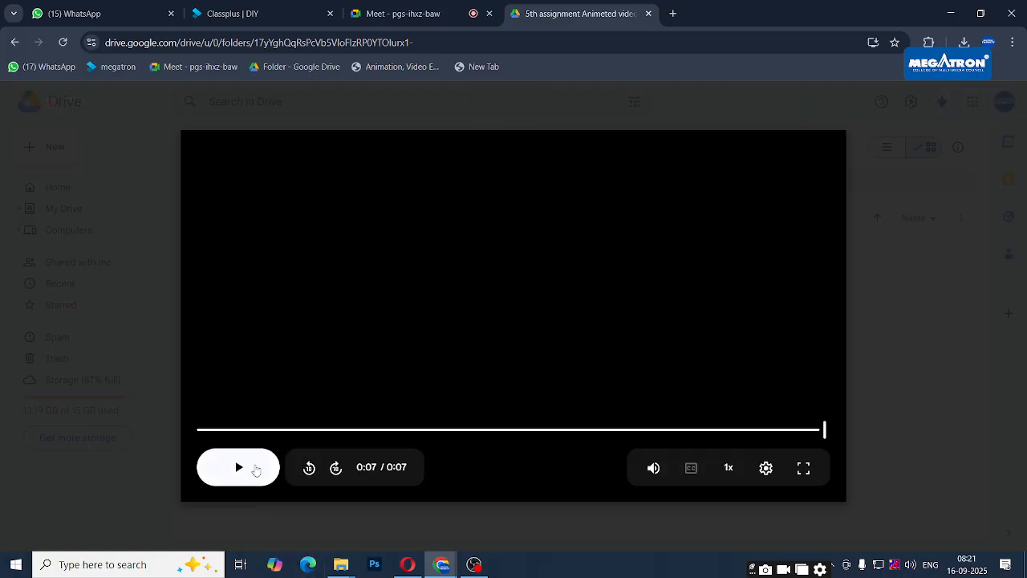
Replay Final.mp4 from near its start, and play the banknote scene again from 0:04
click(274, 429)
click(239, 467)
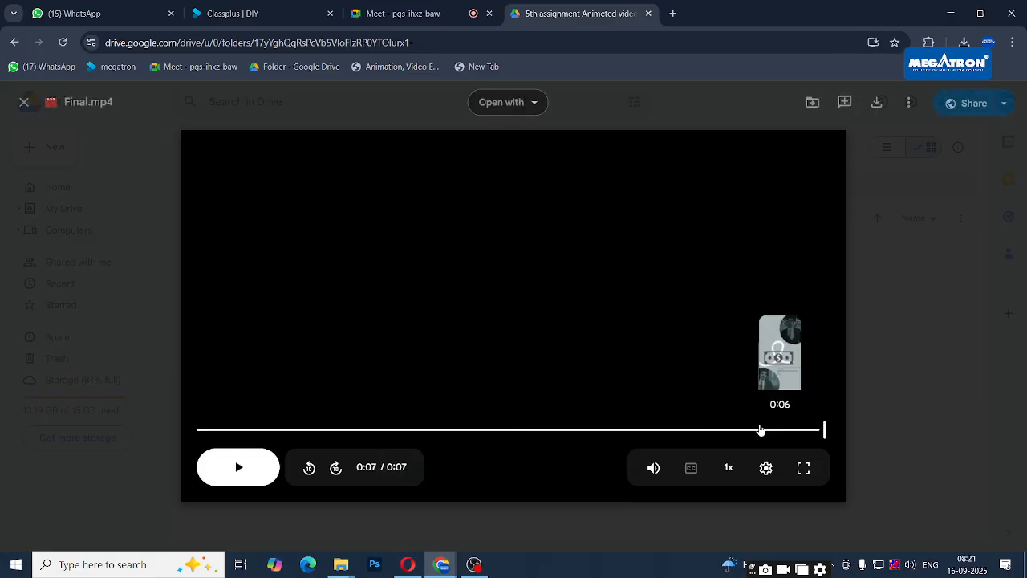
drag(759, 429, 629, 429)
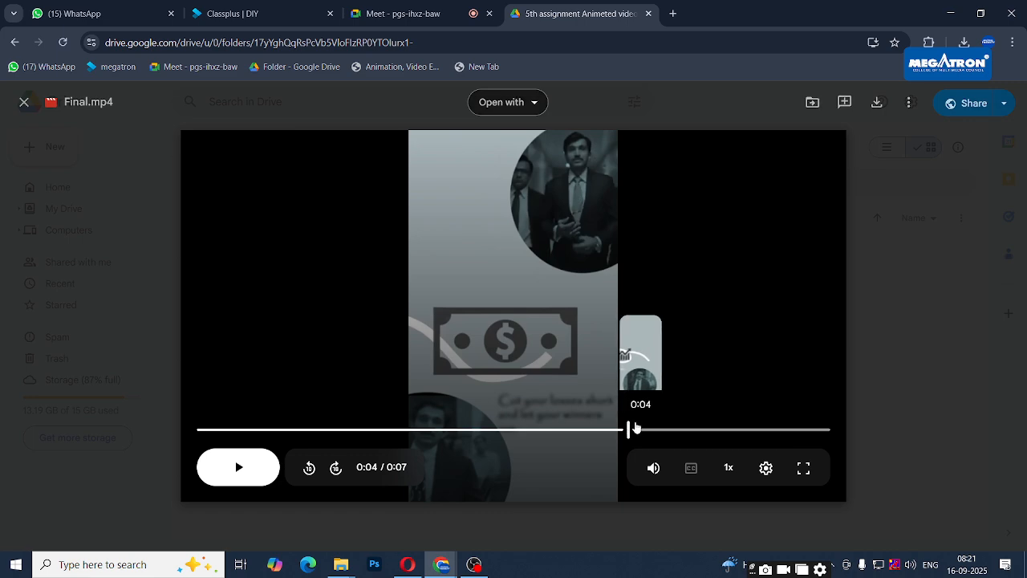
click(241, 467)
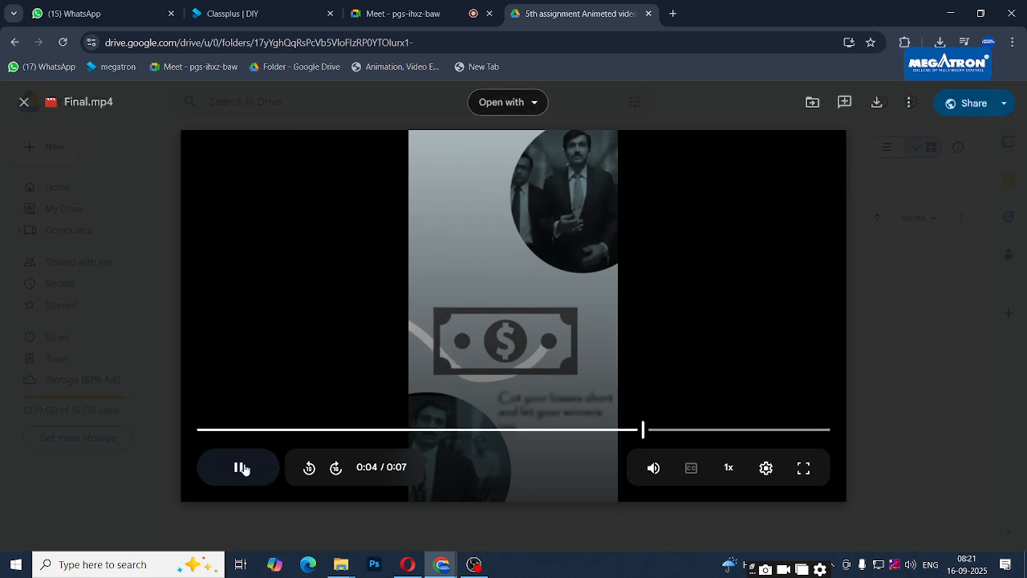
Examine the banknote scene's timing between 0:04 and 0:05, and rewind the video to 0:00
click(660, 430)
click(564, 430)
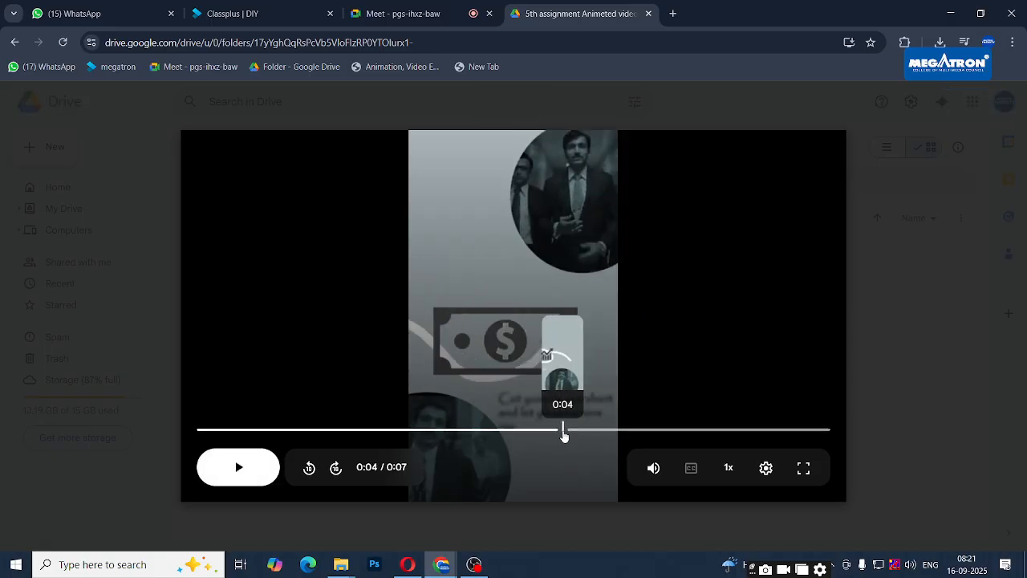
click(239, 468)
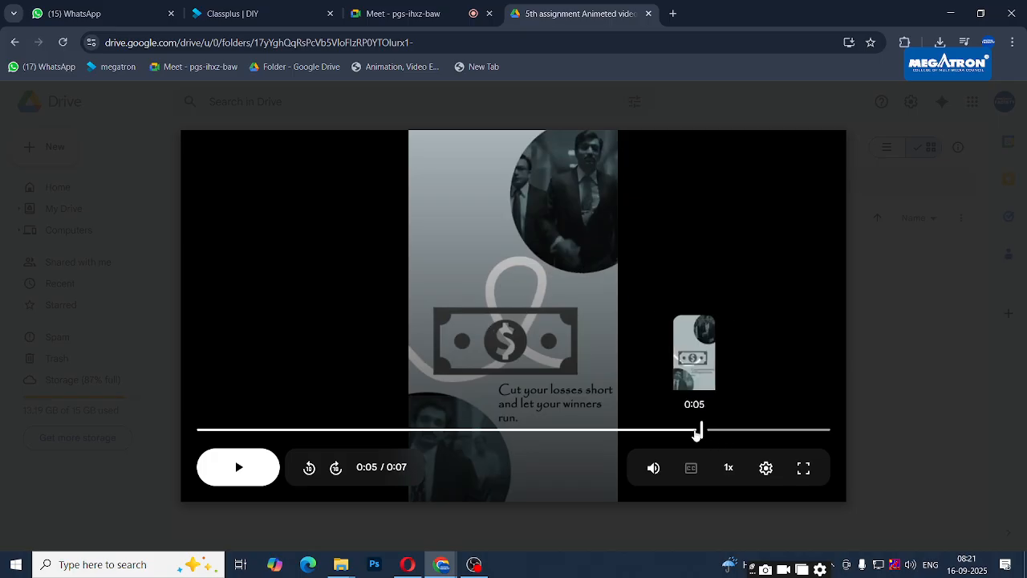
click(656, 431)
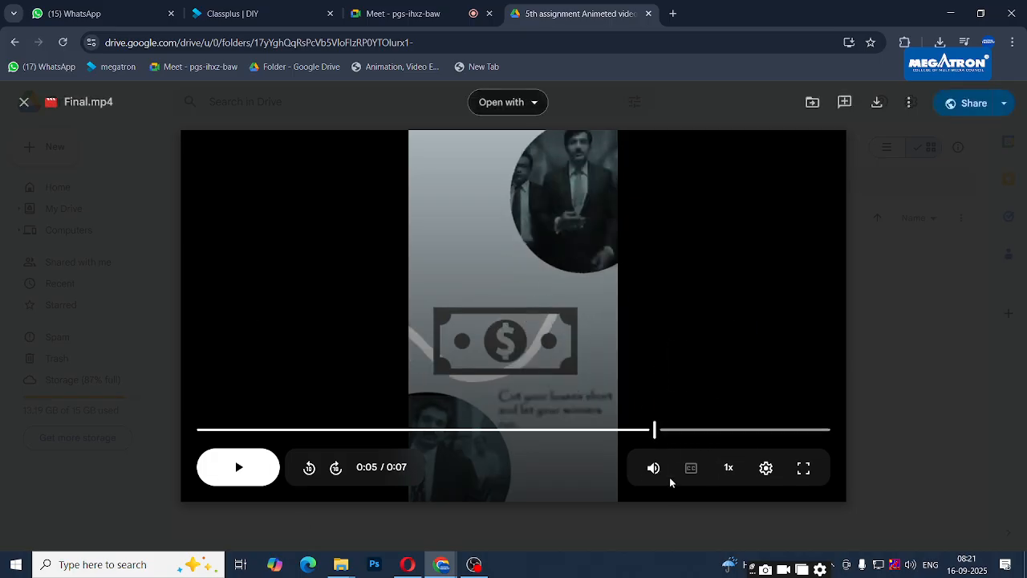
drag(657, 431, 144, 442)
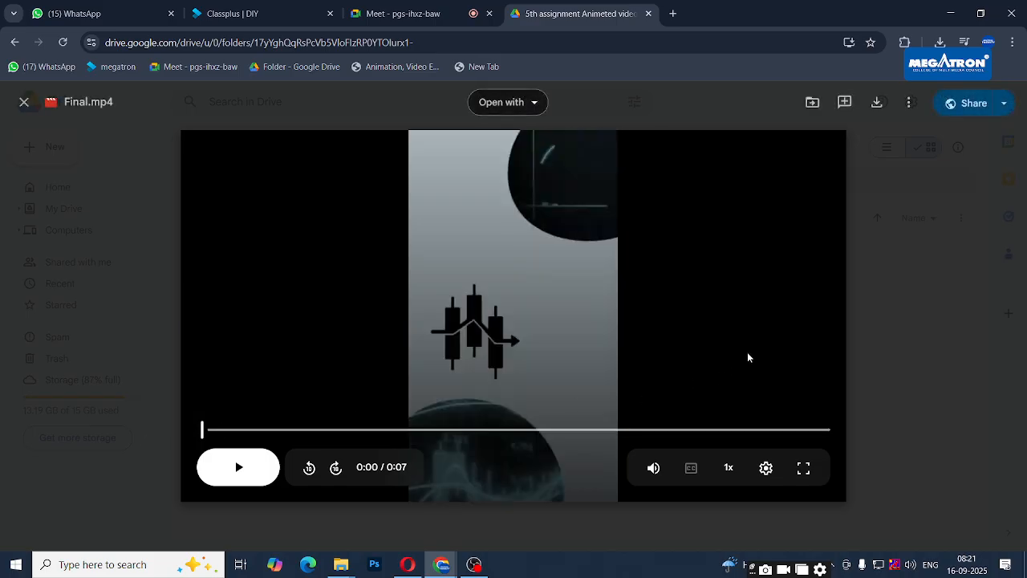
mouse_move(798, 455)
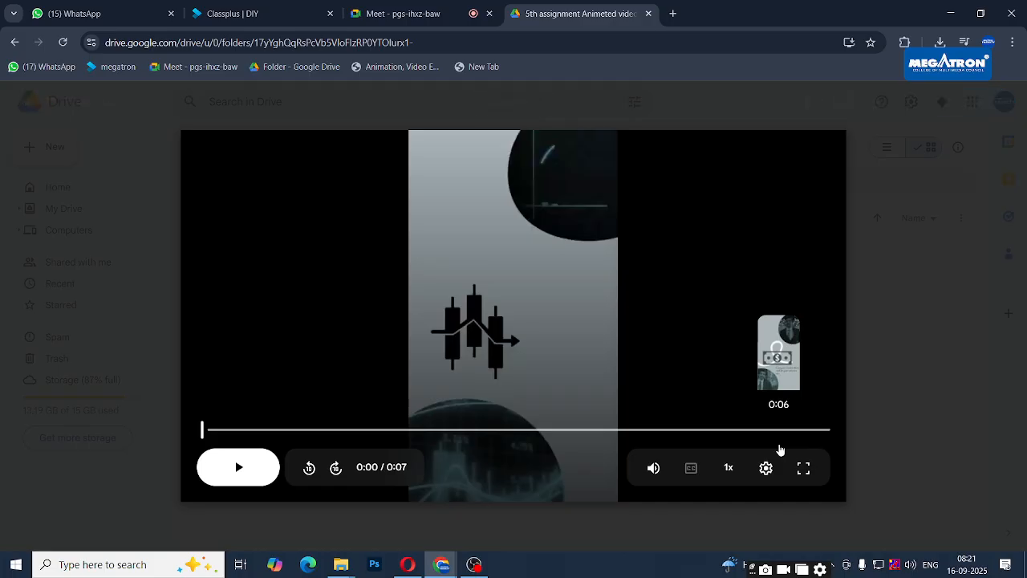
Replay the banknote scene from 0:05 and again from 0:04, pausing on the looping line at 0:05
click(646, 431)
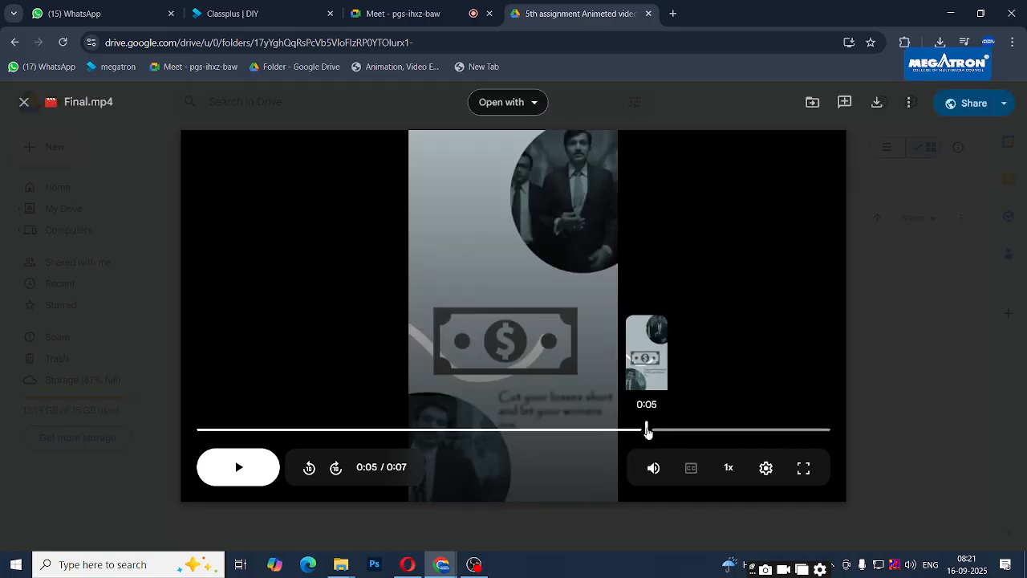
click(240, 472)
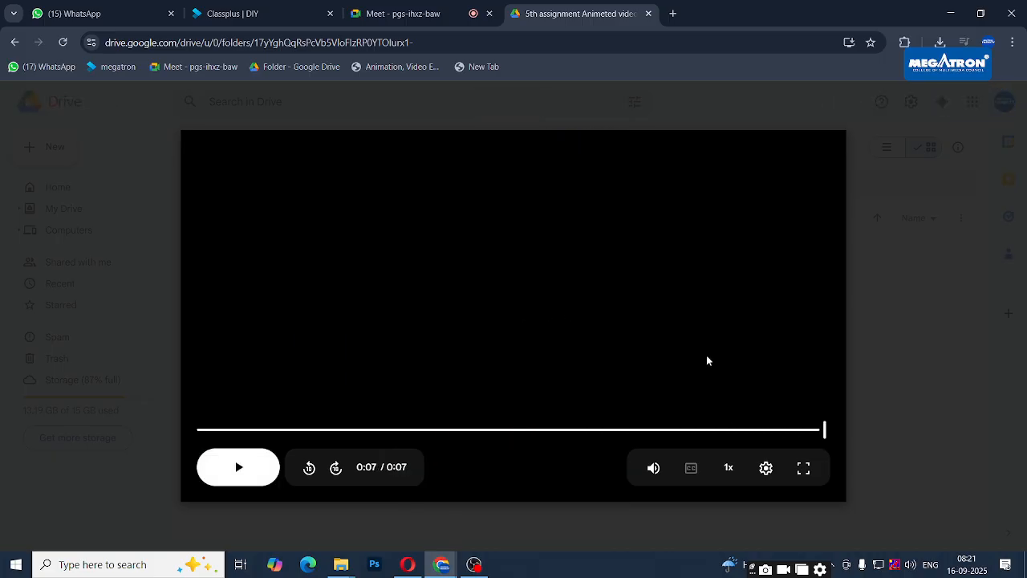
click(597, 431)
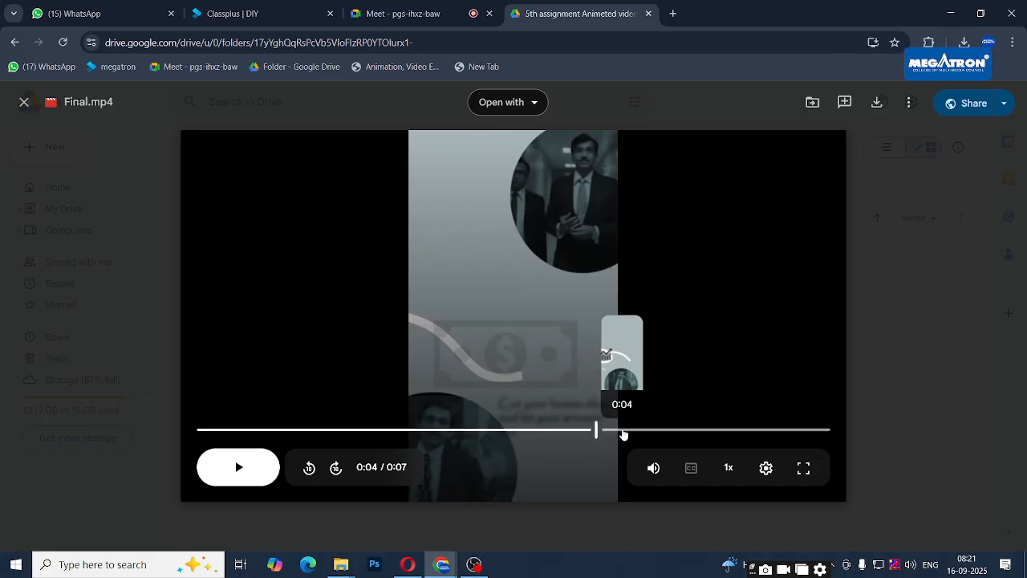
click(239, 467)
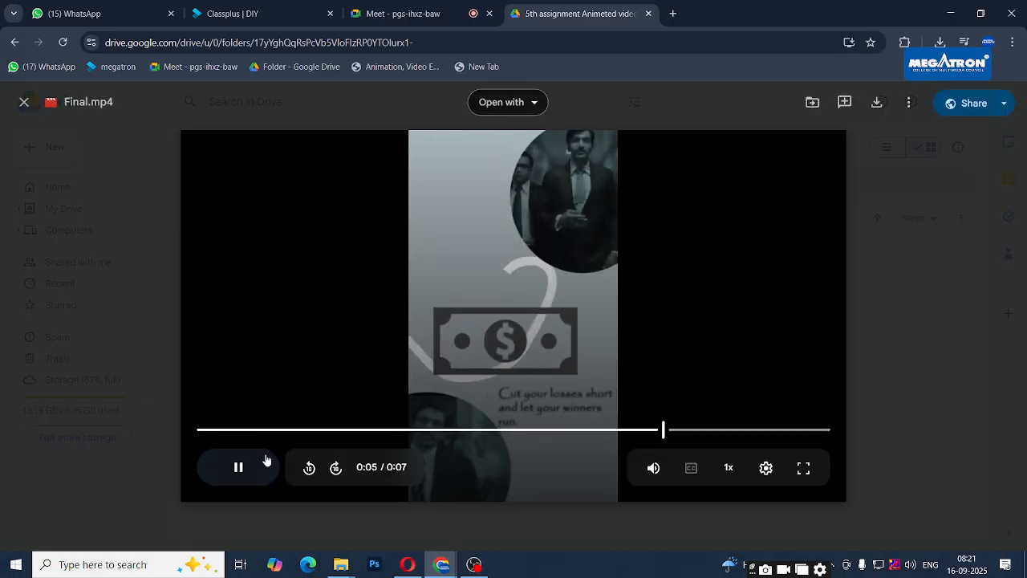
click(268, 460)
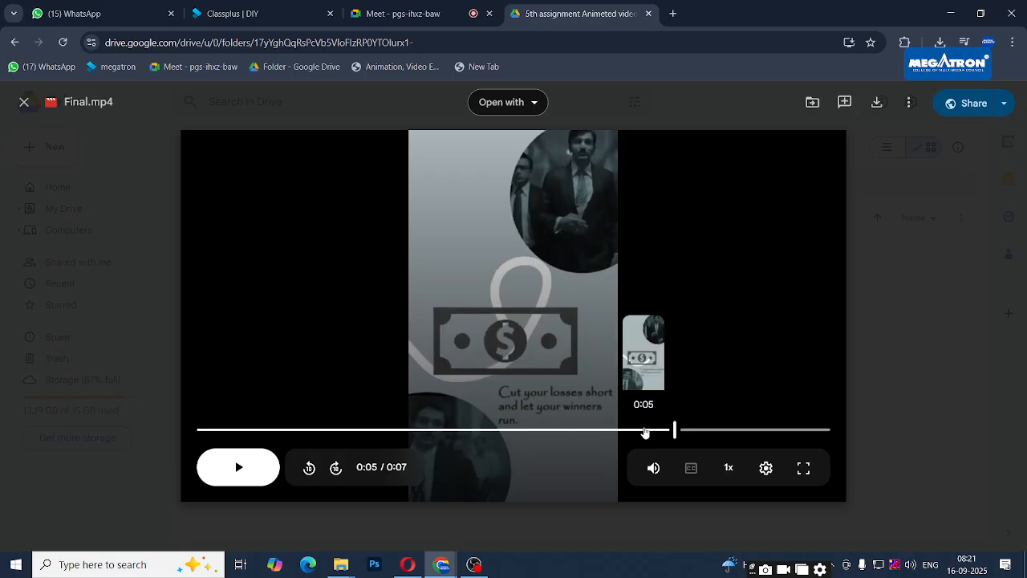
Play the video from 0:03 to the end, and examine the banknote scene's line and text frames at 0:05
drag(645, 431, 508, 431)
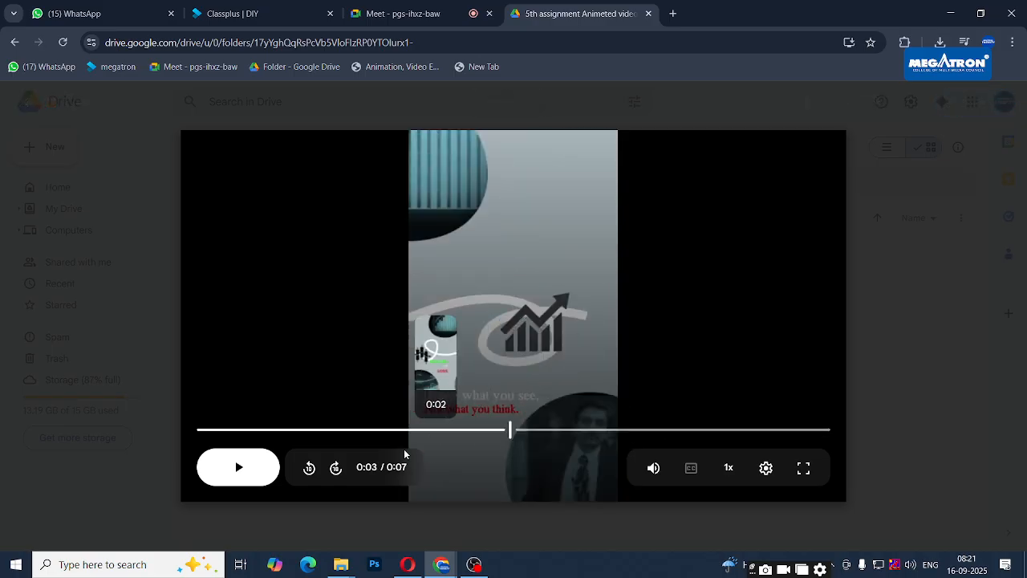
click(221, 466)
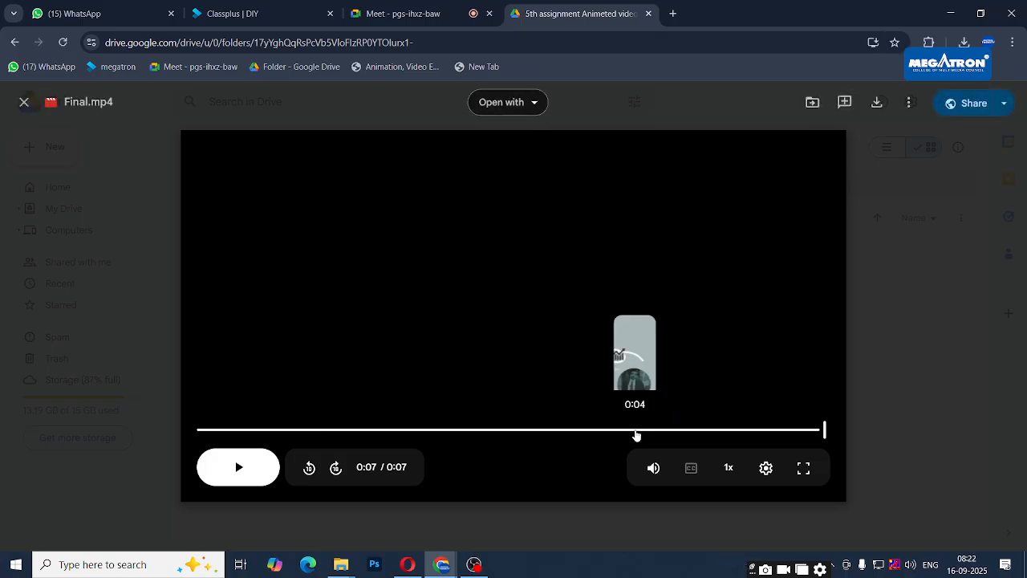
click(636, 431)
click(665, 432)
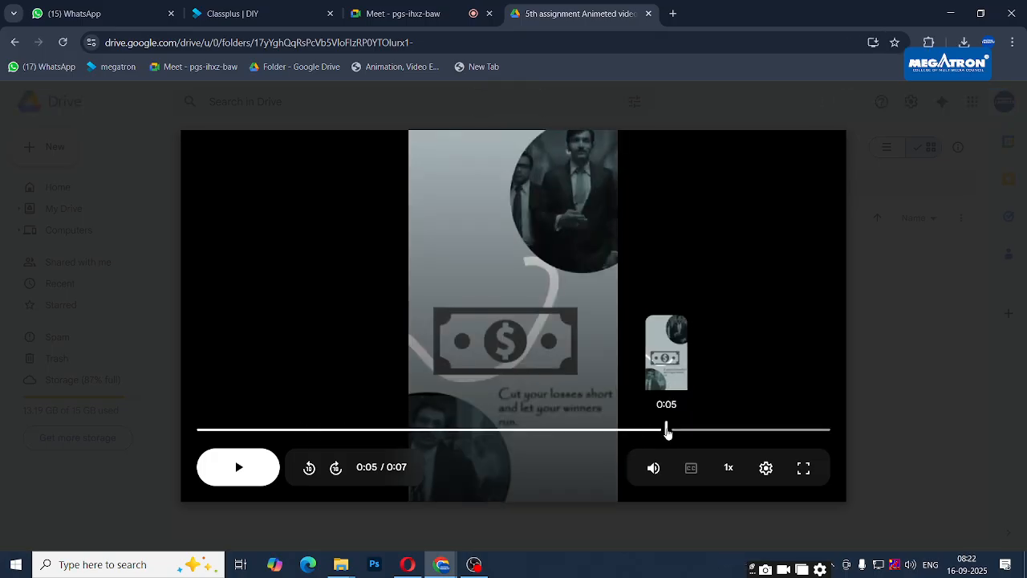
click(704, 431)
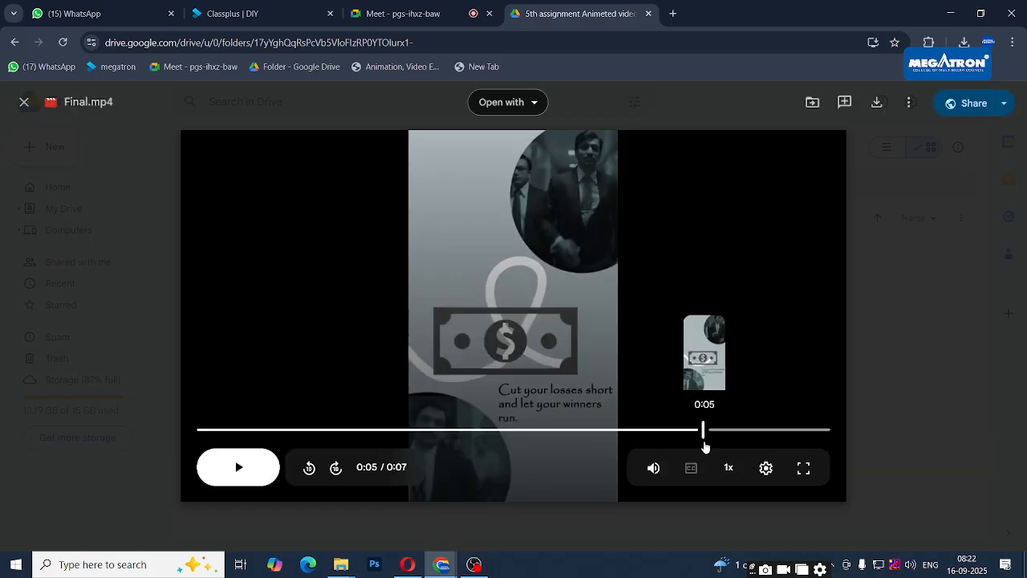
Replay Final.mp4 repeatedly from 0:00, pause it at 0:06 in the banknote scene, and rewind it to the start
drag(760, 432, 168, 447)
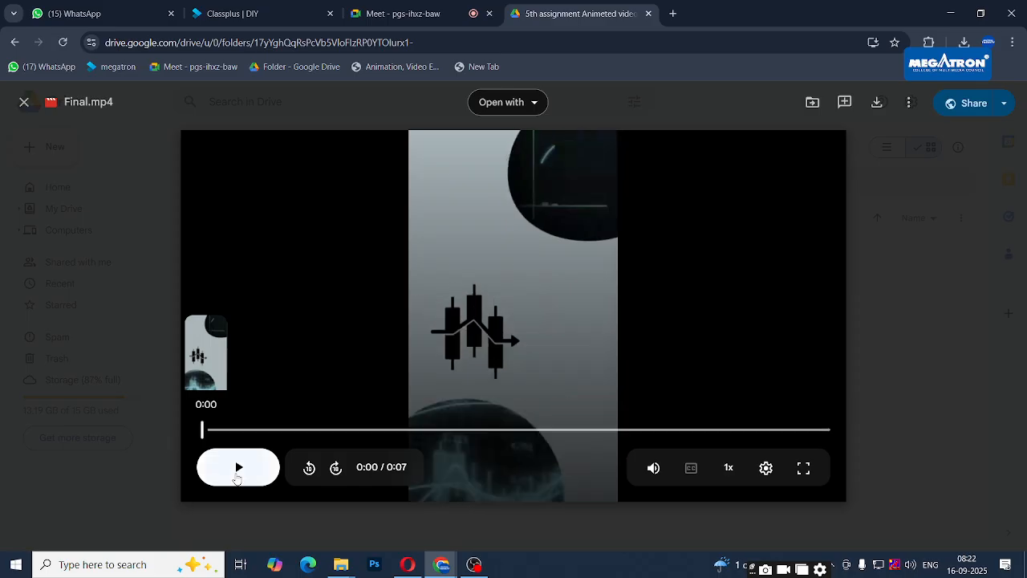
click(237, 477)
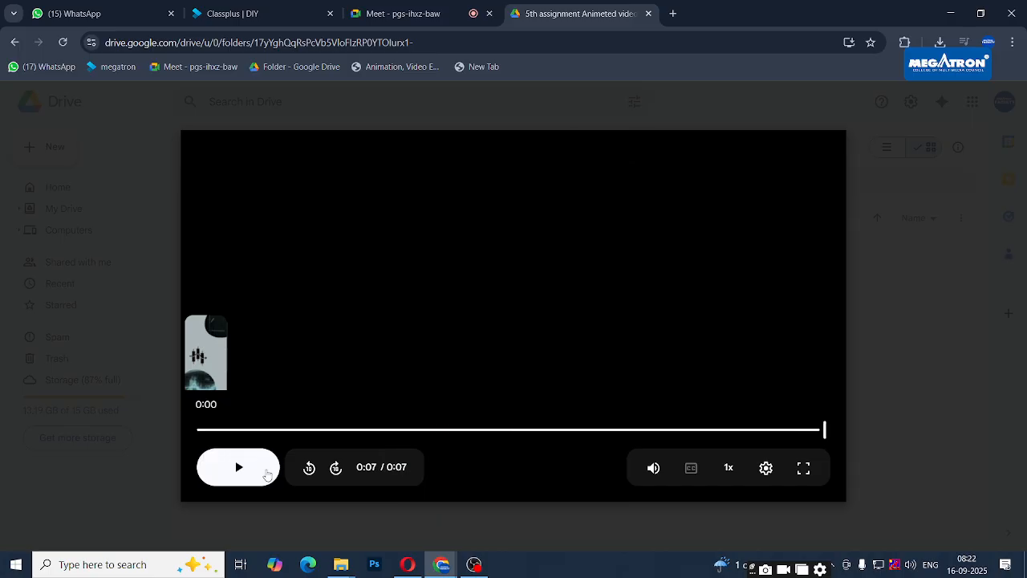
click(267, 475)
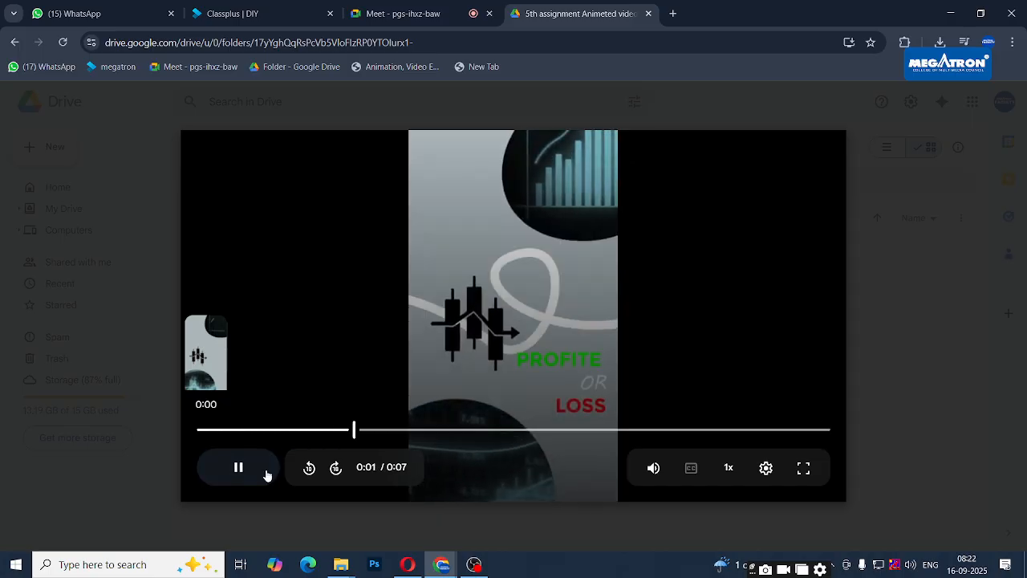
drag(257, 430, 191, 436)
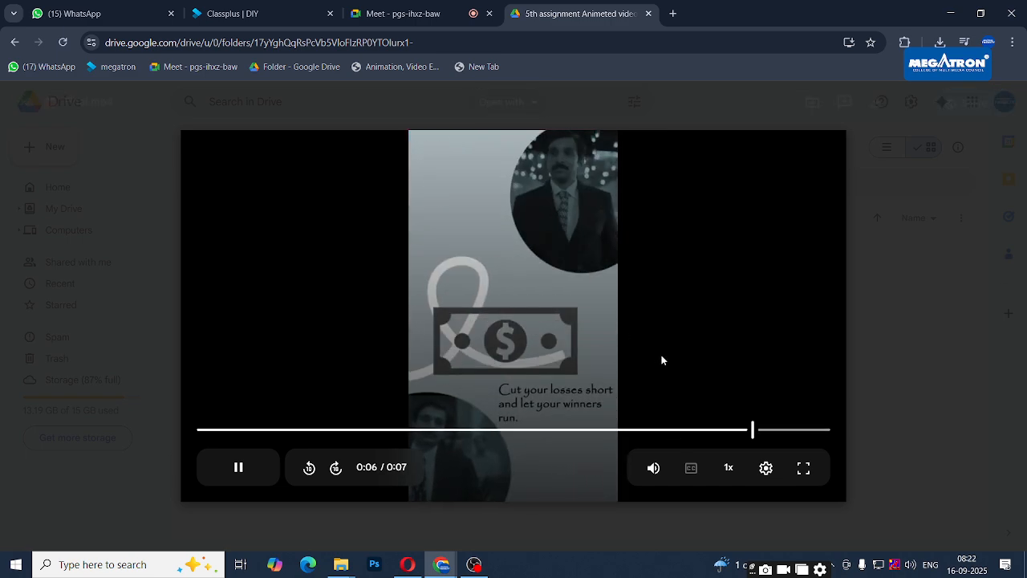
click(772, 431)
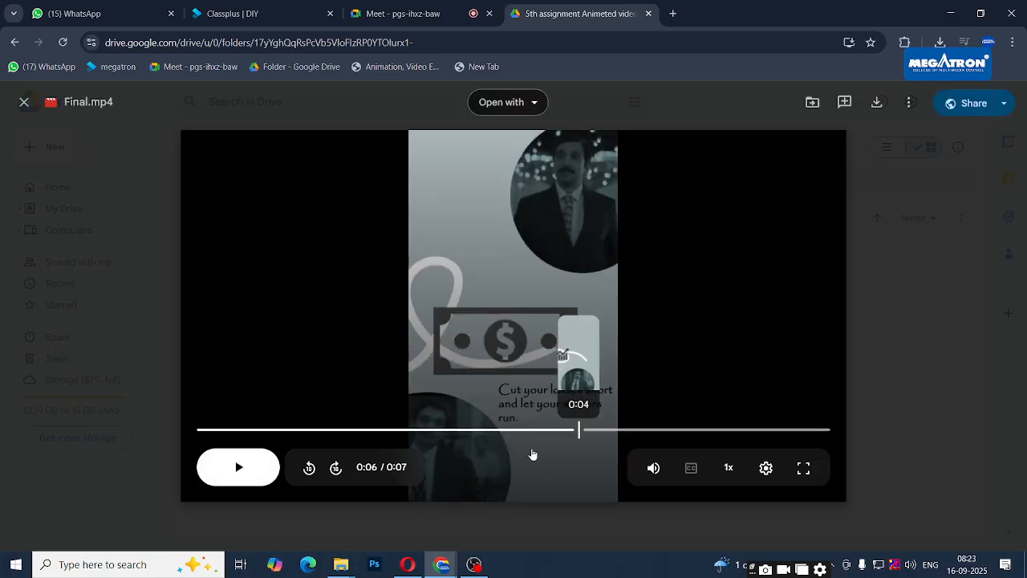
click(207, 431)
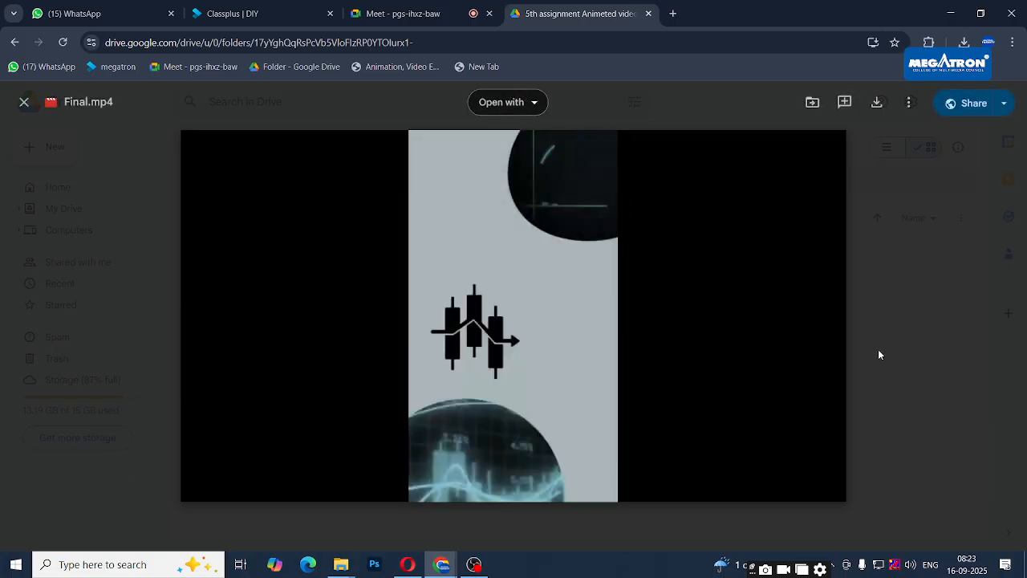
Close the Final.mp4 preview and copy the web address of the 5th assignment folder
click(878, 354)
click(521, 36)
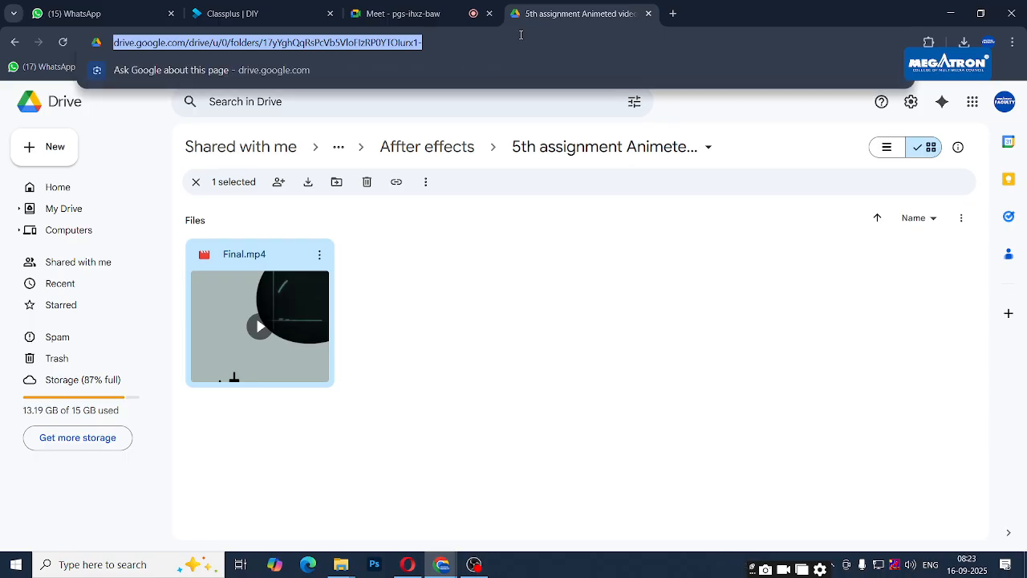
Open the instructor's lecture spreadsheet from Google Sheets in a new browser tab and display its After Effects sheet
click(674, 16)
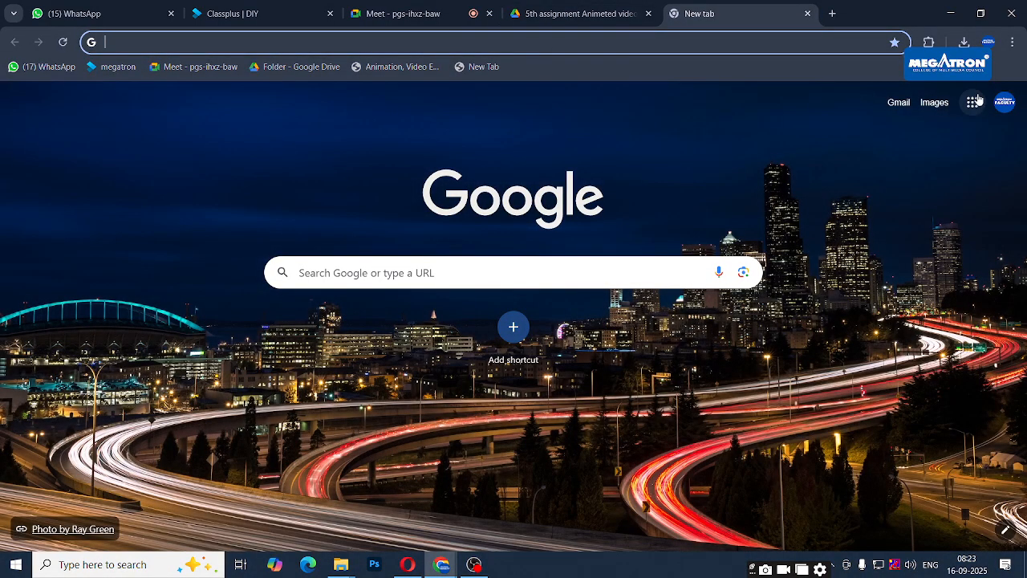
click(973, 102)
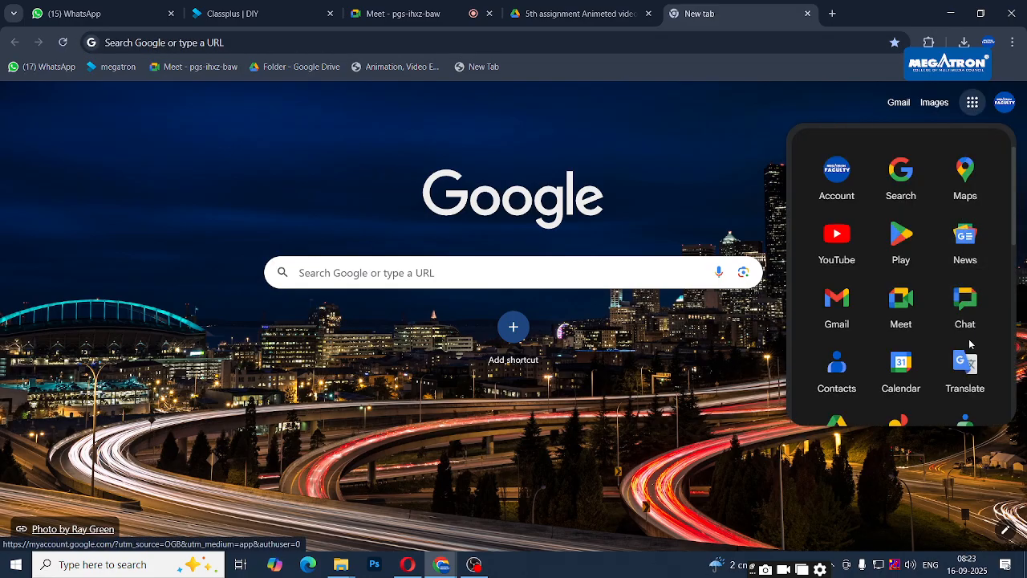
scroll(909, 276, down, 1)
scroll(908, 277, down, 2)
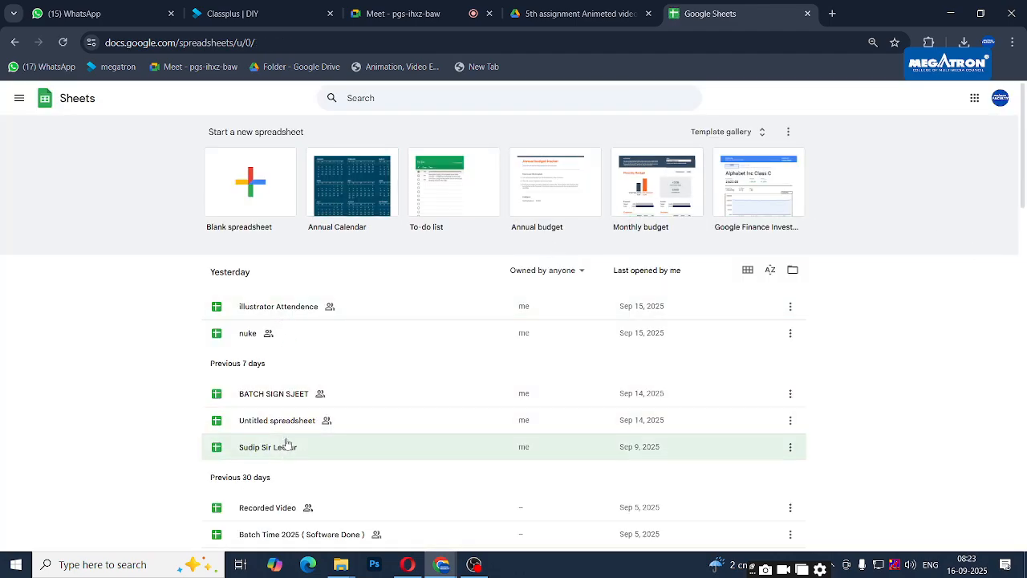
click(273, 451)
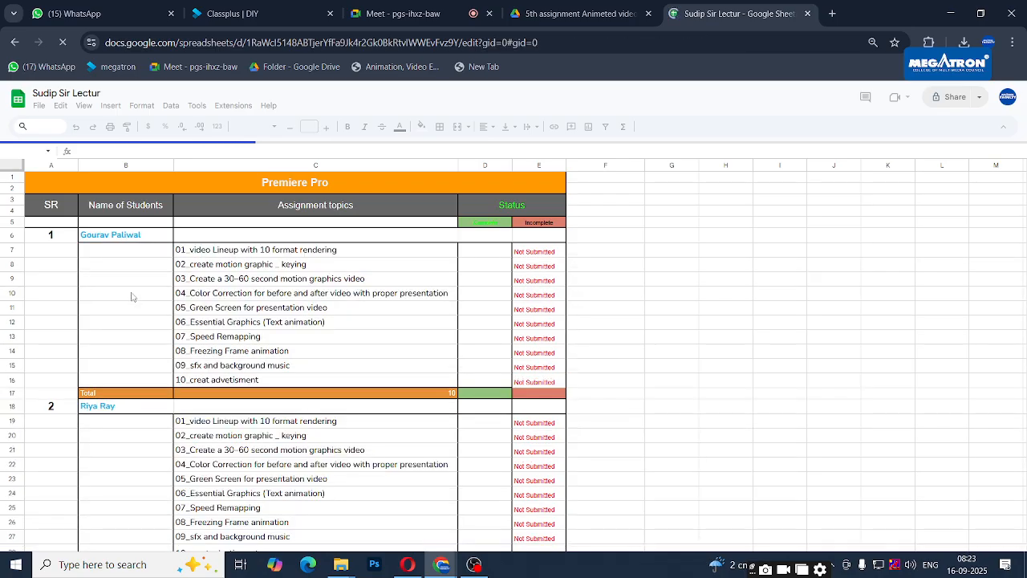
scroll(52, 315, down, 4)
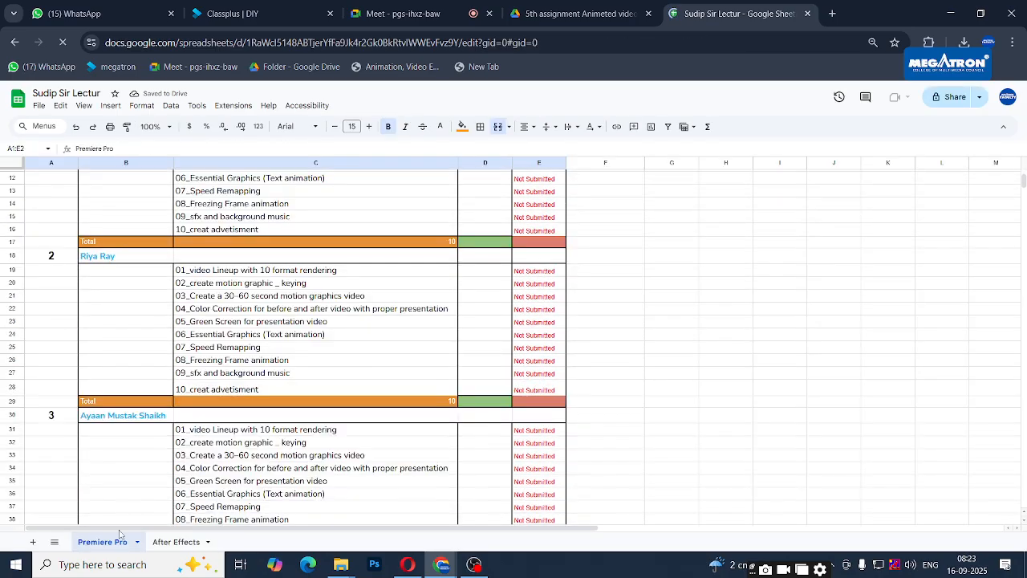
click(178, 542)
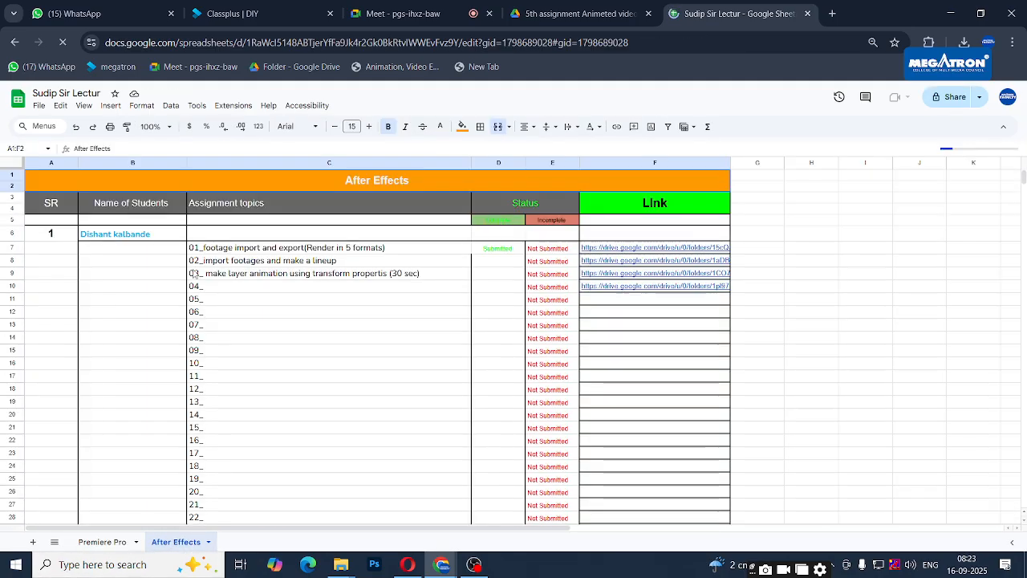
Paste the copied folder address into Link cell F11 for assignment 05_, keeping it as a plain URL instead of a file chip
click(277, 297)
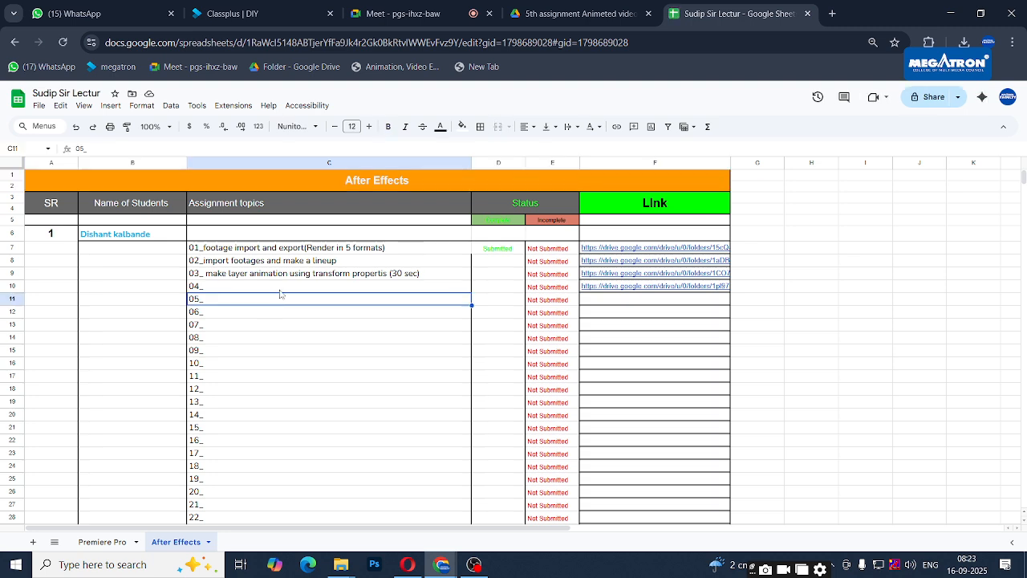
click(612, 301)
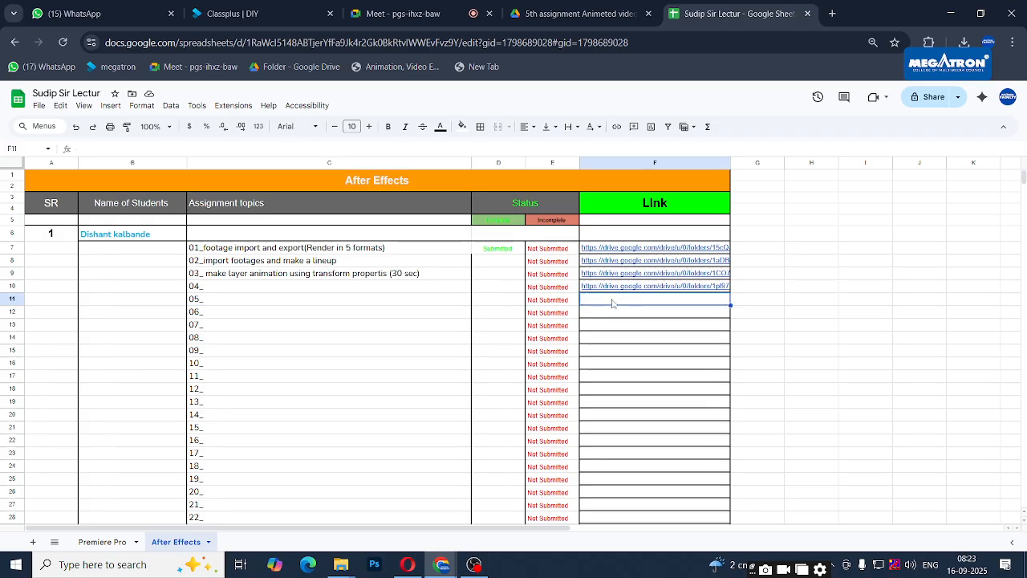
key(ctrl+v)
click(818, 291)
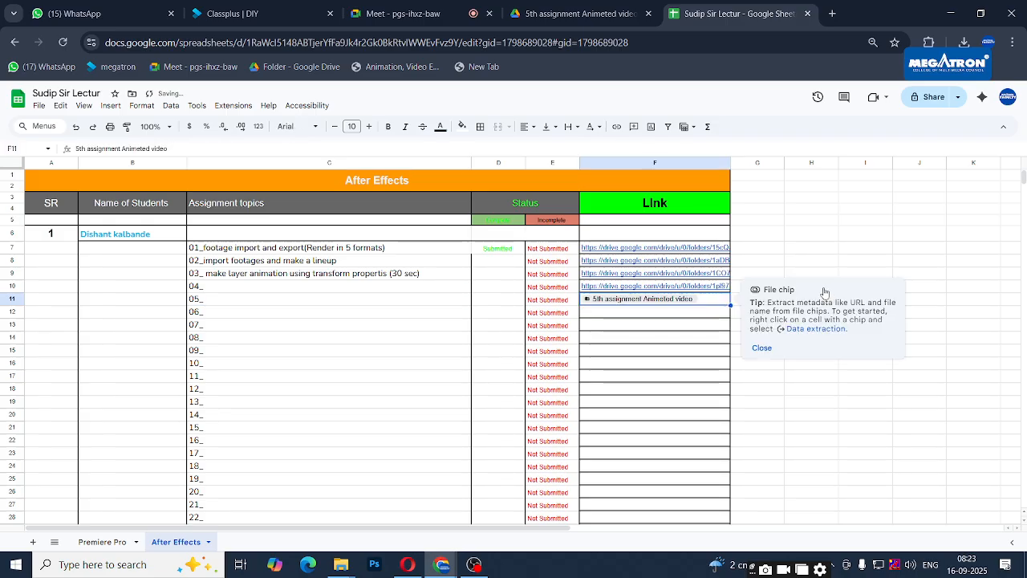
key(ctrl+z)
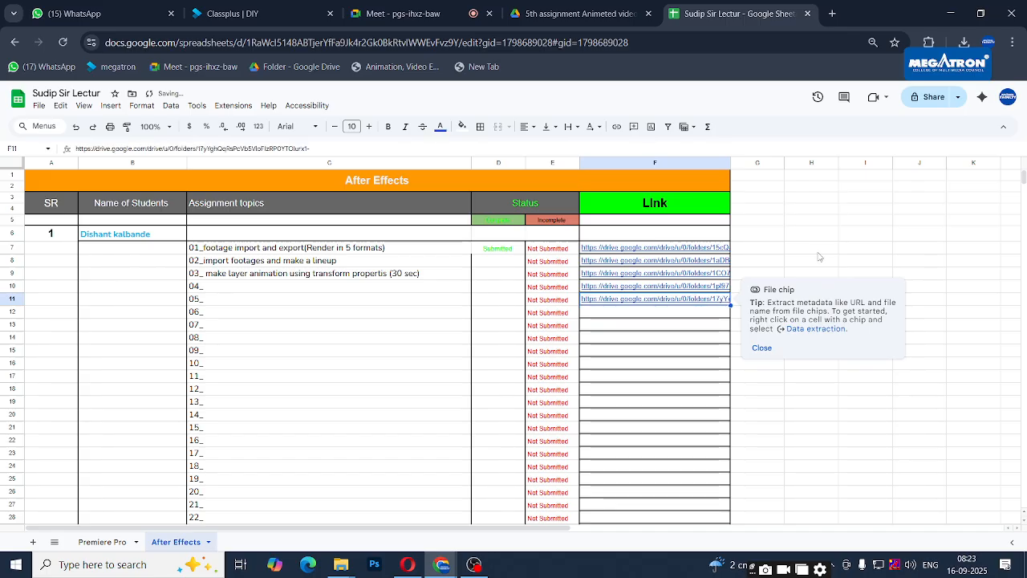
click(819, 254)
Switch to Google Meet, leave the meeting page, and rejoin the same meeting
click(431, 5)
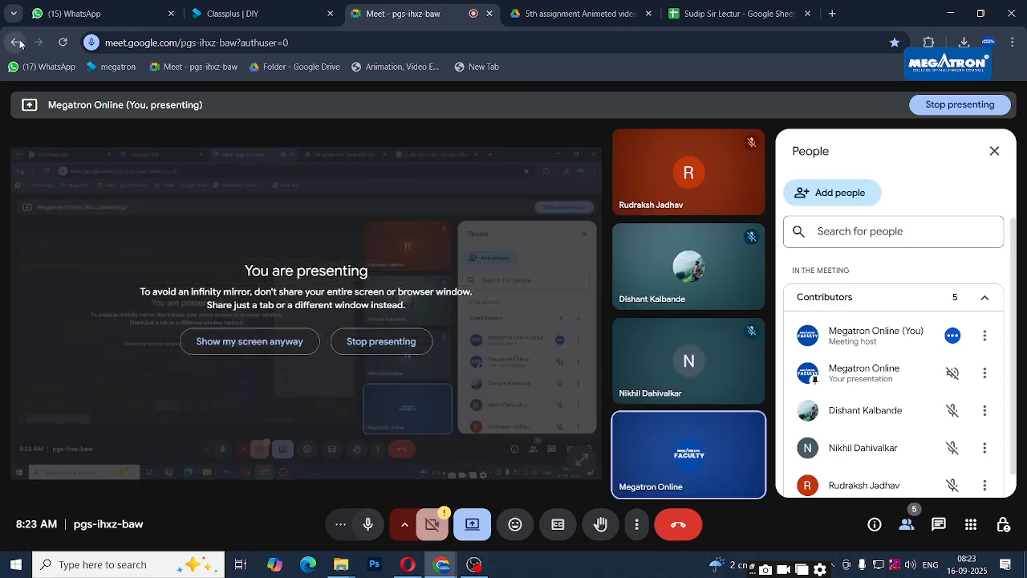
click(18, 42)
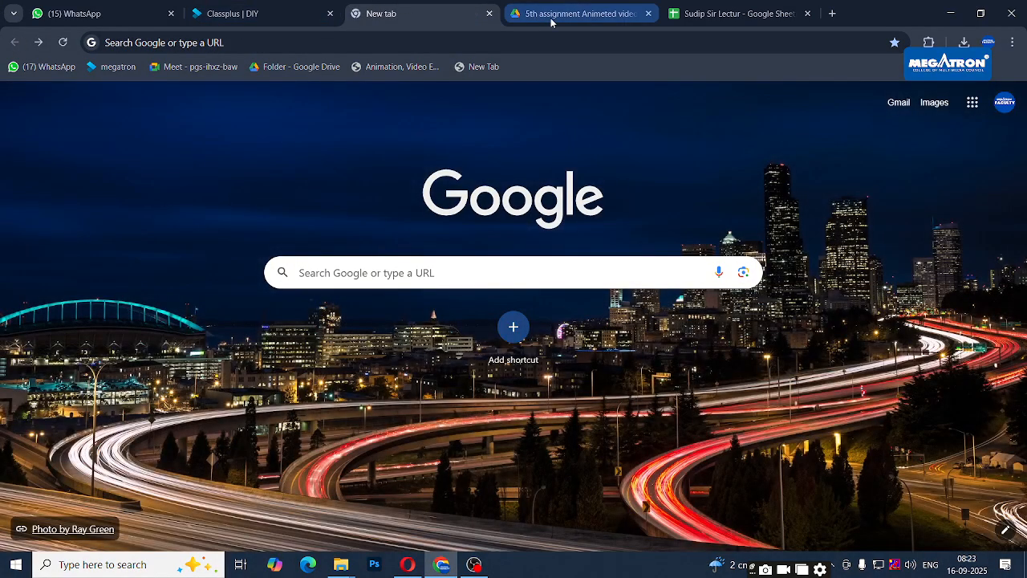
click(33, 43)
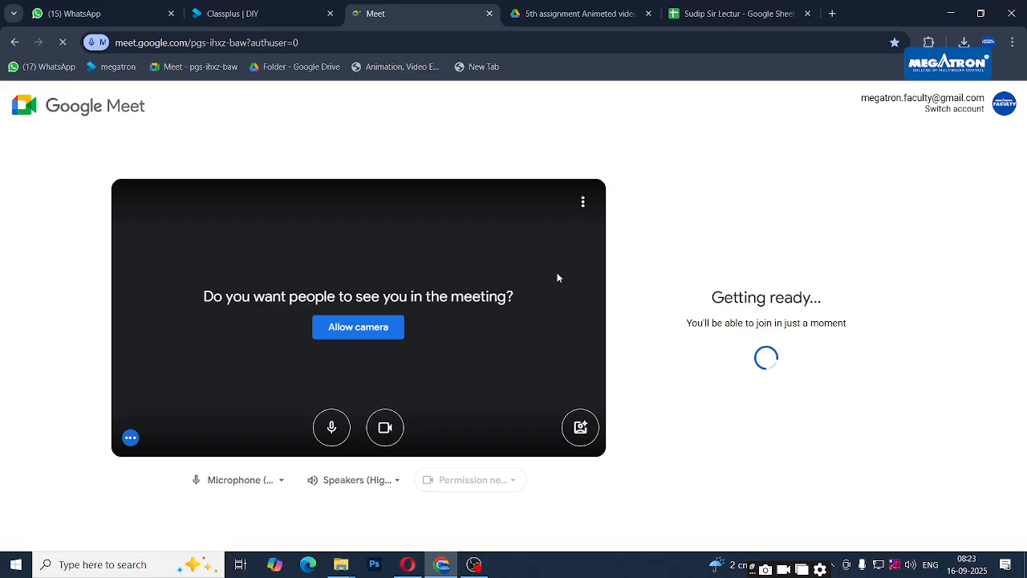
click(752, 324)
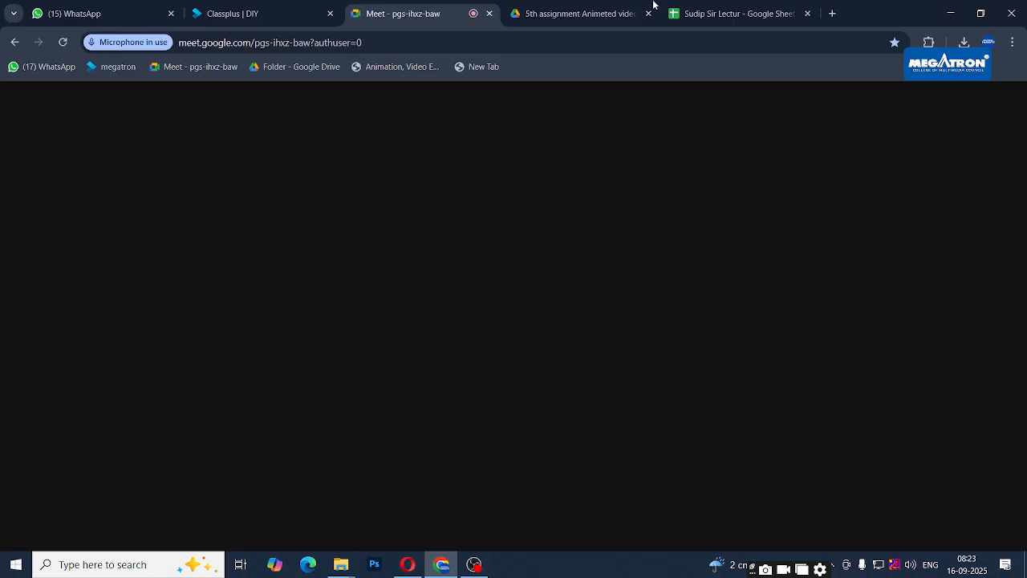
click(588, 12)
click(403, 13)
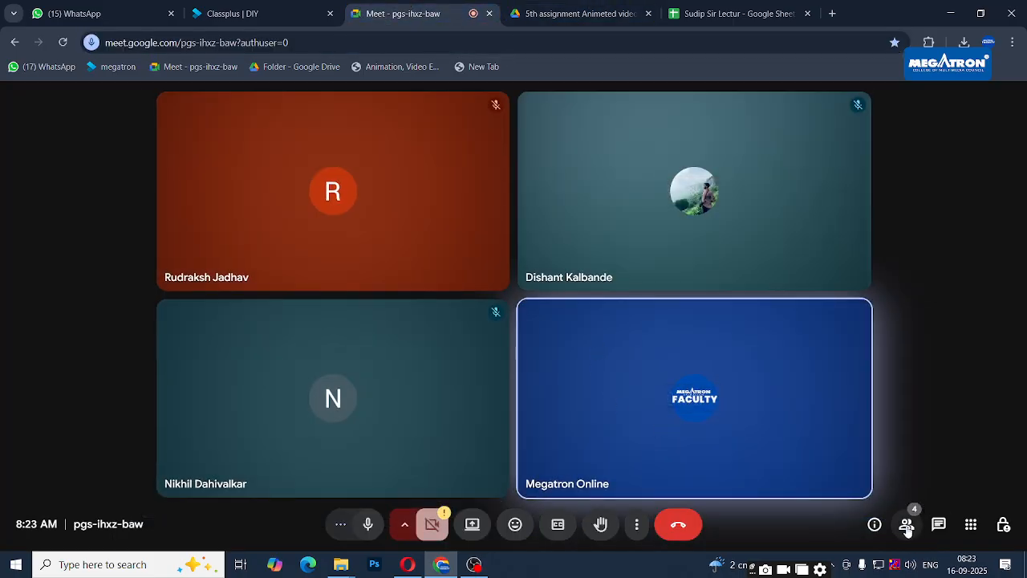
Show the meeting's participant list and present the entire screen to the class
click(907, 524)
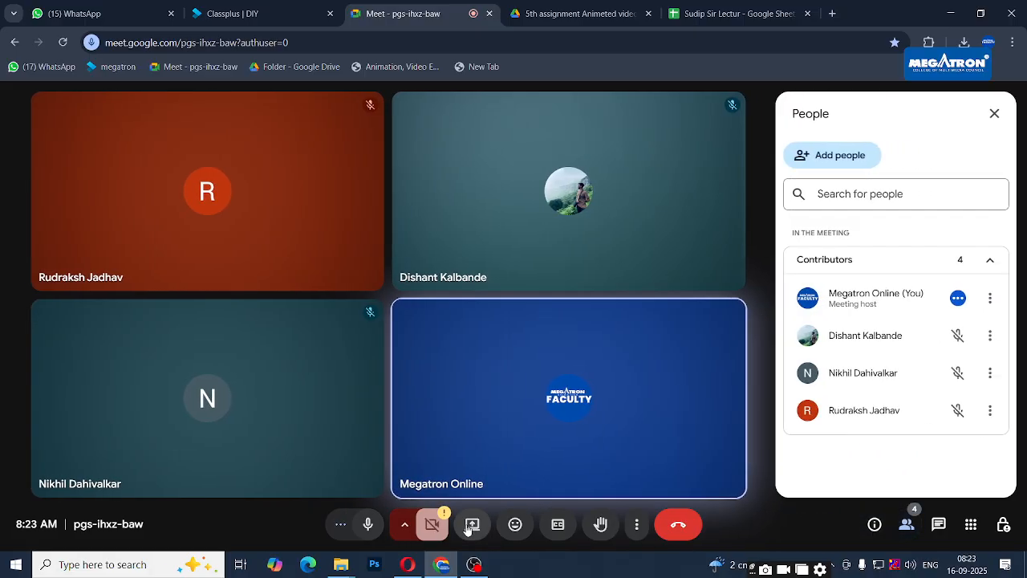
click(472, 524)
click(613, 126)
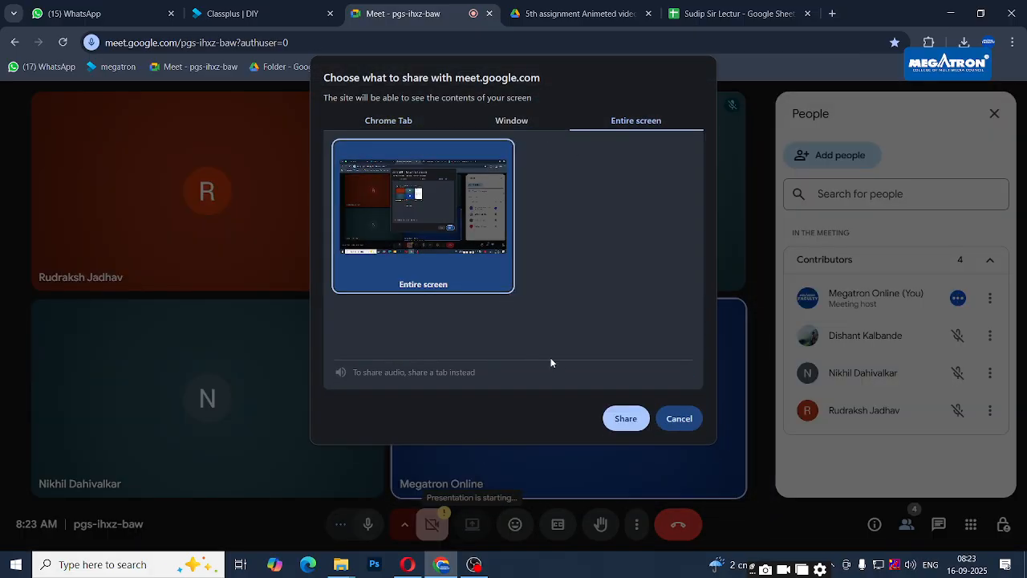
click(614, 419)
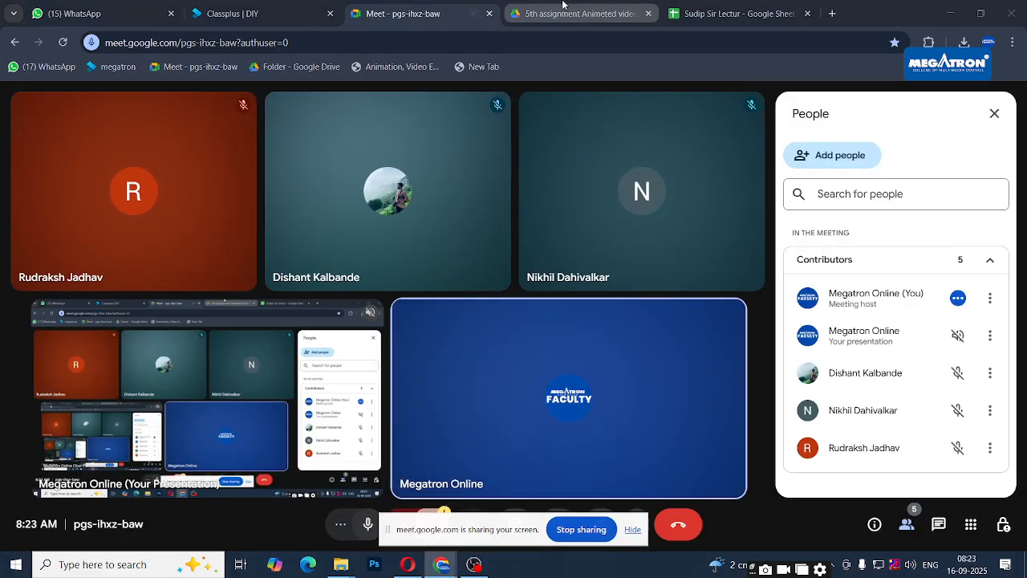
Switch to Google Drive and go up from the 5th assignment folder to the Megatron Student 2024-25 folder
click(563, 8)
click(493, 338)
click(441, 148)
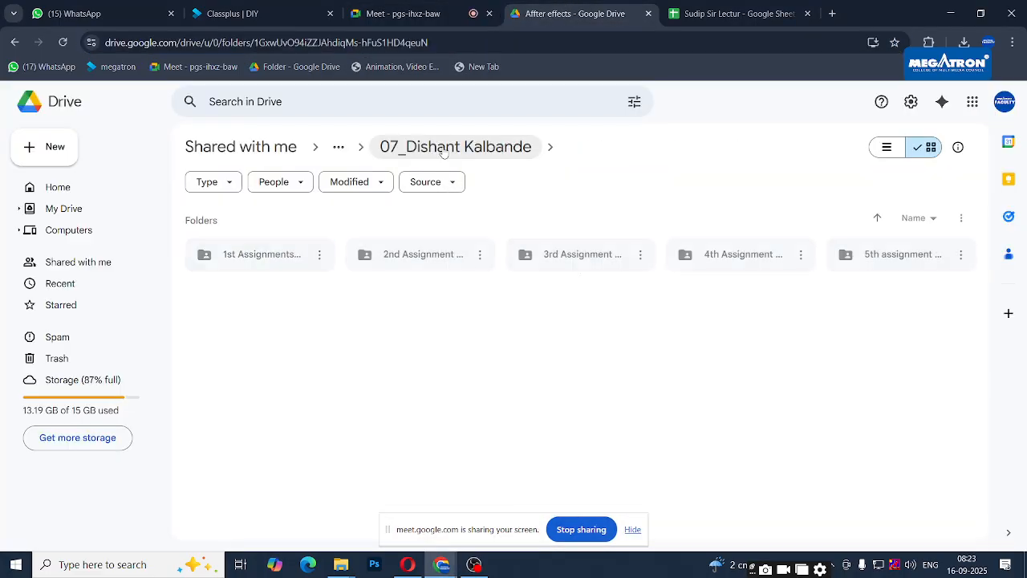
click(482, 143)
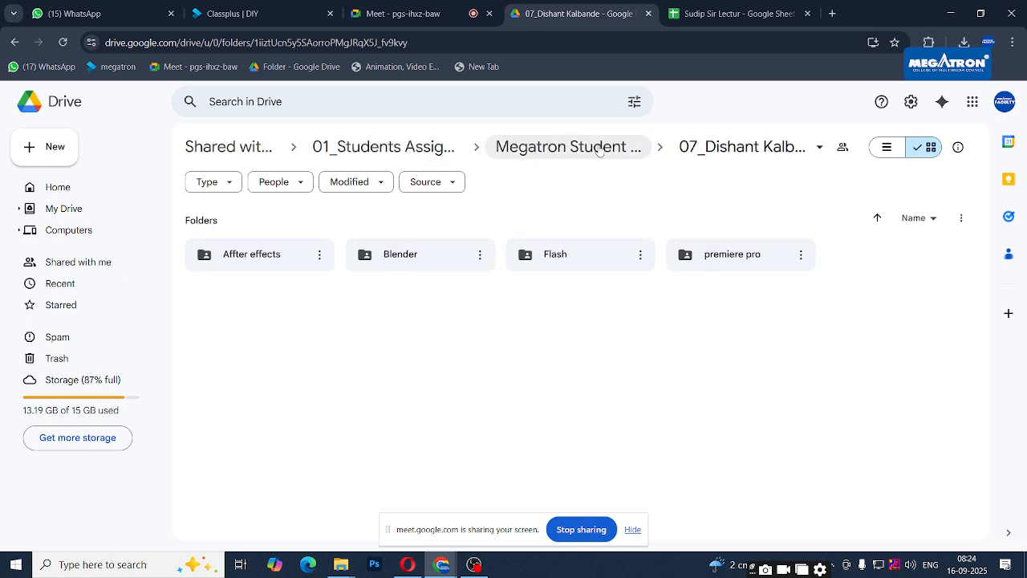
click(596, 146)
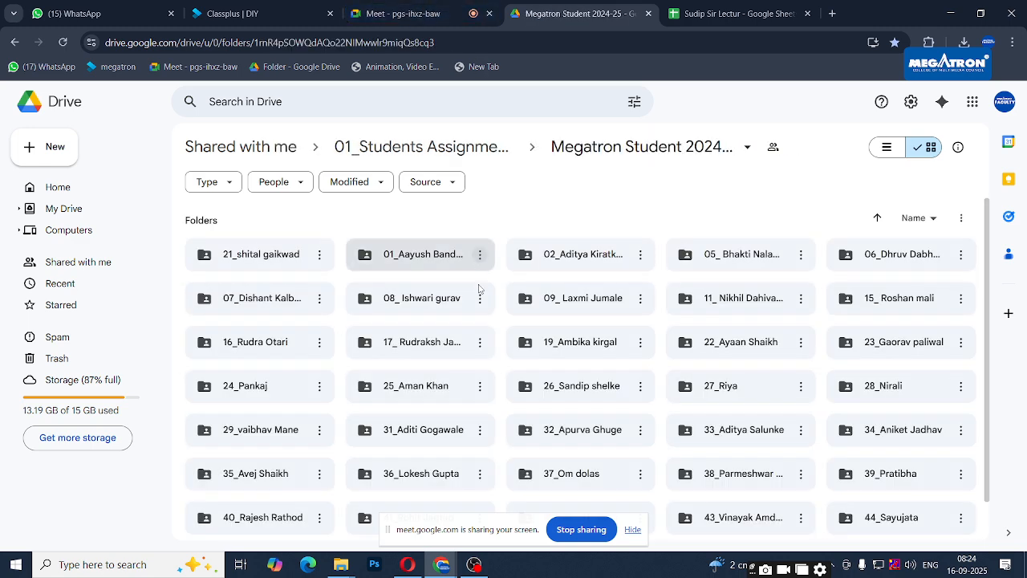
Open the After Effects folder inside the student folder numbered 17
scroll(453, 324, down, 1)
double_click(446, 305)
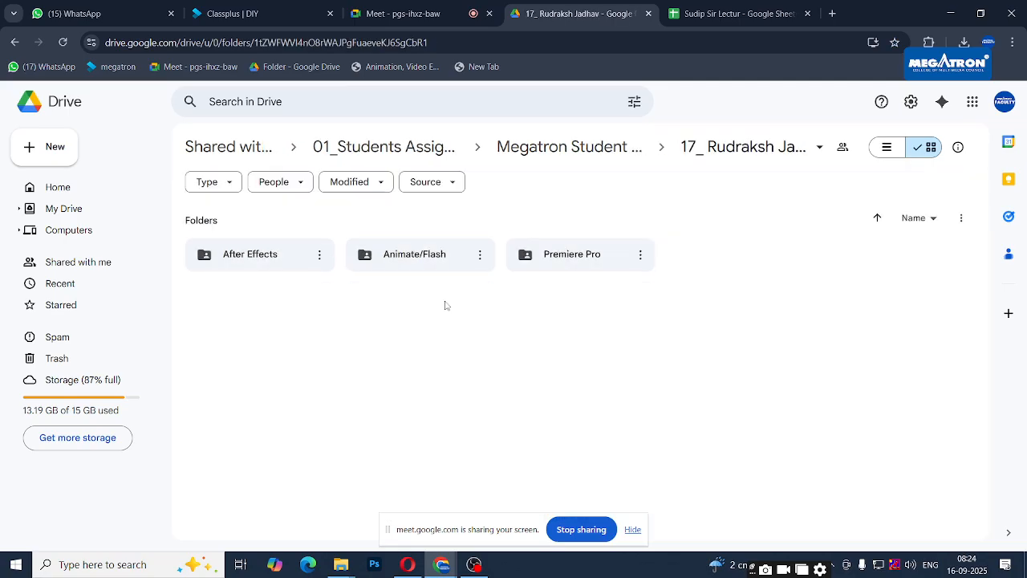
double_click(268, 256)
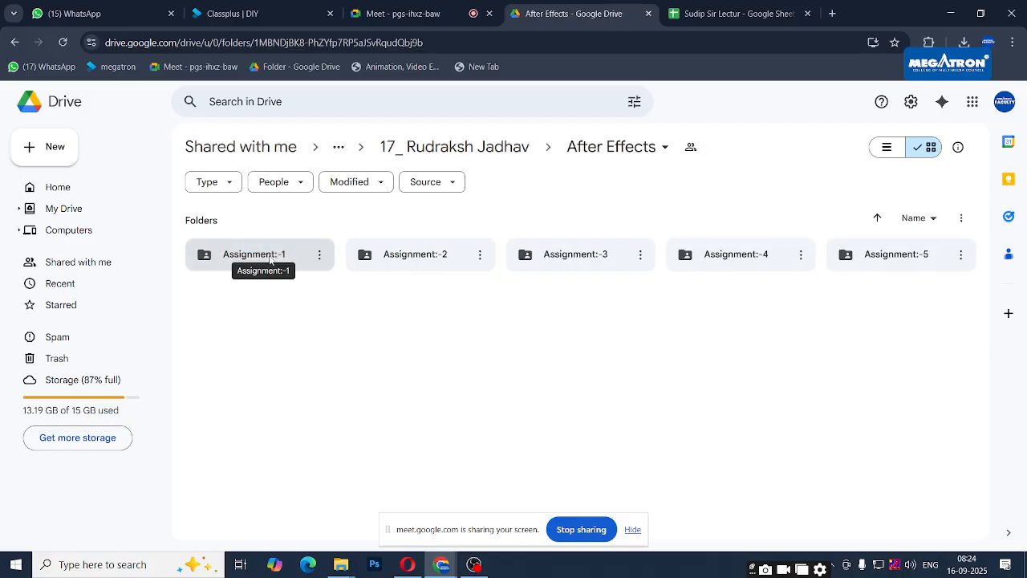
Open the Assignment:-5 folder and play Motion.mp4 to the end
click(897, 255)
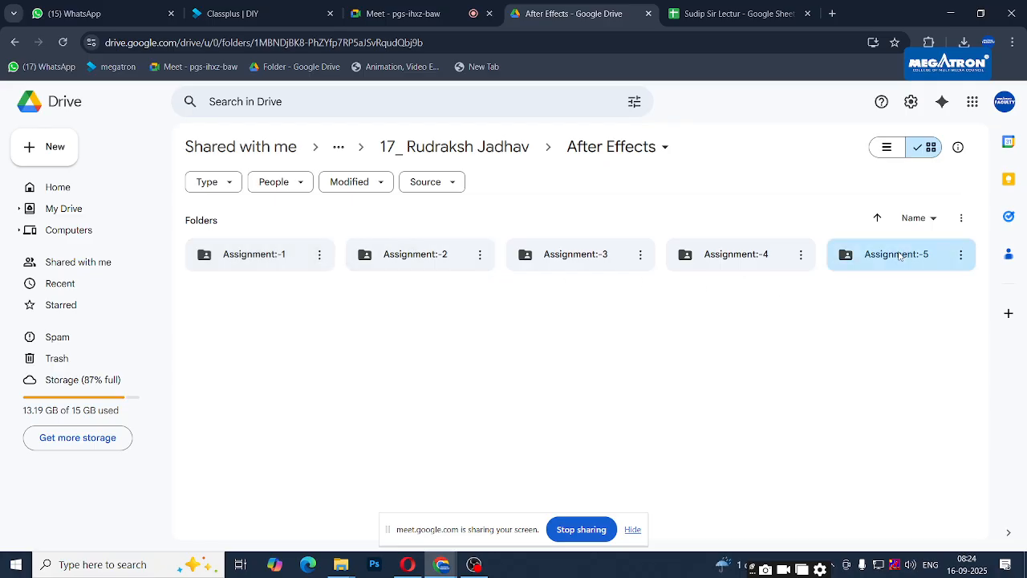
click(904, 292)
double_click(905, 261)
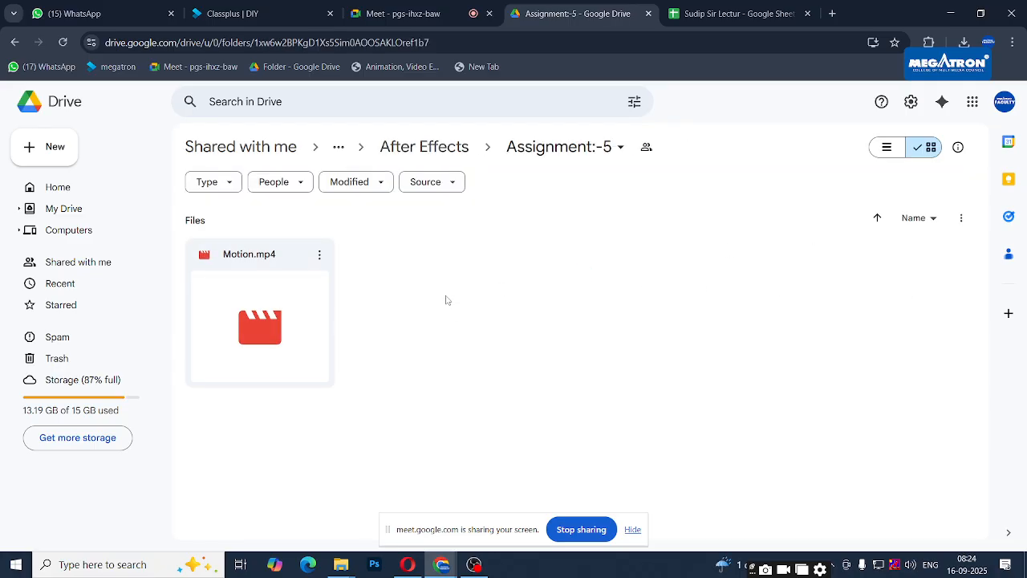
click(235, 314)
double_click(235, 314)
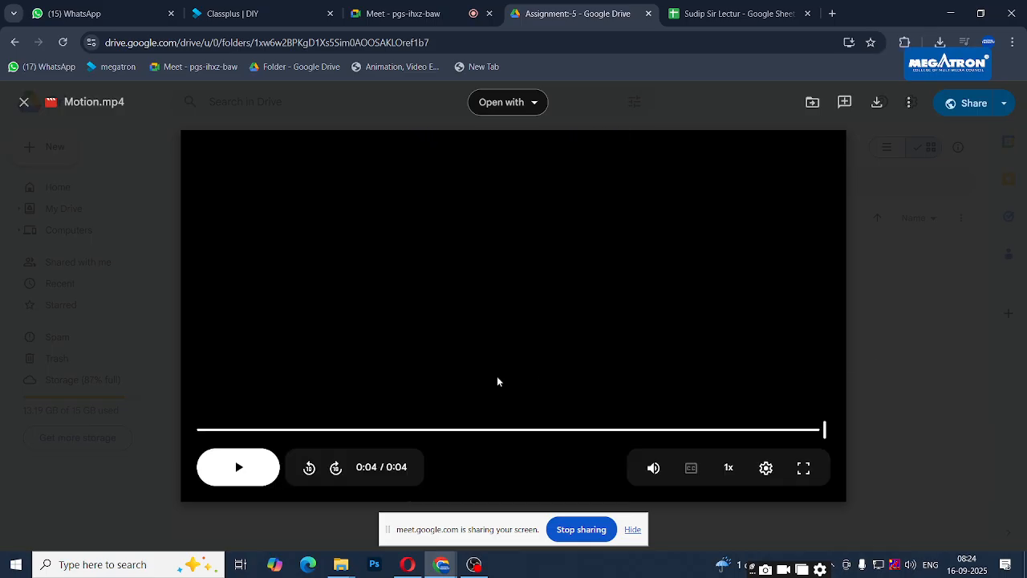
Switch to Google Meet and admit the participant waiting to join
click(421, 4)
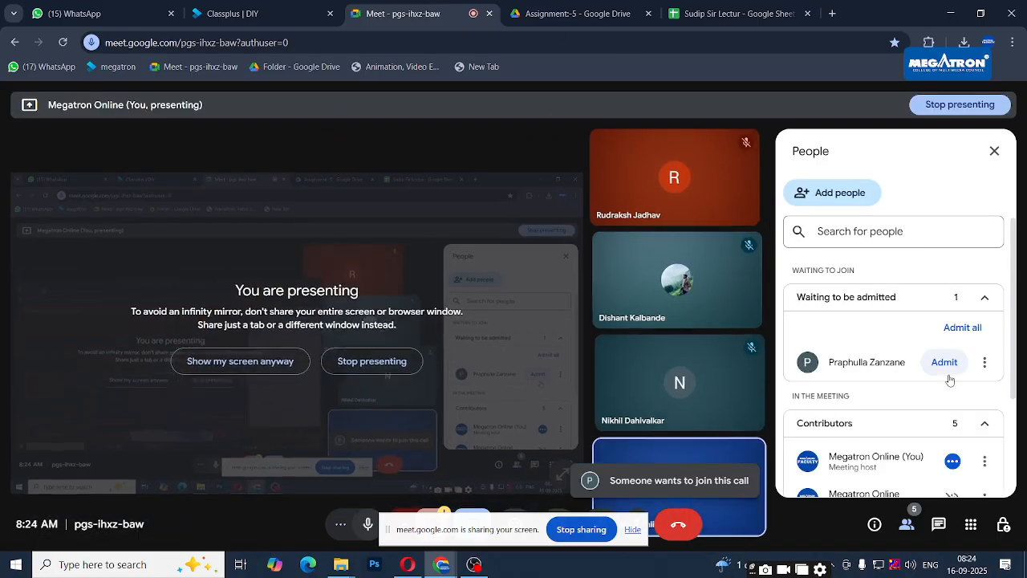
click(945, 363)
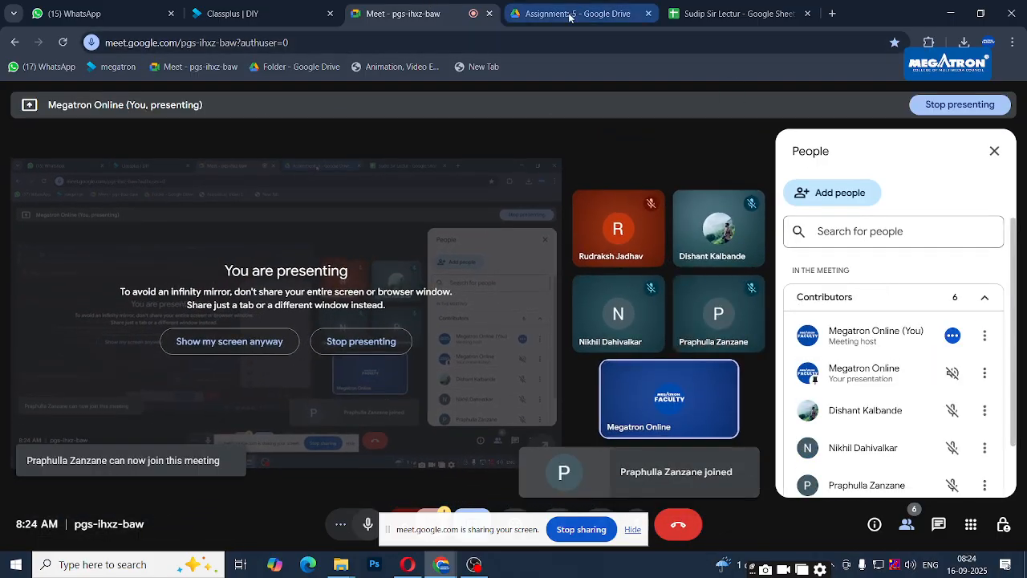
Switch back to Google Drive, replay Motion.mp4 to the end and return to its start
click(572, 14)
click(240, 465)
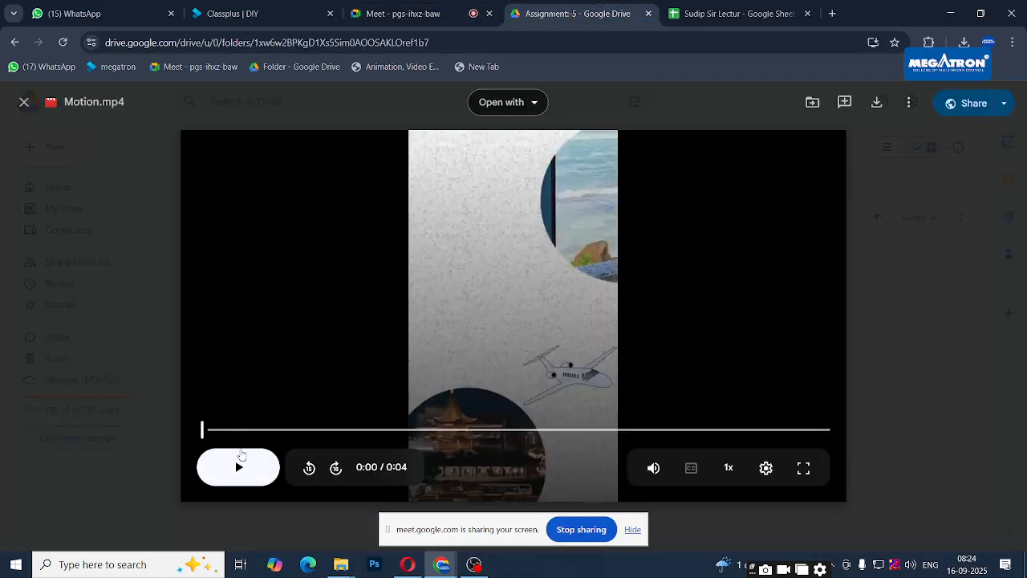
click(240, 466)
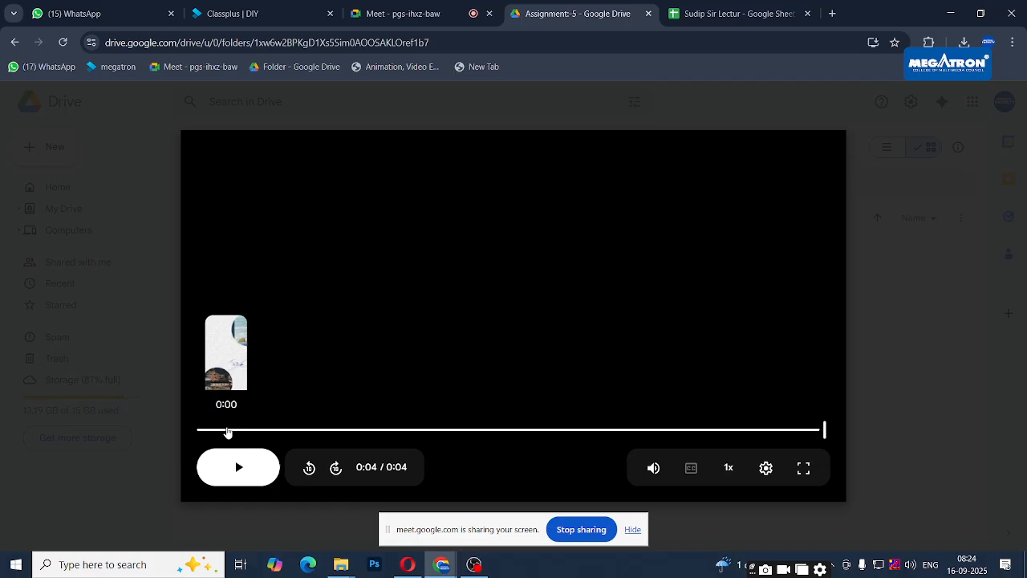
click(200, 430)
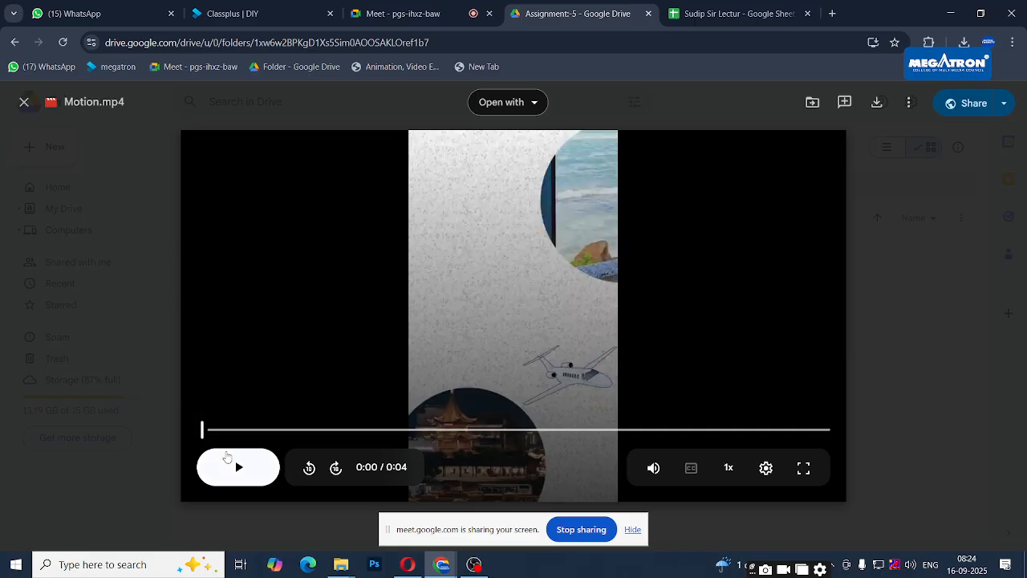
Scrub through Motion.mp4 to examine how the green line and images animate, returning to the opening frames
click(223, 431)
drag(255, 433, 666, 428)
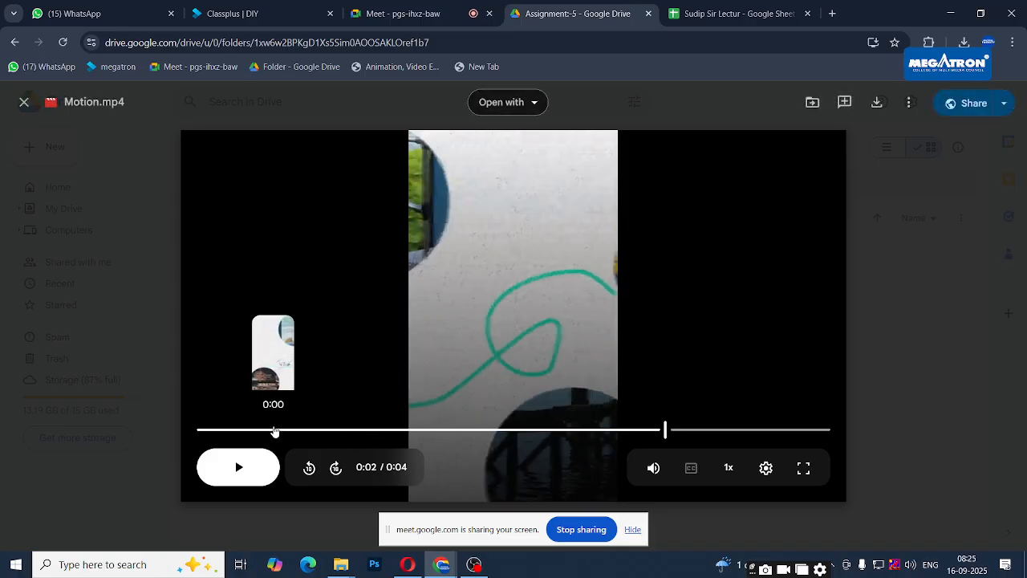
click(219, 430)
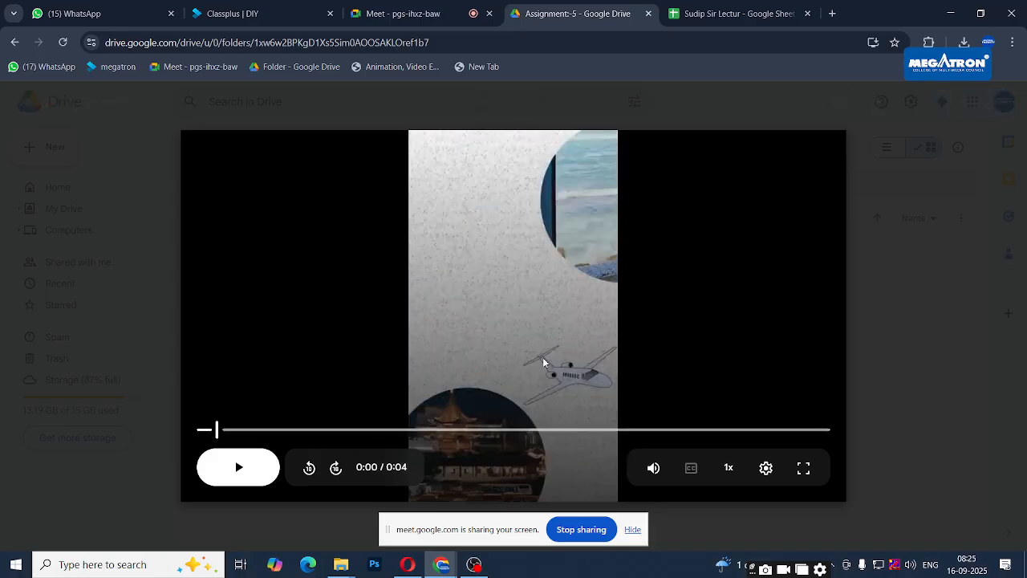
click(202, 430)
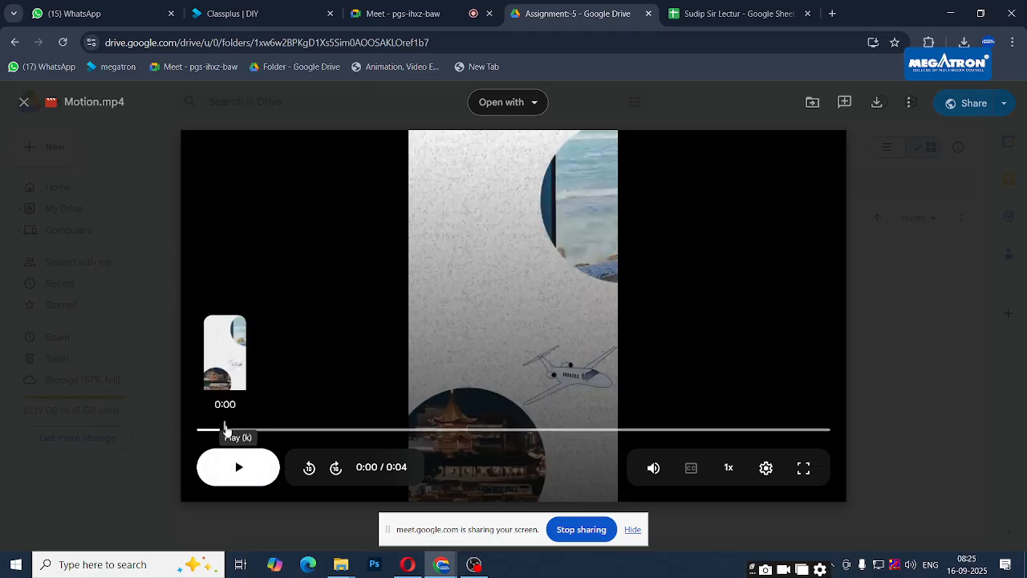
click(229, 431)
click(202, 430)
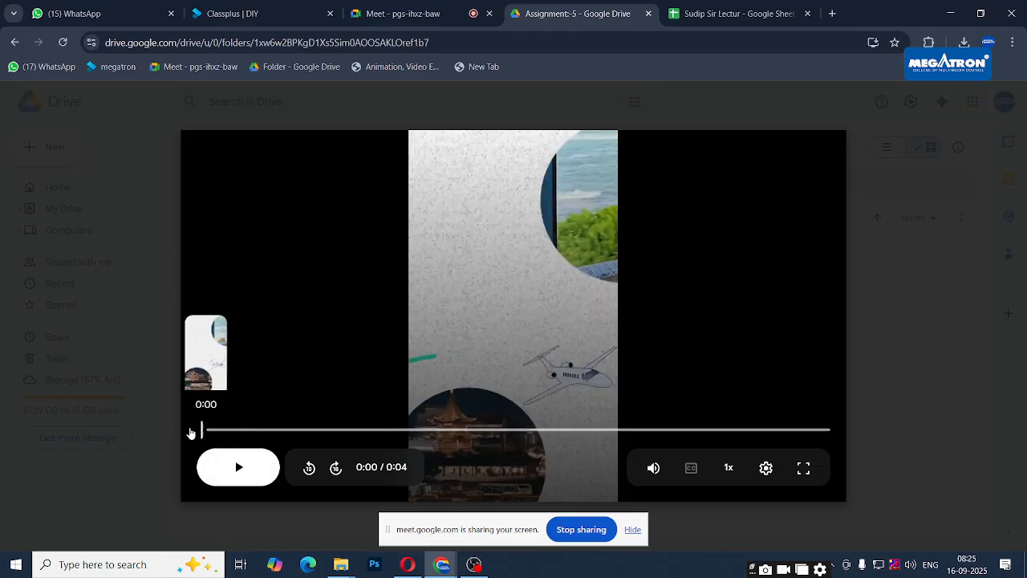
Replay Motion.mp4 from the start several times to review the full animation
click(239, 468)
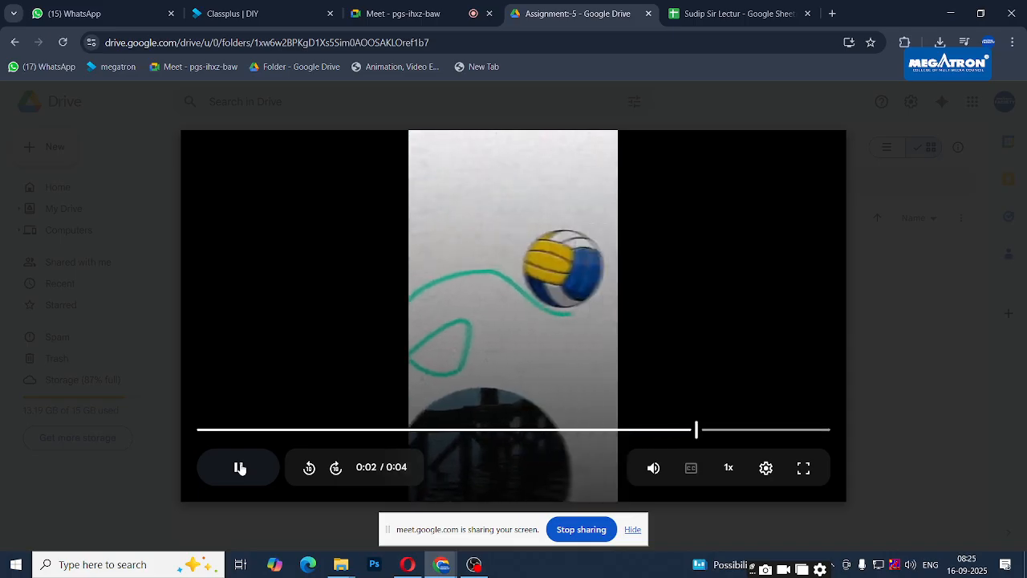
click(203, 430)
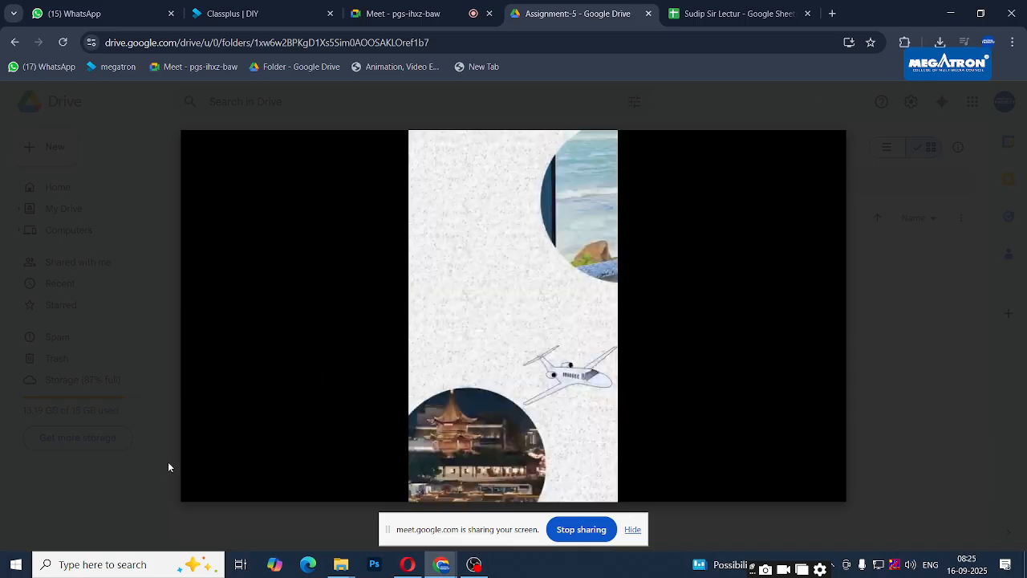
click(238, 467)
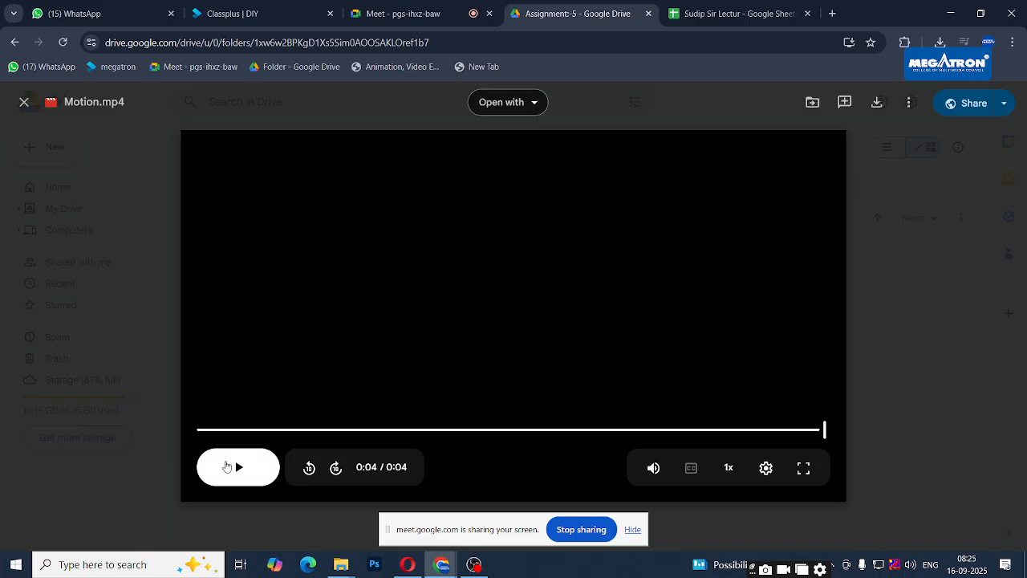
click(202, 430)
click(239, 469)
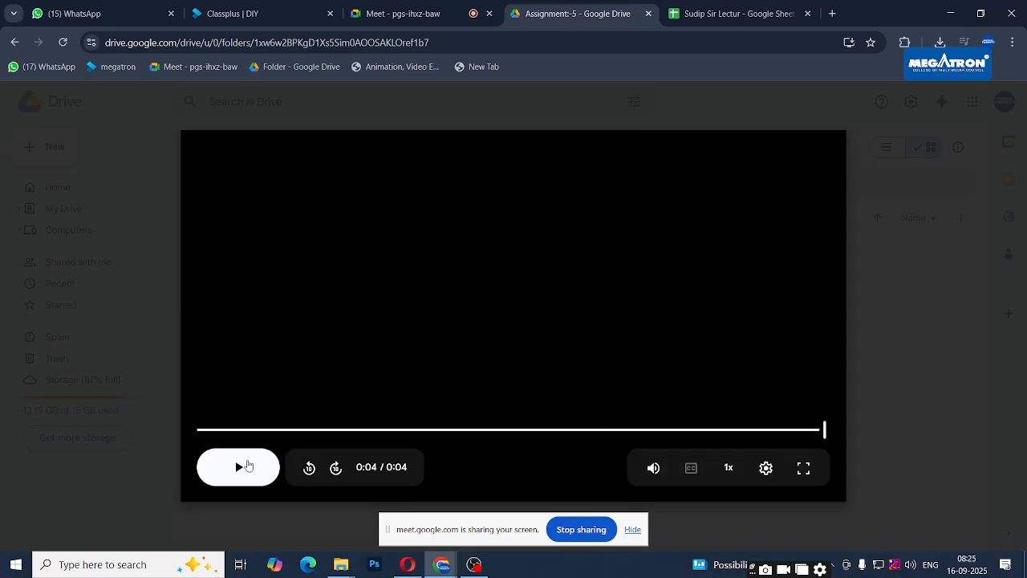
click(202, 430)
click(240, 469)
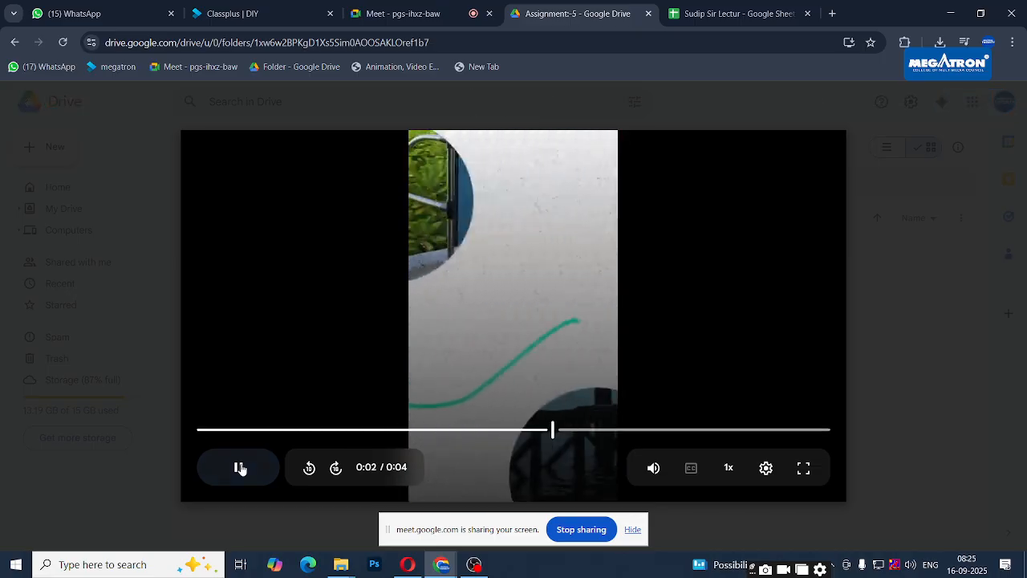
Replay the opening of Motion.mp4 and pause at 0:01 to examine the line around the airplane
click(236, 430)
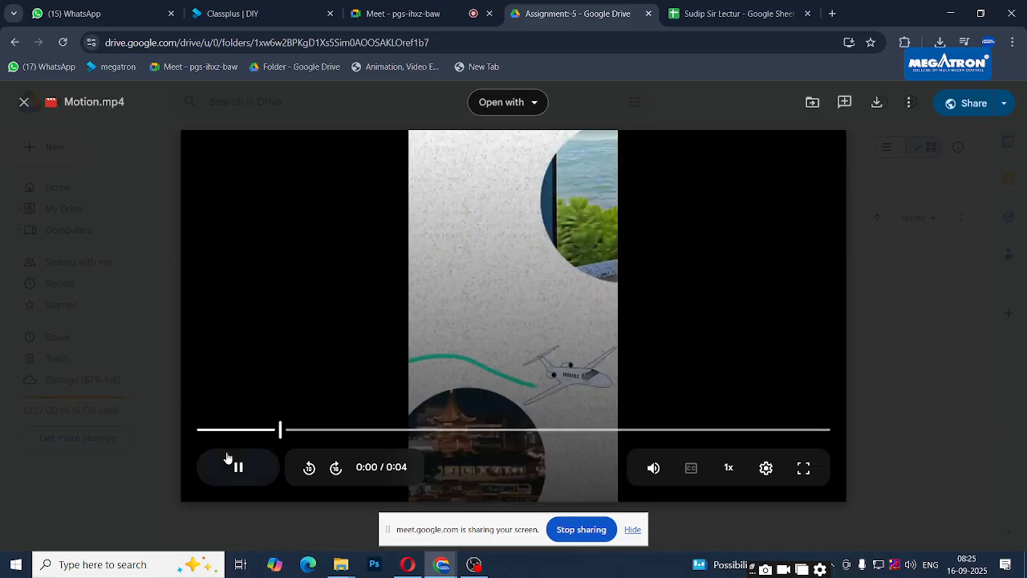
click(201, 431)
click(241, 468)
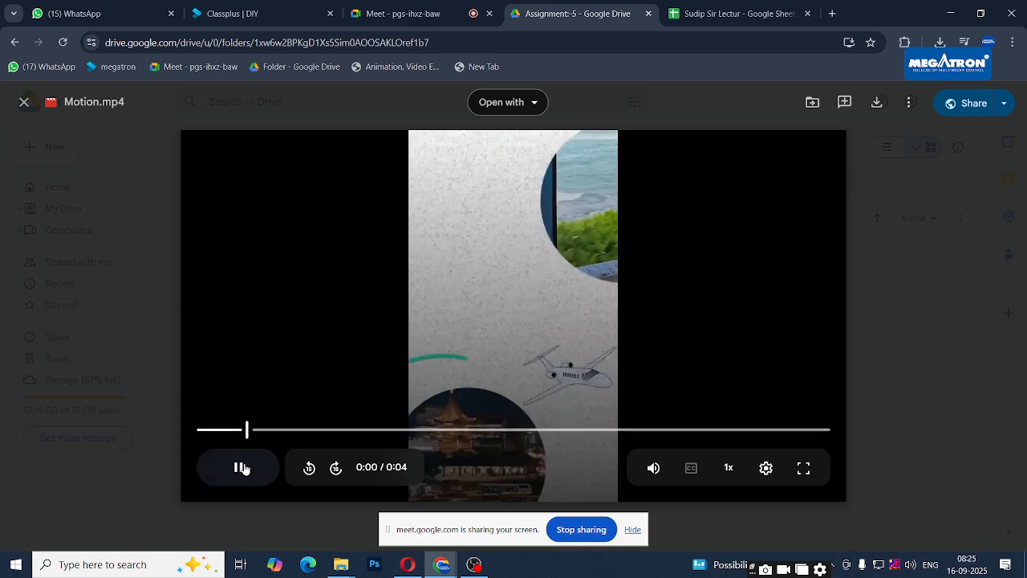
click(227, 430)
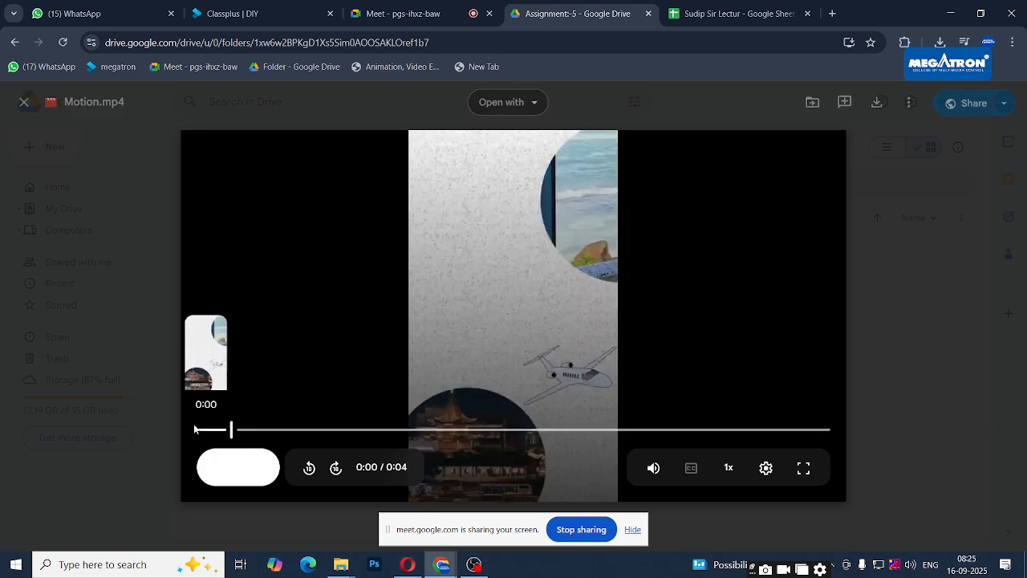
click(257, 468)
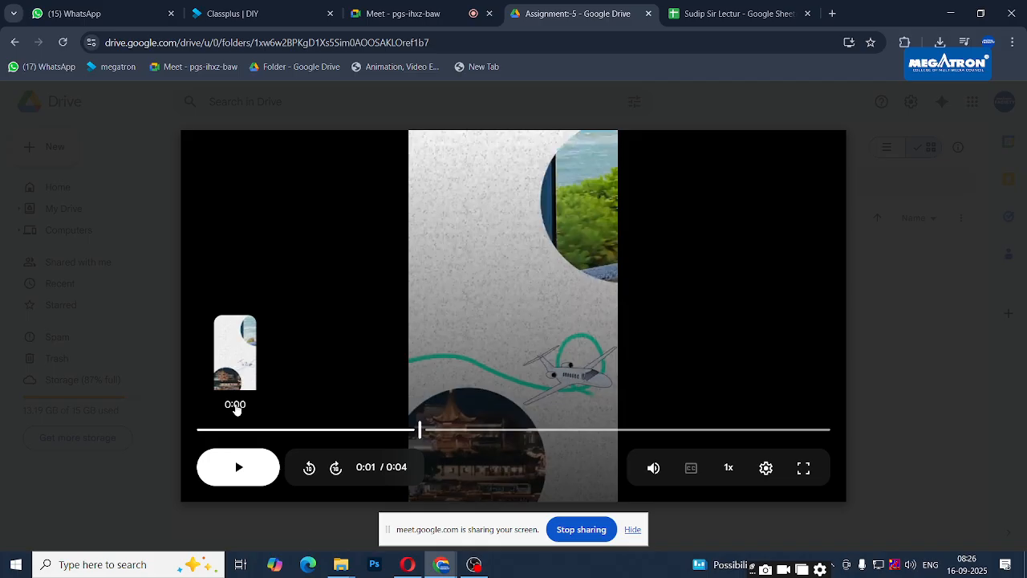
Launch Adobe After Effects 2020 and hide the screen-sharing notice
click(17, 564)
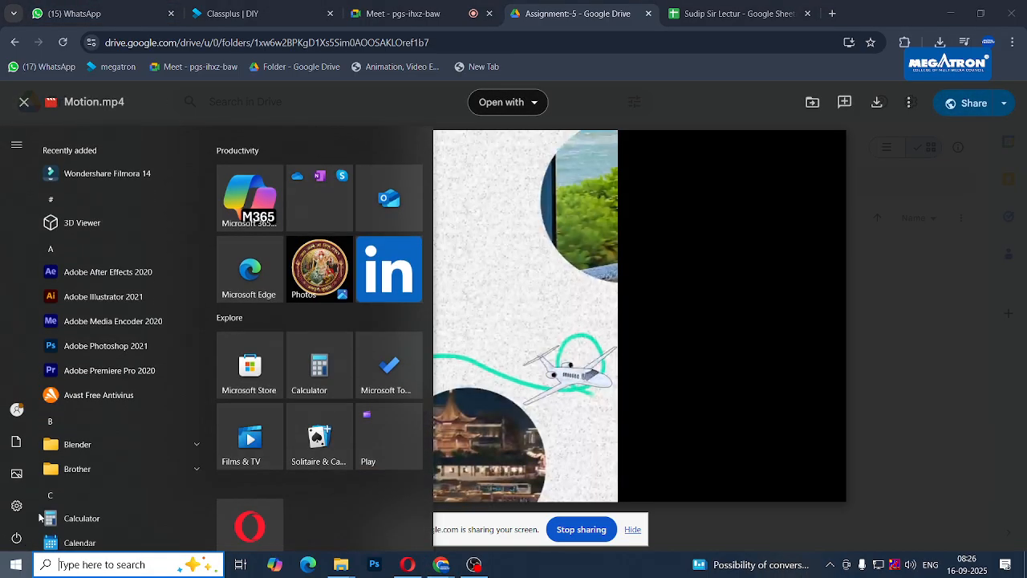
click(111, 256)
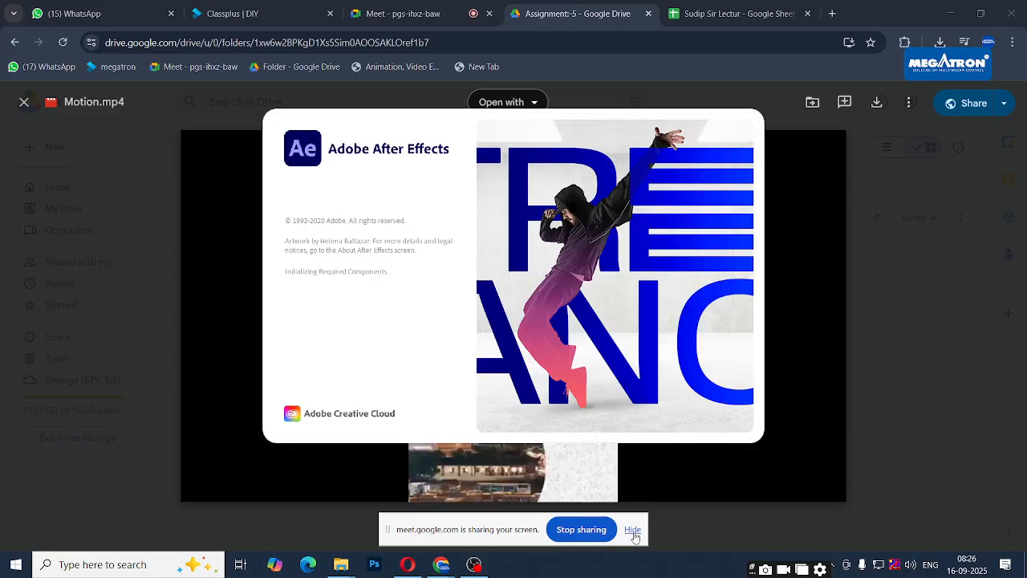
click(633, 531)
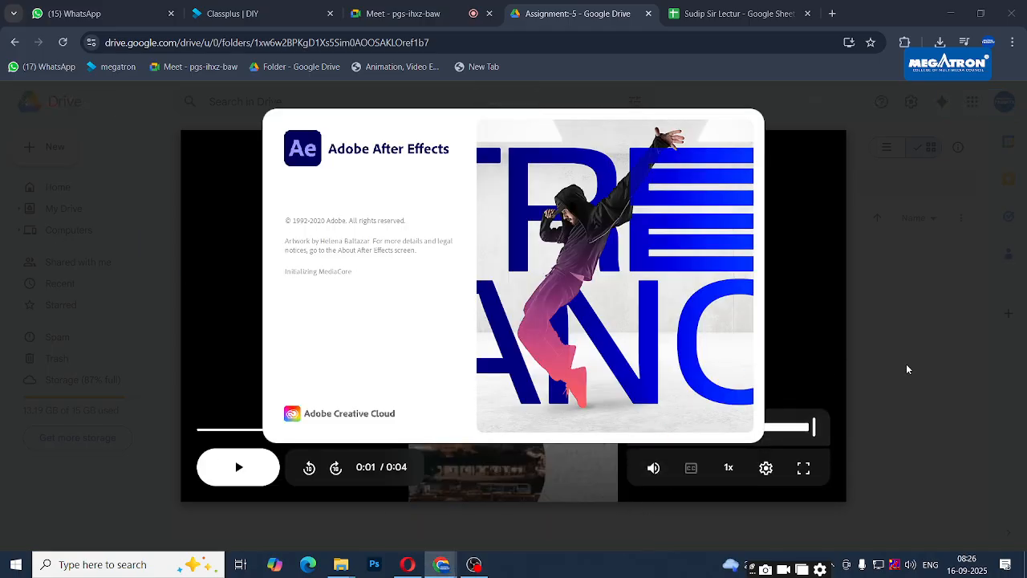
Copy the Assignment:-5 folder's link and paste it into cell F267, student 9's assignment 05, in the After Effects sheet of the tracking spreadsheet
click(908, 369)
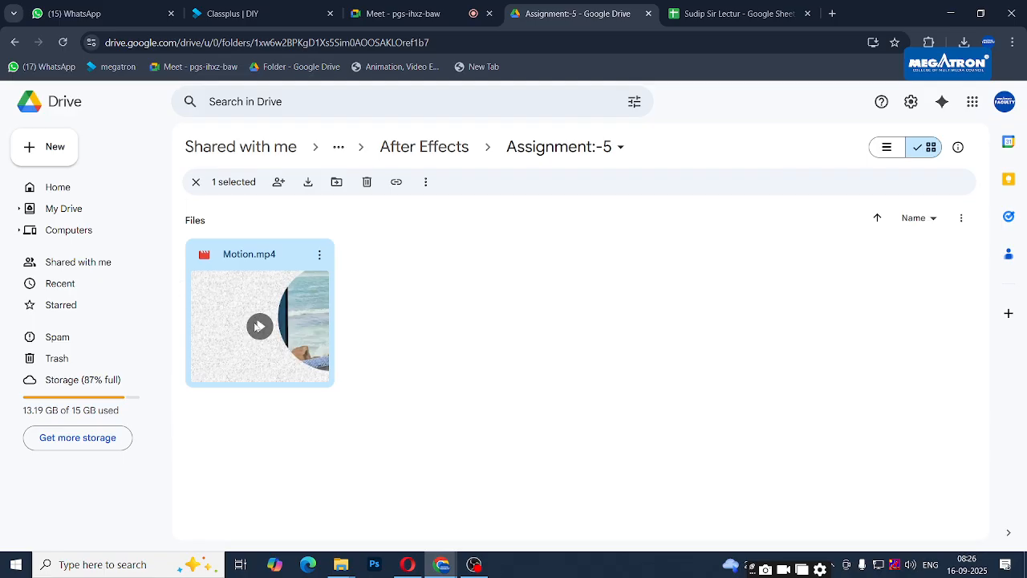
click(544, 48)
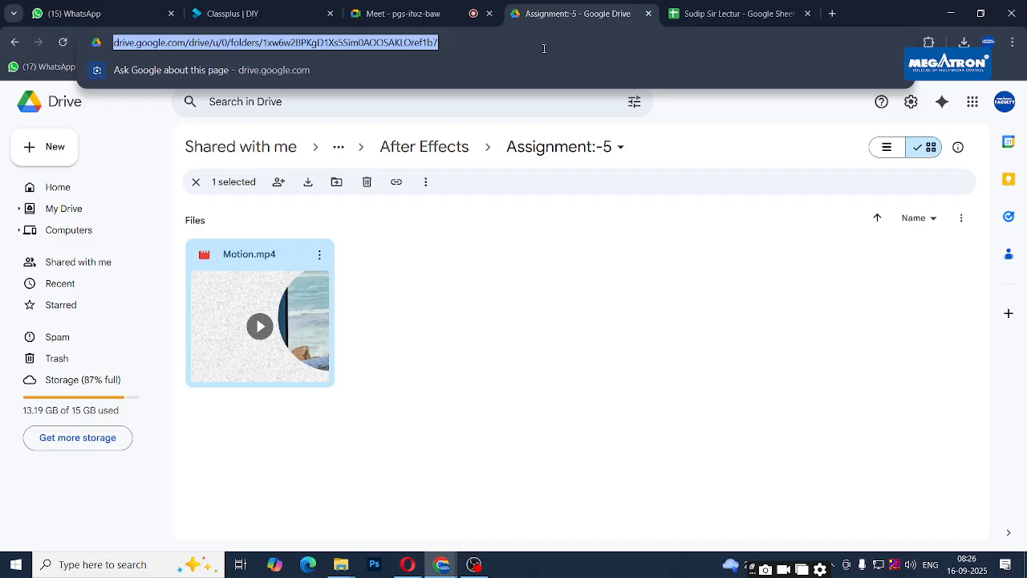
click(746, 12)
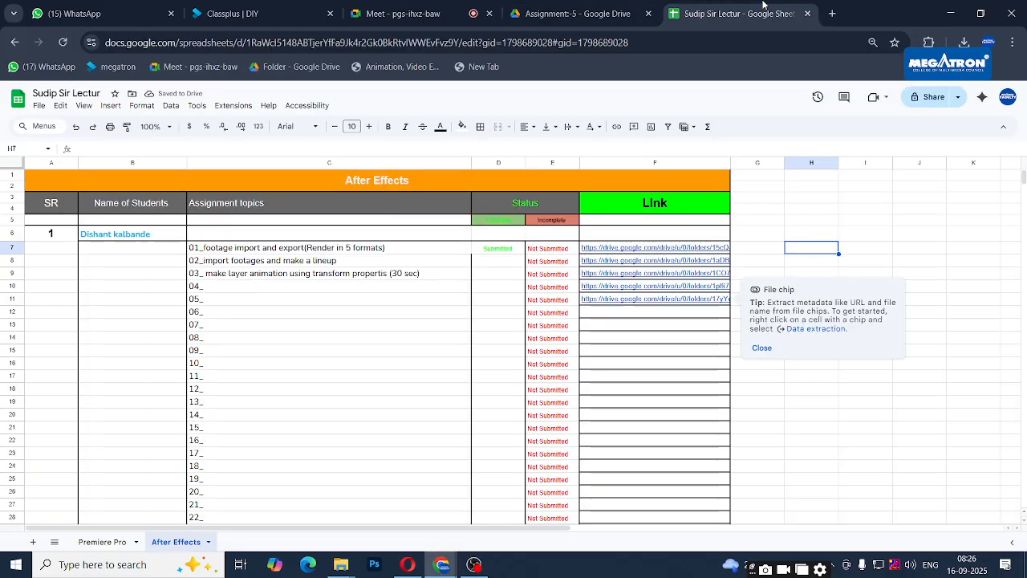
scroll(253, 291, down, 3)
scroll(253, 291, down, 20)
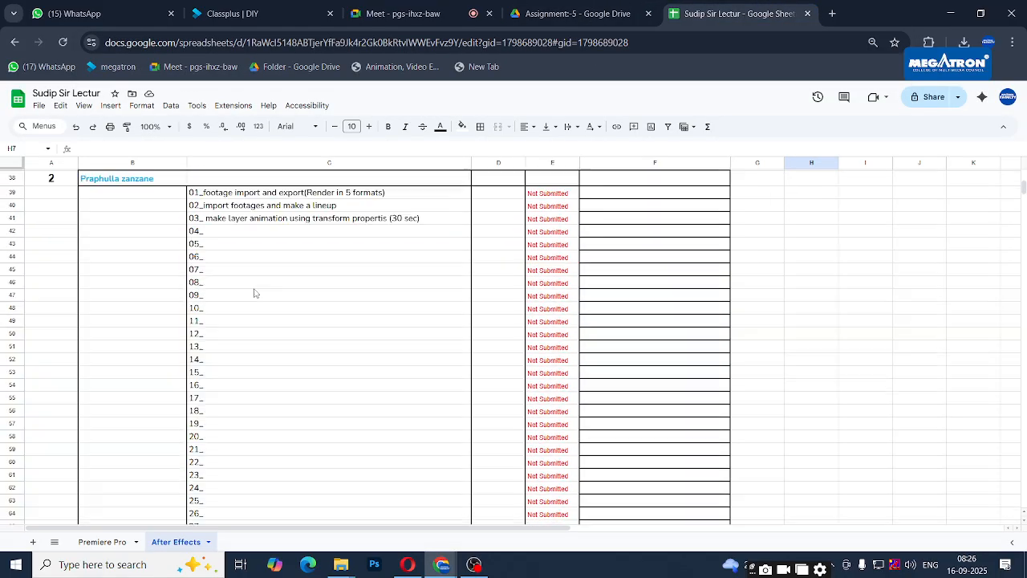
scroll(255, 294, down, 8)
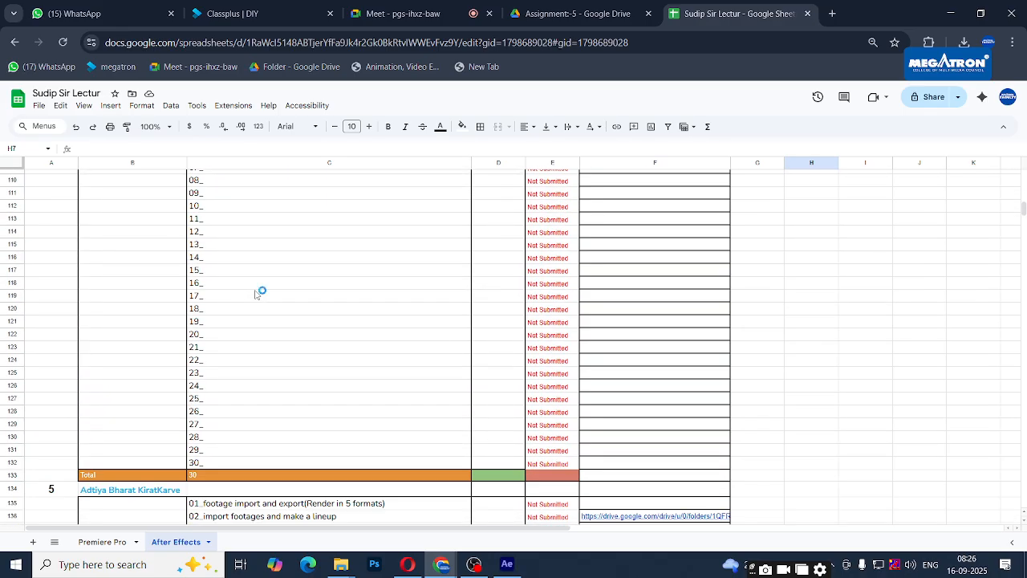
scroll(256, 295, down, 20)
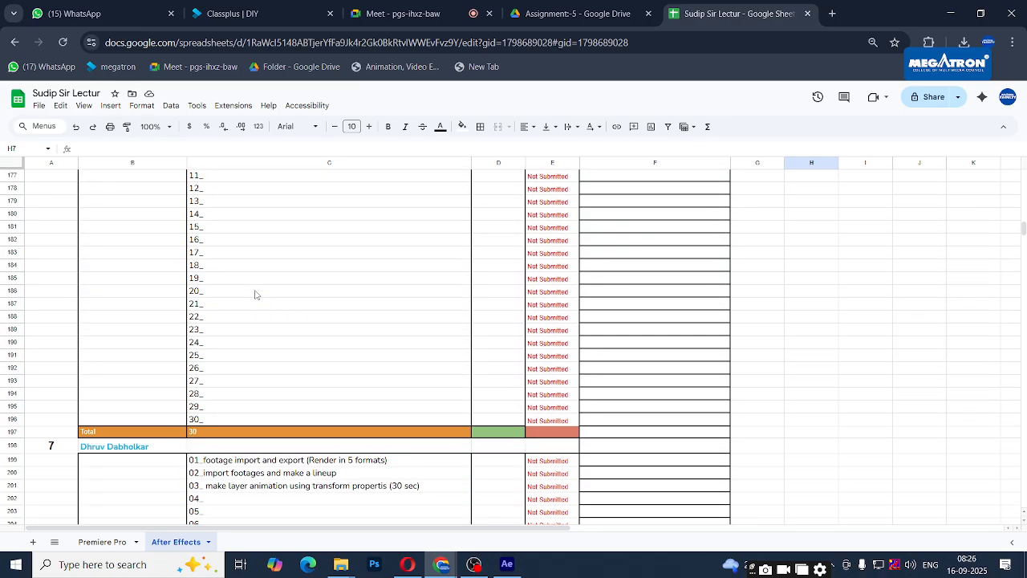
scroll(255, 295, down, 20)
scroll(257, 296, down, 5)
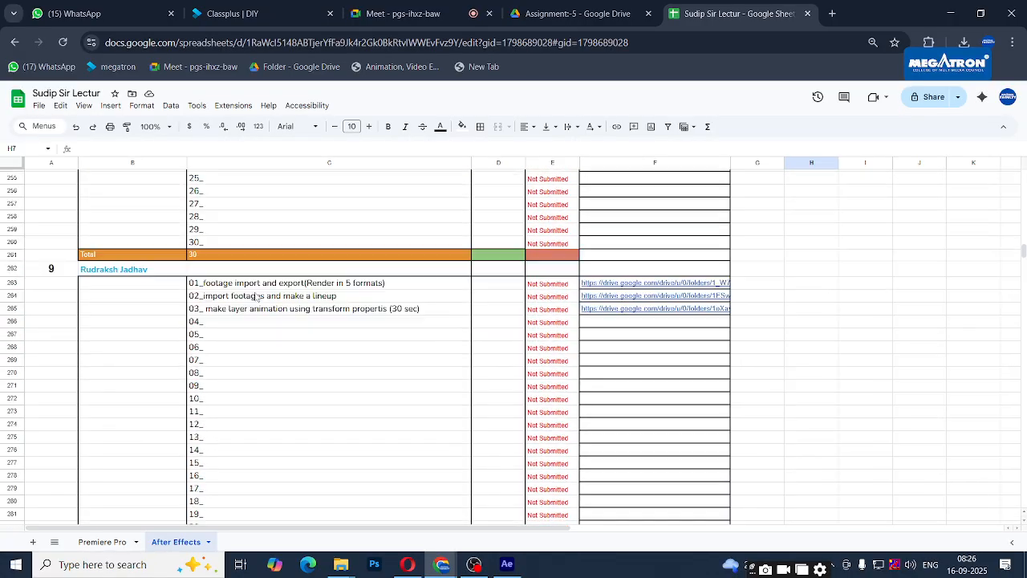
scroll(280, 287, up, 3)
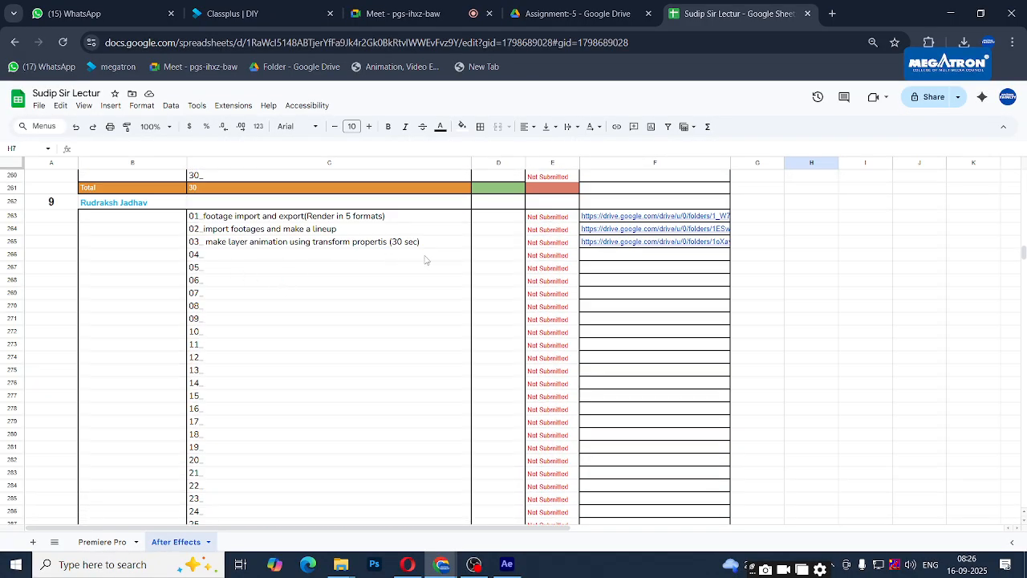
click(680, 271)
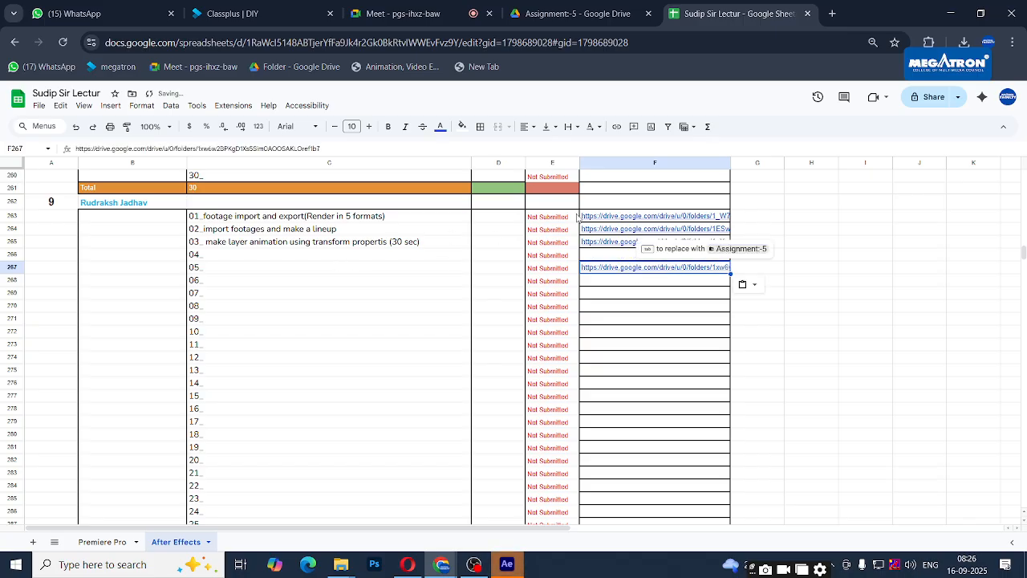
Return to Google Drive, open the student's Assignment:-4 folder under After Effects and play Text Animation.mp4
click(553, 7)
click(482, 205)
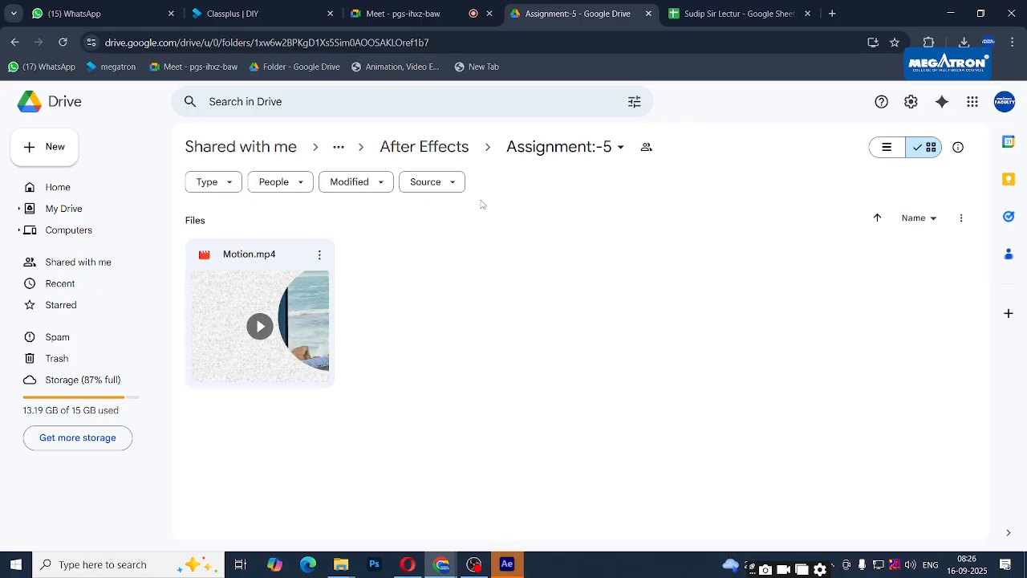
click(436, 149)
double_click(735, 255)
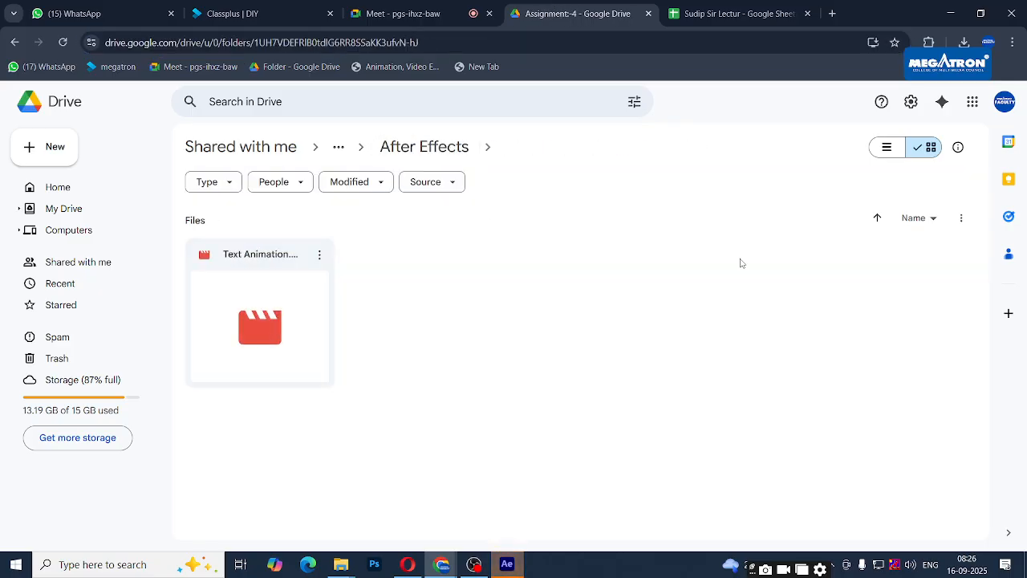
double_click(243, 325)
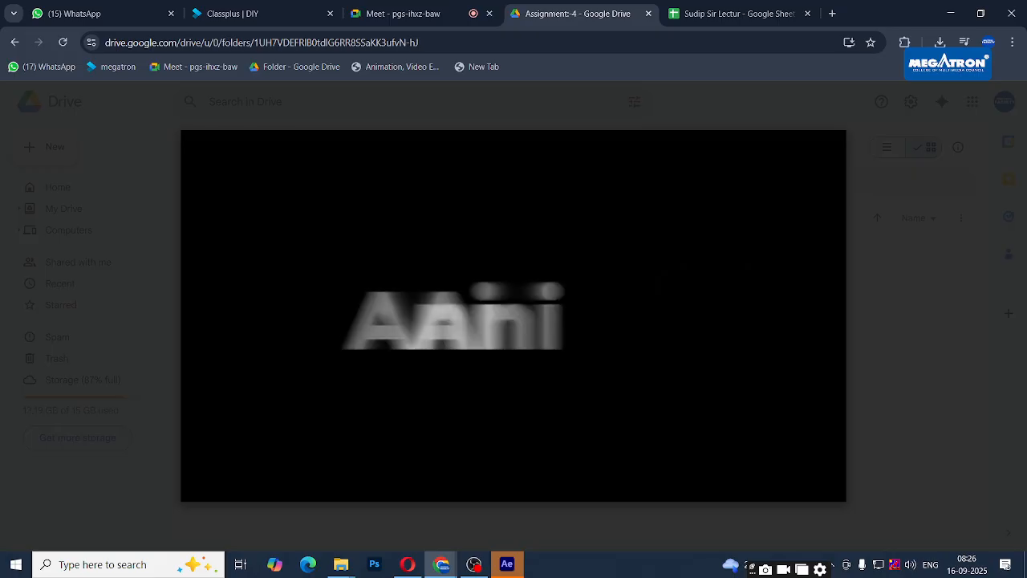
Copy the Assignment:-4 folder's link and paste it into cell F266, student 9's assignment 04, in the After Effects sheet of the tracking spreadsheet
click(391, 41)
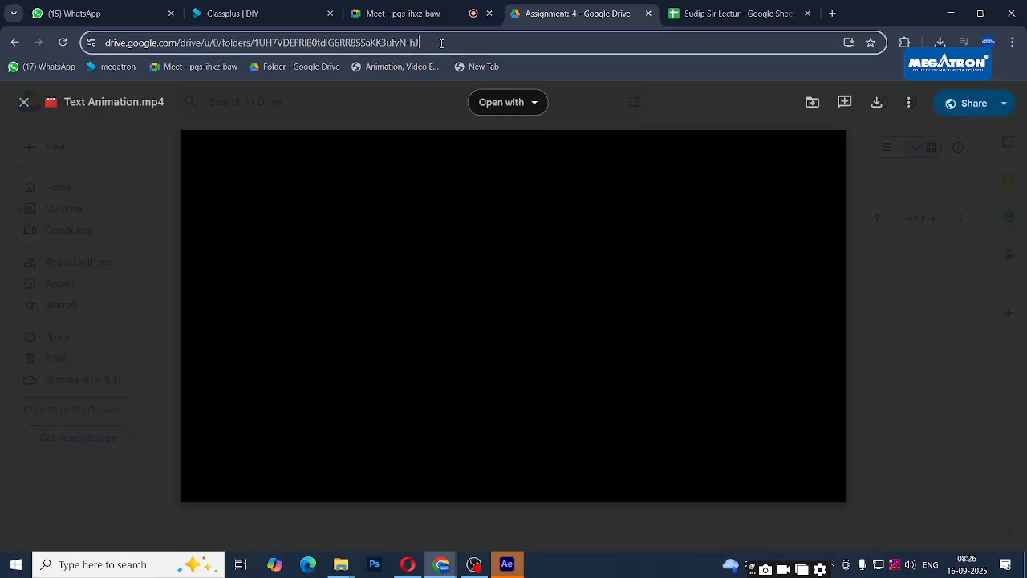
click(889, 312)
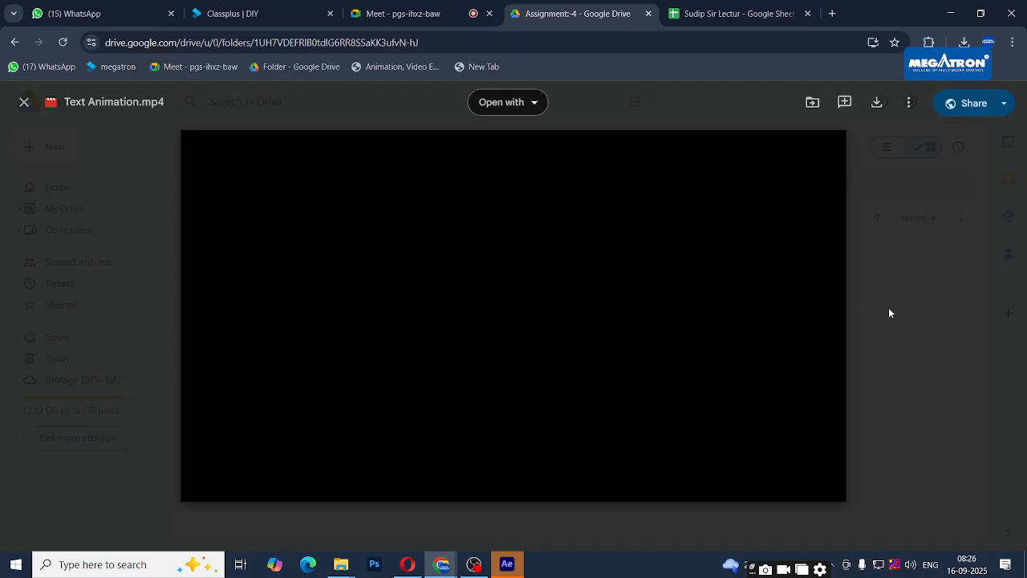
click(707, 4)
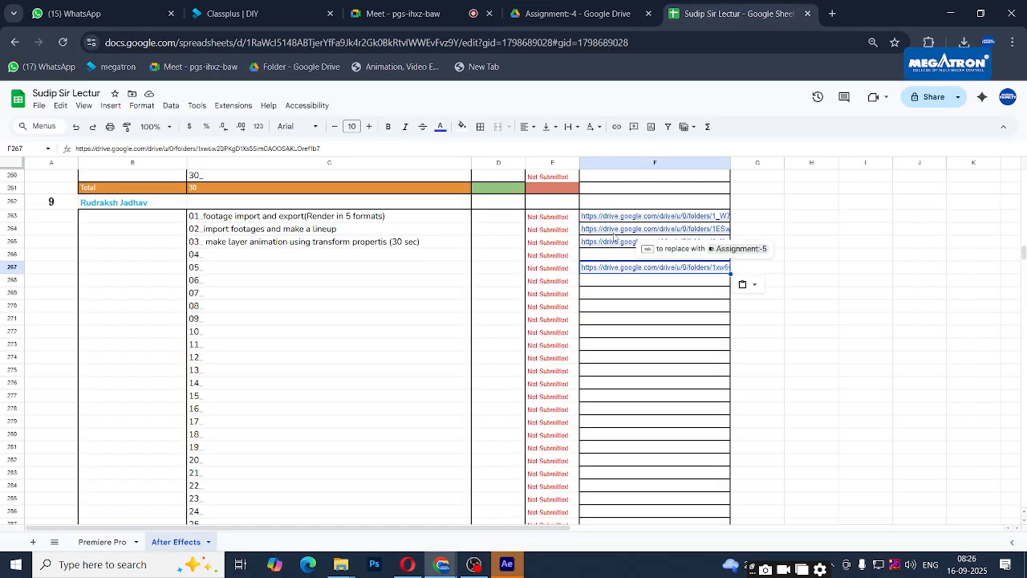
click(619, 257)
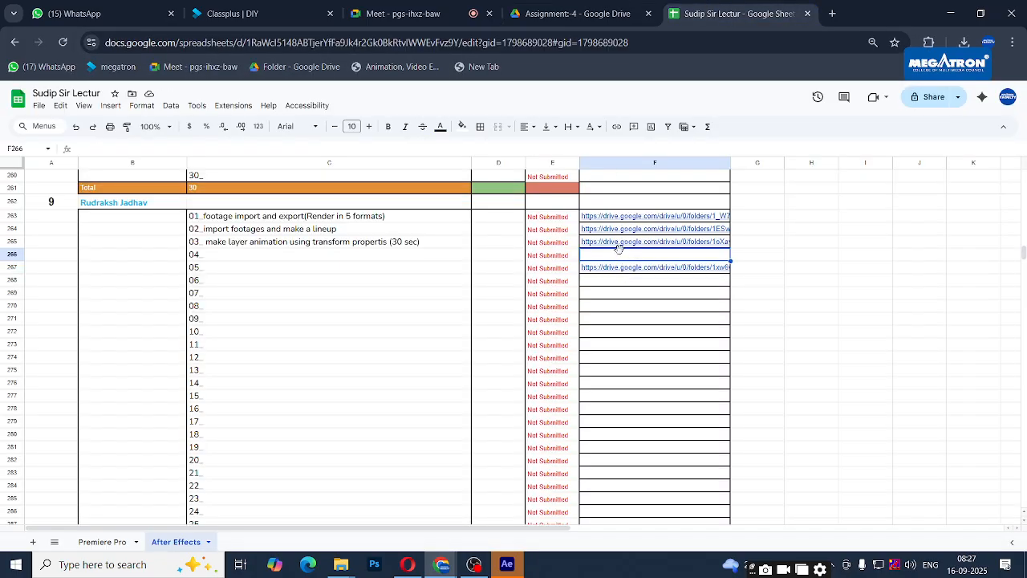
click(846, 308)
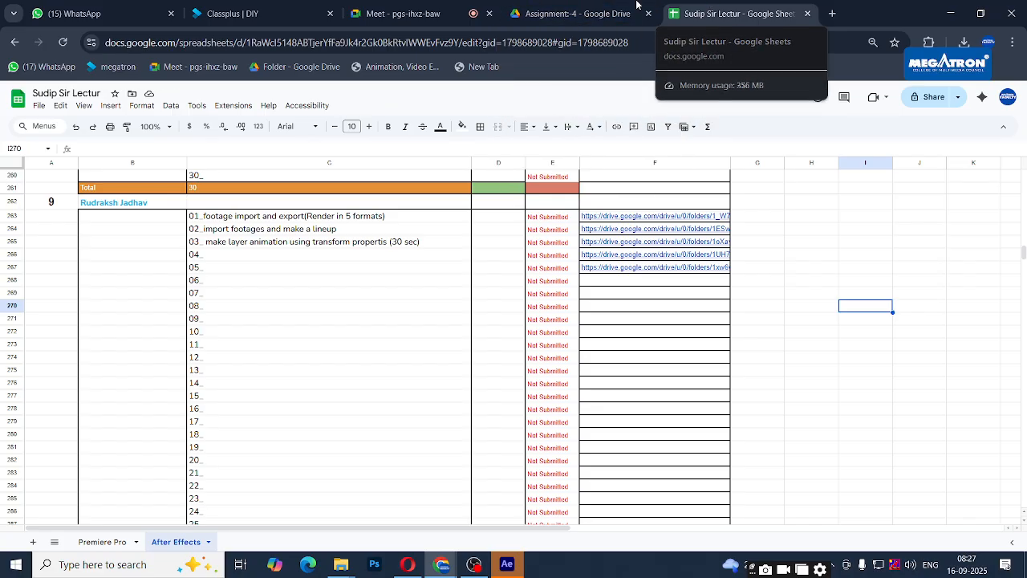
Return to Google Drive, close the Text Animation.mp4 preview and go back up to the Megatron Student 2024-25 folder
click(577, 13)
click(411, 294)
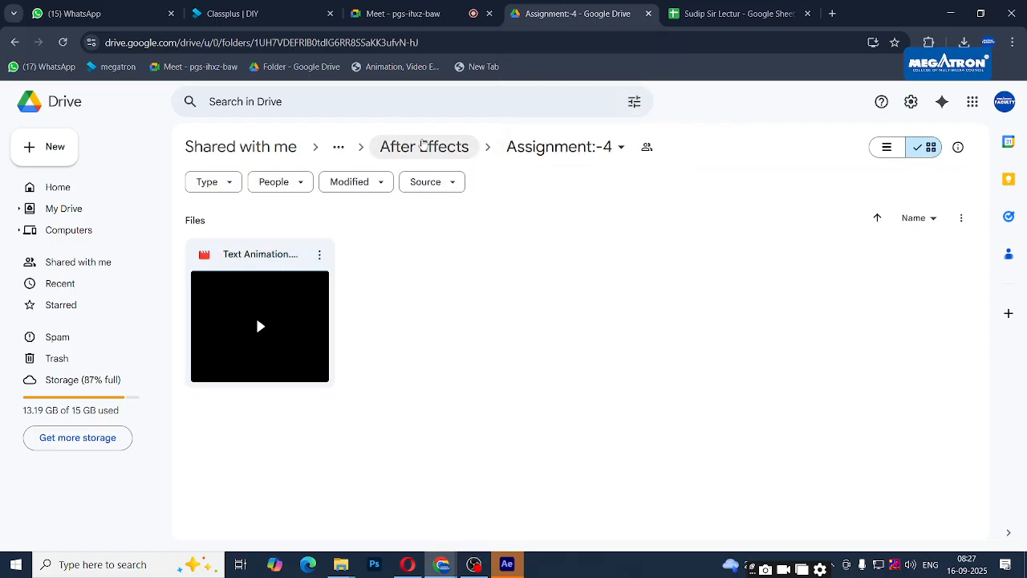
click(423, 144)
click(484, 153)
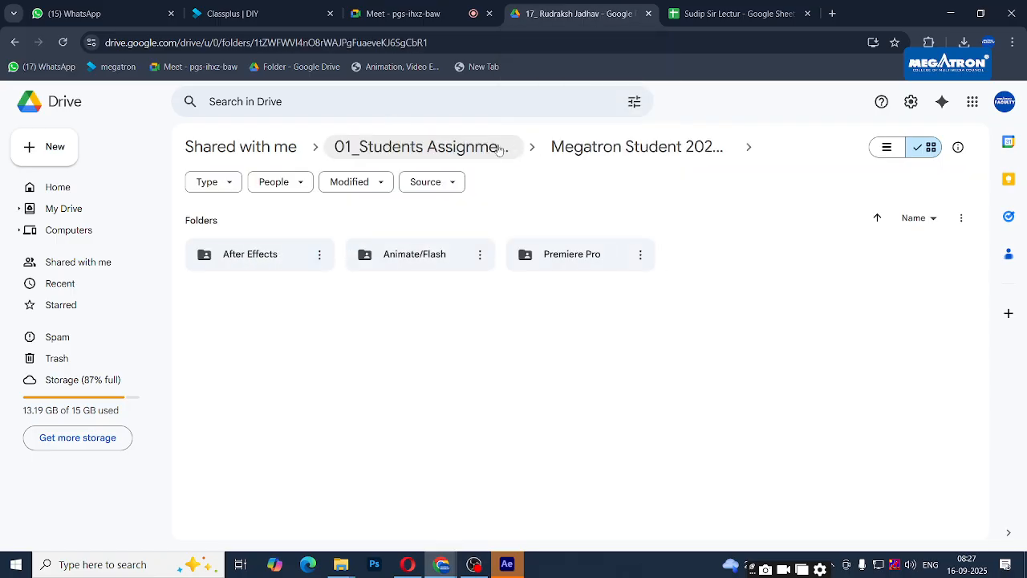
click(598, 153)
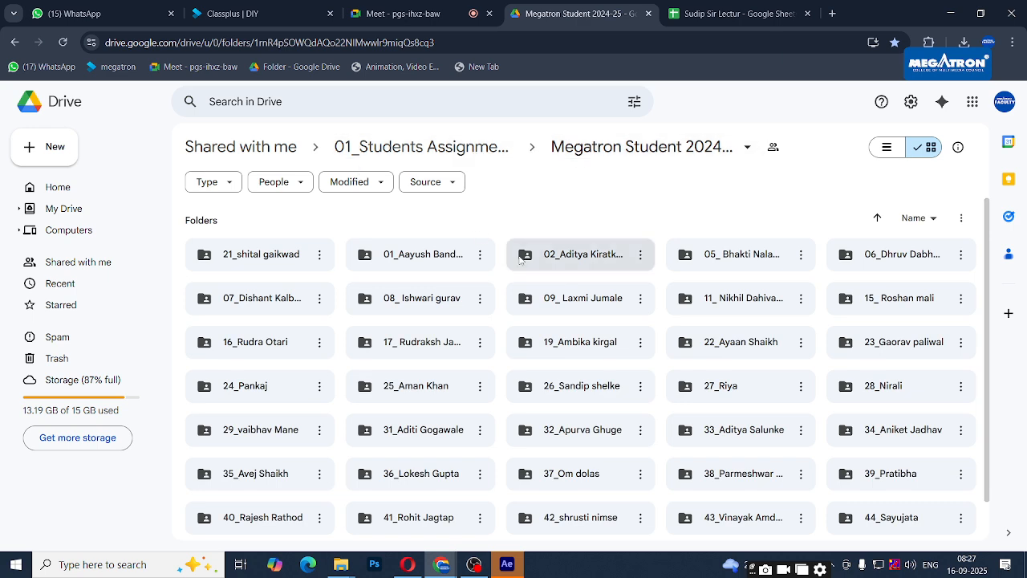
Open student 02's Afetr effect folder, enter the asing__05 assignment folder and play Comp 1_2.mp4
double_click(566, 255)
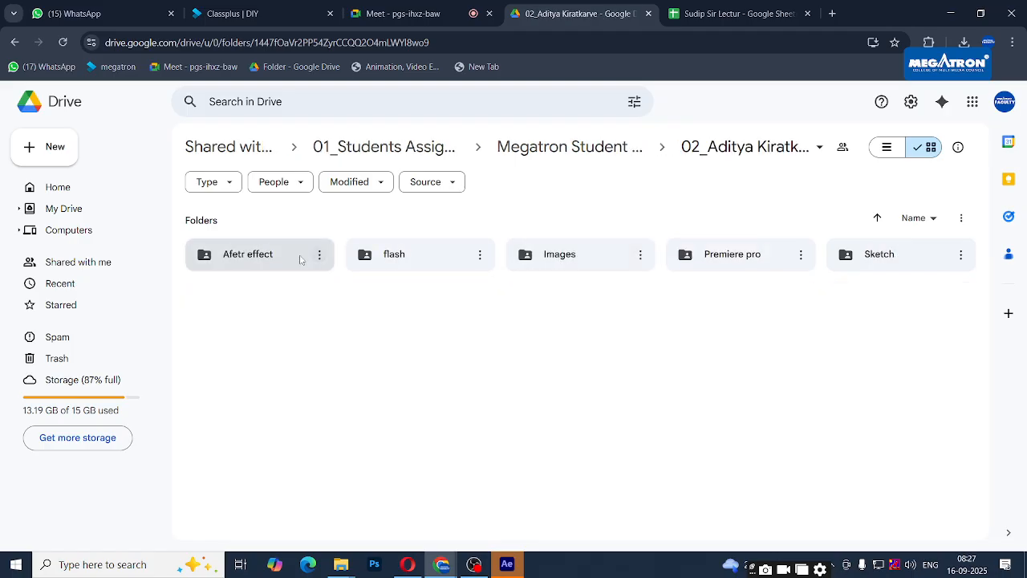
double_click(300, 258)
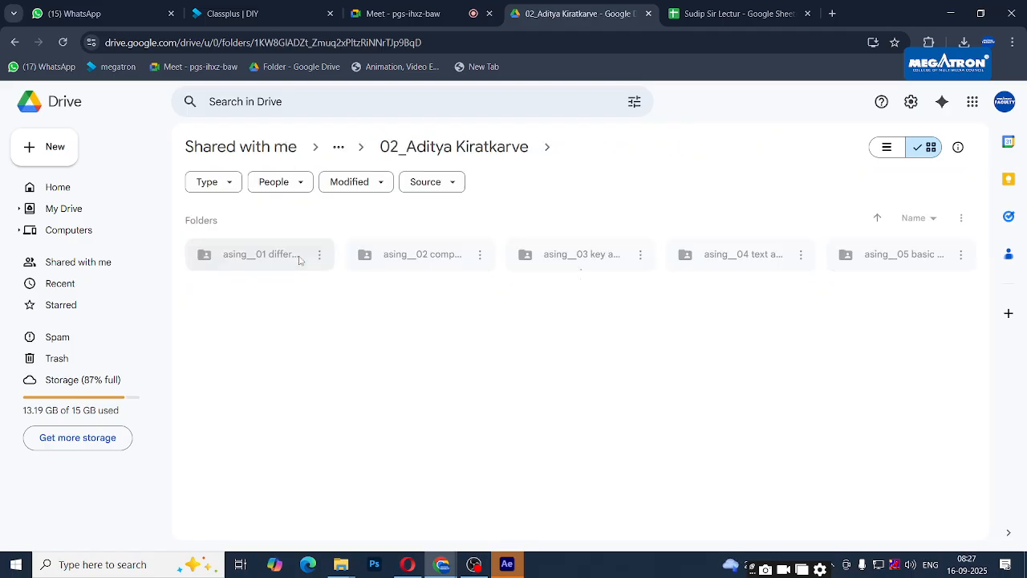
double_click(910, 266)
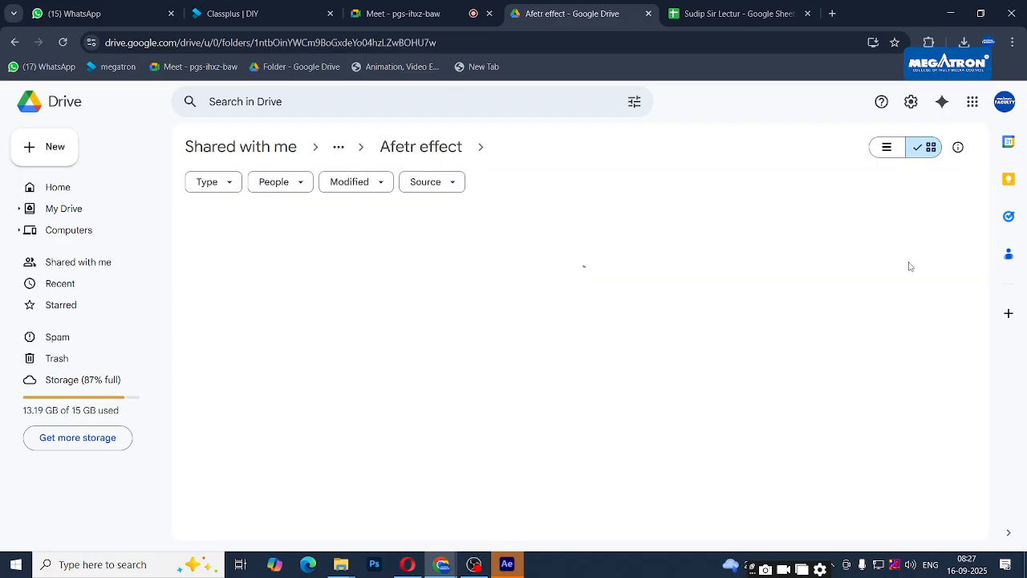
double_click(240, 295)
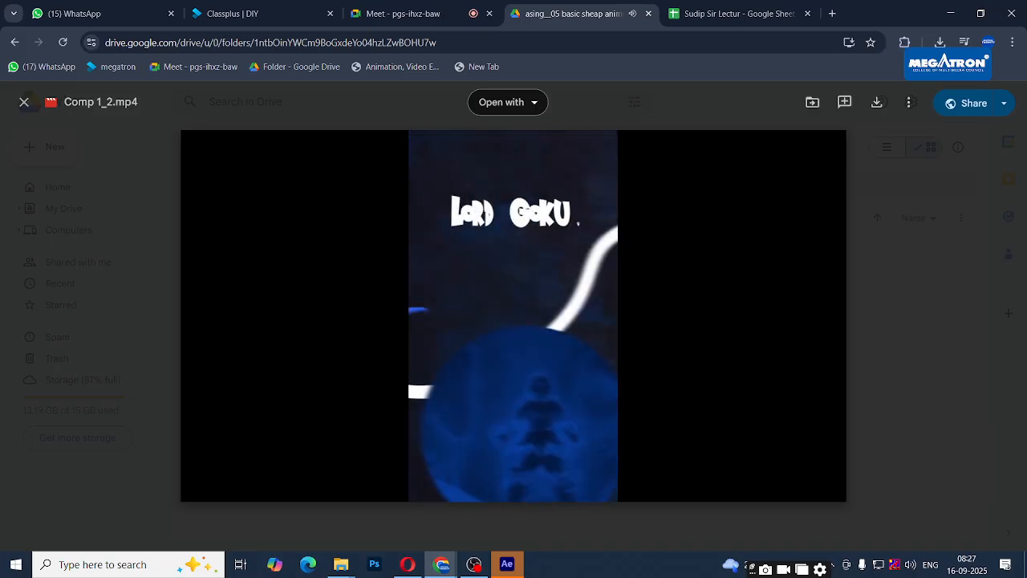
Lower the system volume to almost silent while Comp 1_2.mp4 plays
key(XF86AudioRaiseVolume)
key(XF86AudioLowerVolume)
key(XF86AudioLowerVolume)
key(XF86AudioLowerVolume)
key(XF86AudioLowerVolume)
key(XF86AudioLowerVolume)
key(XF86AudioLowerVolume)
key(XF86AudioLowerVolume)
key(XF86AudioLowerVolume)
key(XF86AudioLowerVolume)
key(XF86AudioLowerVolume)
key(XF86AudioLowerVolume)
key(XF86AudioLowerVolume)
key(XF86AudioLowerVolume)
key(XF86AudioLowerVolume)
key(XF86AudioLowerVolume)
key(XF86AudioLowerVolume)
key(XF86AudioLowerVolume)
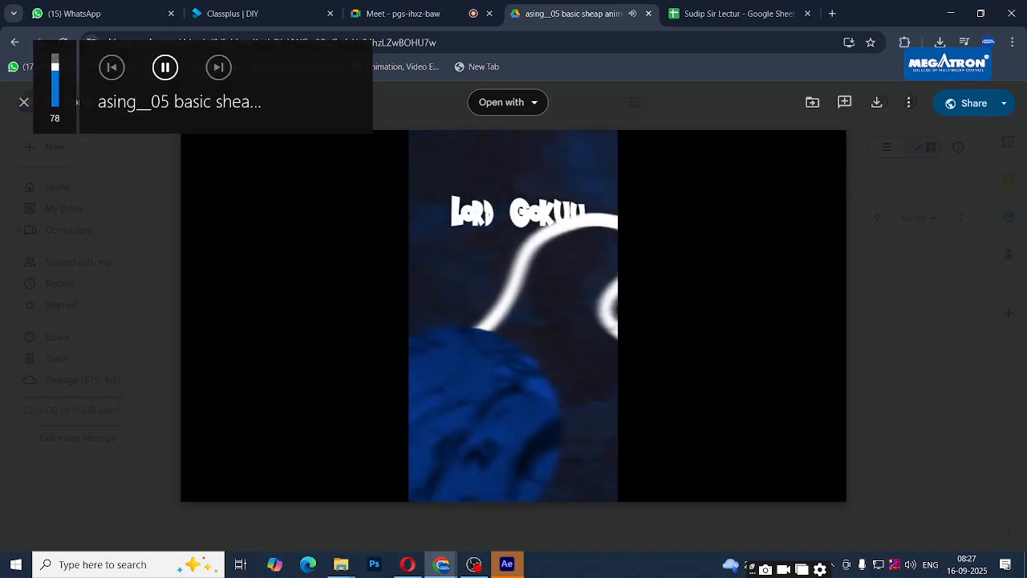
key(XF86AudioLowerVolume)
key(XF86AudioLowerVolume)
key(XF86AudioLowerVolume)
key(XF86AudioLowerVolume)
key(XF86AudioLowerVolume)
key(XF86AudioLowerVolume)
key(XF86AudioLowerVolume)
key(XF86AudioLowerVolume)
key(XF86AudioLowerVolume)
key(XF86AudioLowerVolume)
key(XF86AudioLowerVolume)
key(XF86AudioLowerVolume)
key(XF86AudioLowerVolume)
key(XF86AudioLowerVolume)
key(XF86AudioLowerVolume)
key(XF86AudioLowerVolume)
key(XF86AudioLowerVolume)
key(XF86AudioLowerVolume)
key(XF86AudioLowerVolume)
key(XF86AudioLowerVolume)
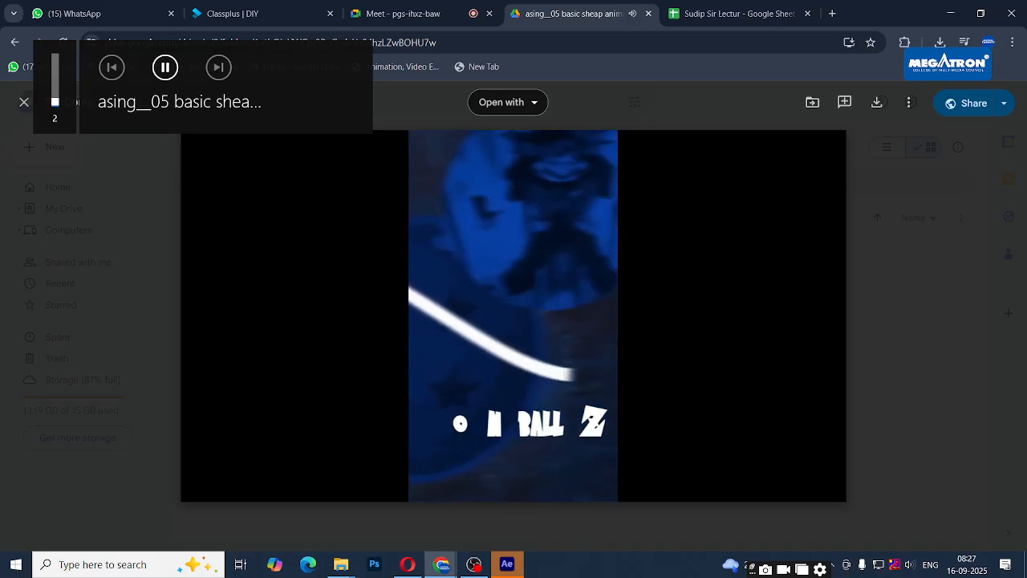
key(XF86AudioRaiseVolume)
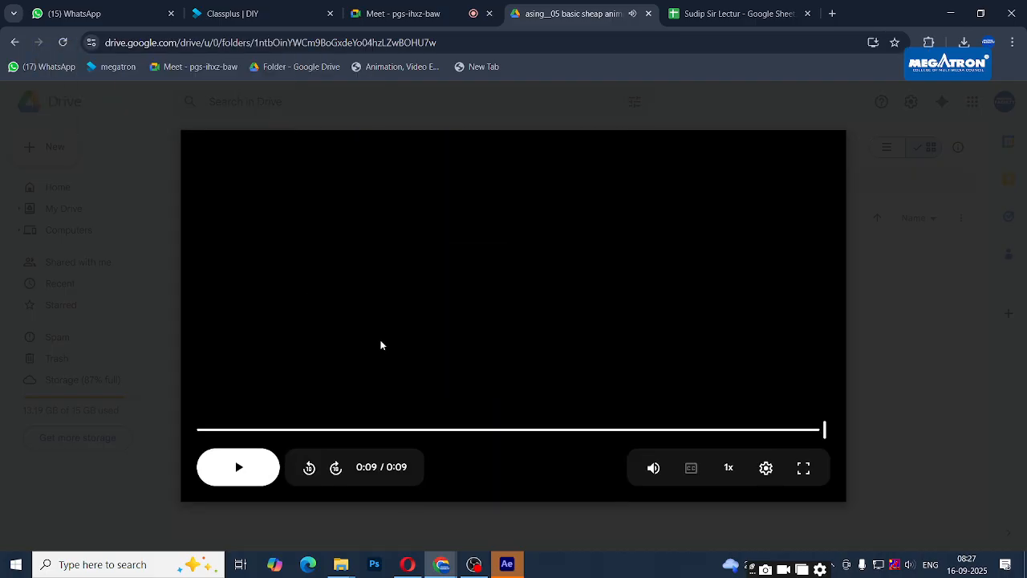
Replay Comp 1_2.mp4 from the start, jumping back within its first second to review the opening title and white line
click(230, 471)
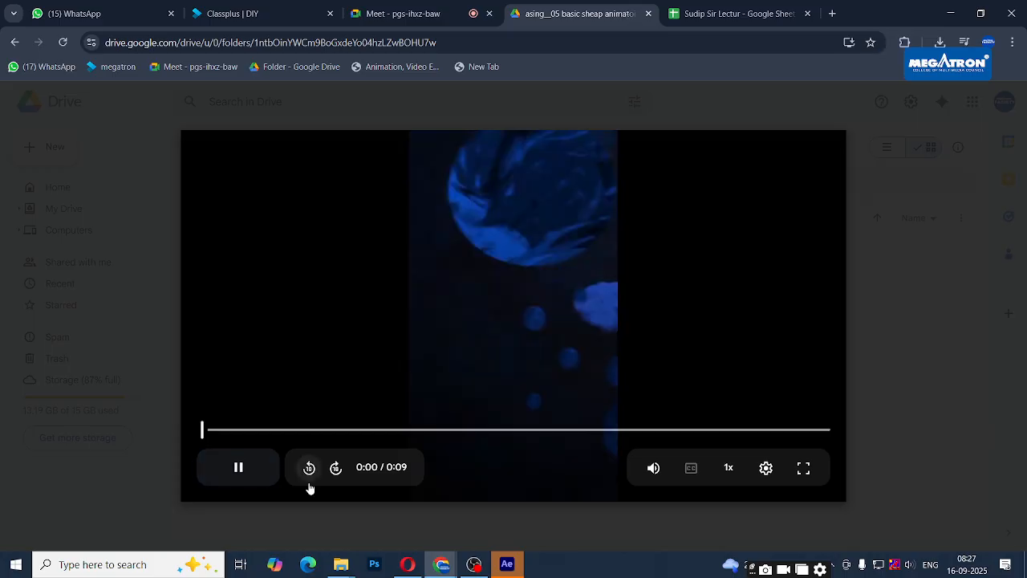
click(241, 469)
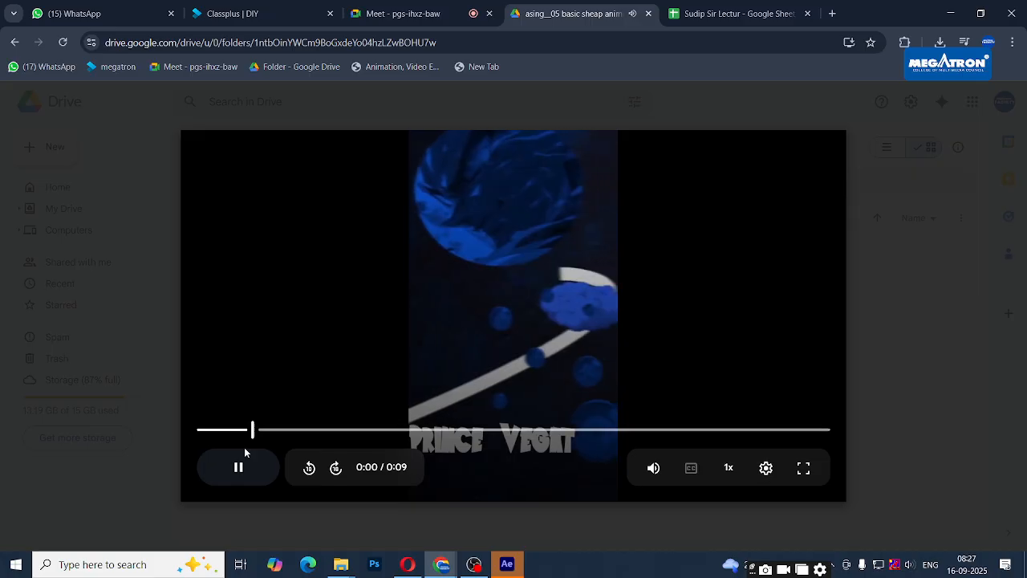
click(215, 430)
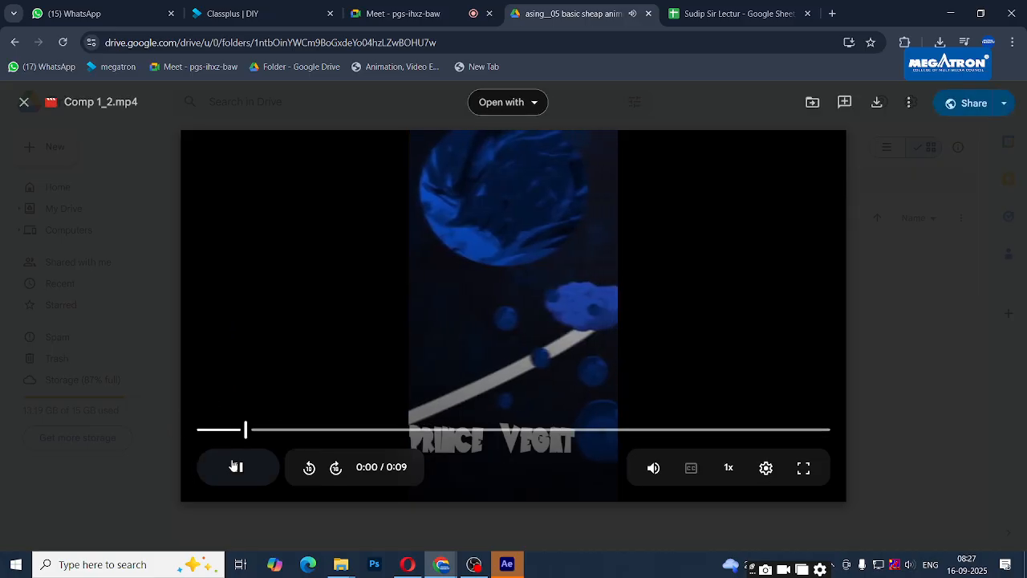
click(234, 430)
click(238, 467)
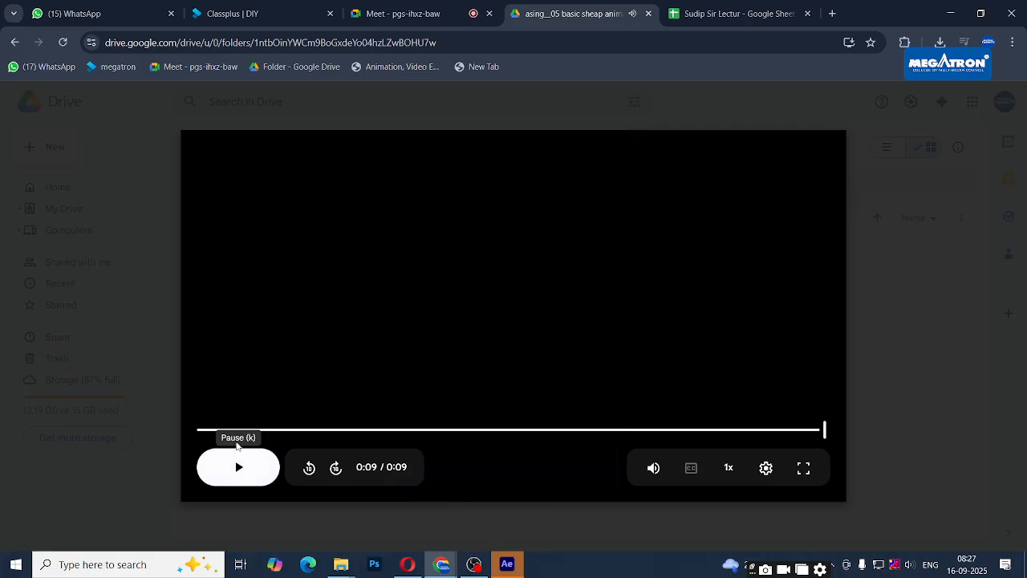
Rewind Comp 1_2.mp4 to 0:00, play it and pause at 0:01 to examine the second title's animation
drag(252, 431, 166, 420)
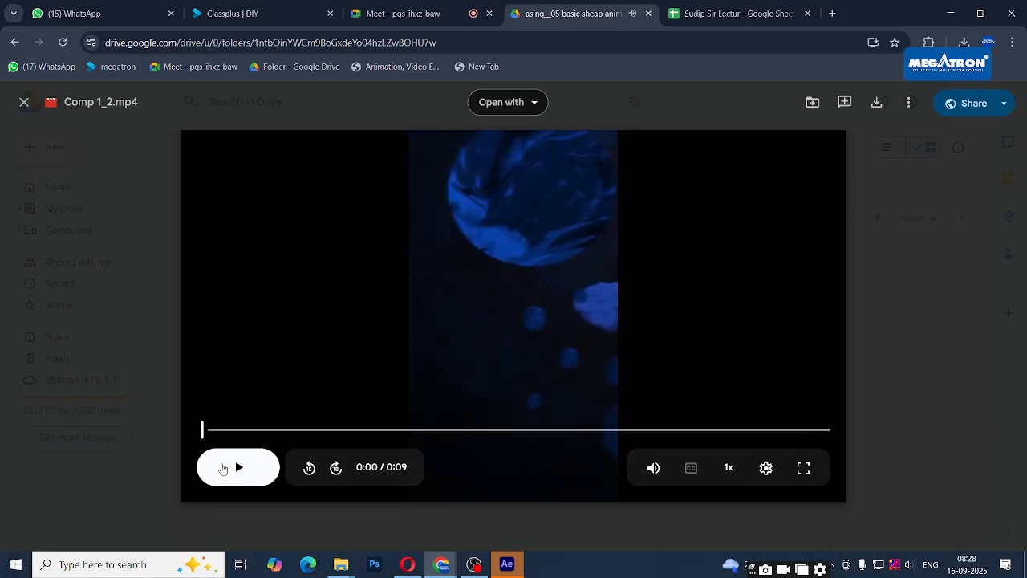
click(238, 469)
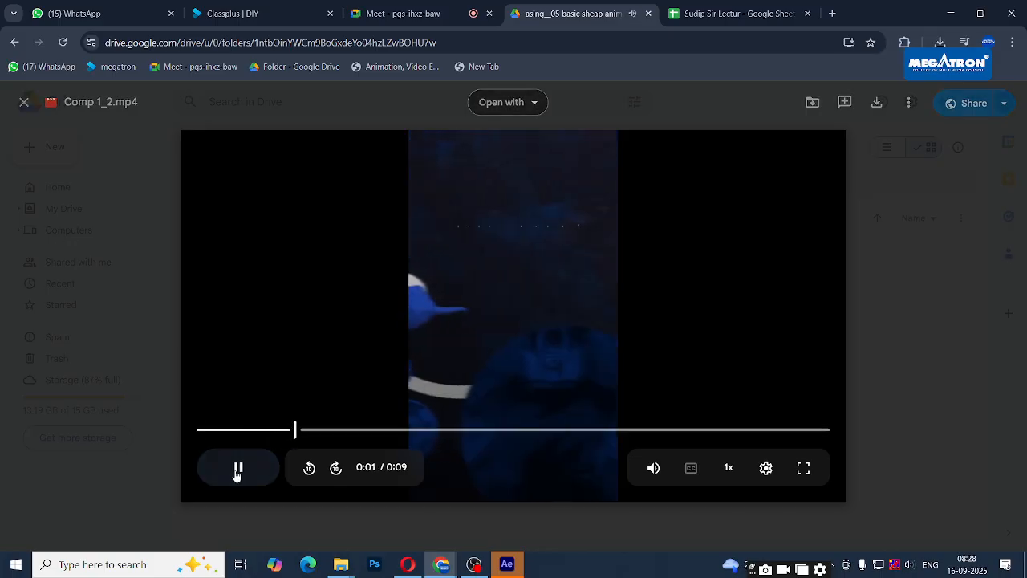
click(238, 469)
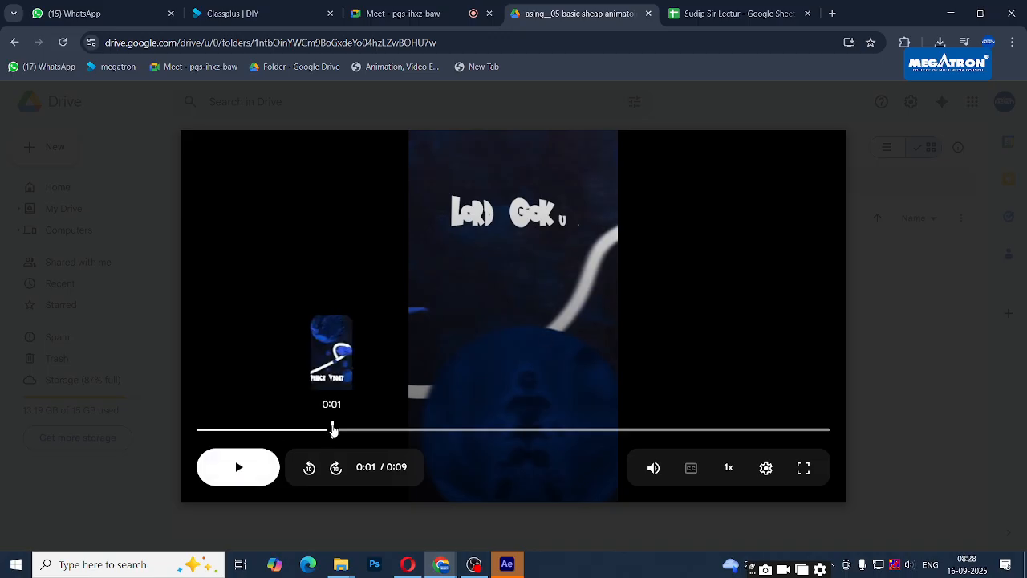
Scrub the paused video through 0:03 and 0:04 to 0:09 to examine the white line and the titles
click(353, 431)
drag(365, 432, 449, 431)
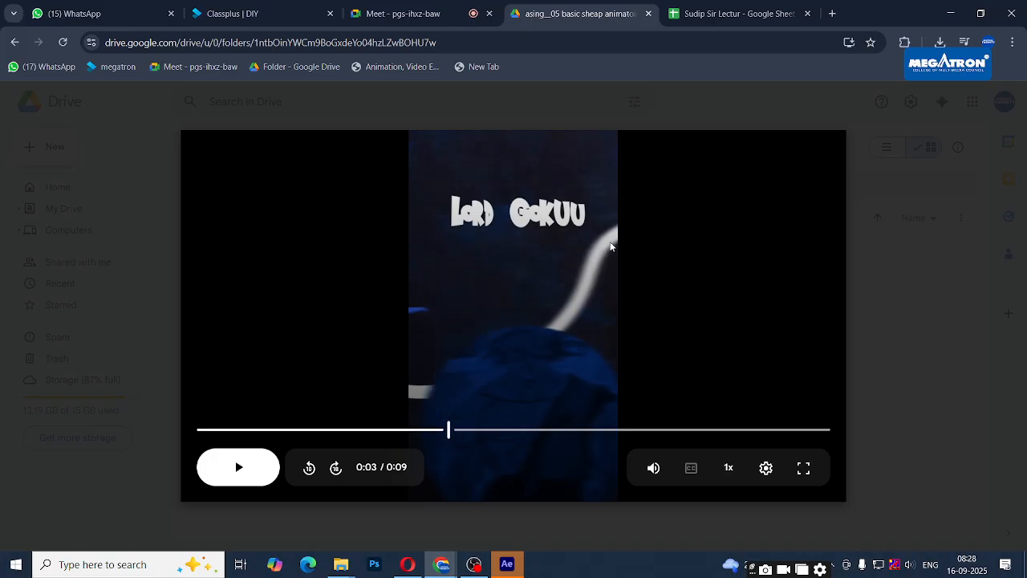
drag(449, 432, 491, 385)
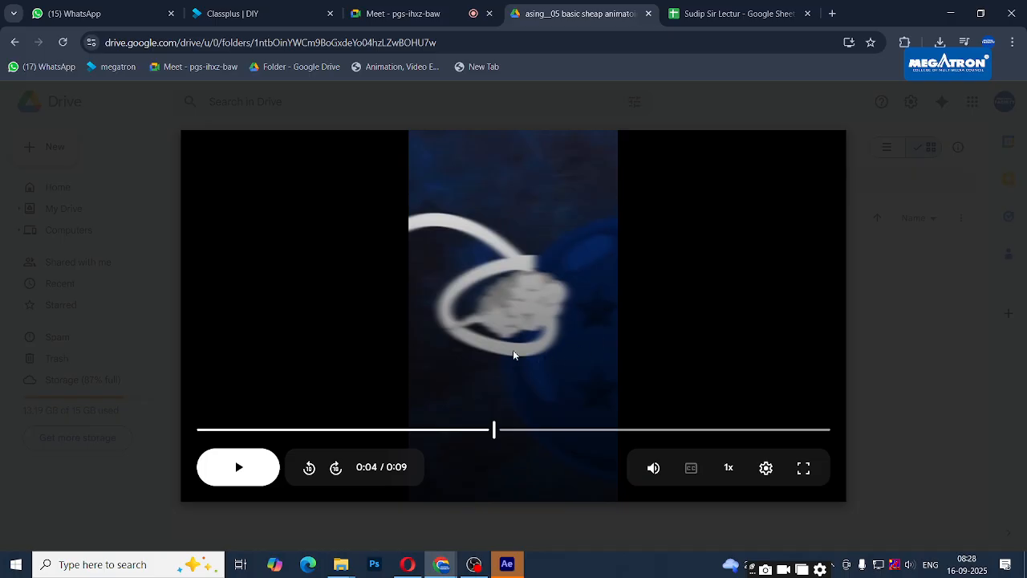
drag(493, 430, 784, 430)
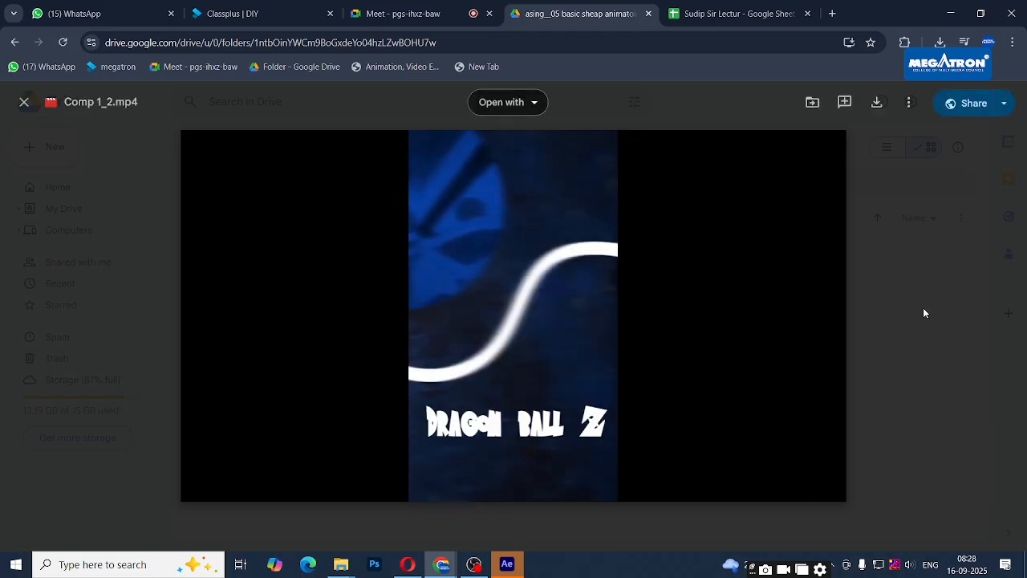
drag(800, 431, 806, 431)
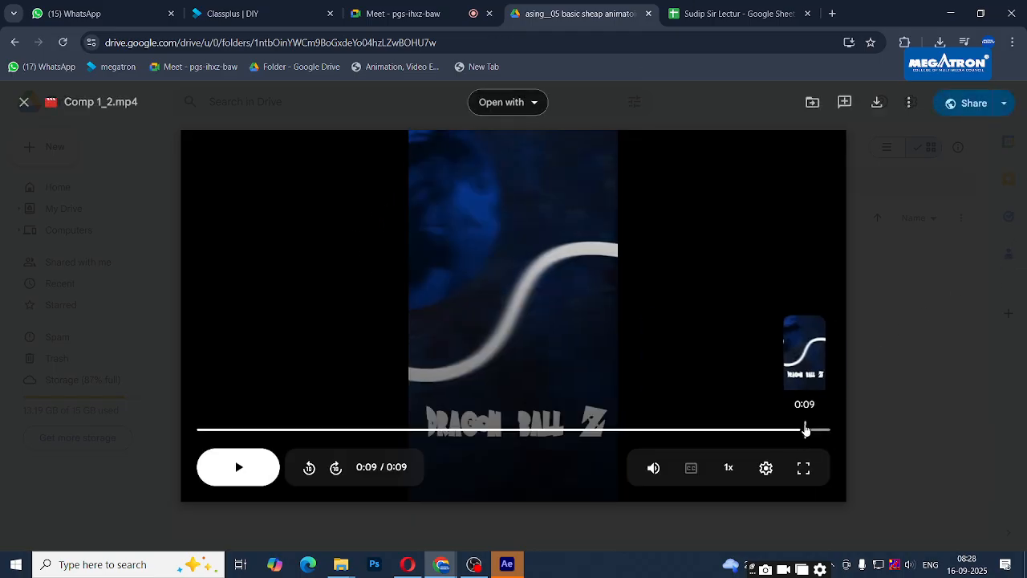
Play Comp 1_2.mp4 from the beginning and repeatedly jump back to its first second to examine the transition between the first two titles
click(206, 431)
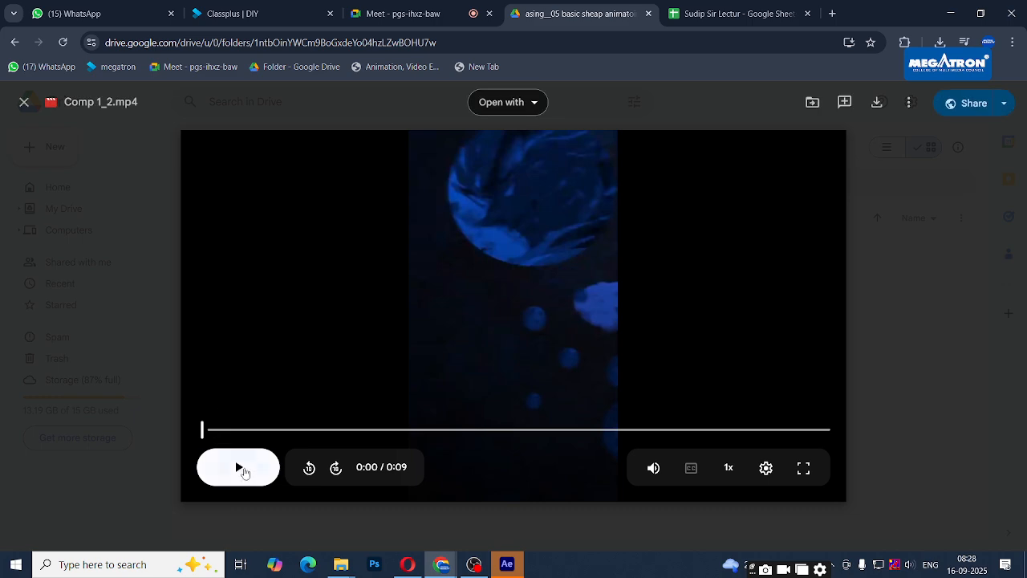
click(243, 472)
click(212, 430)
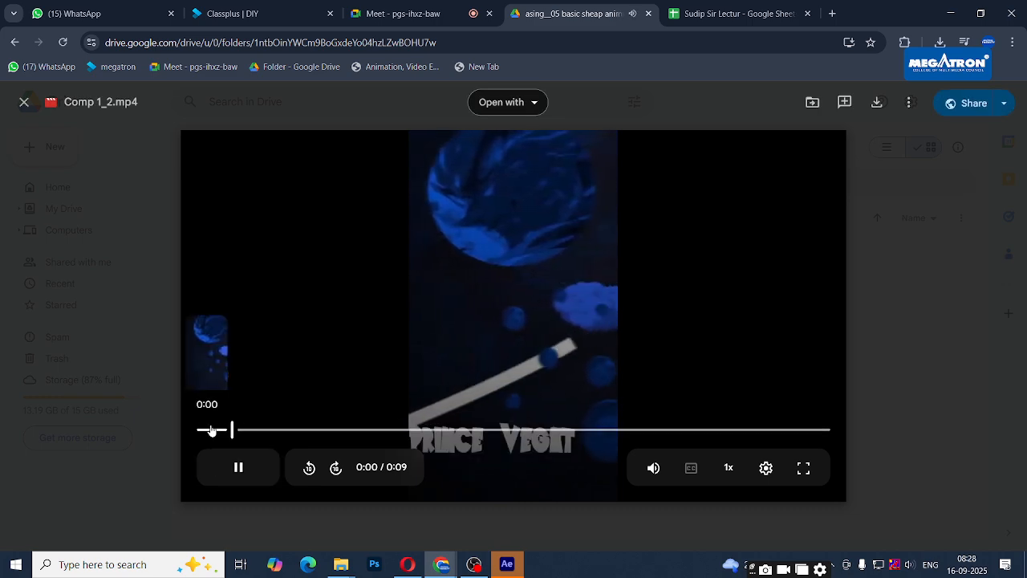
click(269, 431)
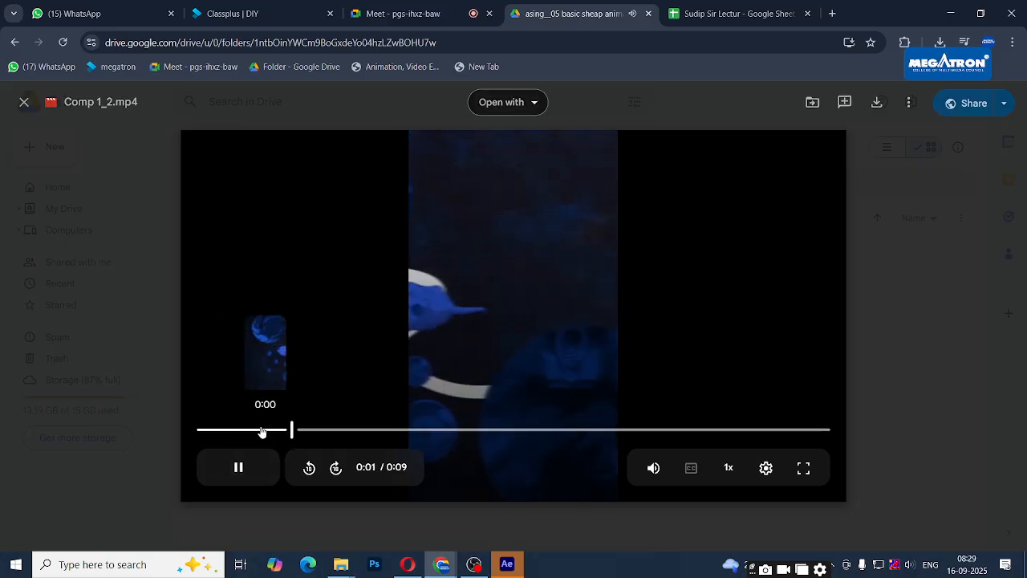
click(247, 431)
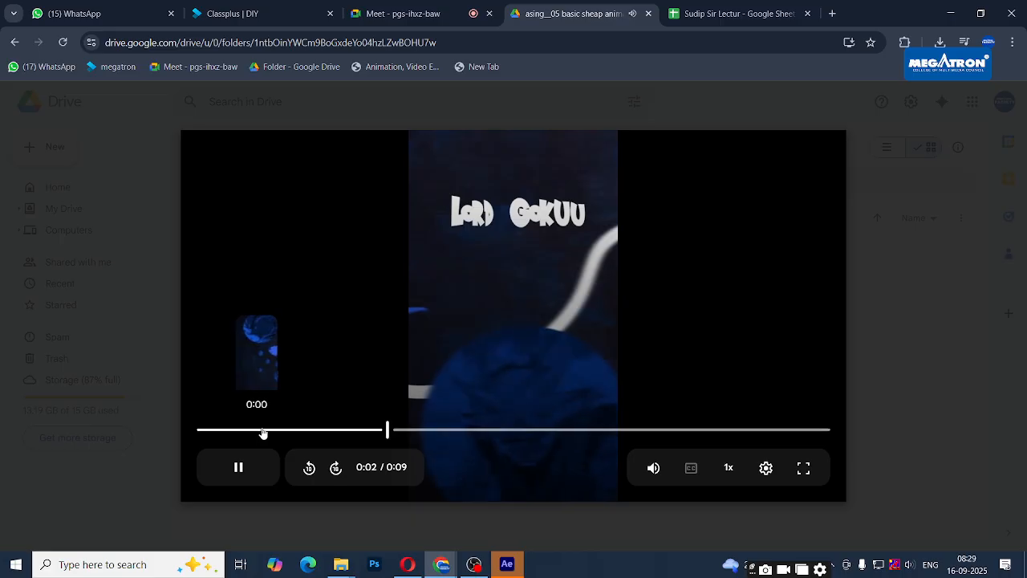
click(253, 431)
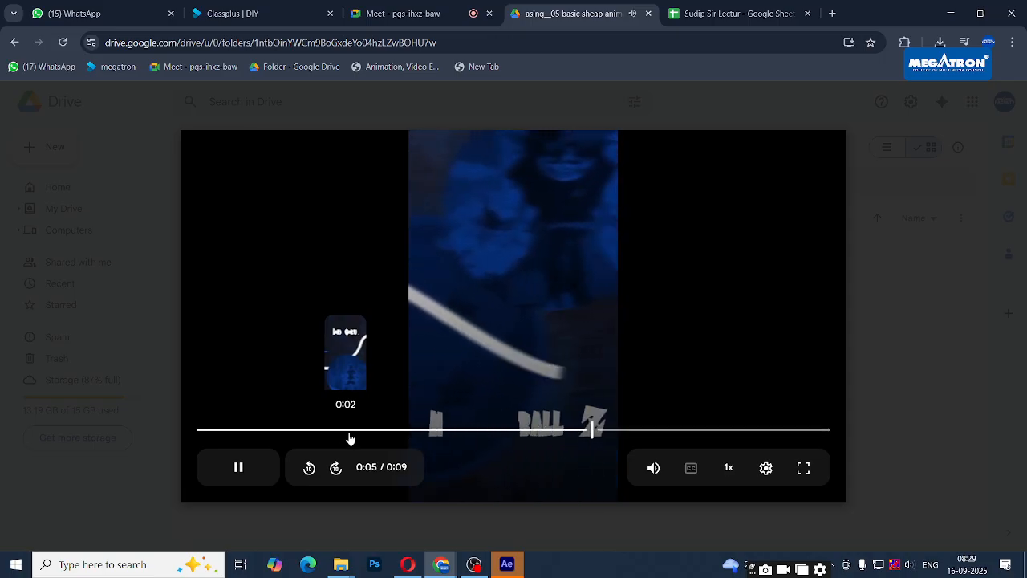
drag(337, 434, 202, 452)
click(202, 452)
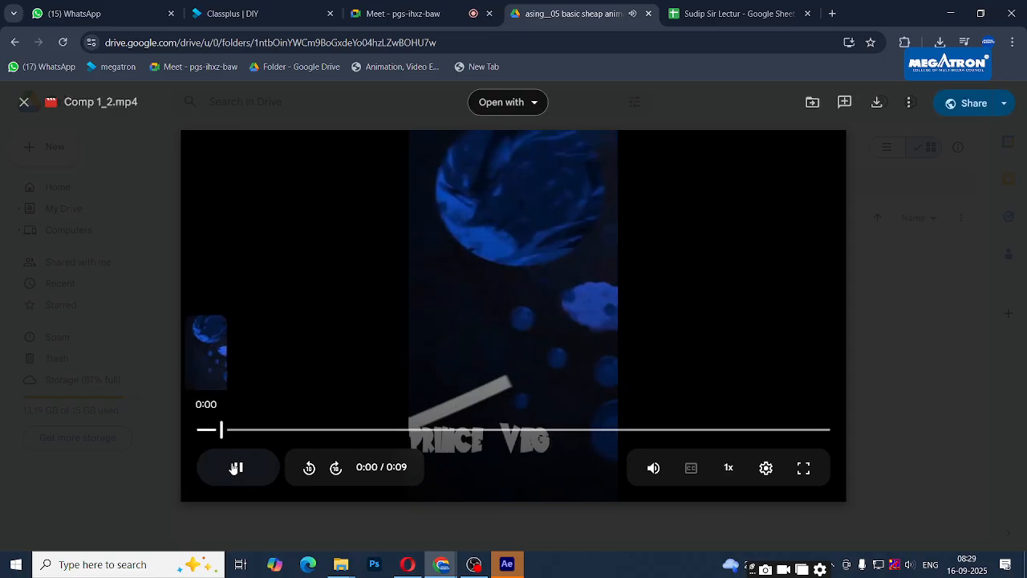
Close the video preview, copy the asing__05 folder's link and paste it into cell F139 of the After Effects tracking sheet
click(917, 310)
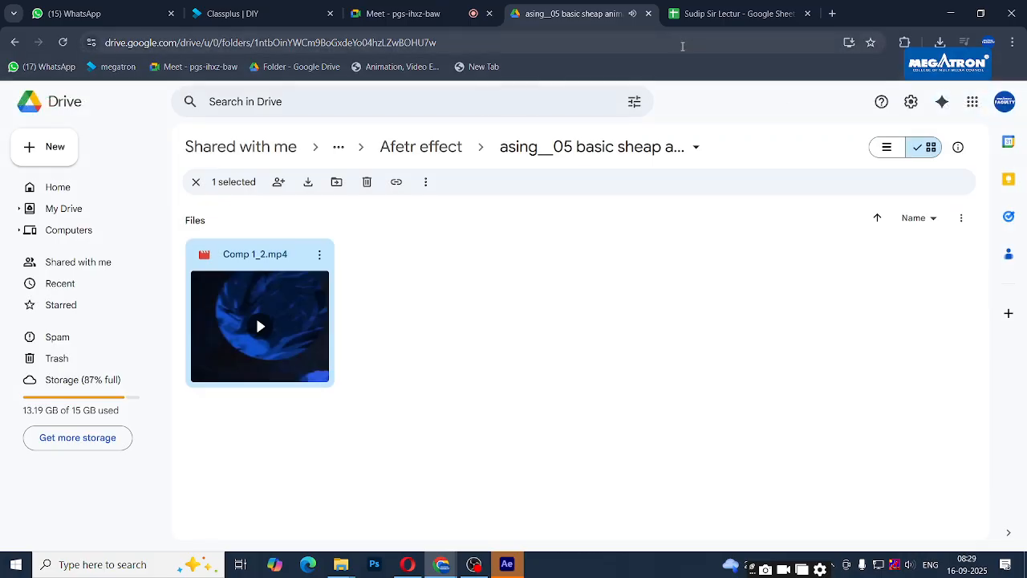
click(683, 39)
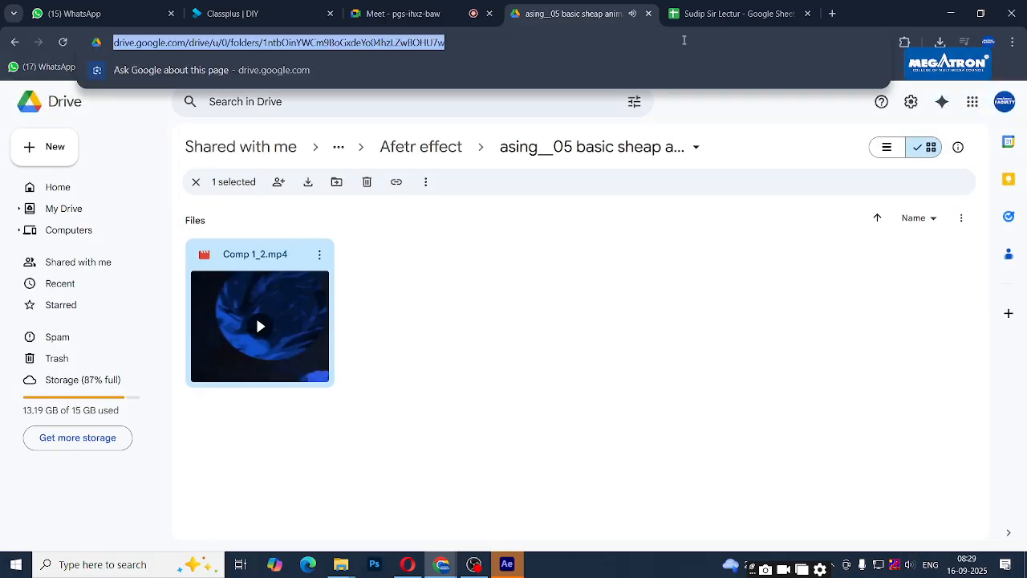
click(715, 13)
scroll(402, 287, up, 15)
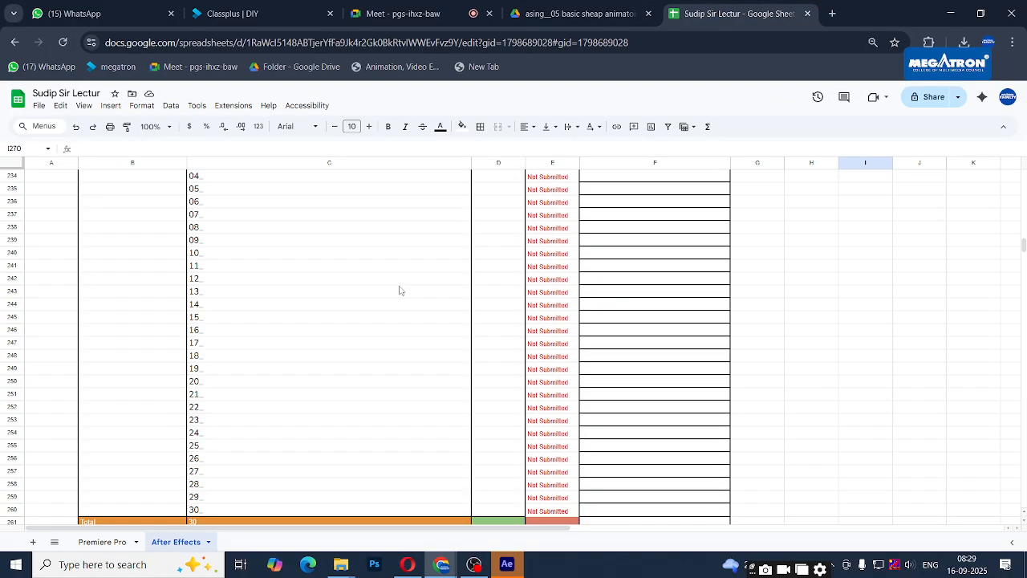
scroll(400, 290, up, 5)
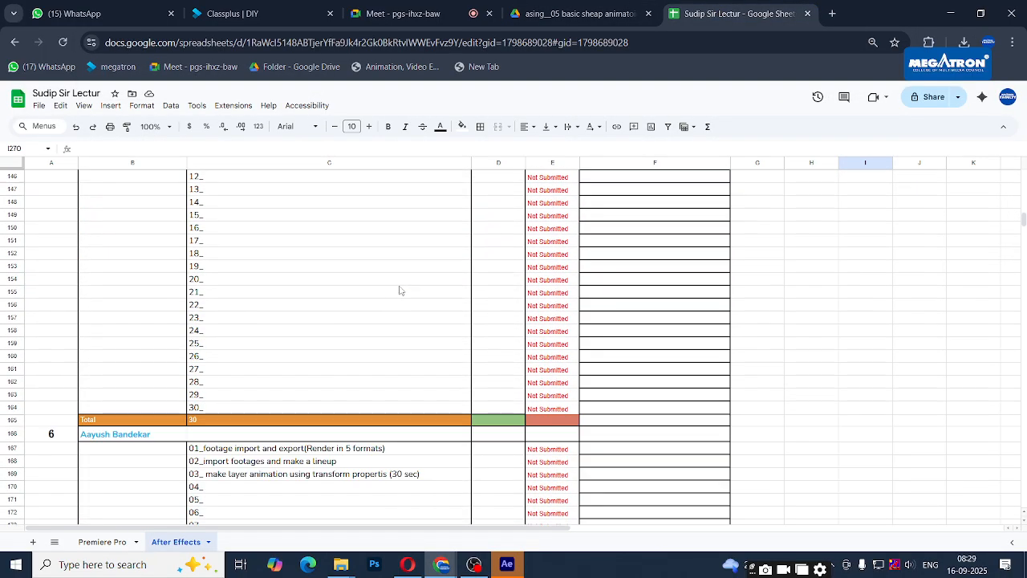
scroll(400, 290, up, 12)
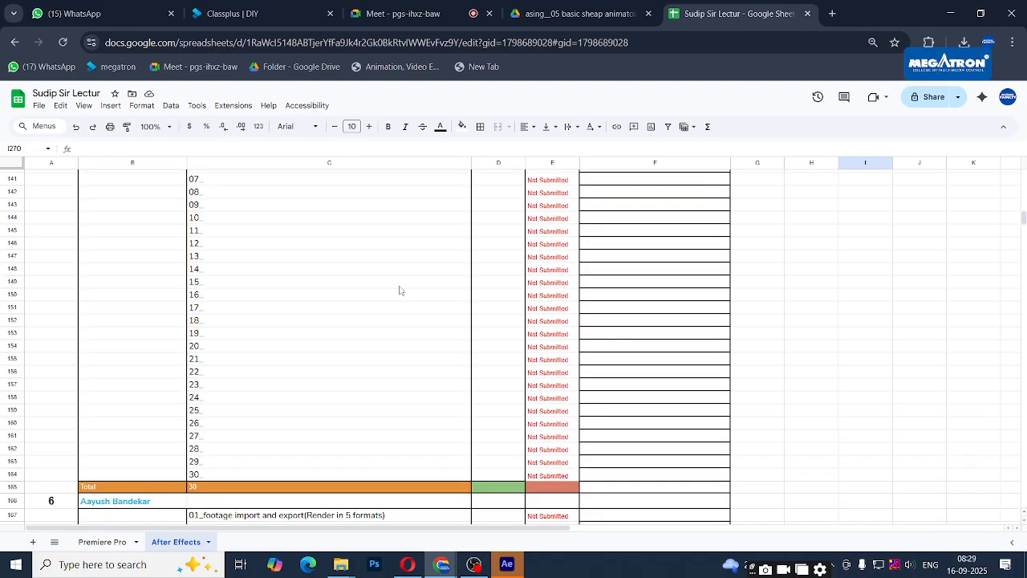
scroll(401, 298, down, 1)
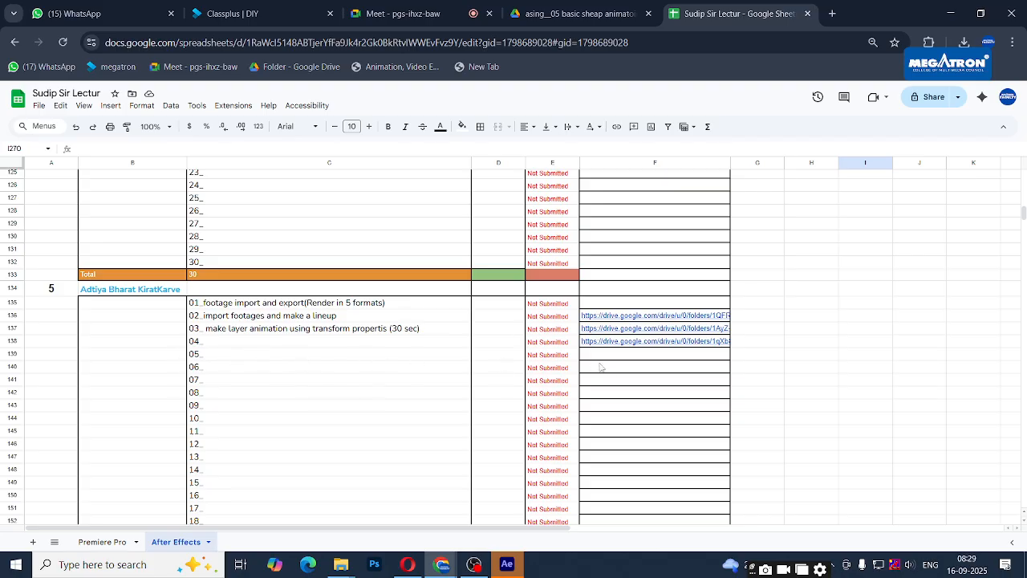
click(640, 358)
key(ctrl+v)
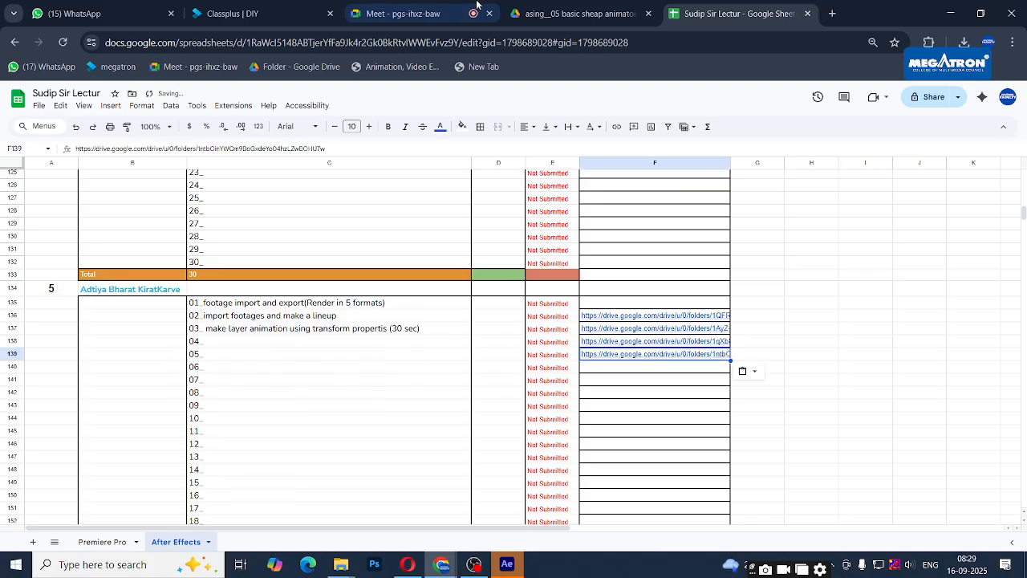
Check the student's asing__04 text animaiton folder in Drive and go back up to the Megatron Student 2024-25 folder
click(584, 14)
click(424, 146)
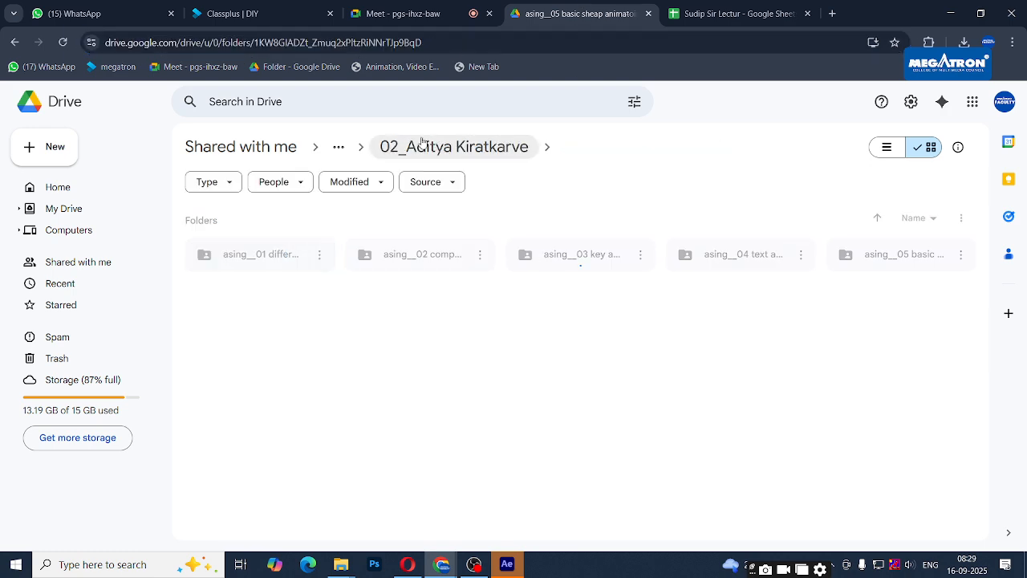
double_click(752, 254)
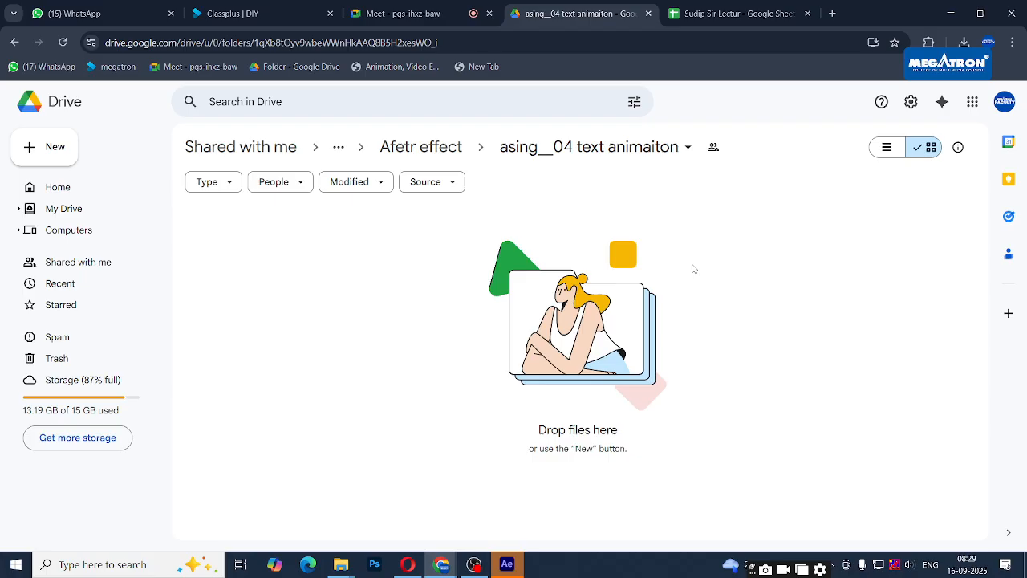
click(421, 146)
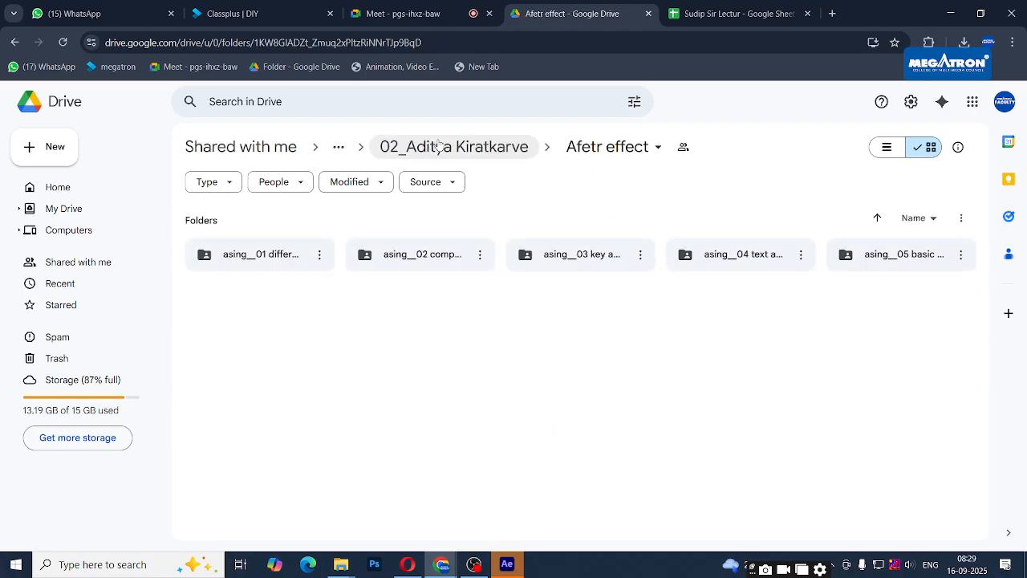
click(479, 144)
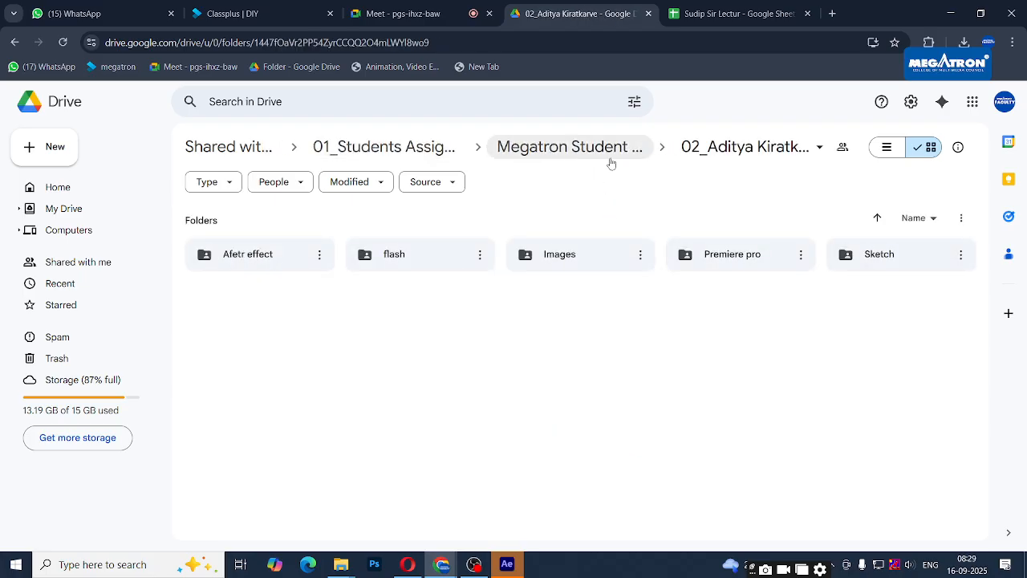
click(603, 148)
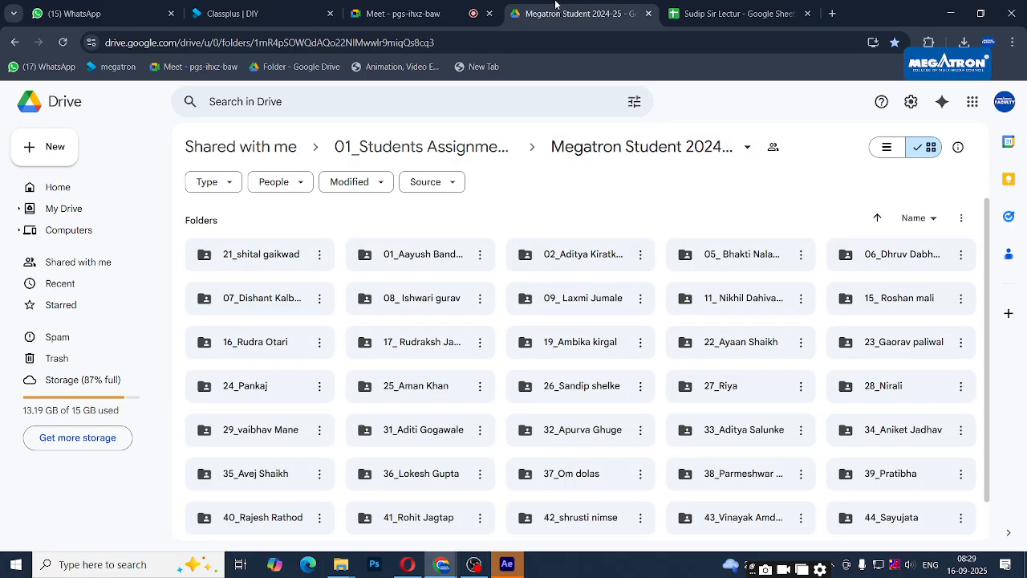
Switch to the Google Meet call and show the presented screen anyway in its preview
click(413, 10)
scroll(892, 457, down, 2)
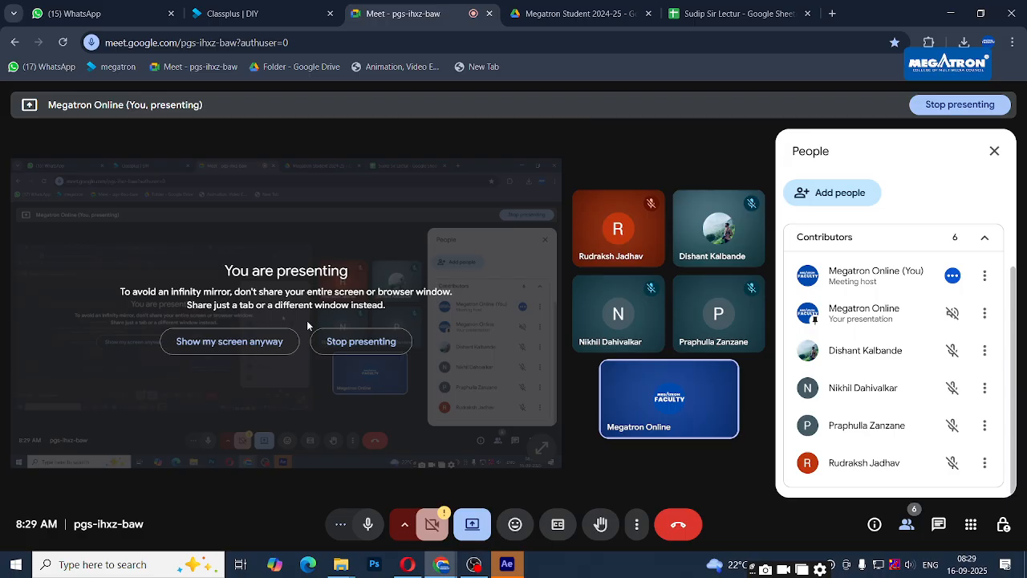
click(239, 342)
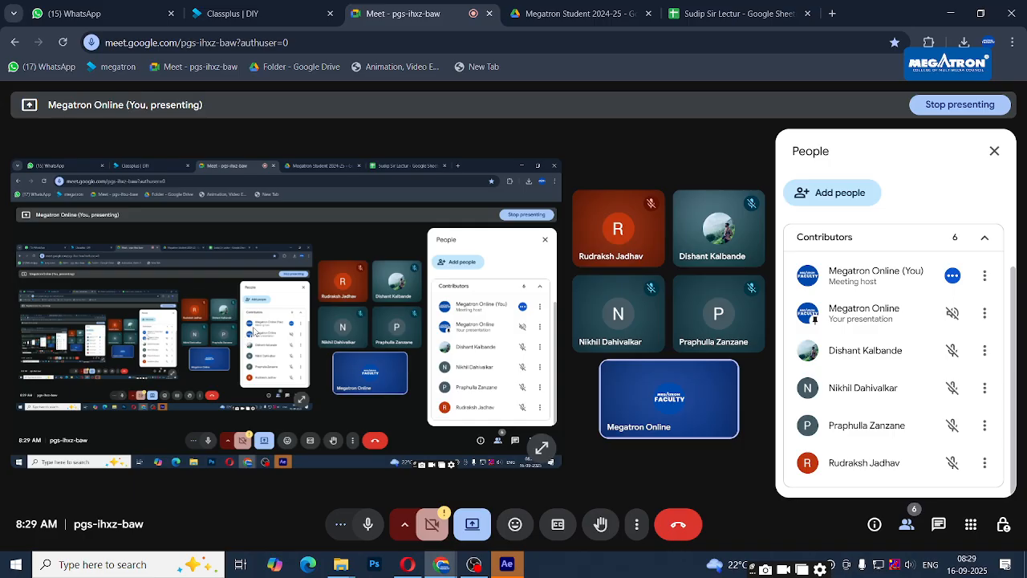
Switch to After Effects and start a new project from its Home window
click(506, 566)
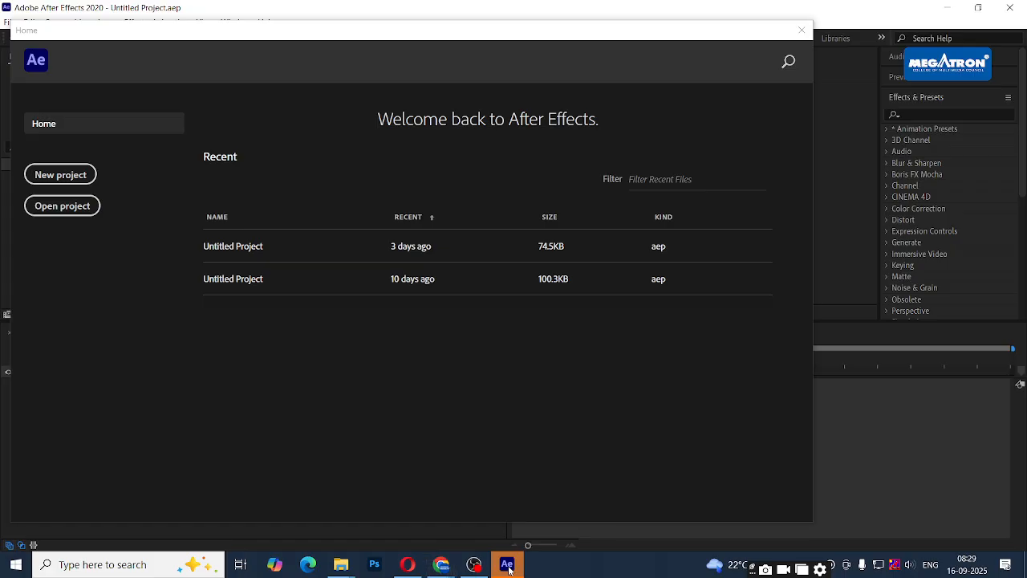
click(72, 175)
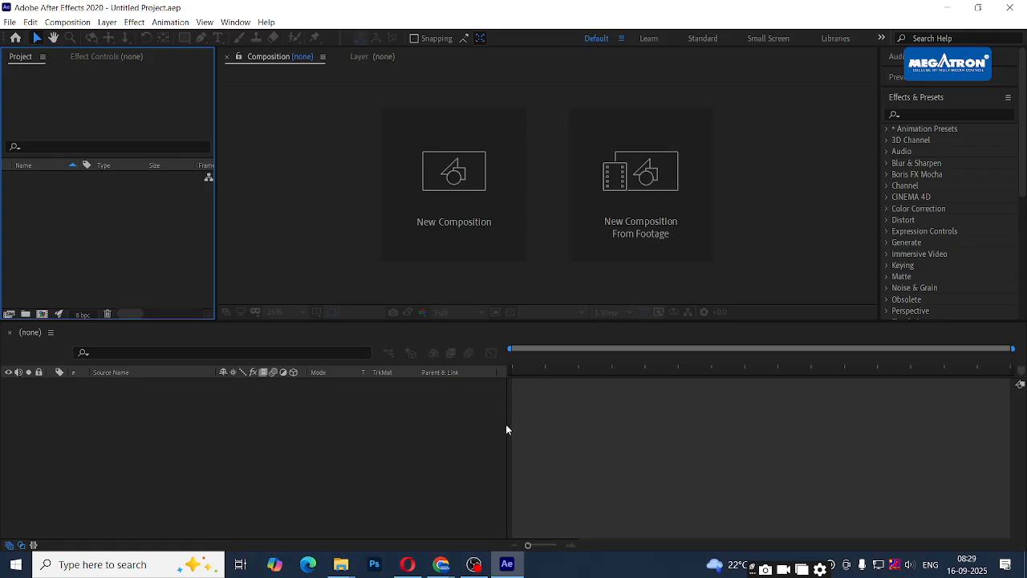
click(470, 436)
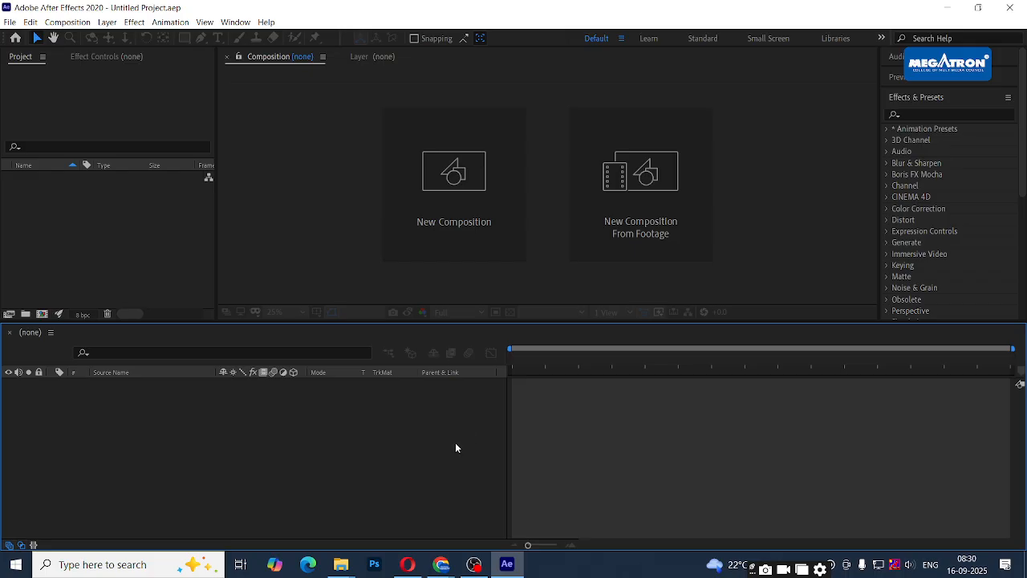
Return to the Google Meet call and adjust the system volume while listening to the participant
key(alt+Tab)
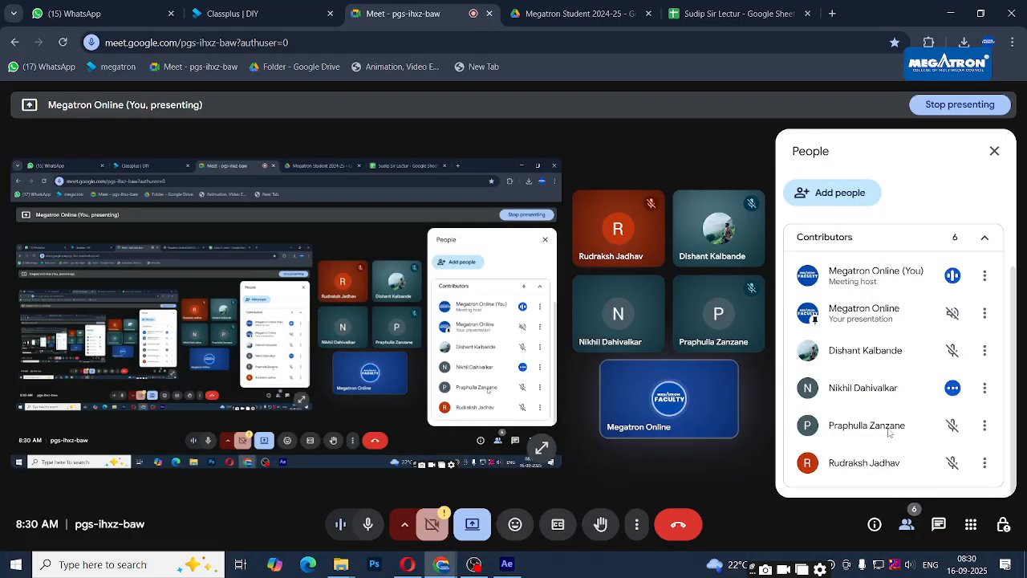
key(XF86AudioLowerVolume)
key(XF86AudioRaiseVolume)
key(XF86AudioRaiseVolume)
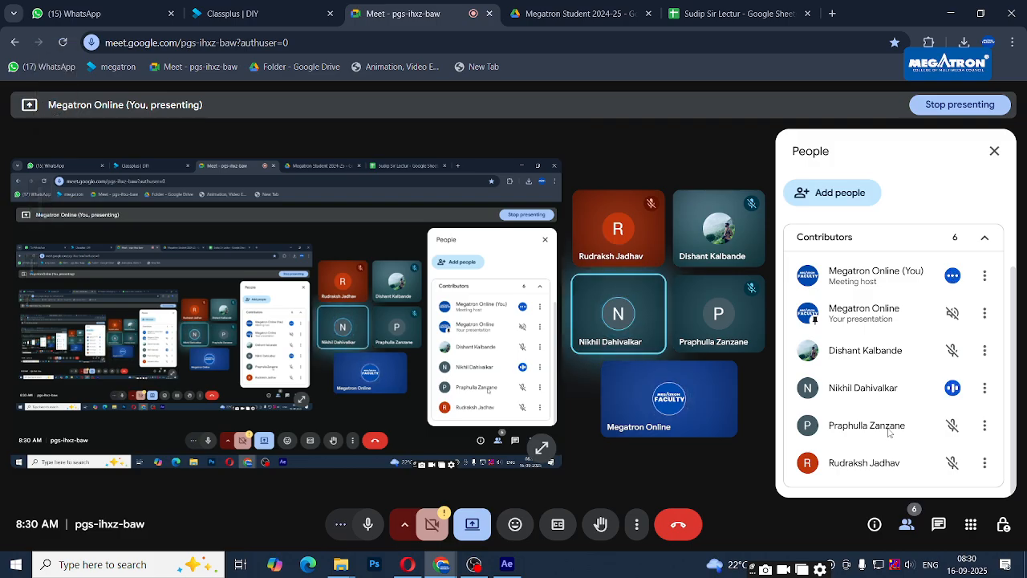
key(XF86AudioLowerVolume)
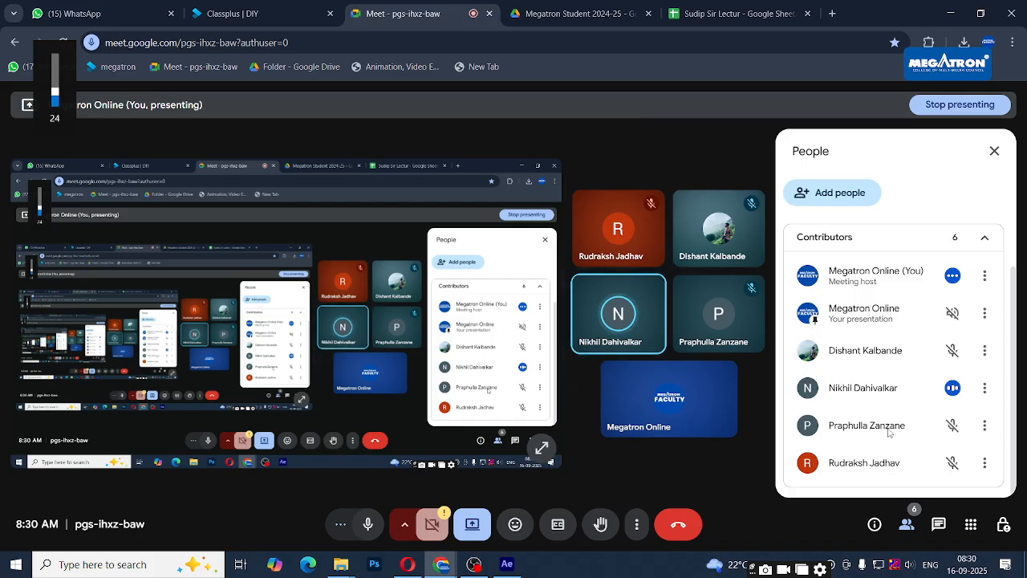
key(XF86AudioRaiseVolume)
key(XF86AudioRaiseVolume)
key(XF86AudioRaiseVolume)
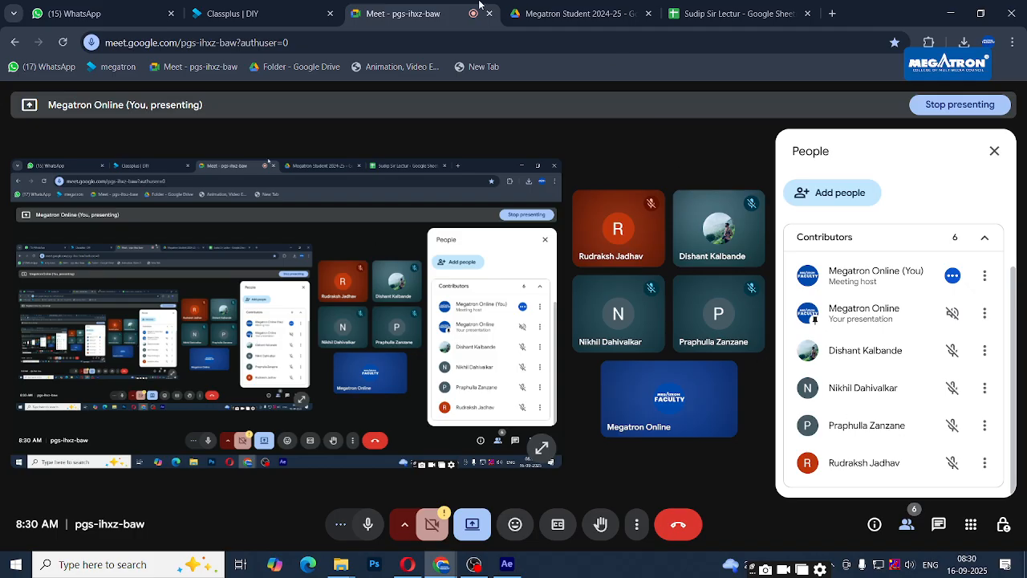
Look over the student folders in Drive, and close the Opera browser while switching back to After Effects
click(571, 13)
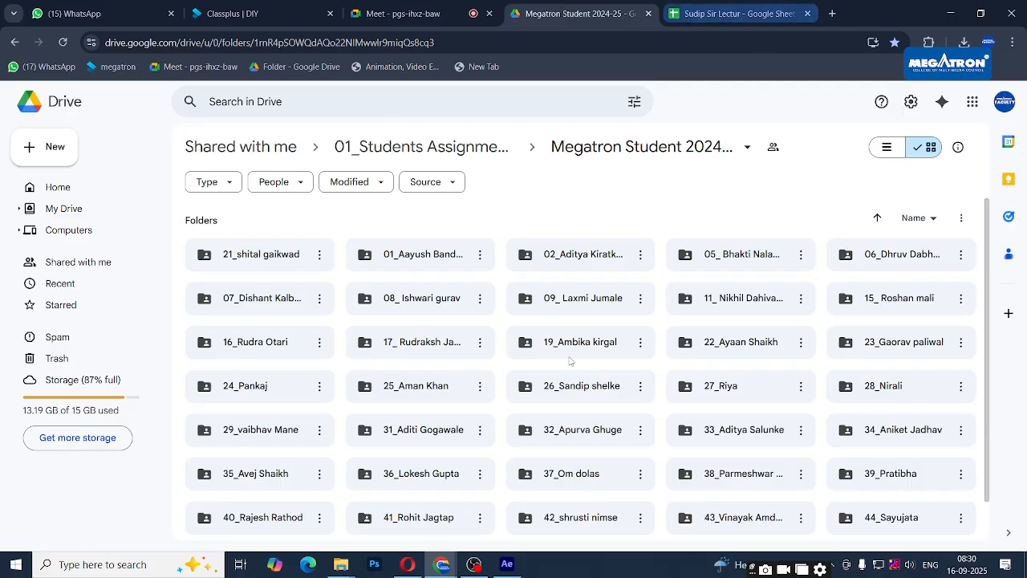
scroll(586, 369, down, 1)
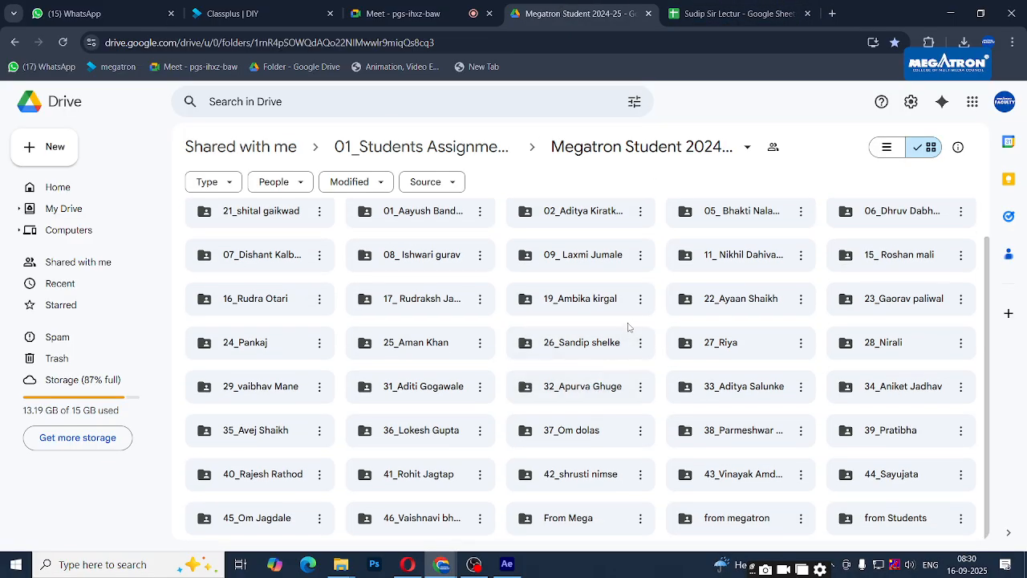
click(507, 564)
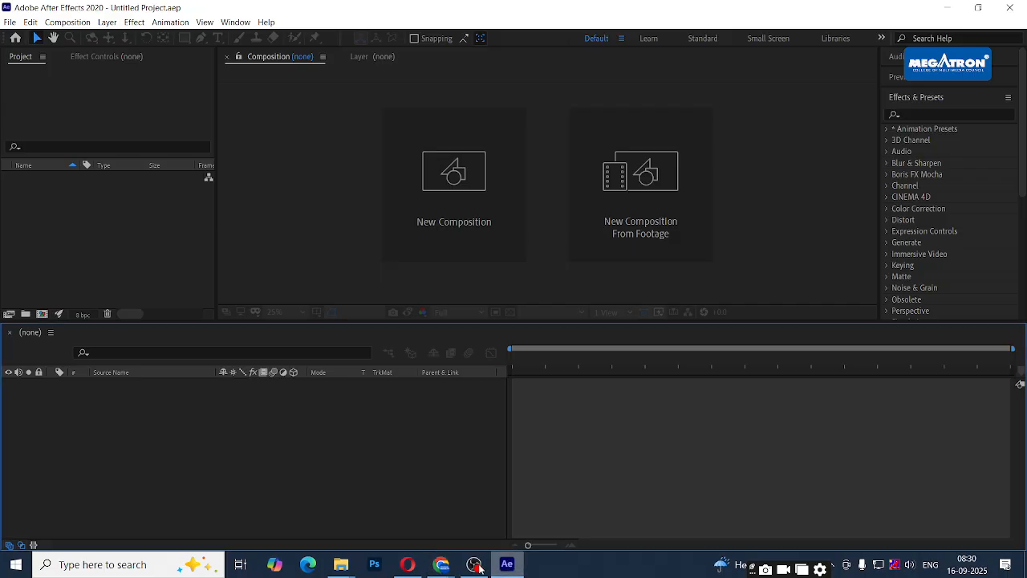
right_click(407, 564)
click(406, 527)
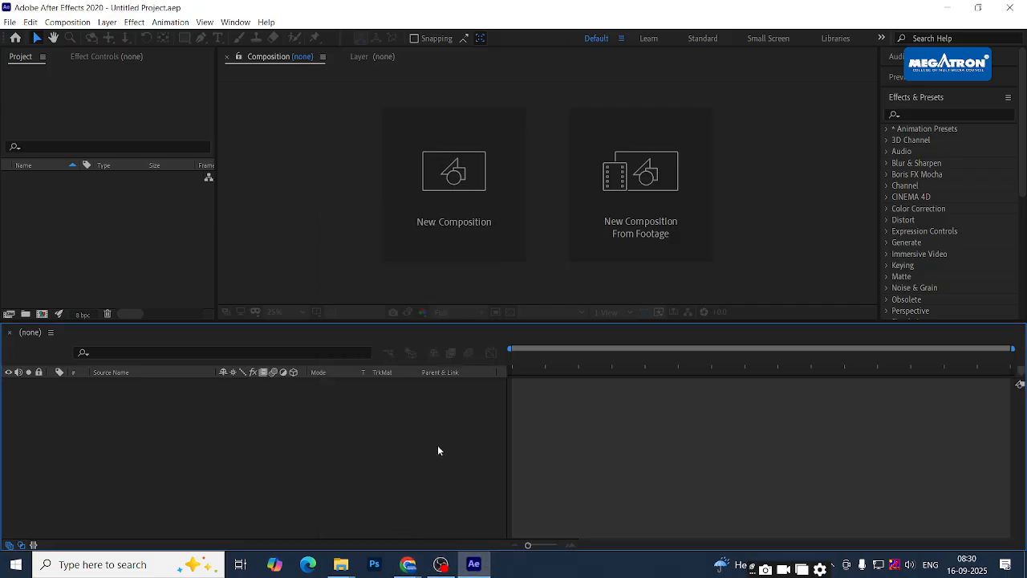
click(141, 241)
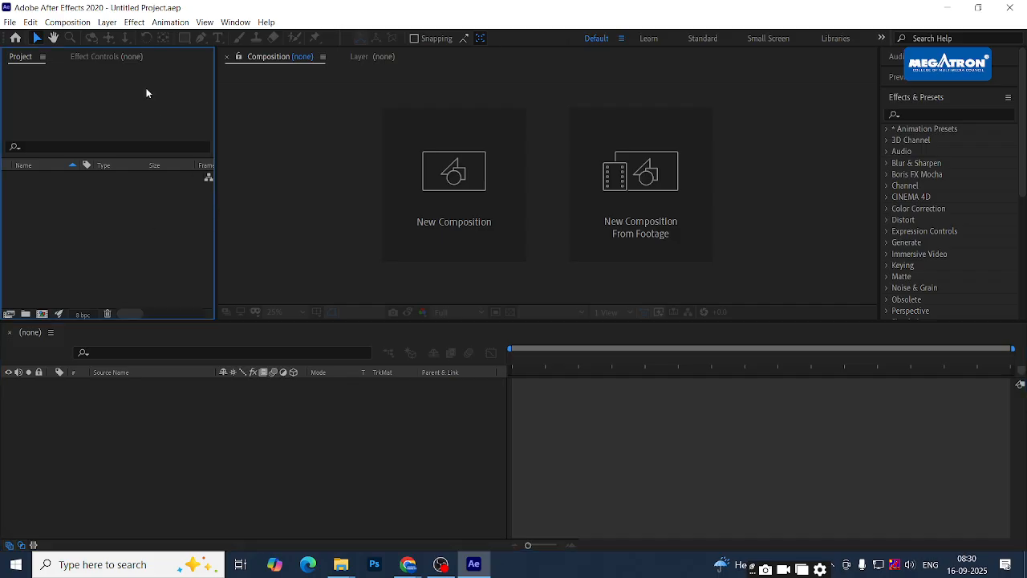
click(106, 57)
click(22, 56)
click(433, 207)
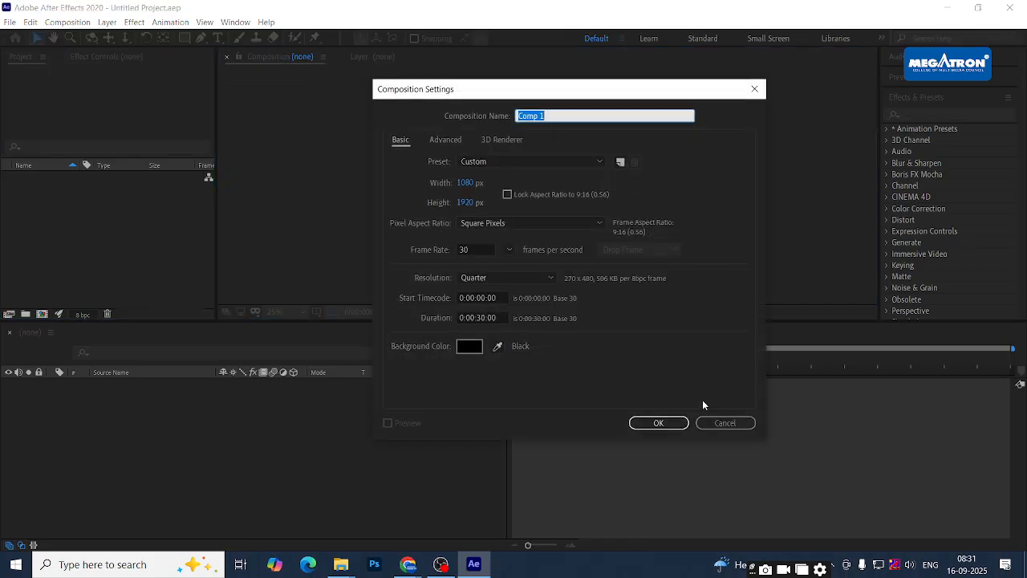
click(659, 423)
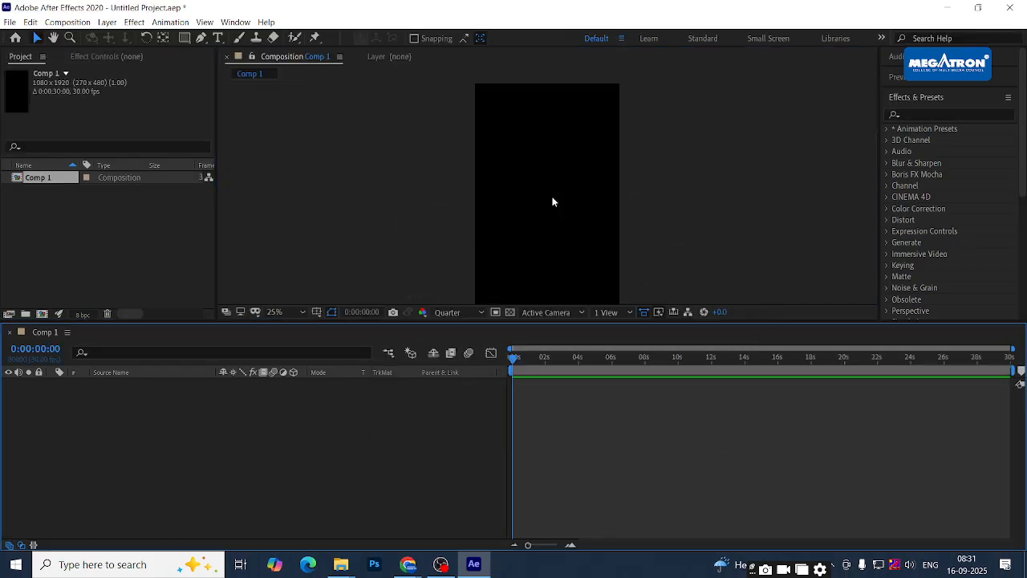
click(24, 178)
key(Delete)
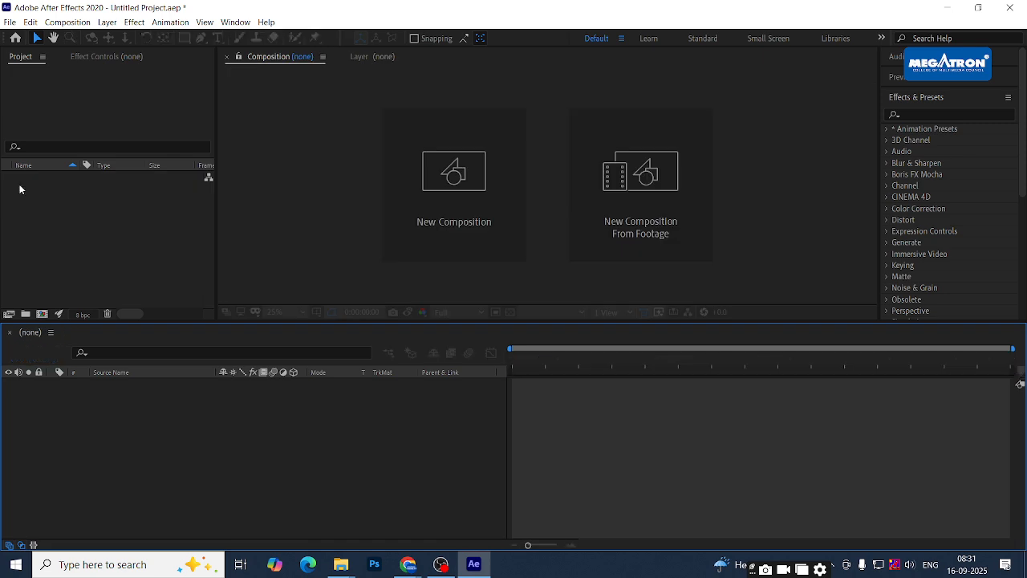
Create a composition 1920 px wide and 1080 px high at 30 frames per second, lasting 30 seconds
click(452, 201)
click(465, 183)
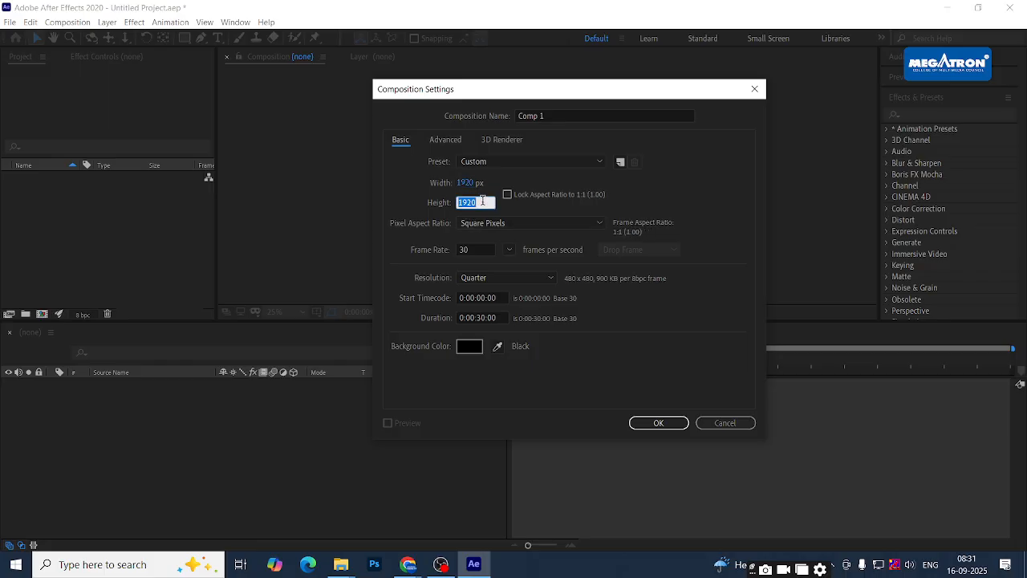
key(Return)
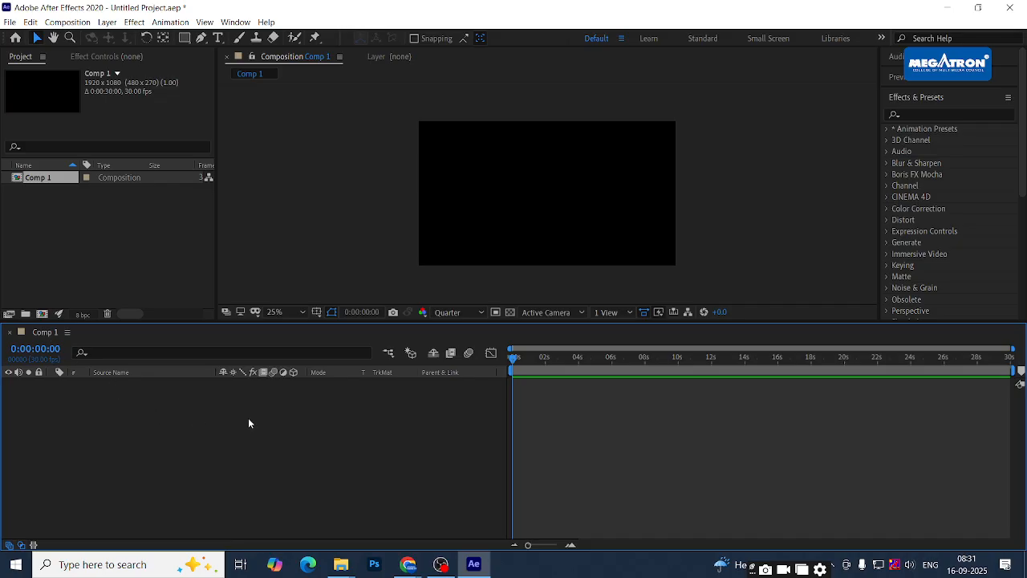
Switch to Chrome and search Google for pinterest in a new tab
key(alt+Tab)
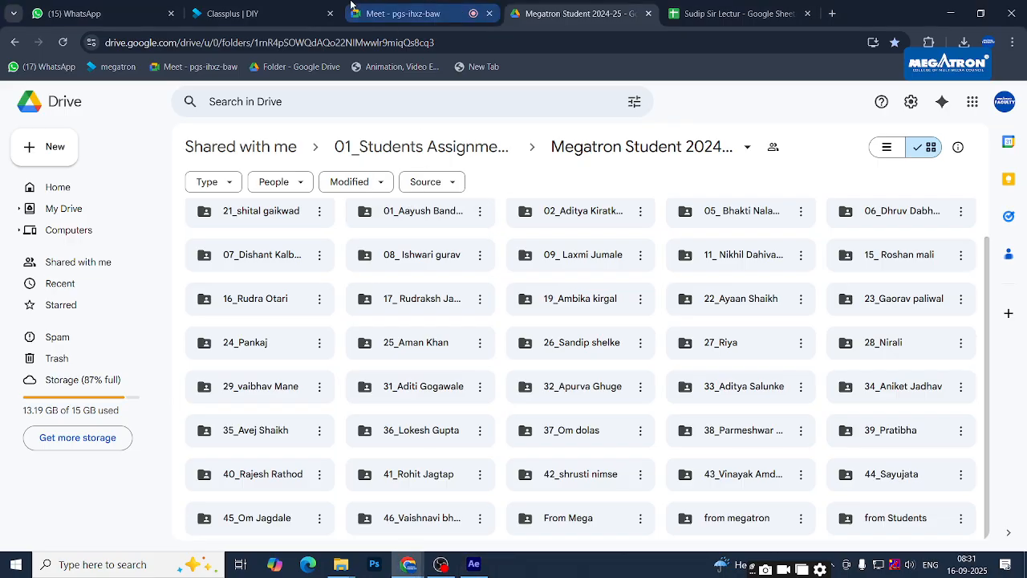
click(833, 13)
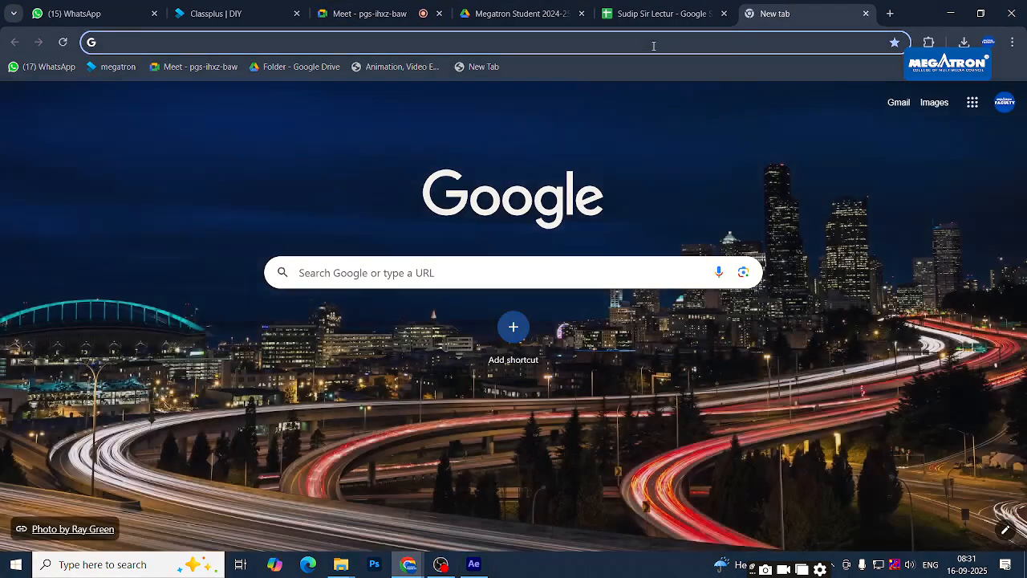
click(653, 44)
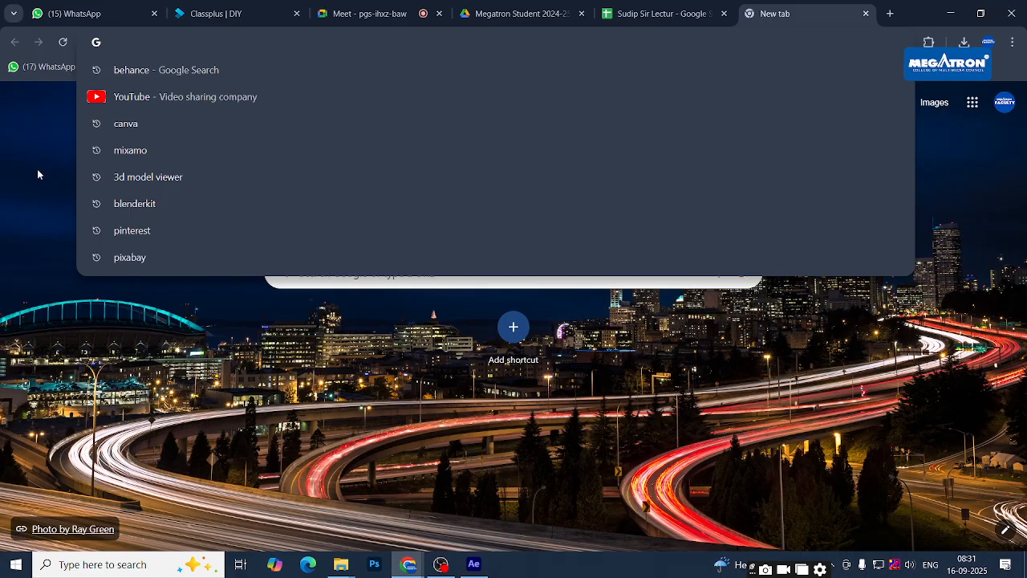
click(135, 231)
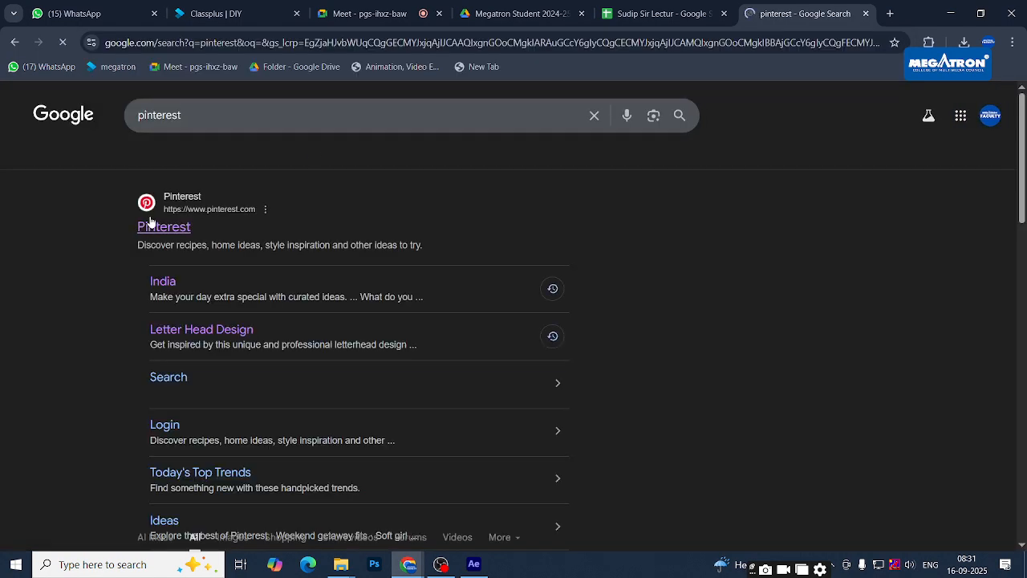
Open the Pinterest site from the search results and search its pins for motion
click(163, 227)
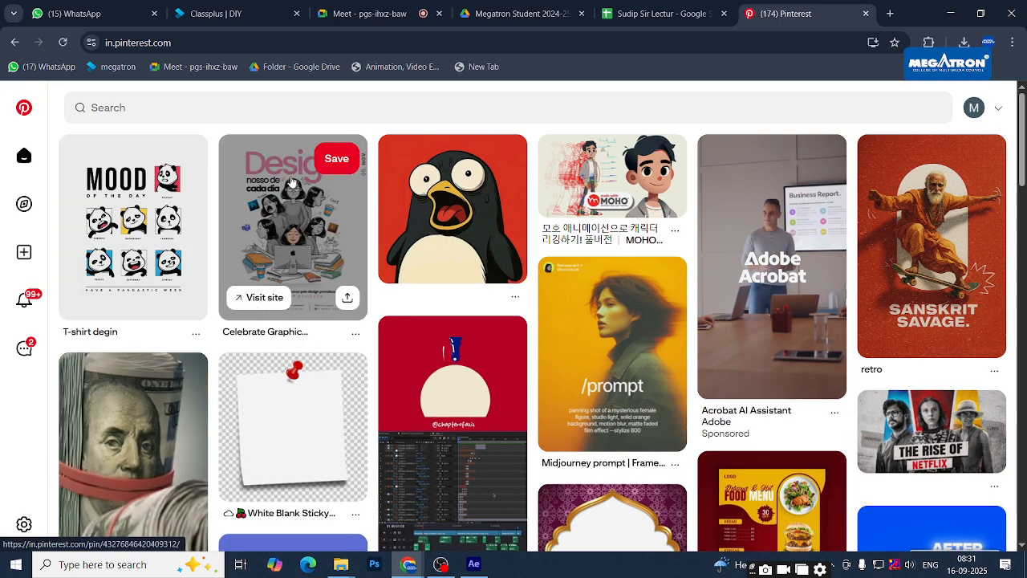
click(302, 97)
text(m)
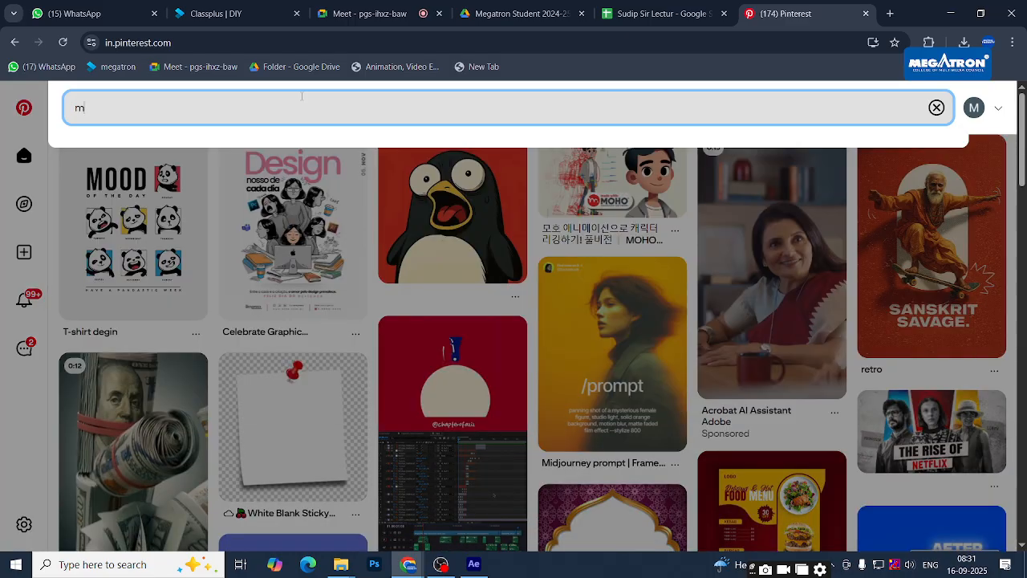
text(otion)
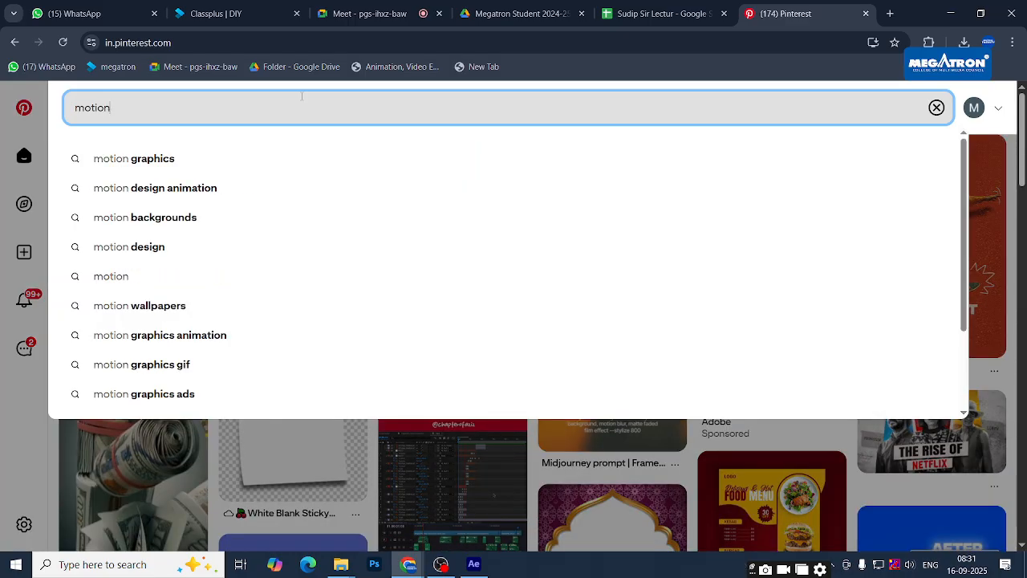
key(Return)
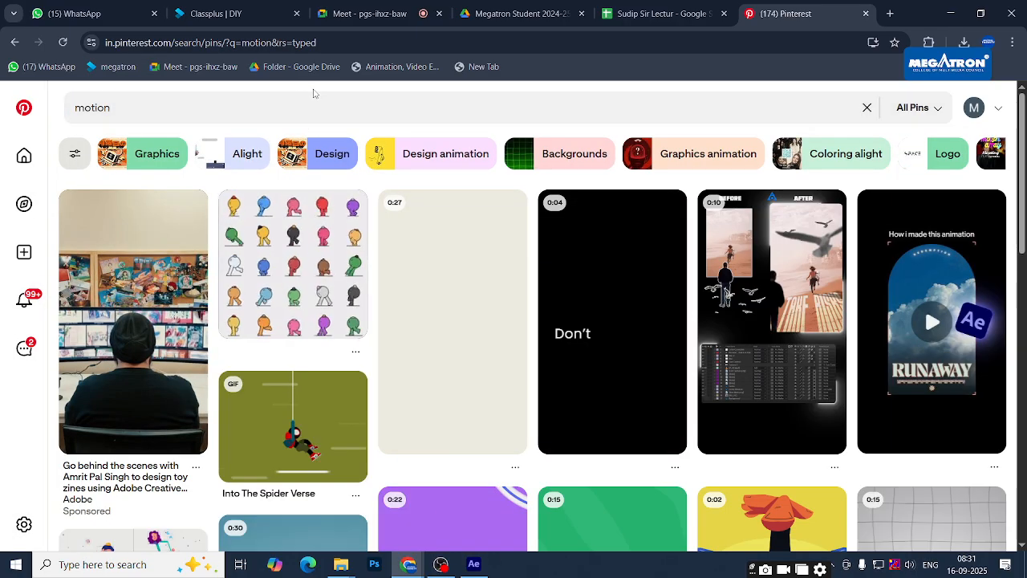
Refine the pin search to motion graphics, and narrow it further to motion graphics animation
click(296, 104)
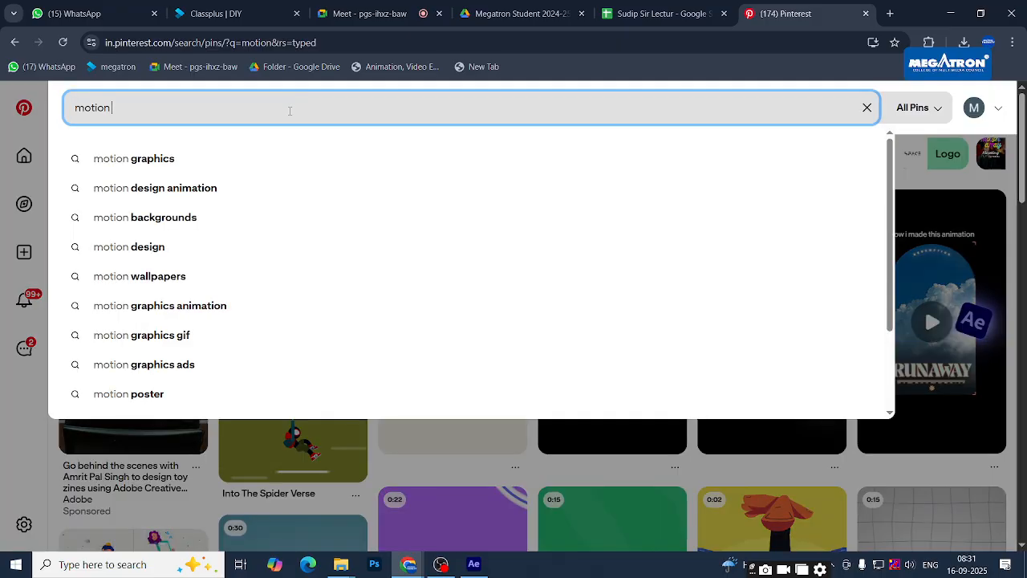
click(270, 154)
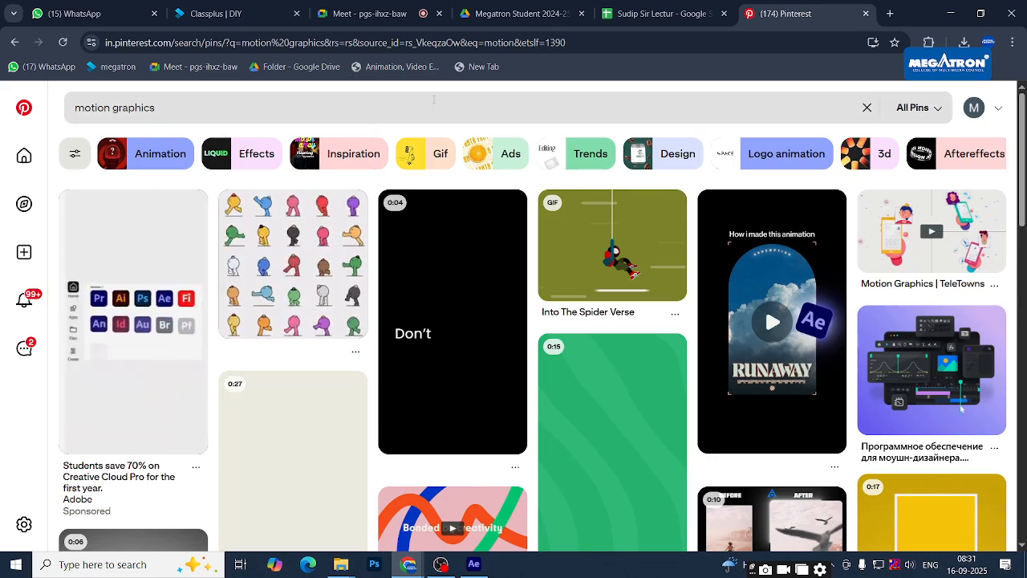
click(258, 101)
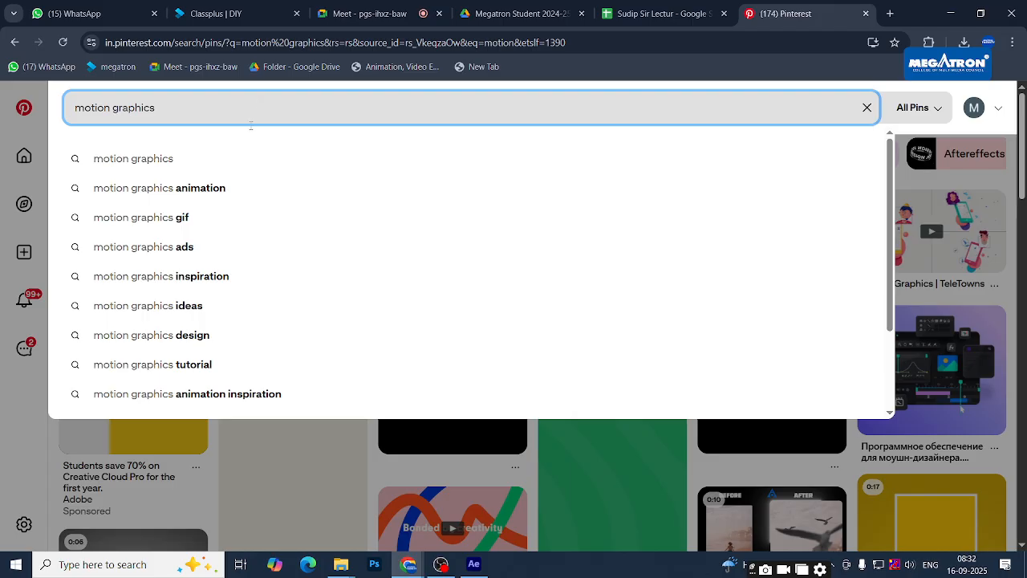
click(239, 188)
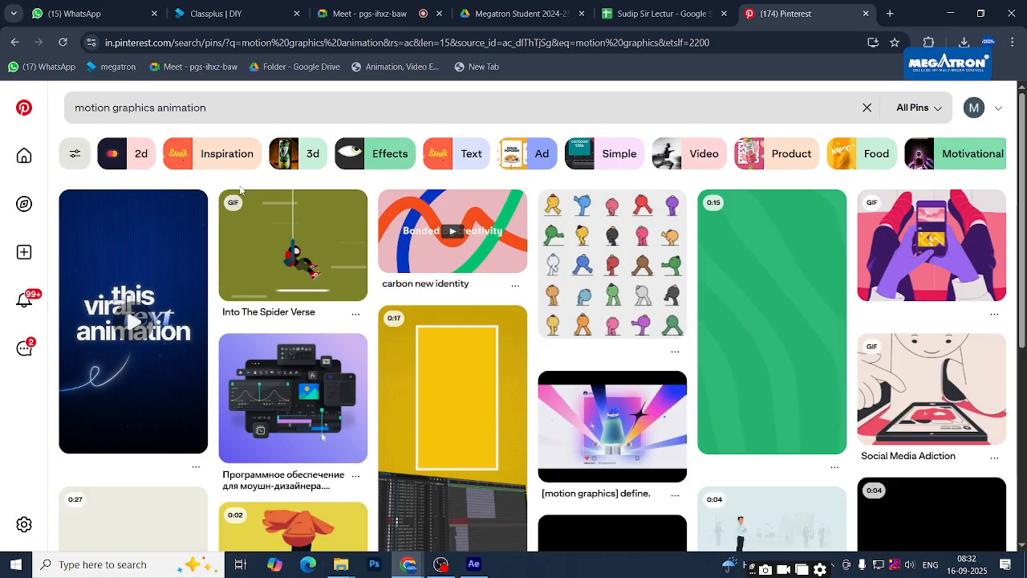
Open the Into The Spider Verse pin, look over its related animations, and return to the motion graphics animation results
click(263, 249)
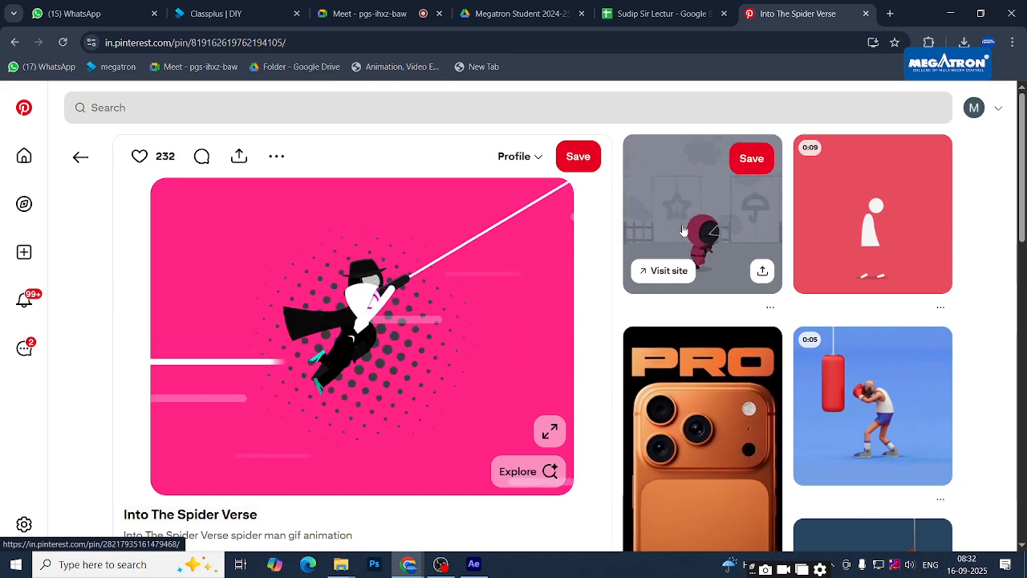
scroll(683, 230, down, 1)
scroll(682, 230, down, 3)
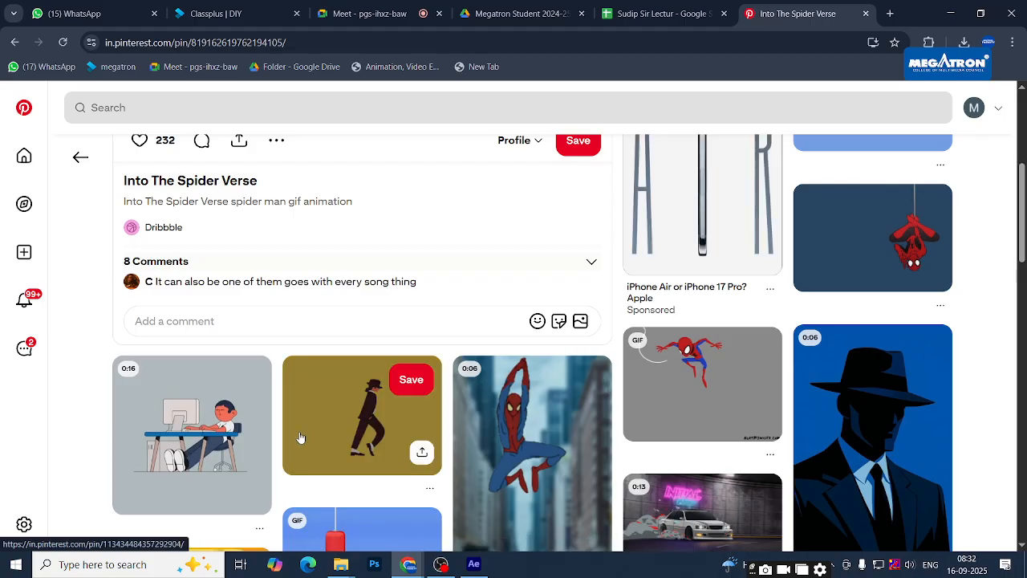
scroll(259, 434, down, 6)
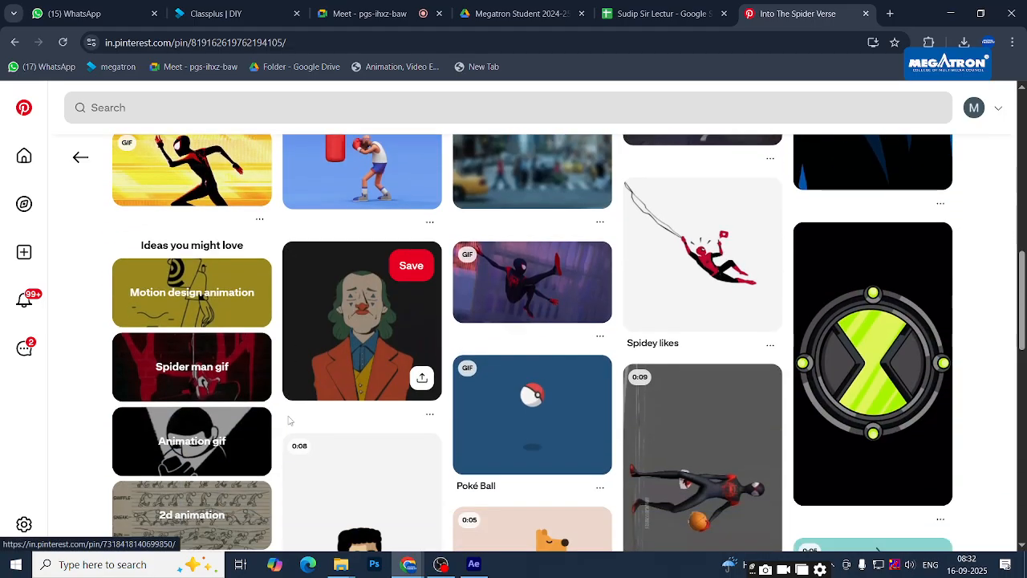
scroll(288, 421, down, 1)
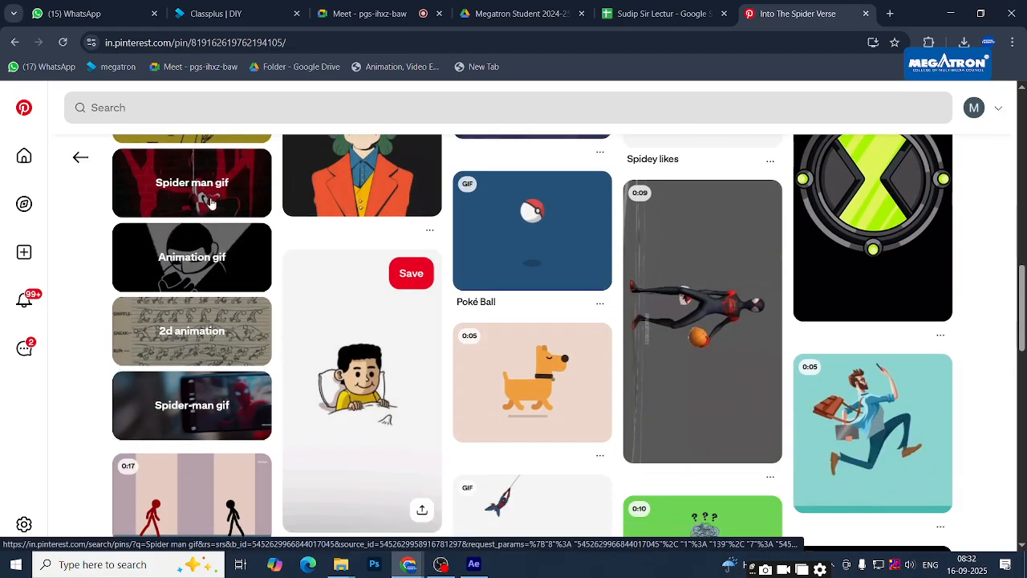
click(80, 158)
Browse the motion graphics animation results, examining the previews of character, product, text and After Effects animations and the related searches
scroll(137, 321, down, 6)
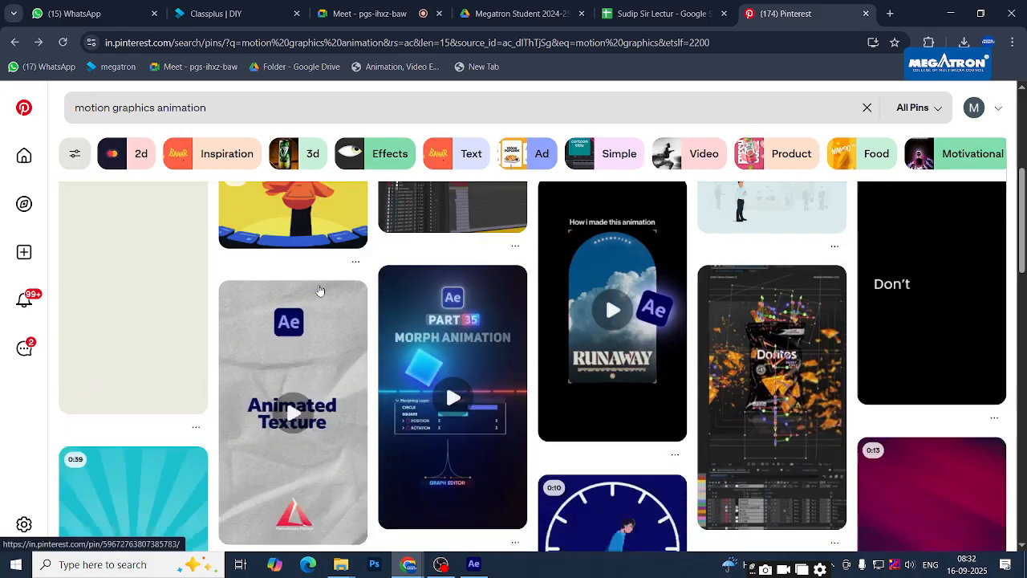
scroll(337, 305, up, 3)
scroll(386, 375, down, 3)
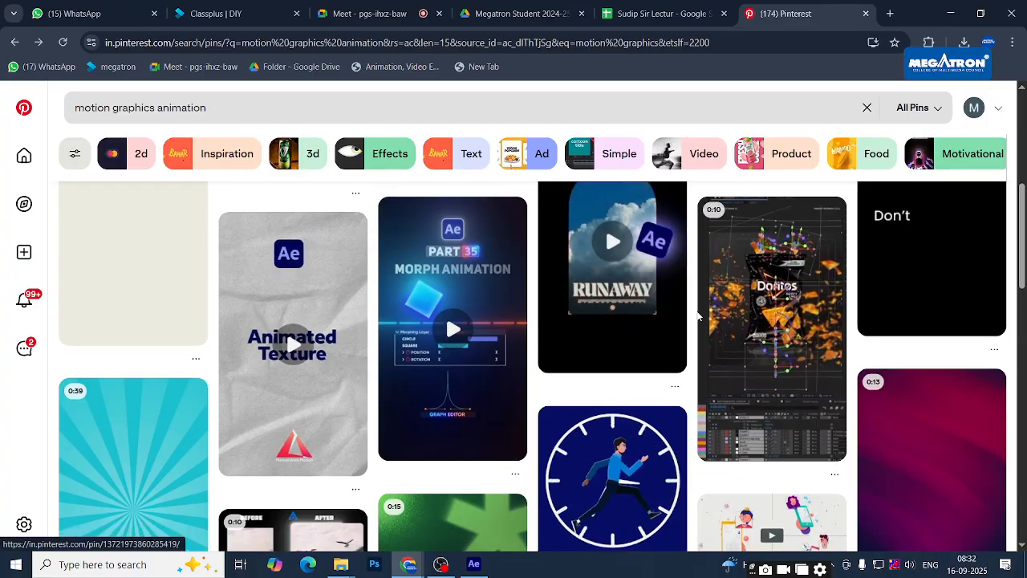
scroll(699, 316, down, 3)
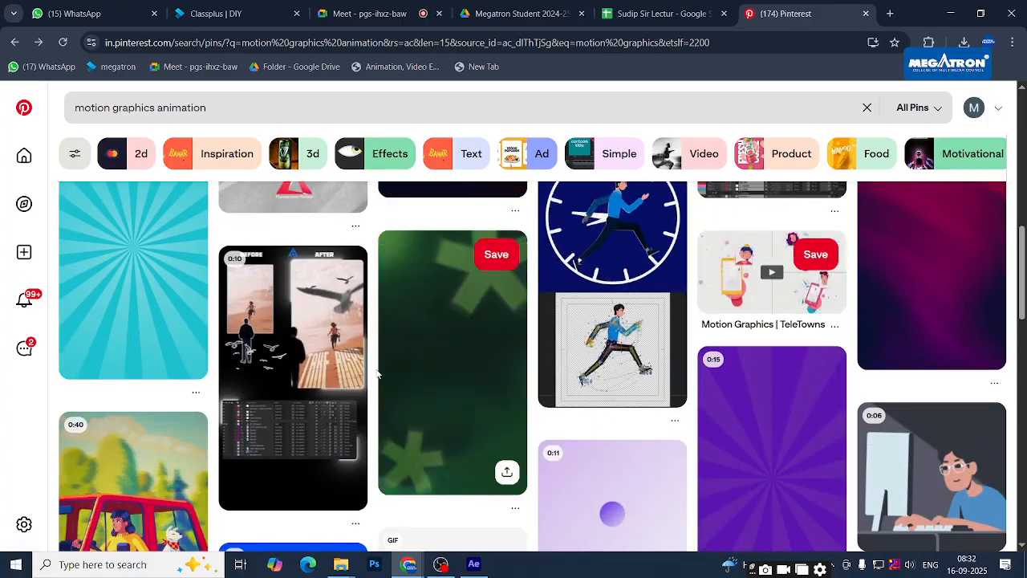
scroll(242, 337, down, 2)
scroll(242, 337, down, 3)
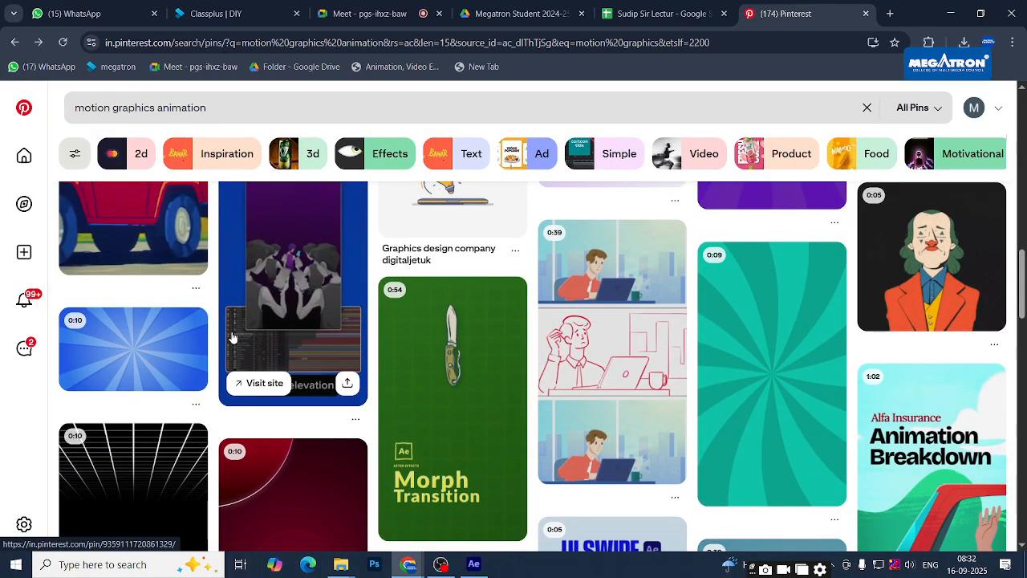
scroll(236, 337, down, 4)
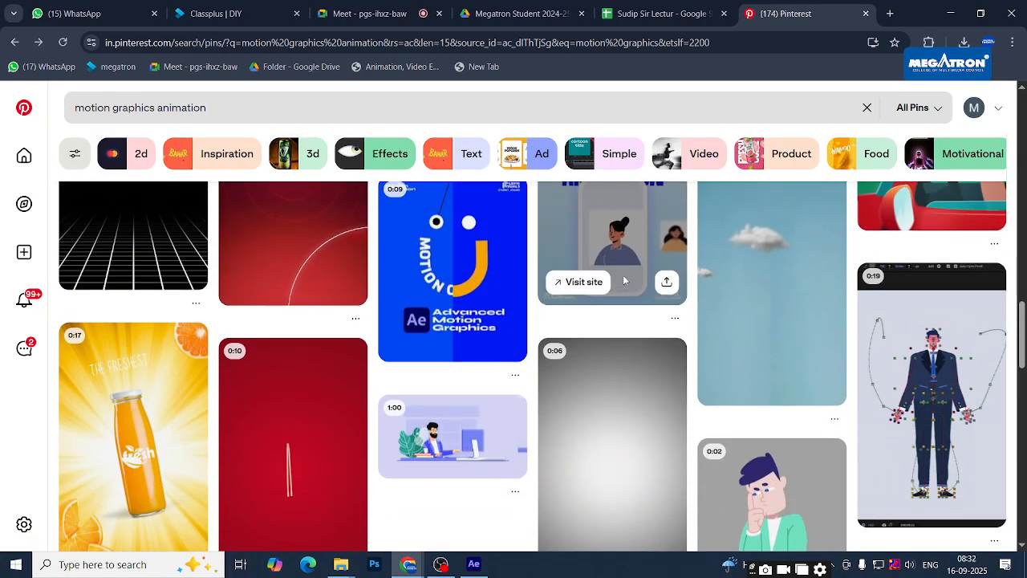
scroll(624, 280, up, 3)
scroll(624, 280, down, 2)
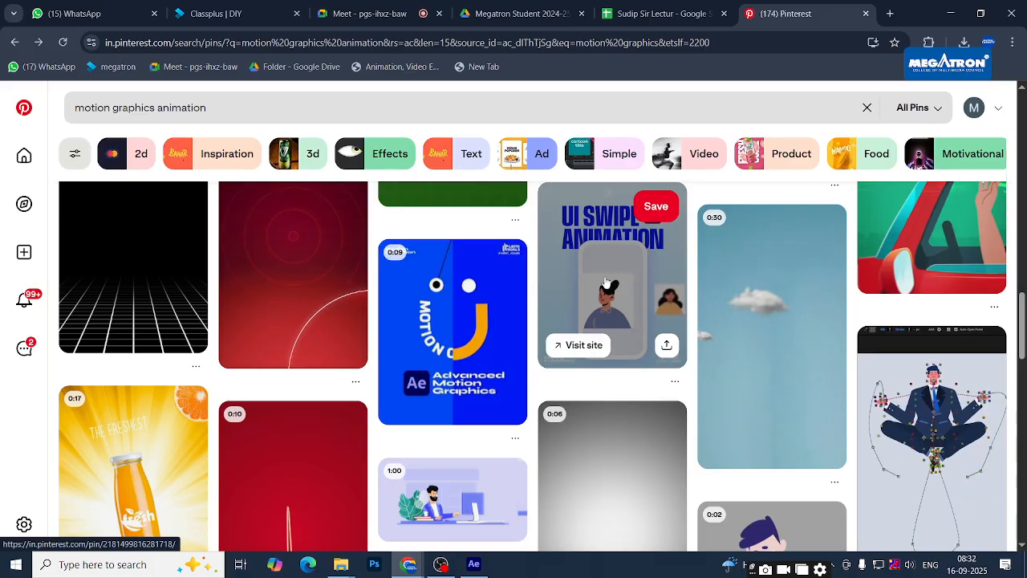
scroll(605, 280, down, 3)
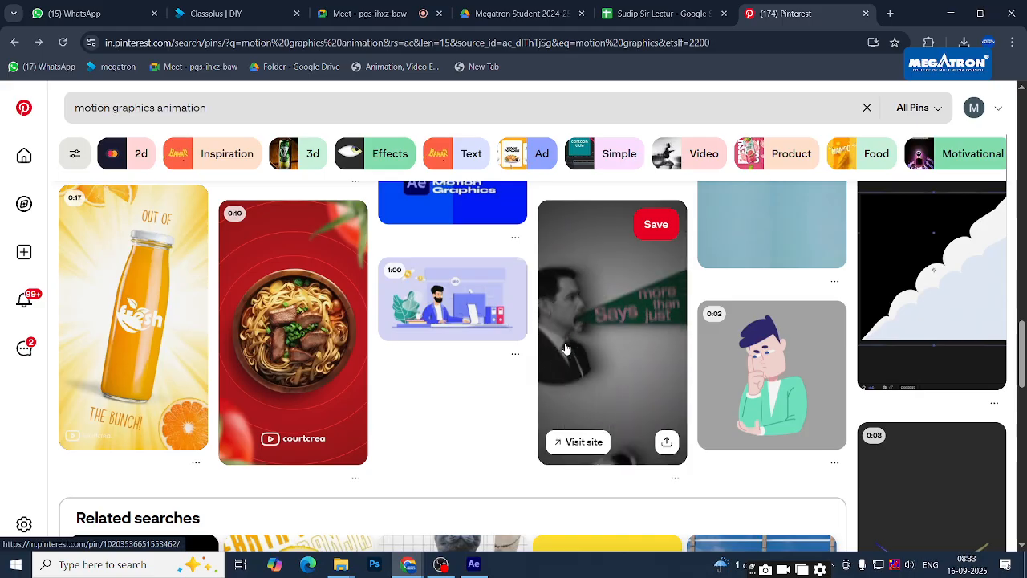
scroll(540, 366, down, 1)
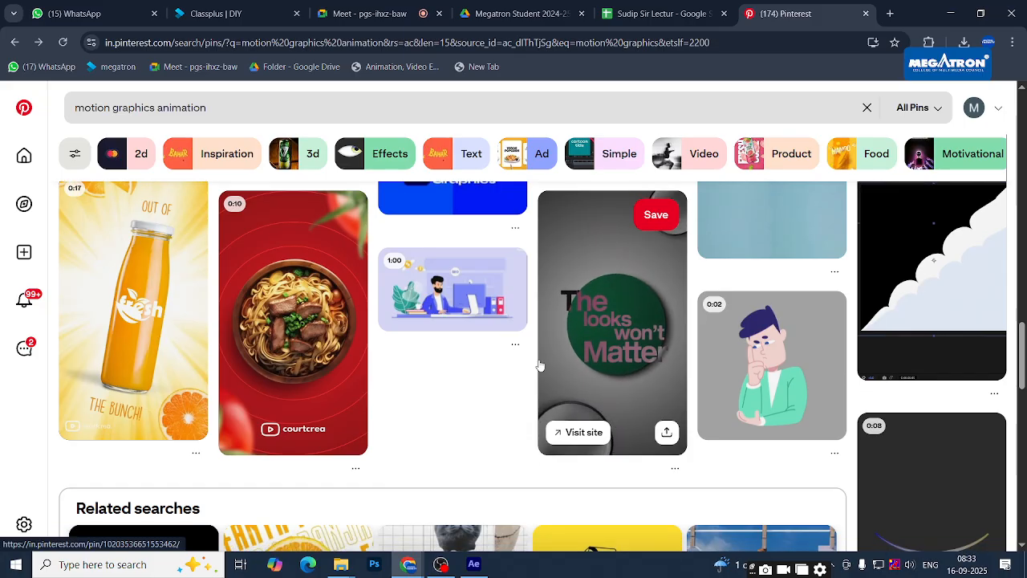
scroll(539, 366, down, 2)
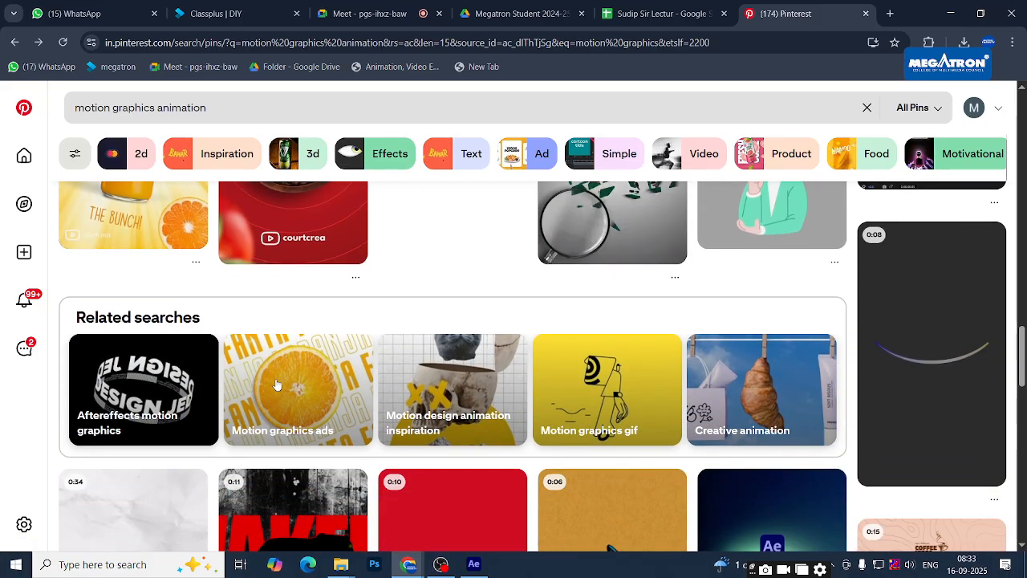
scroll(276, 385, down, 2)
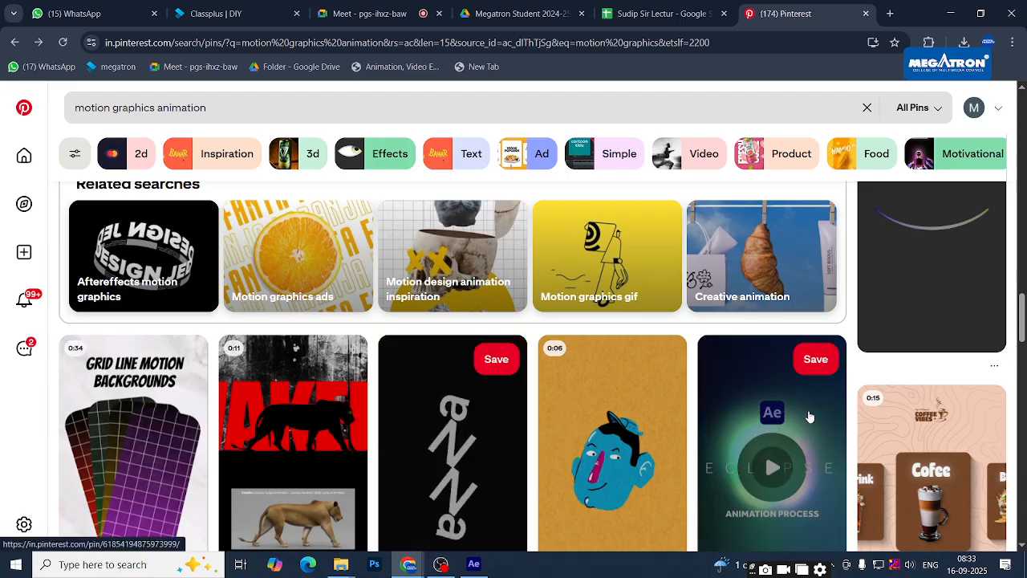
scroll(762, 386, down, 2)
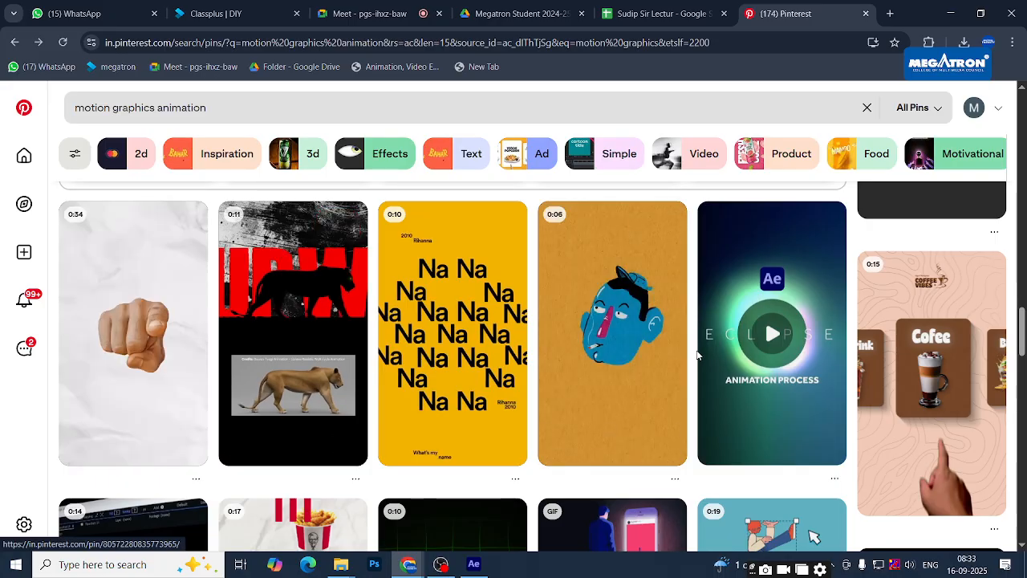
scroll(787, 343, down, 3)
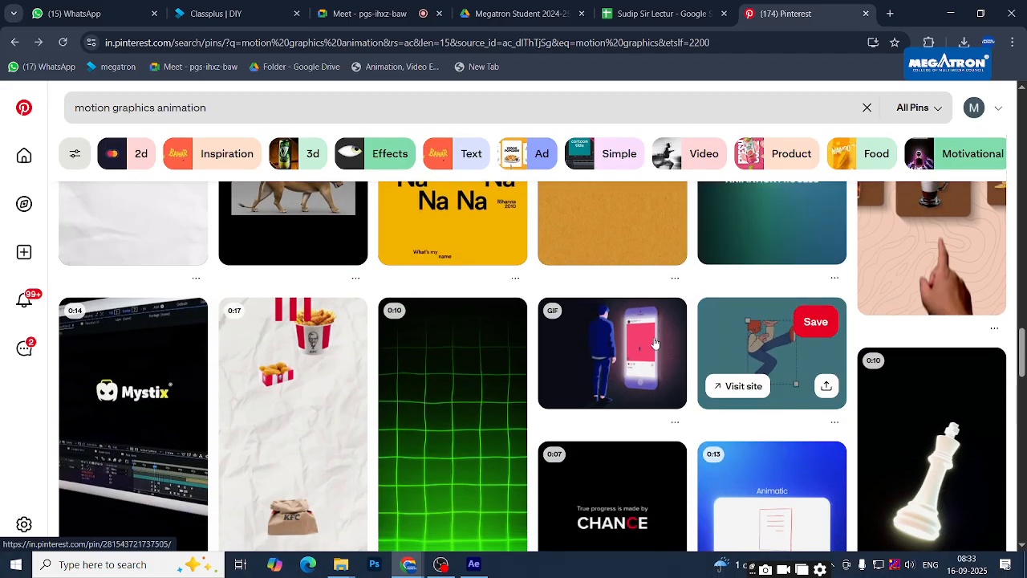
scroll(628, 349, down, 2)
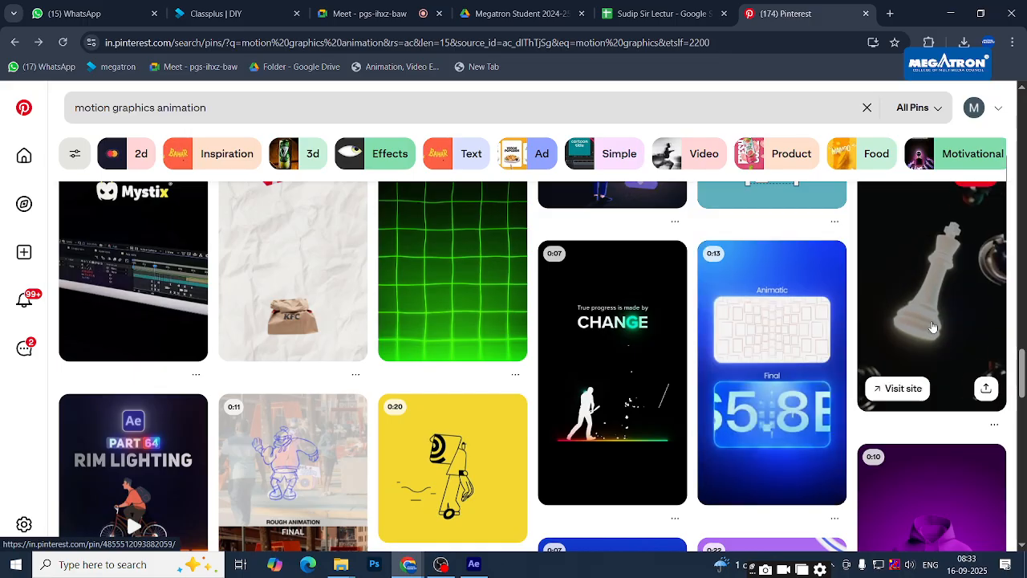
scroll(933, 326, down, 3)
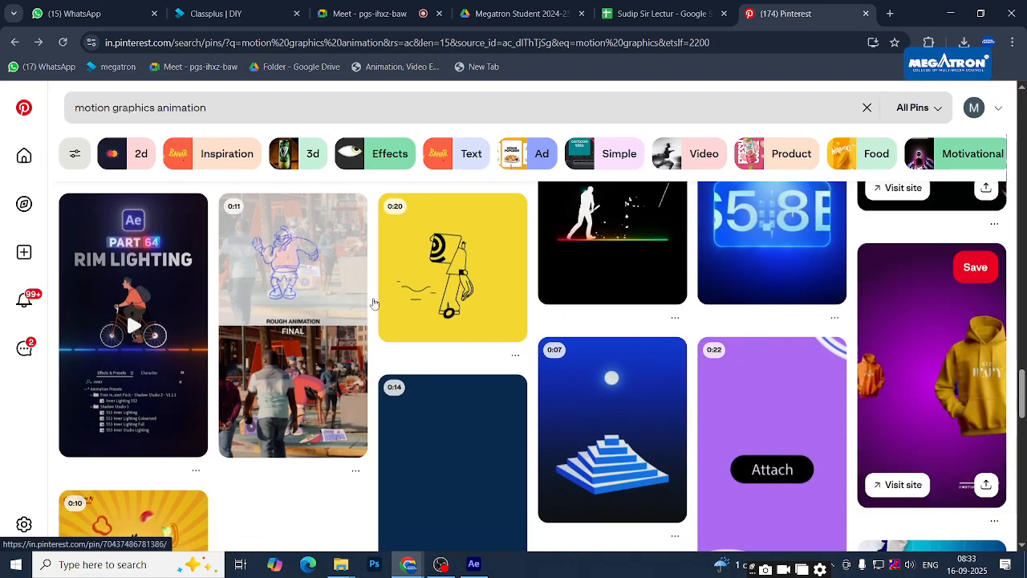
scroll(610, 321, down, 2)
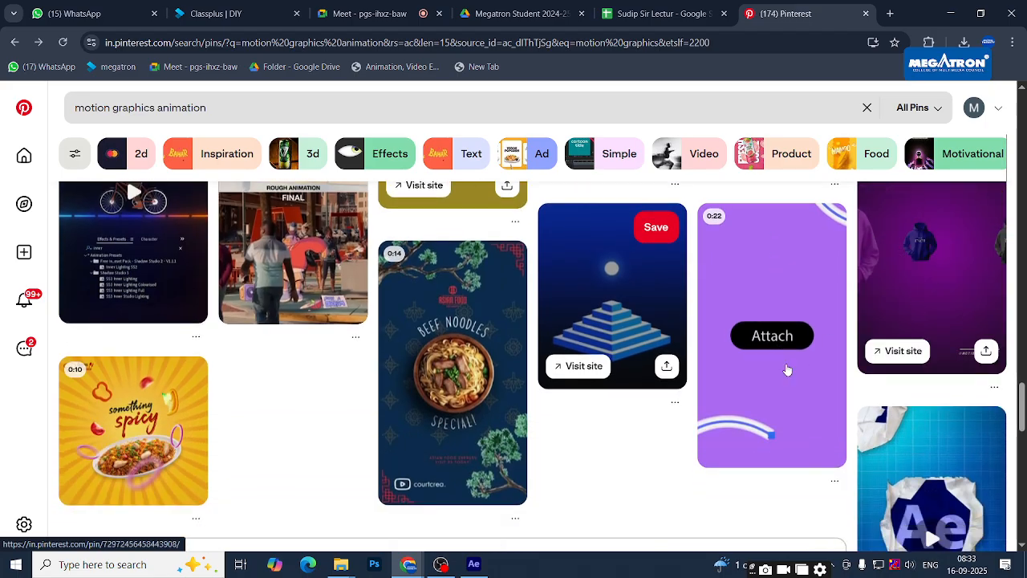
scroll(754, 374, down, 3)
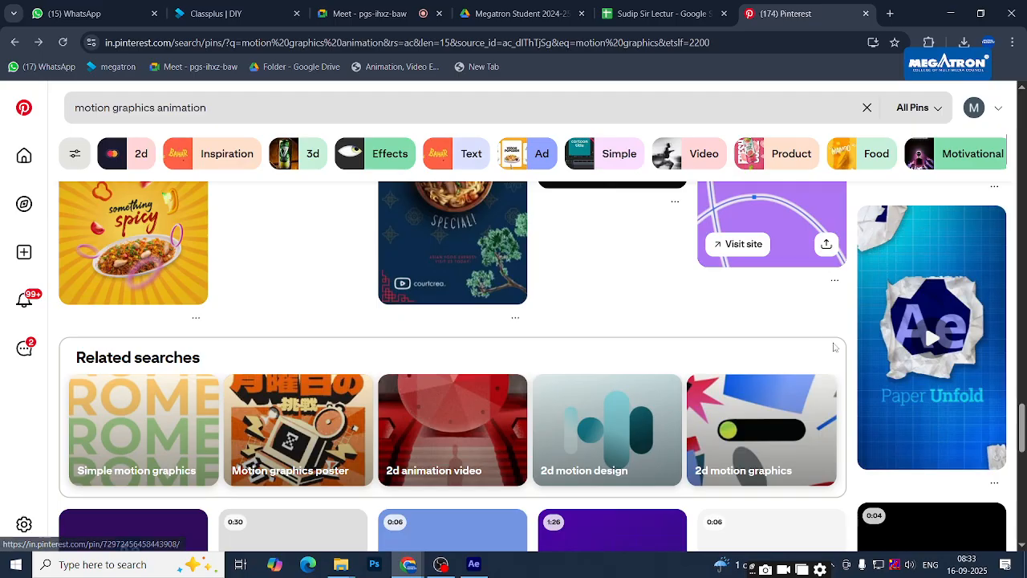
scroll(406, 409, down, 2)
scroll(122, 369, up, 4)
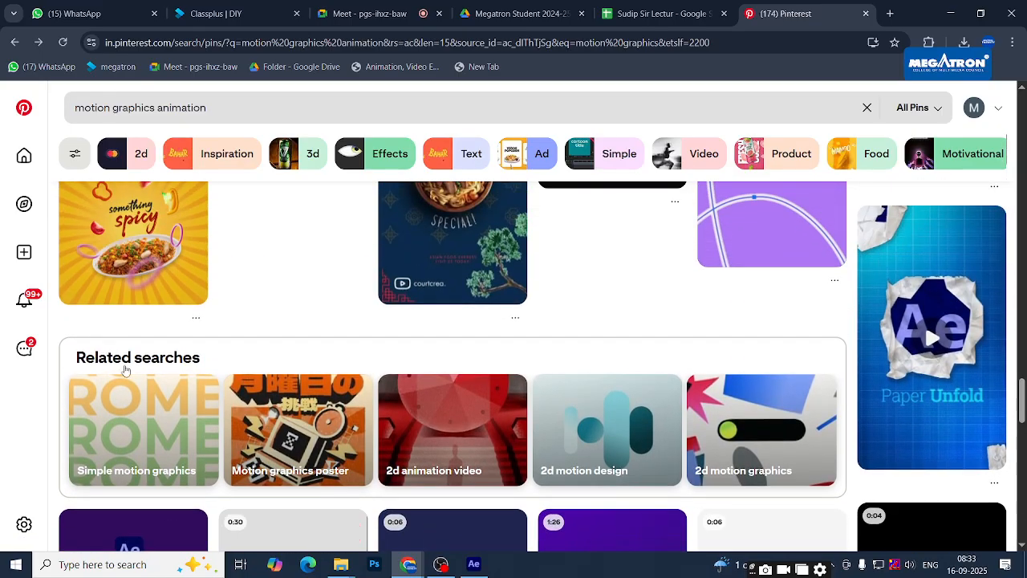
scroll(120, 349, down, 5)
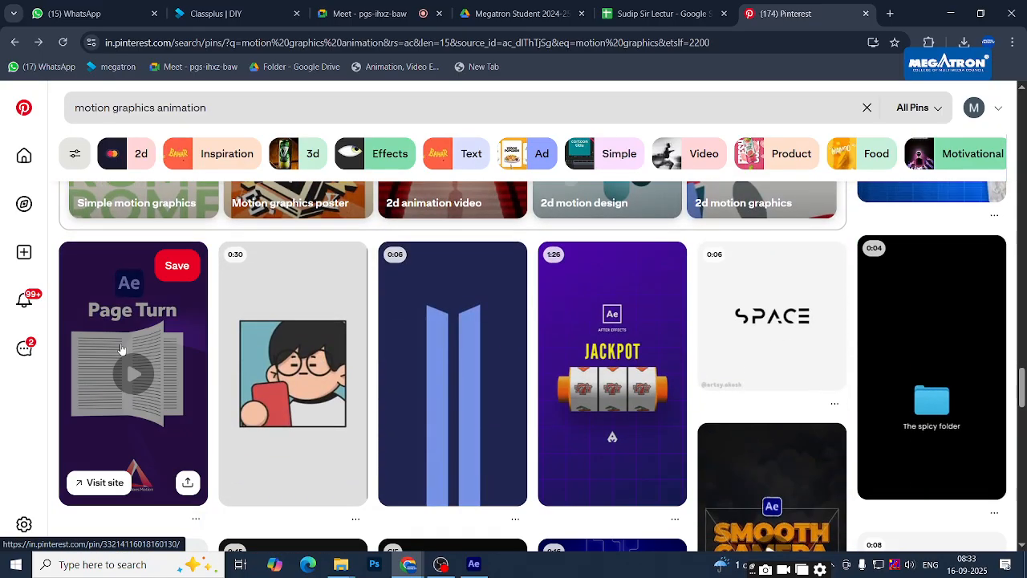
scroll(190, 385, down, 3)
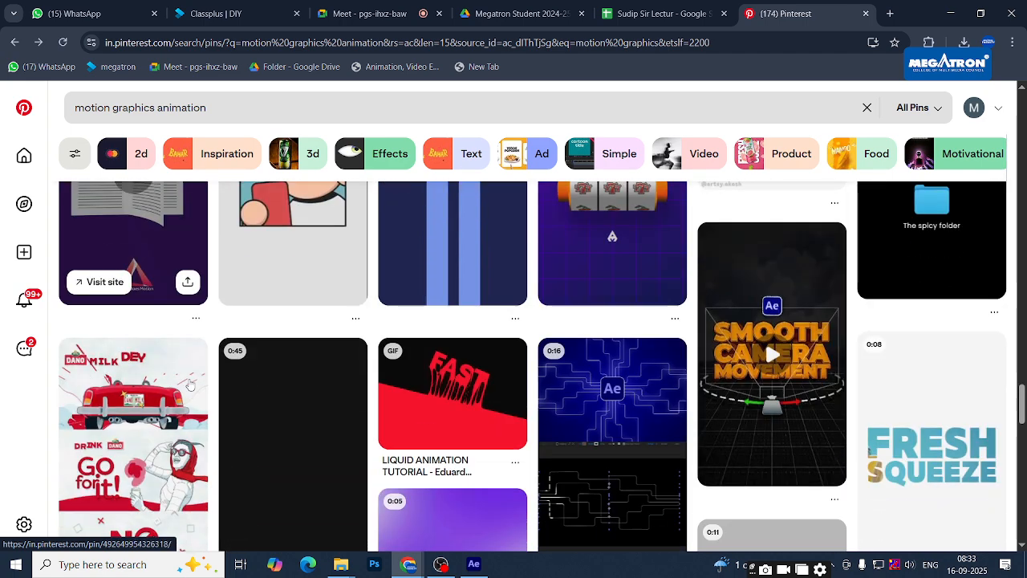
scroll(188, 385, up, 3)
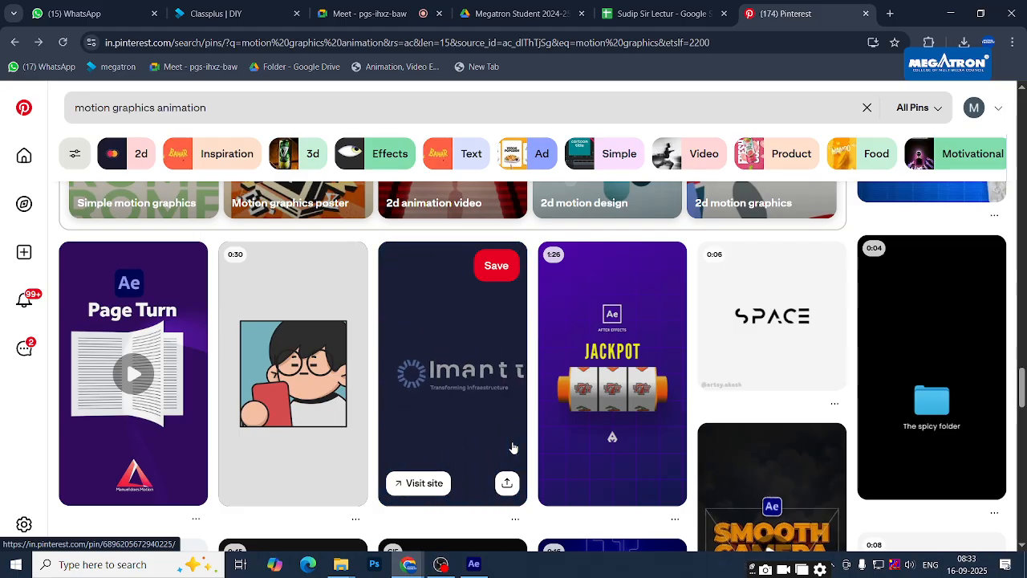
scroll(497, 441, down, 3)
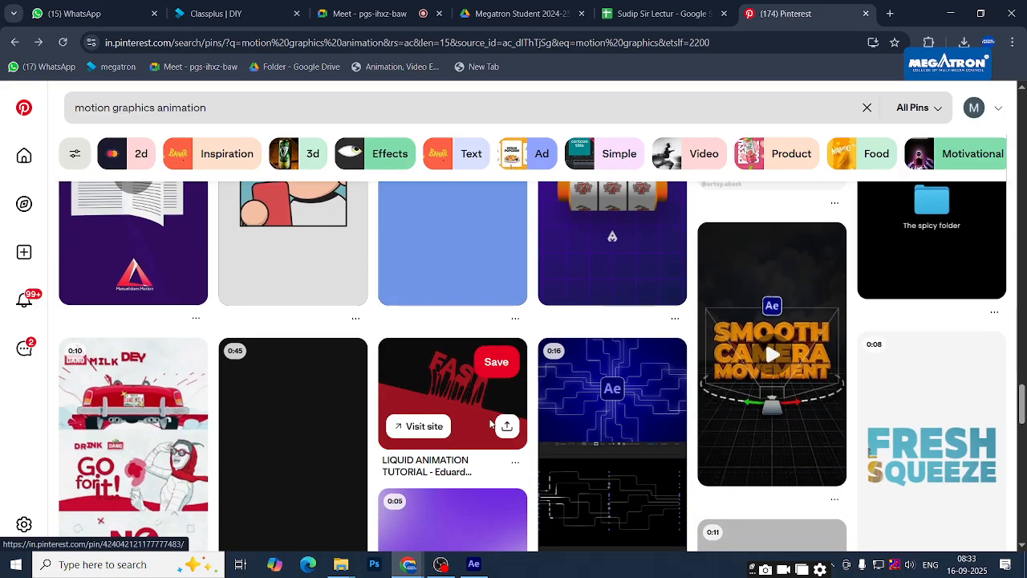
scroll(491, 424, down, 1)
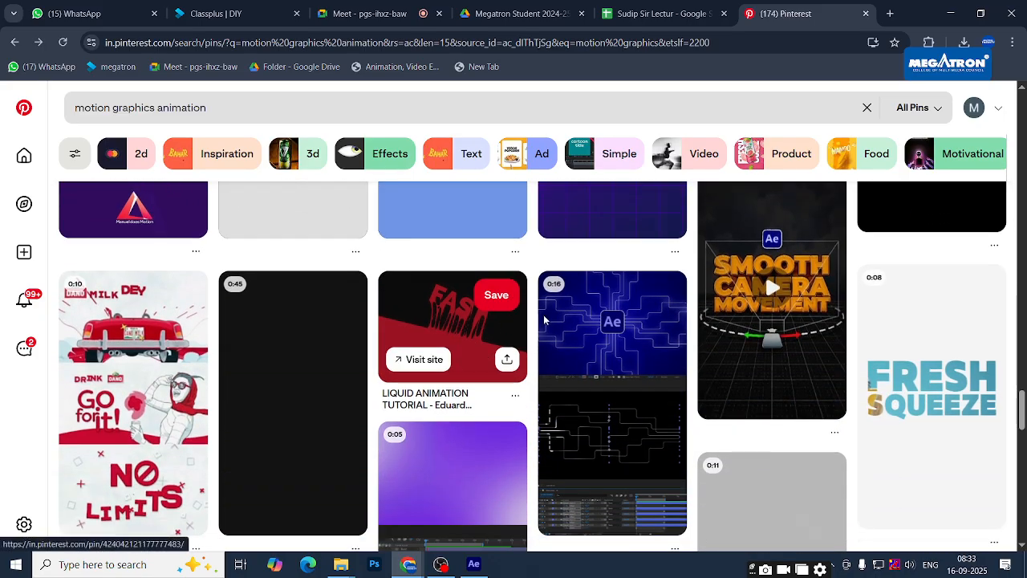
scroll(639, 347, down, 6)
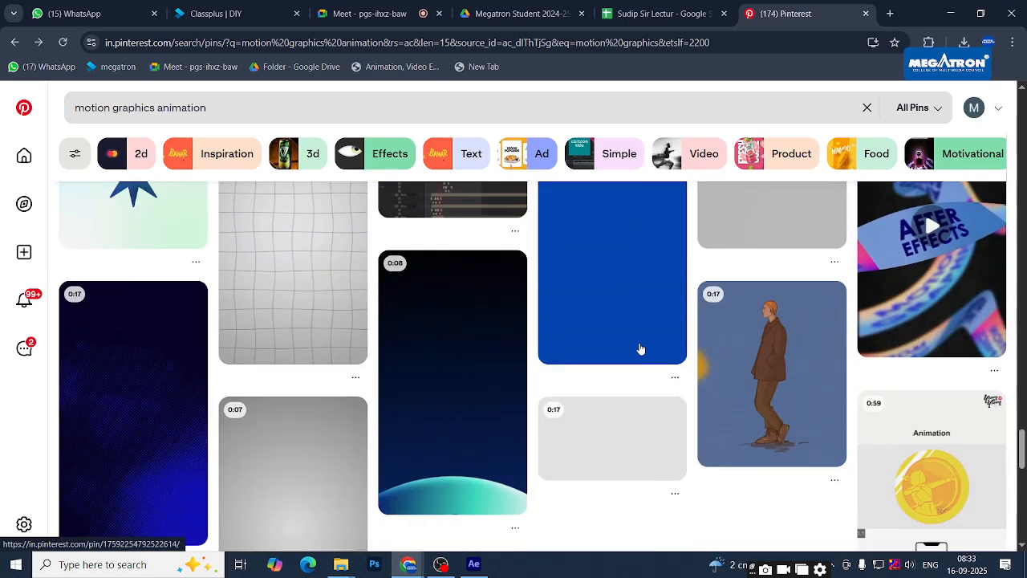
Look further through the motion graphics animation pins, examining the product, logo, collage and After Effects tutorial previews beyond the related searches
scroll(640, 347, up, 2)
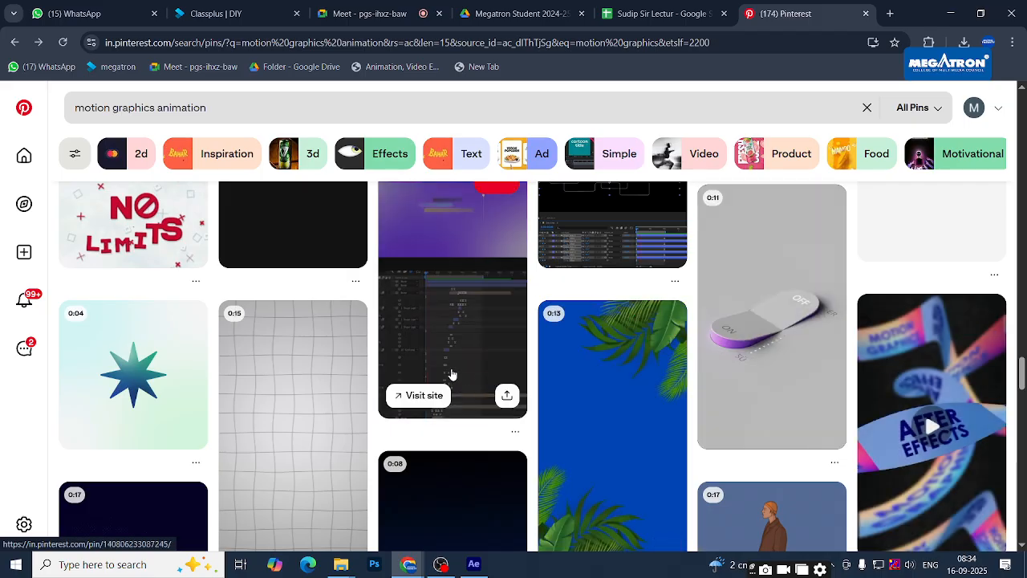
scroll(451, 375, down, 3)
scroll(451, 375, down, 1)
scroll(452, 374, up, 2)
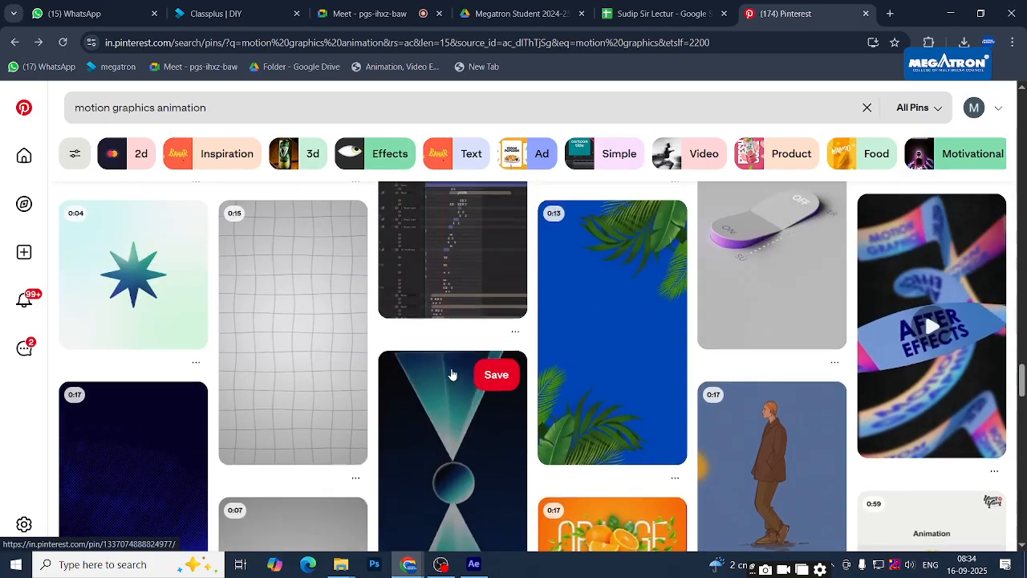
scroll(295, 325, down, 2)
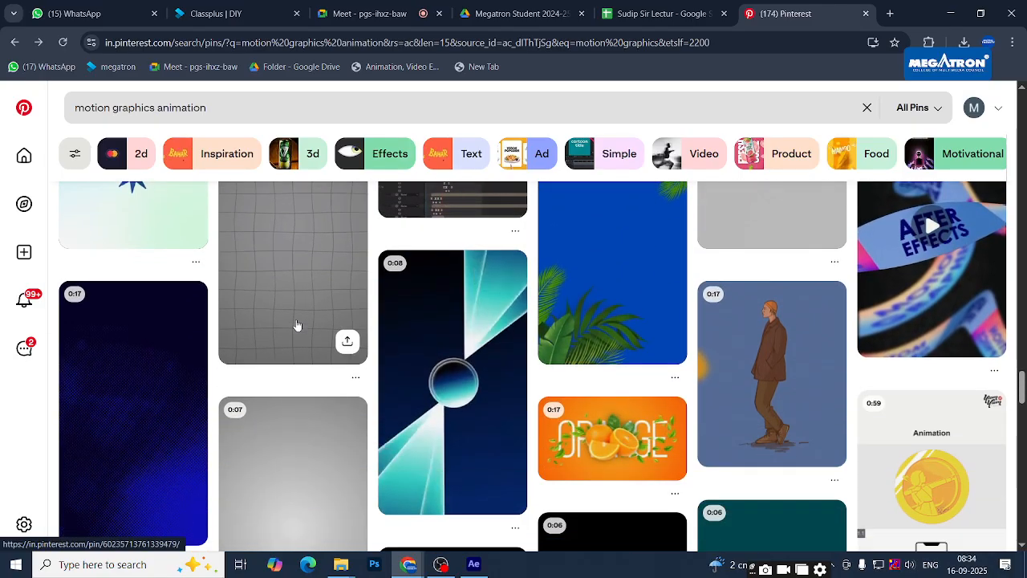
scroll(295, 324, down, 3)
scroll(122, 313, down, 1)
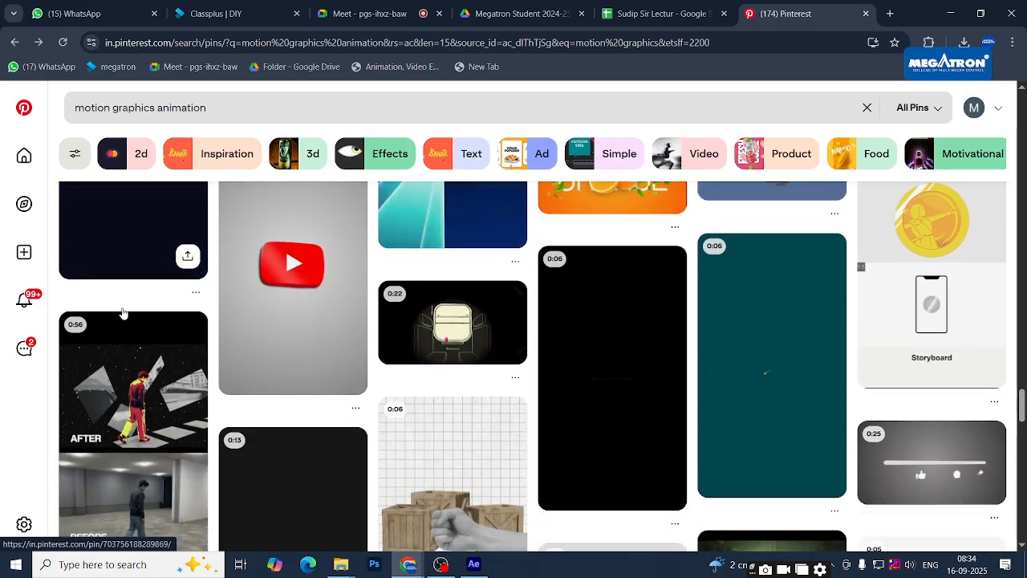
scroll(125, 312, down, 2)
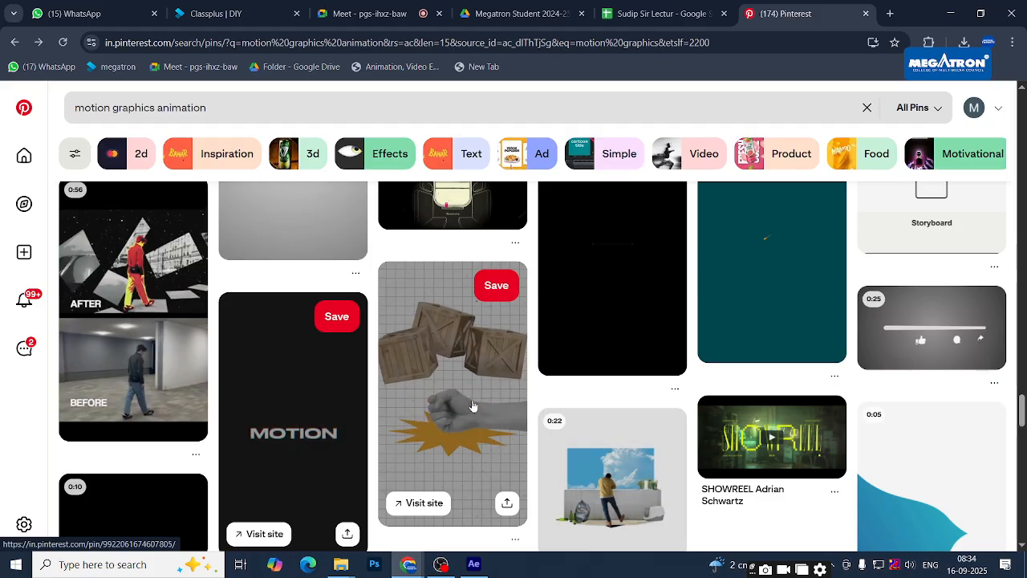
scroll(473, 405, down, 2)
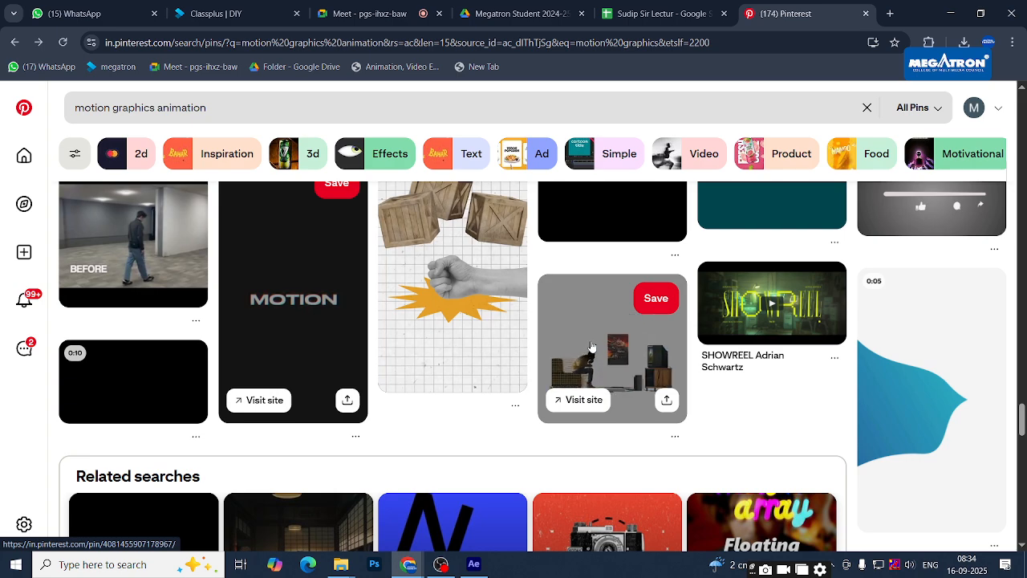
scroll(591, 345, down, 2)
scroll(592, 346, down, 3)
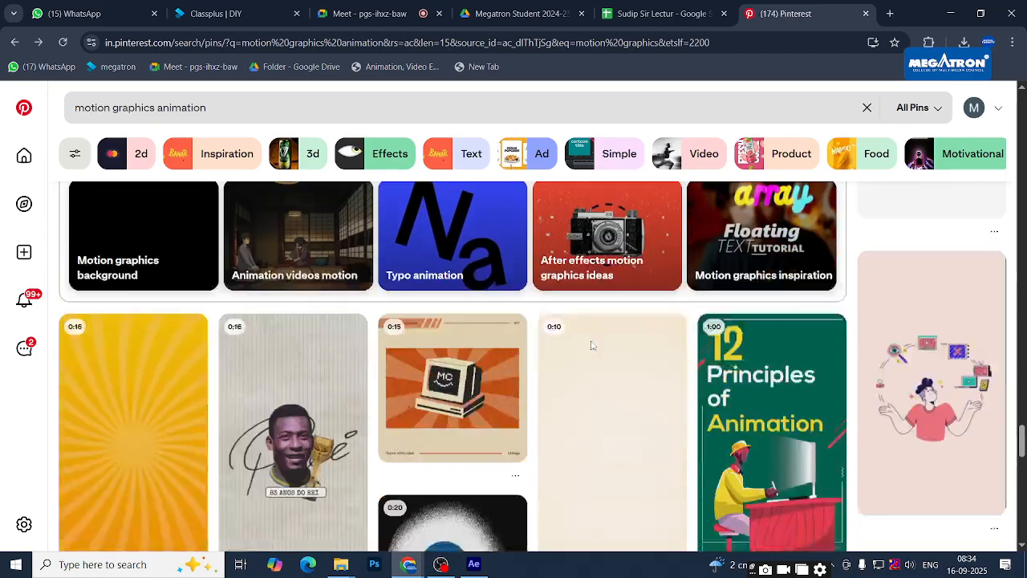
scroll(592, 346, down, 2)
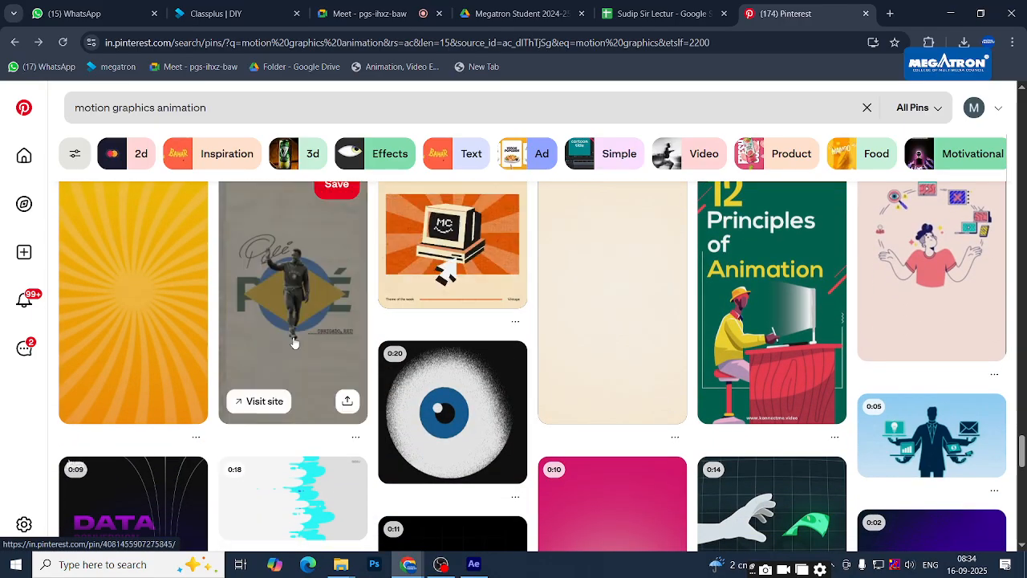
scroll(295, 342, down, 2)
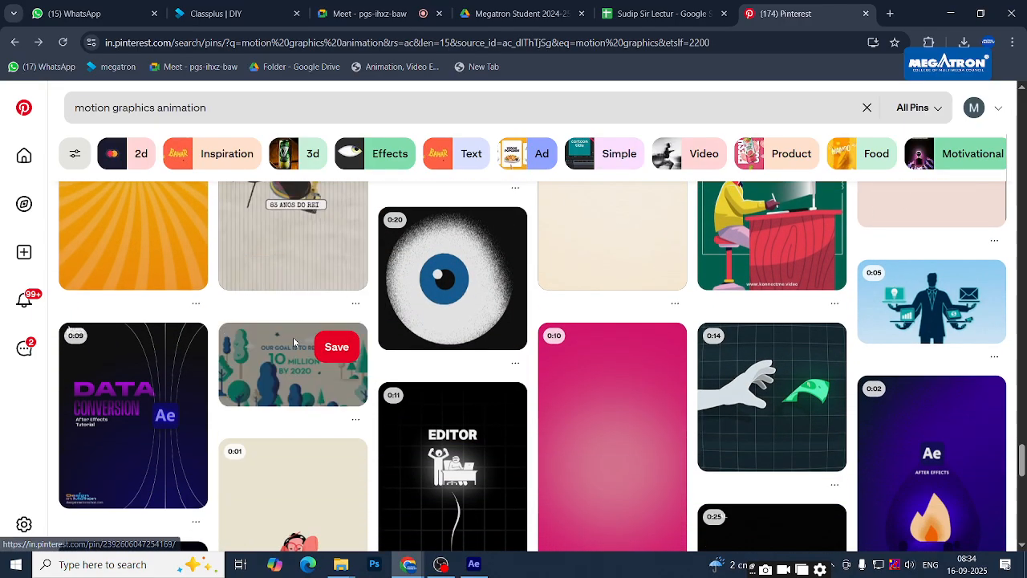
scroll(294, 343, down, 1)
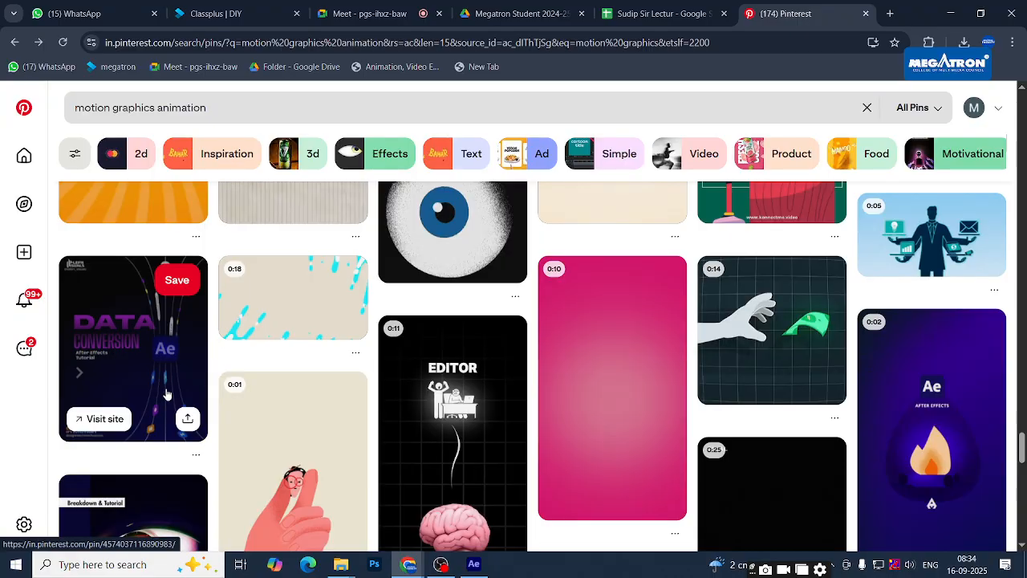
Switch to After Effects, show the new layer types available in Comp 1, including Null Object, and return to Pinterest without adding one
key(alt+Tab)
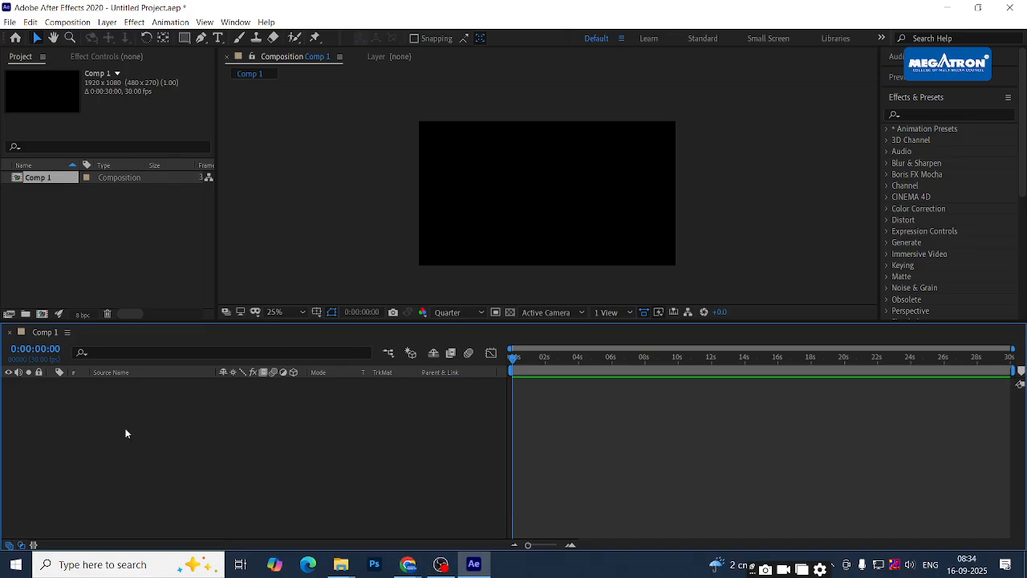
right_click(230, 449)
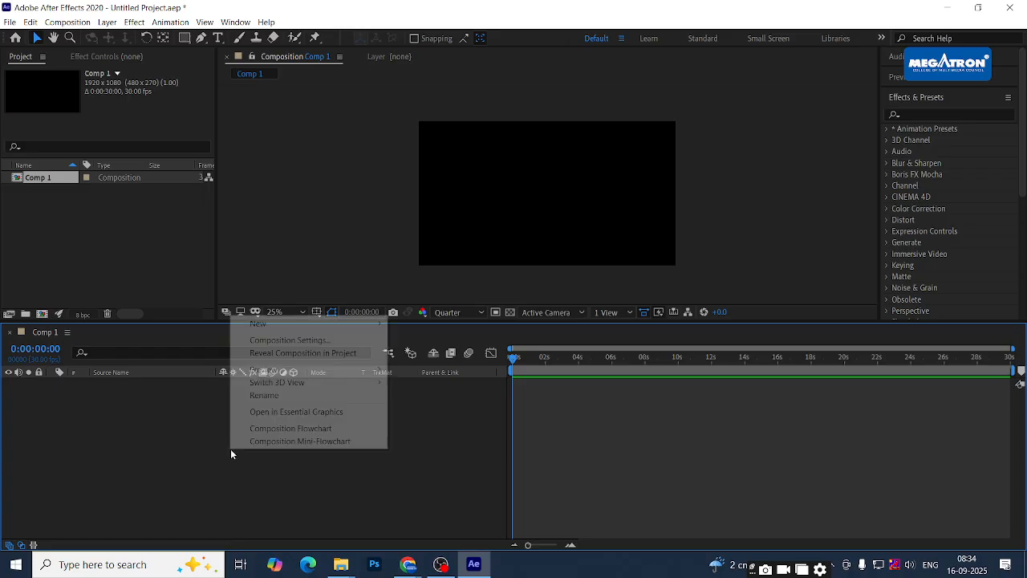
mouse_move(361, 324)
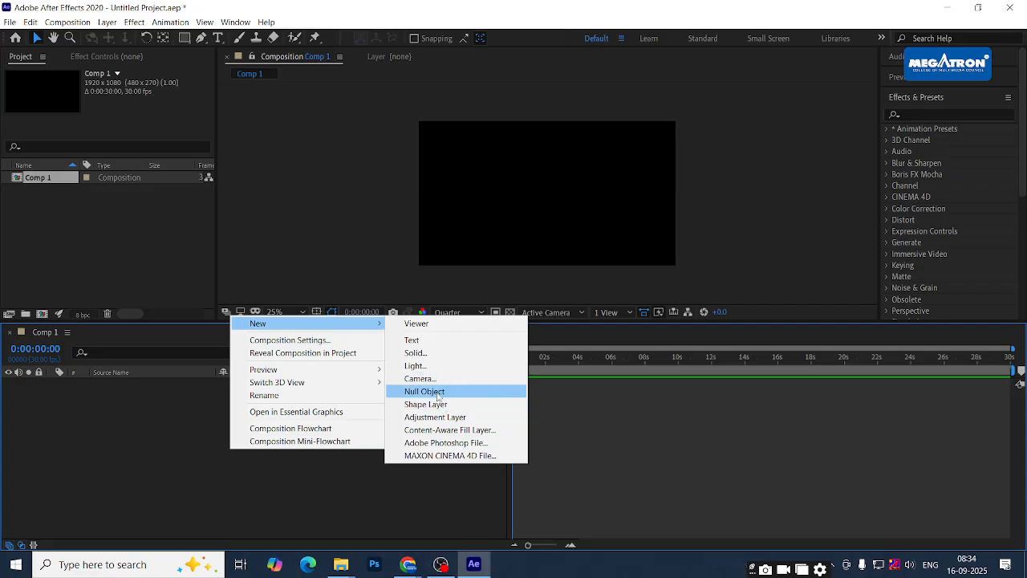
click(156, 434)
key(alt+Tab)
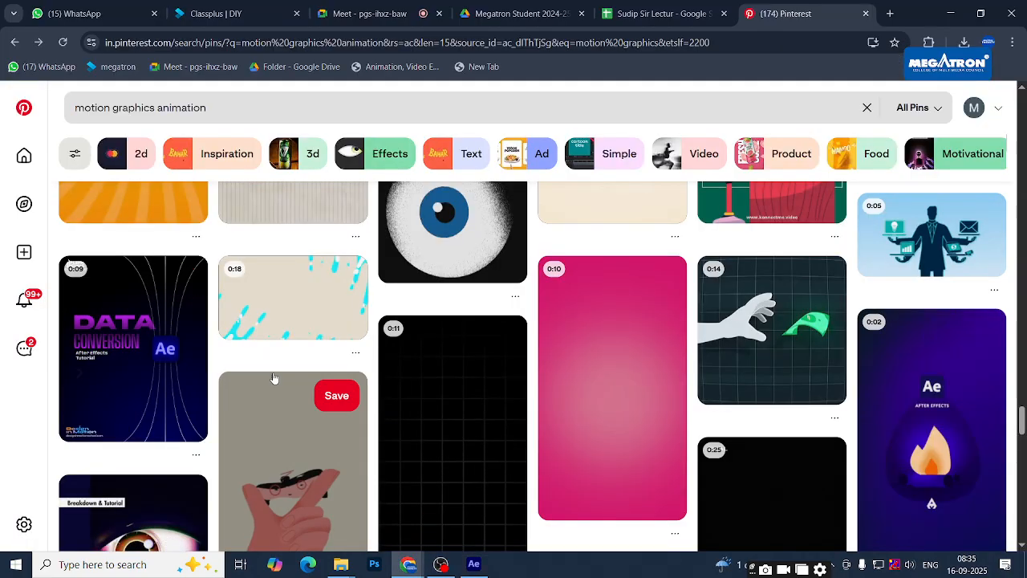
Look over more of the animation pins and refine the search to motion graphics animation null
scroll(149, 361, down, 1)
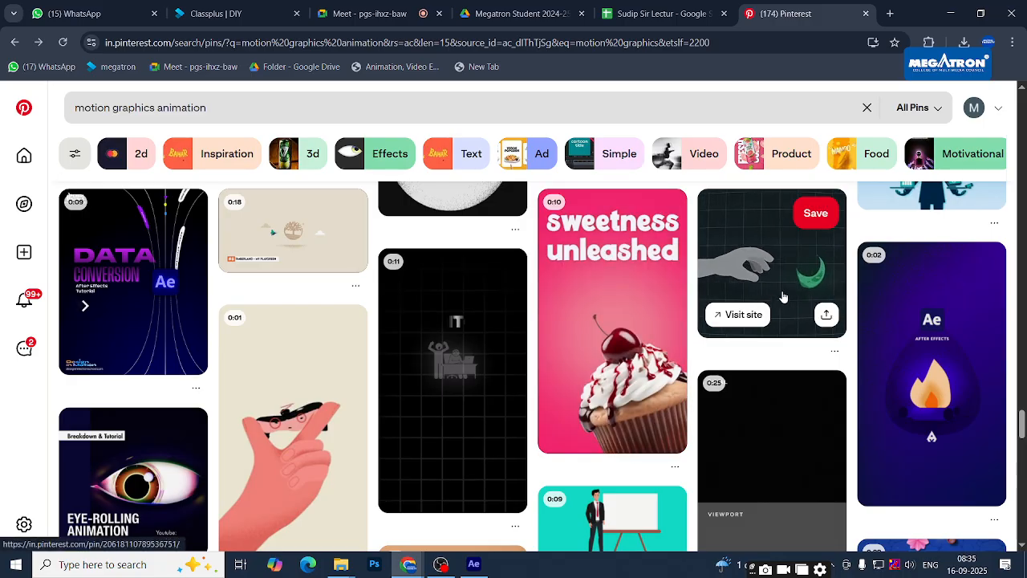
scroll(783, 321, down, 4)
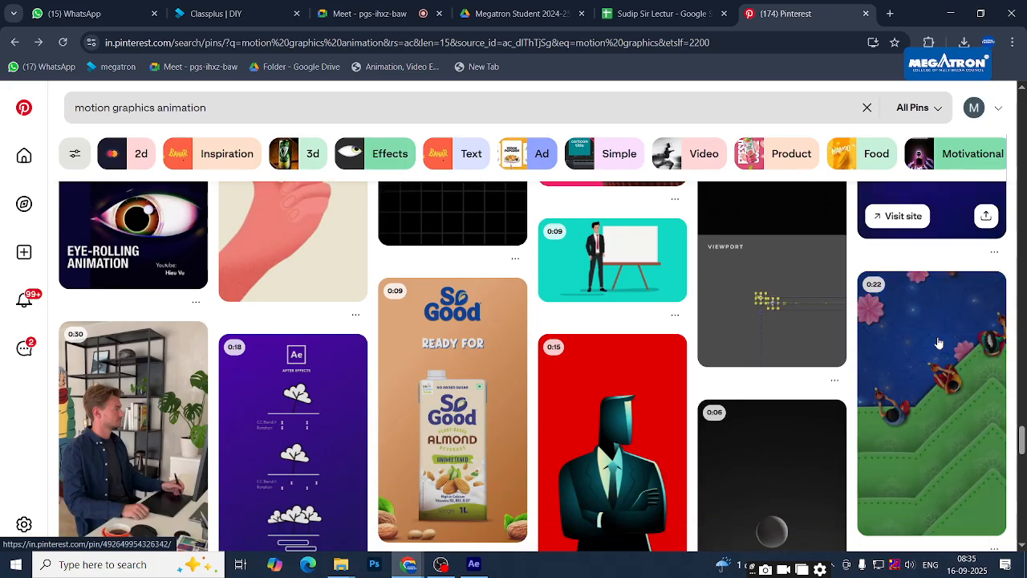
scroll(335, 354, down, 2)
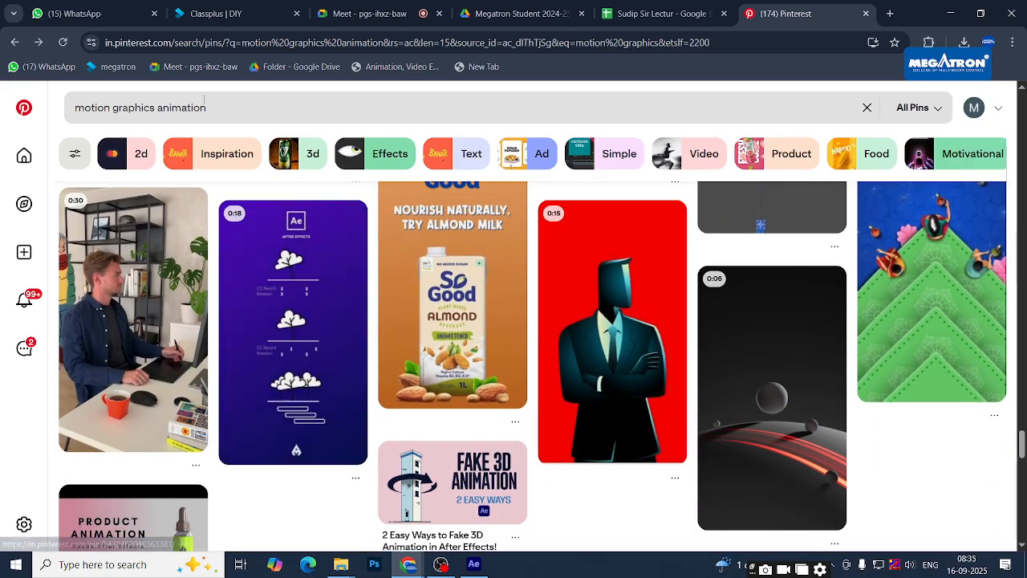
drag(216, 110, 182, 113)
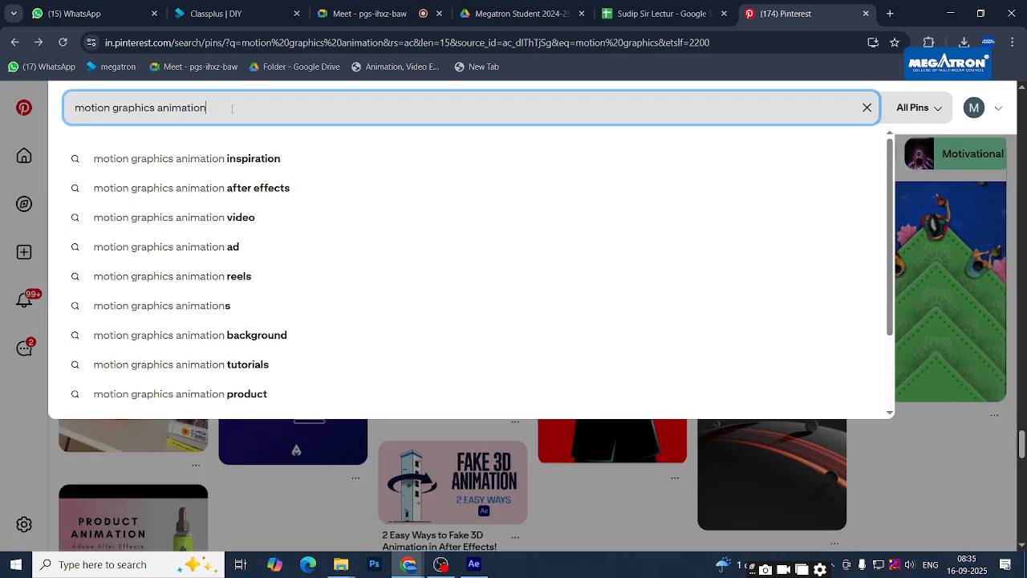
text(null)
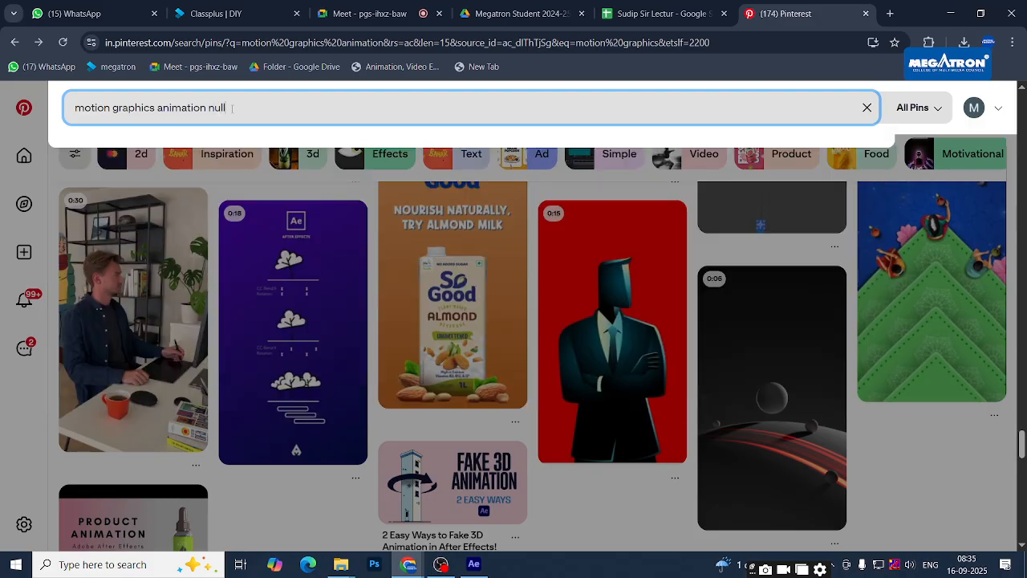
key(Return)
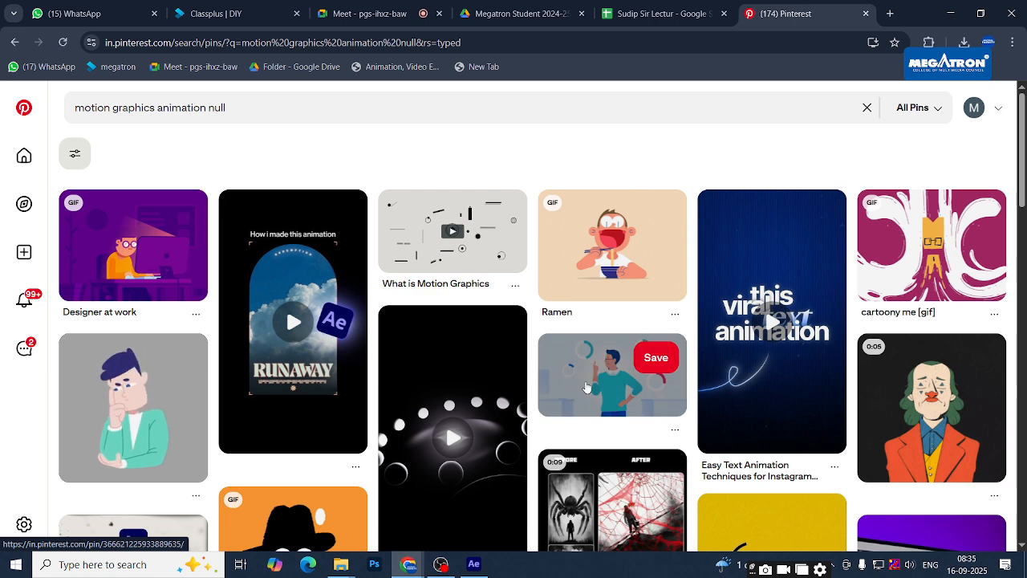
Open the pin Easy Text Animation Techniques for Instagram Videos and look over its related text and motion animations
click(757, 360)
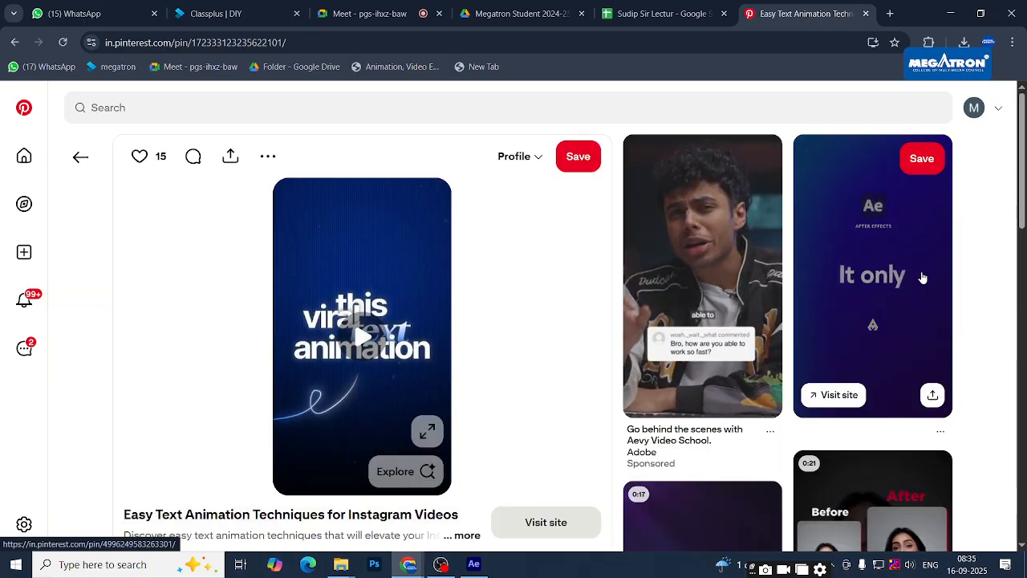
scroll(876, 282, down, 4)
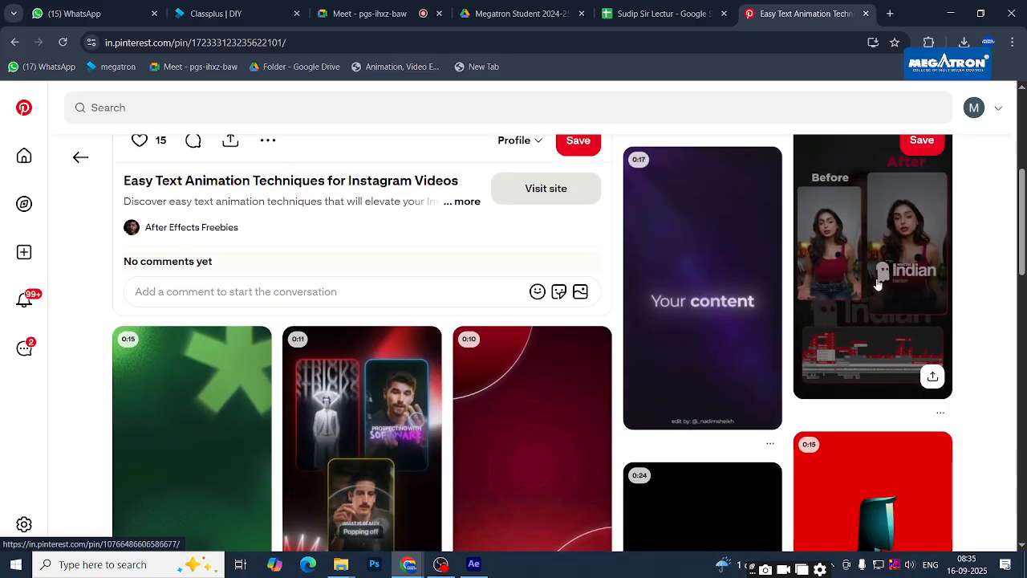
scroll(878, 284, down, 3)
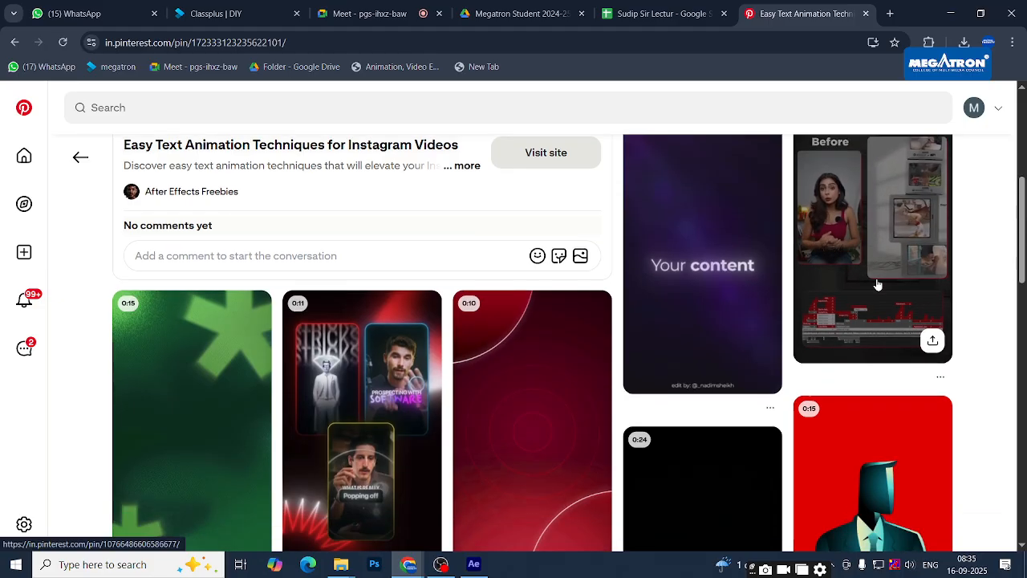
scroll(509, 305, up, 1)
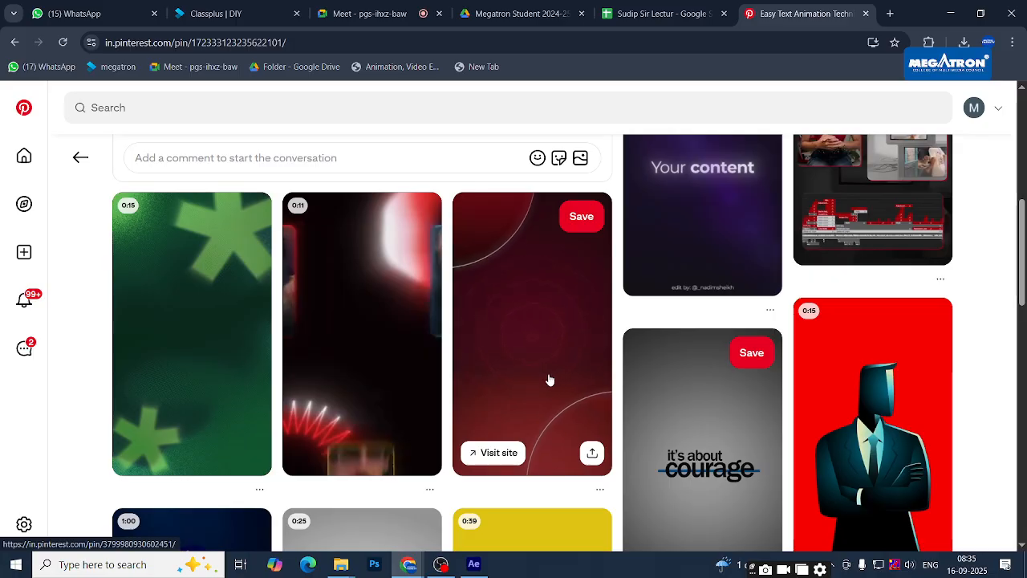
scroll(273, 365, up, 3)
scroll(273, 365, down, 7)
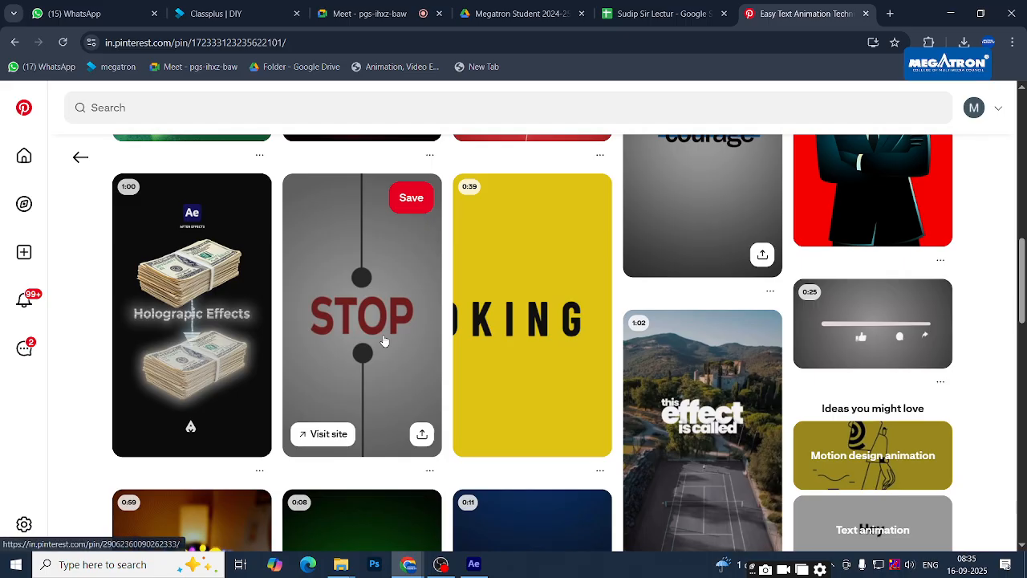
scroll(543, 340, down, 5)
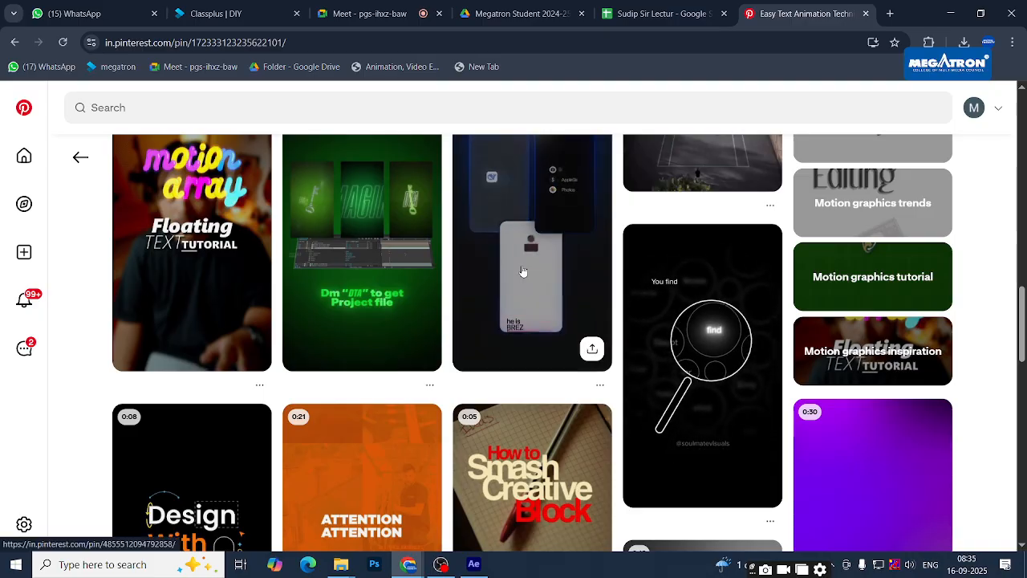
Open the related magnifying glass animation pin, pause its video, and send the pin's link to the After Effect 1 sep 2025 chat in Classplus
click(703, 383)
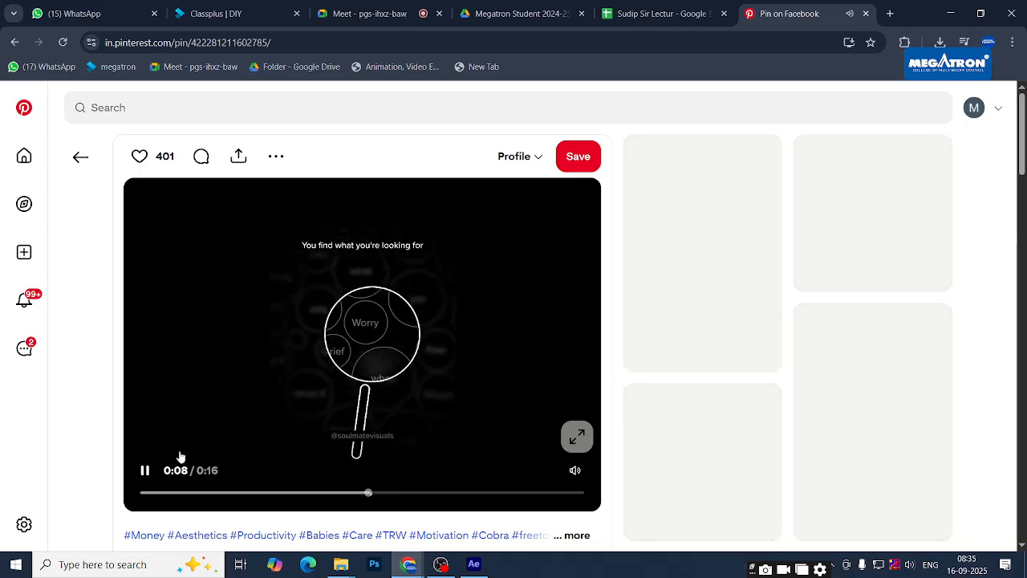
click(146, 474)
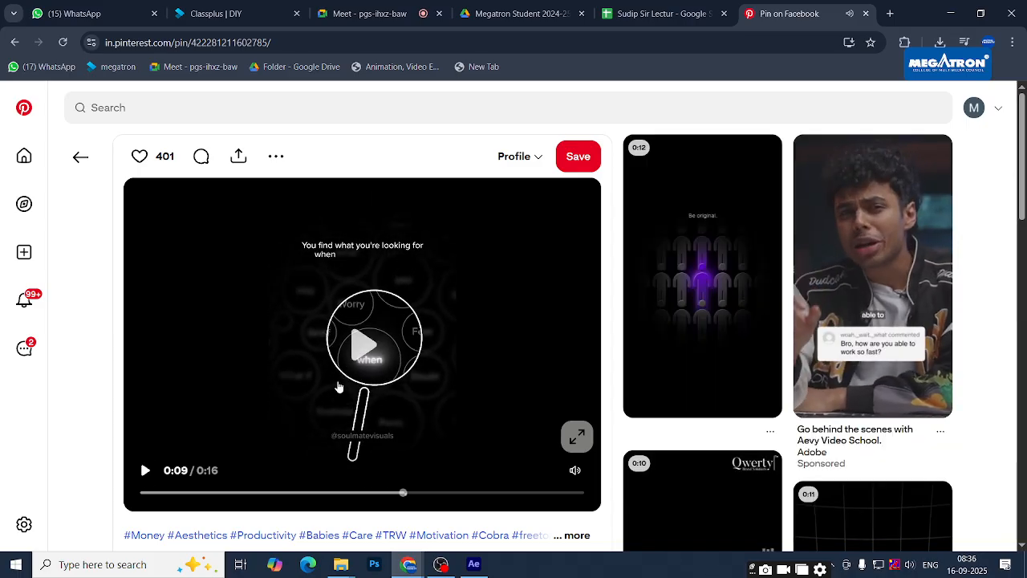
click(238, 156)
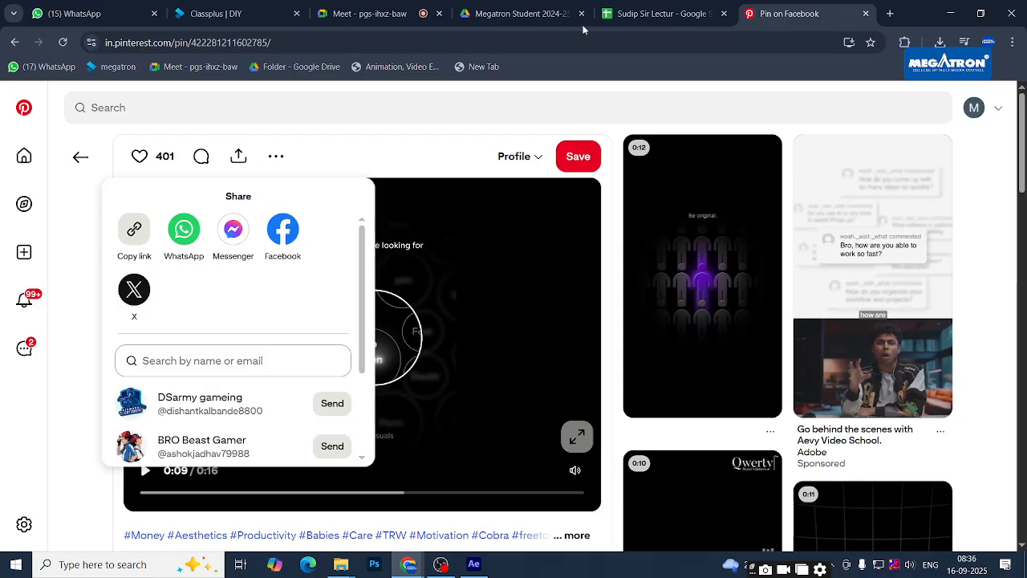
click(238, 13)
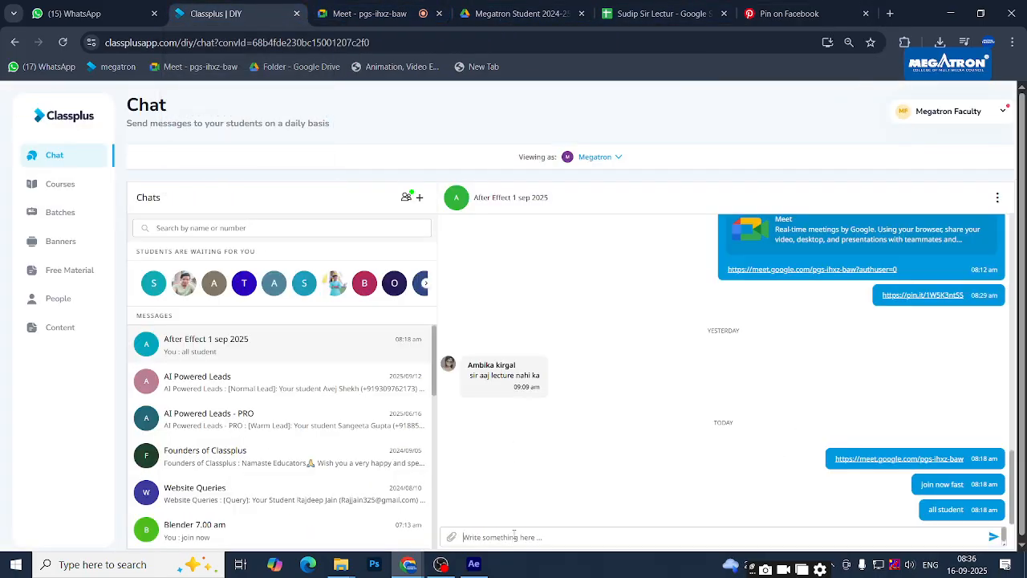
text(https://pin.it/76RlRvBuJ)
key(Return)
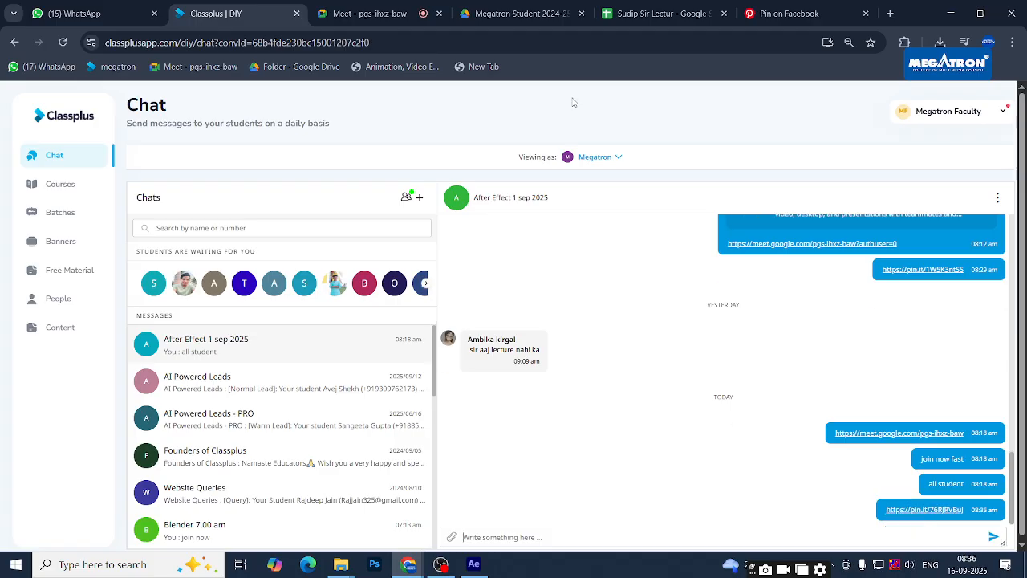
Return to the magnifying glass pin on Pinterest, play its video from the beginning, and replay it to study the animation
click(786, 9)
click(426, 156)
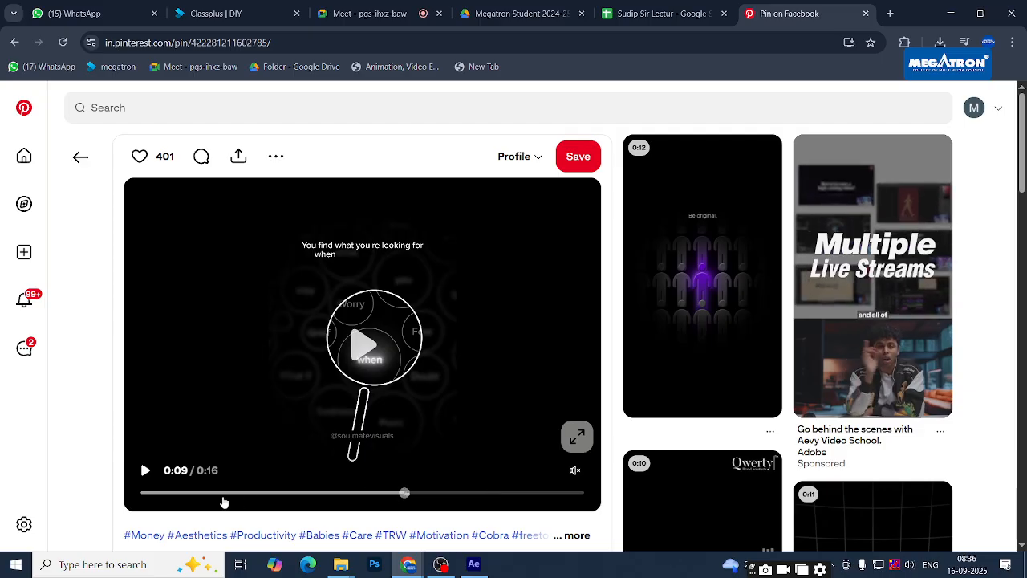
drag(224, 501, 140, 491)
click(145, 472)
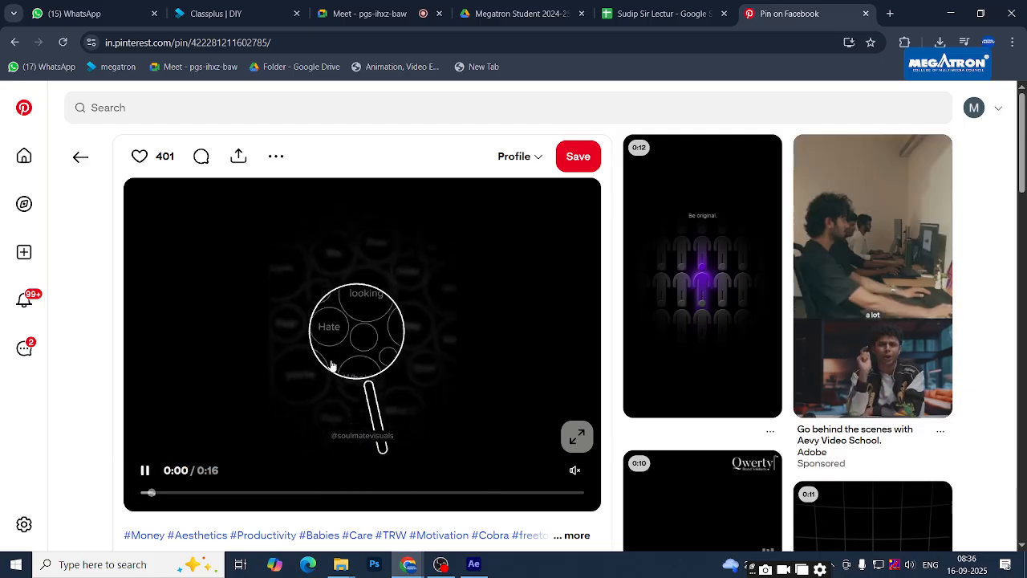
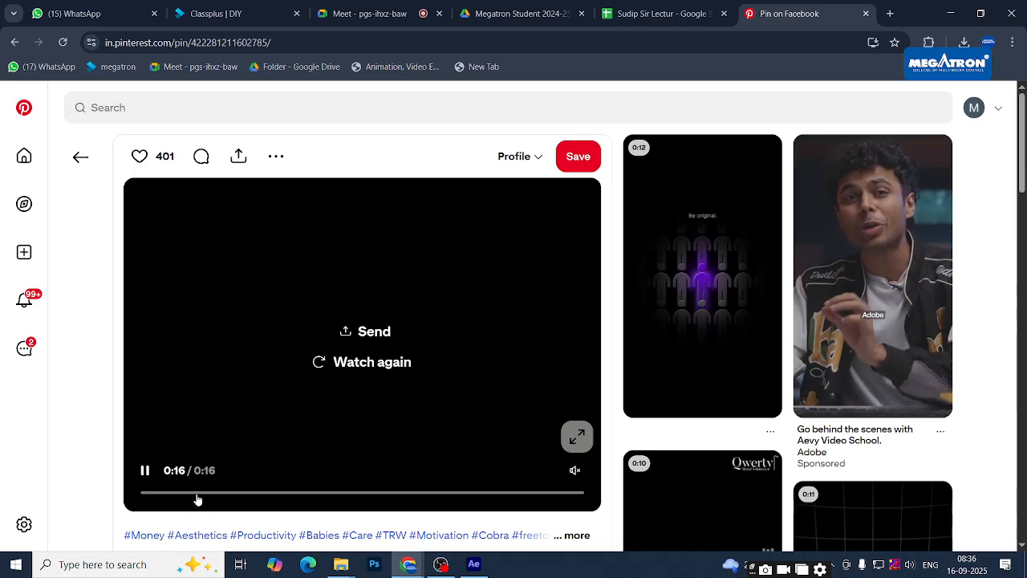
click(146, 472)
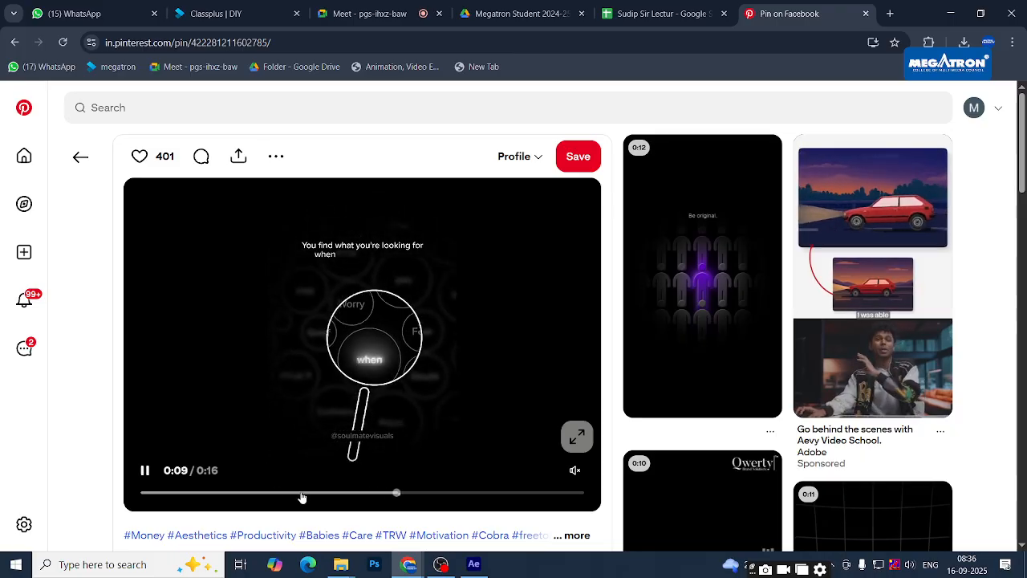
Rewind the magnifying glass pin's video to the start, play its opening again, and pause it
drag(300, 497, 279, 499)
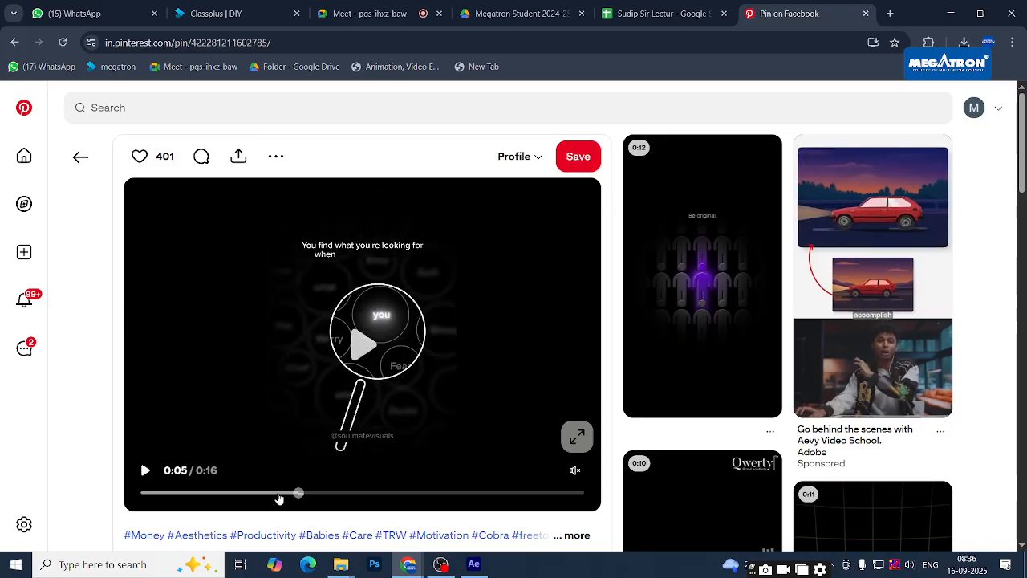
click(155, 491)
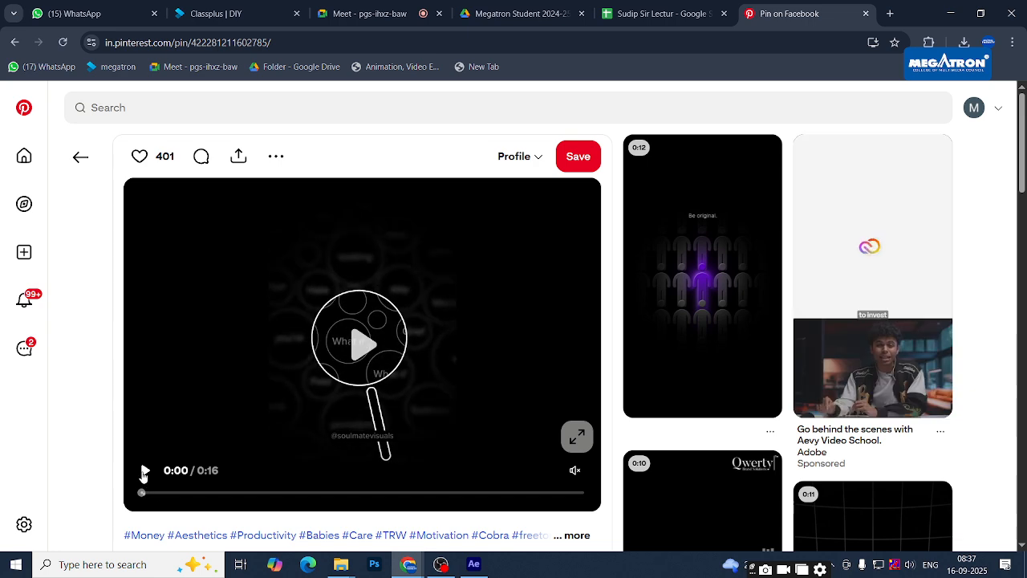
click(144, 473)
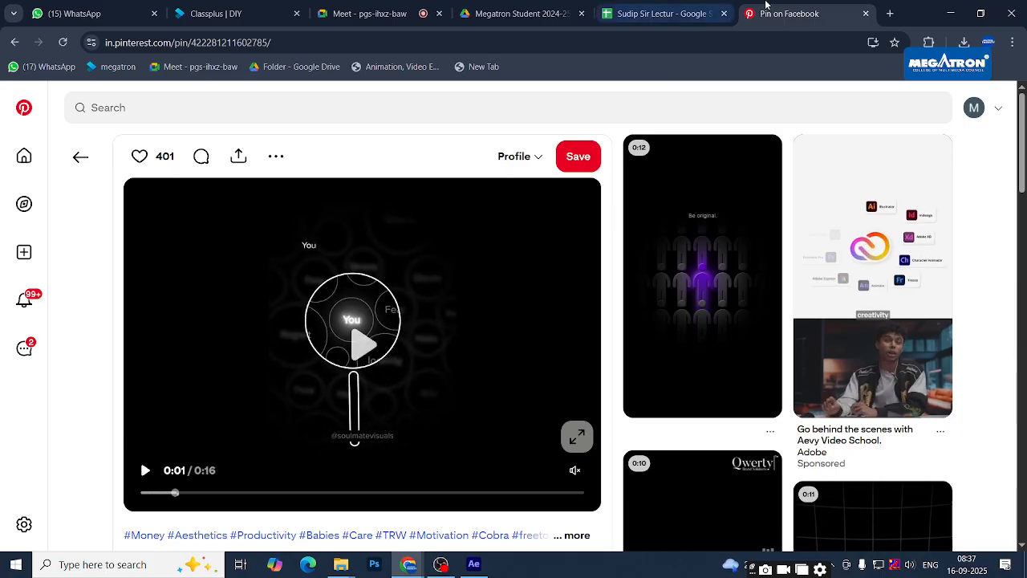
Search Google Images for magnifier in a new browser tab and filter the results to transparent images
click(891, 13)
click(386, 42)
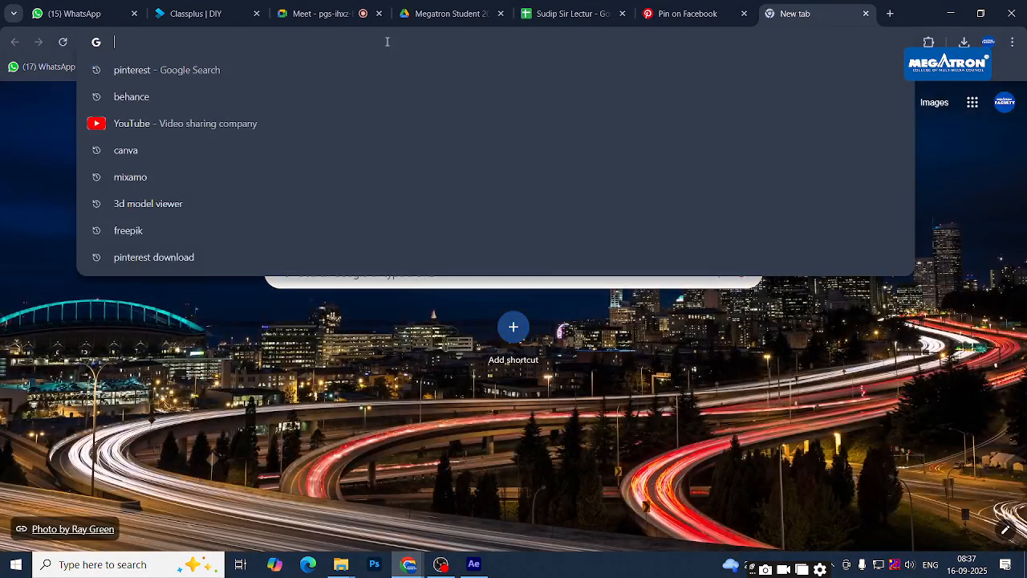
text(mag)
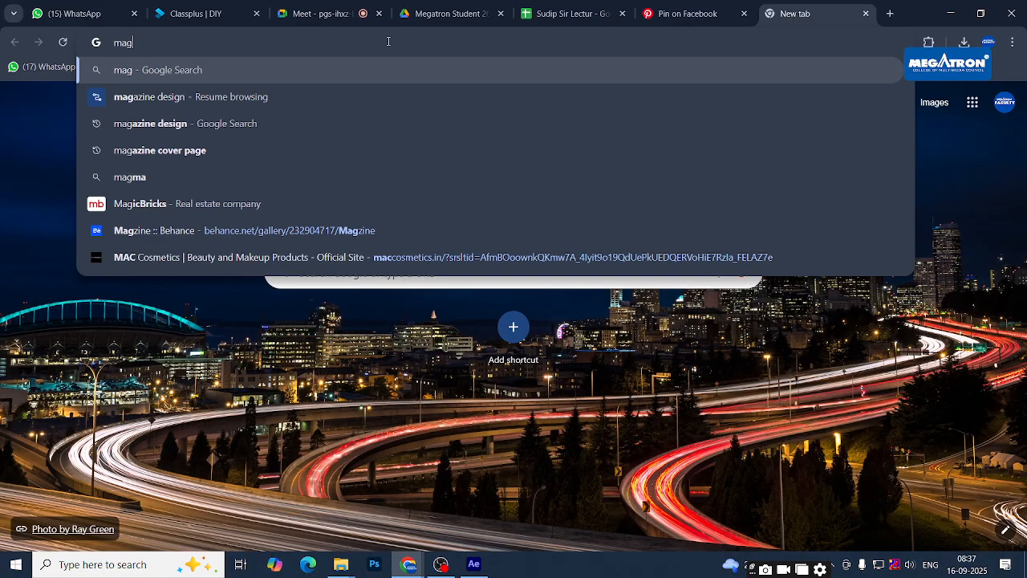
text(nifire)
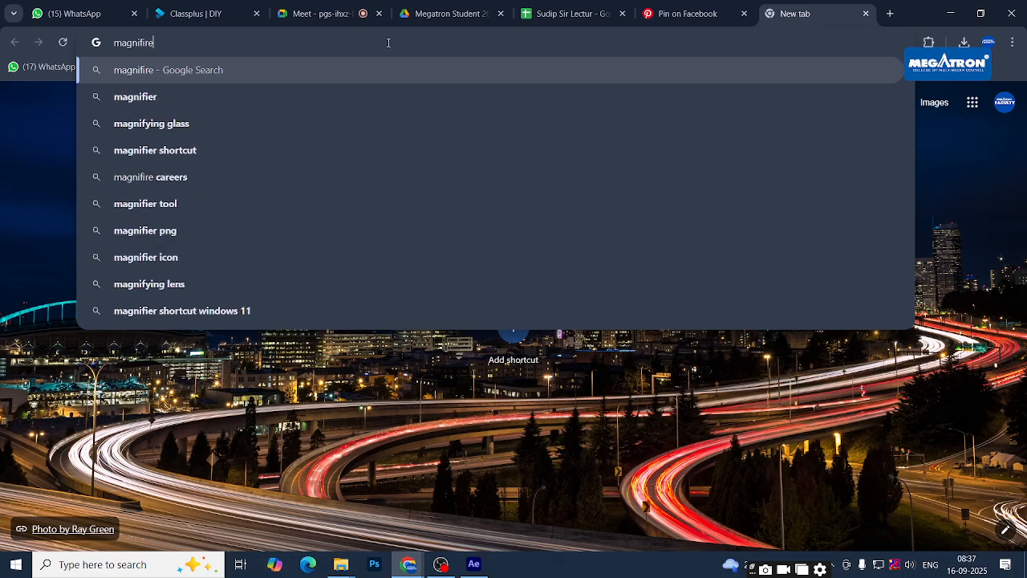
click(378, 106)
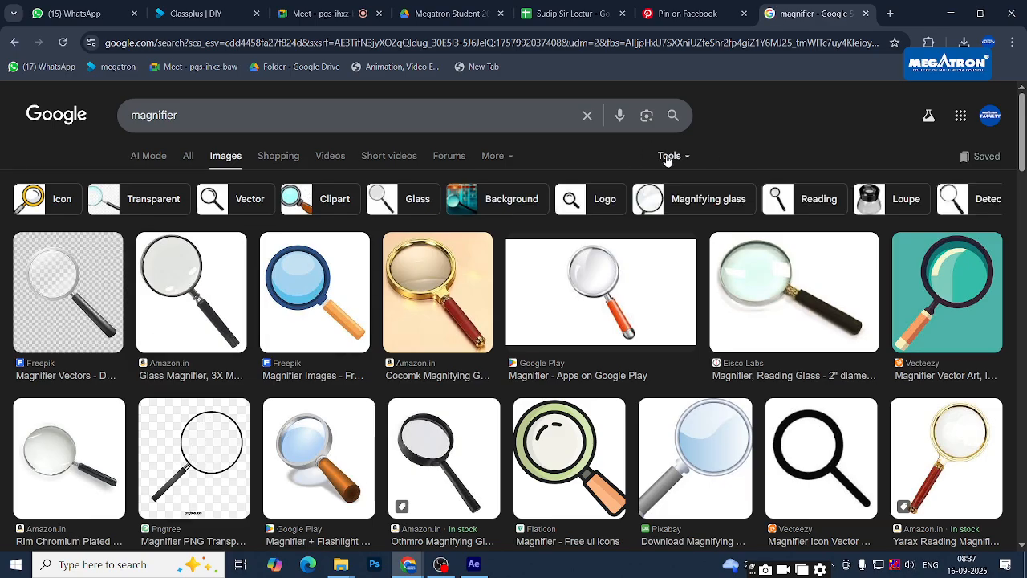
click(667, 157)
mouse_move(709, 205)
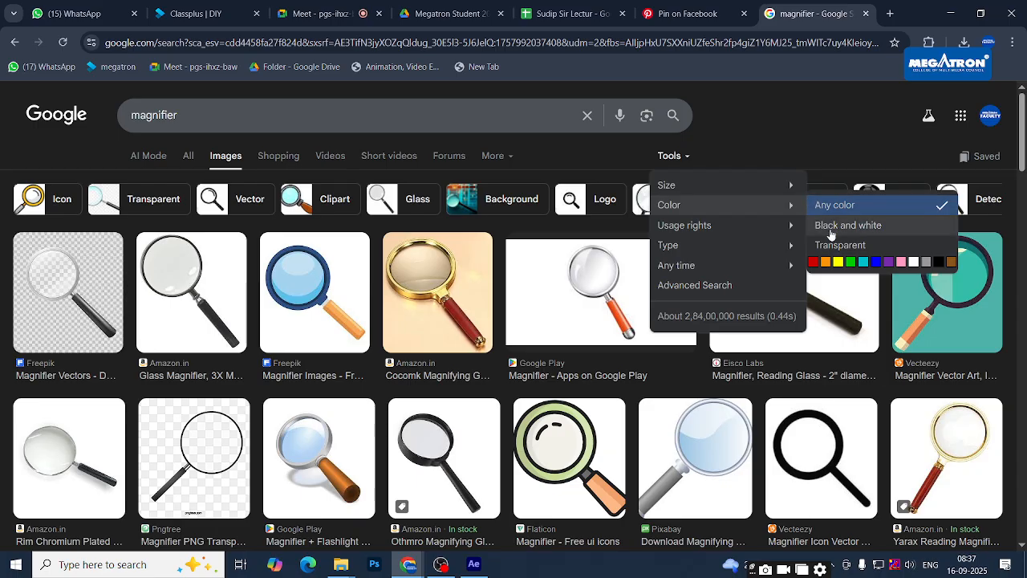
click(843, 245)
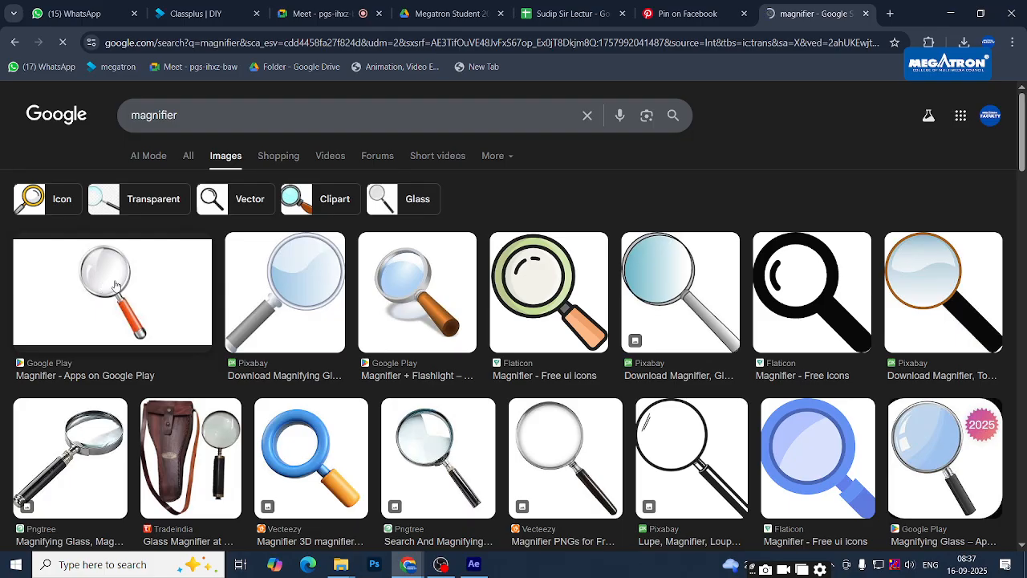
Preview the Vecteezy magnifier, the Pixabay outline magnifier, and two Pngtree magnifying glasses to compare their designs
click(548, 451)
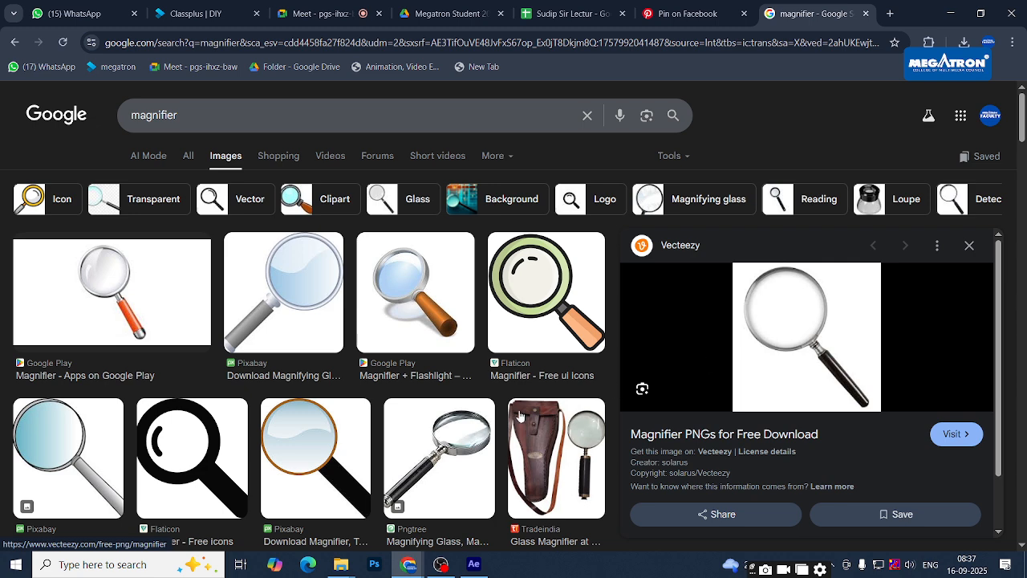
scroll(417, 293, down, 1)
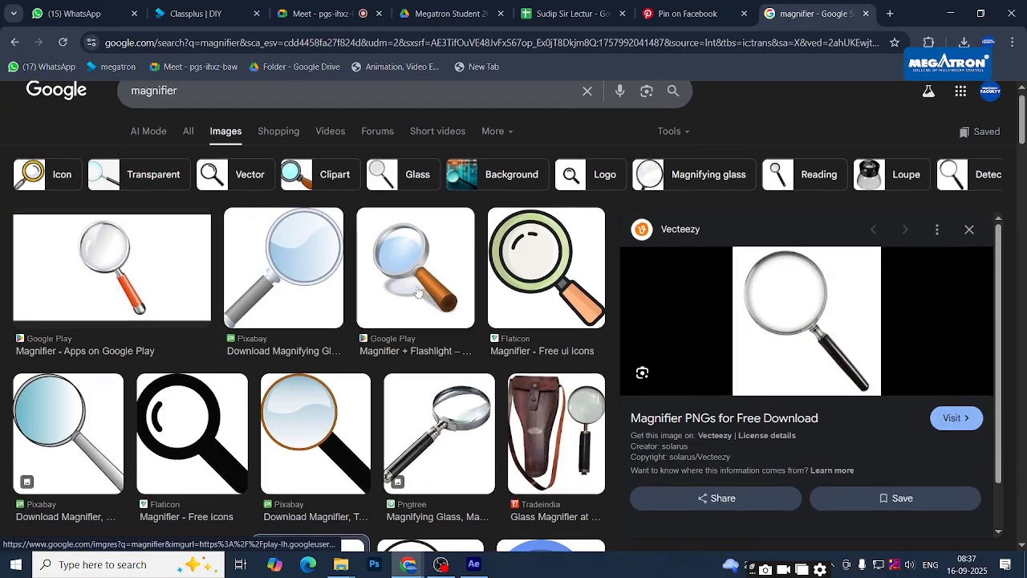
scroll(418, 292, down, 3)
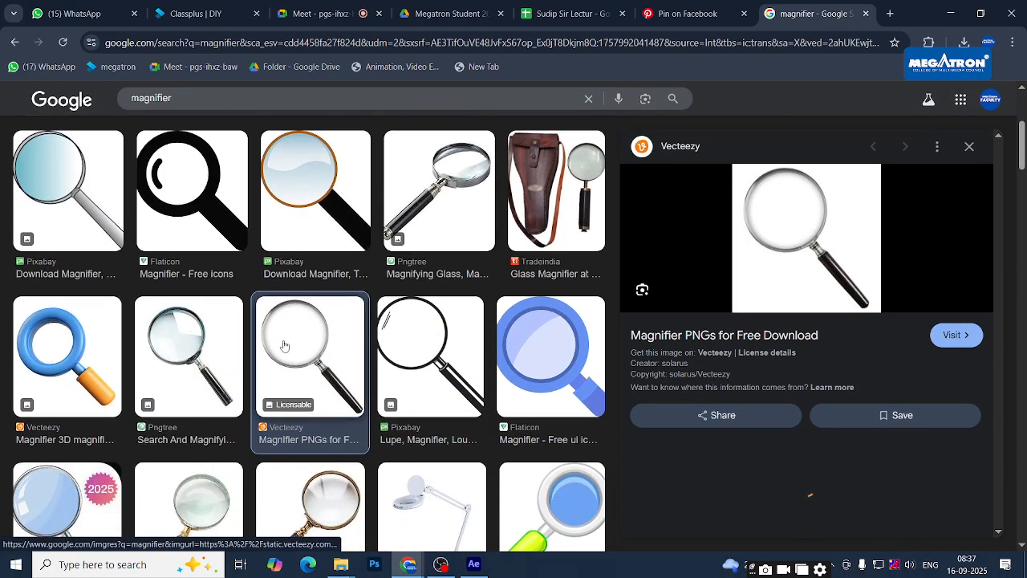
click(433, 347)
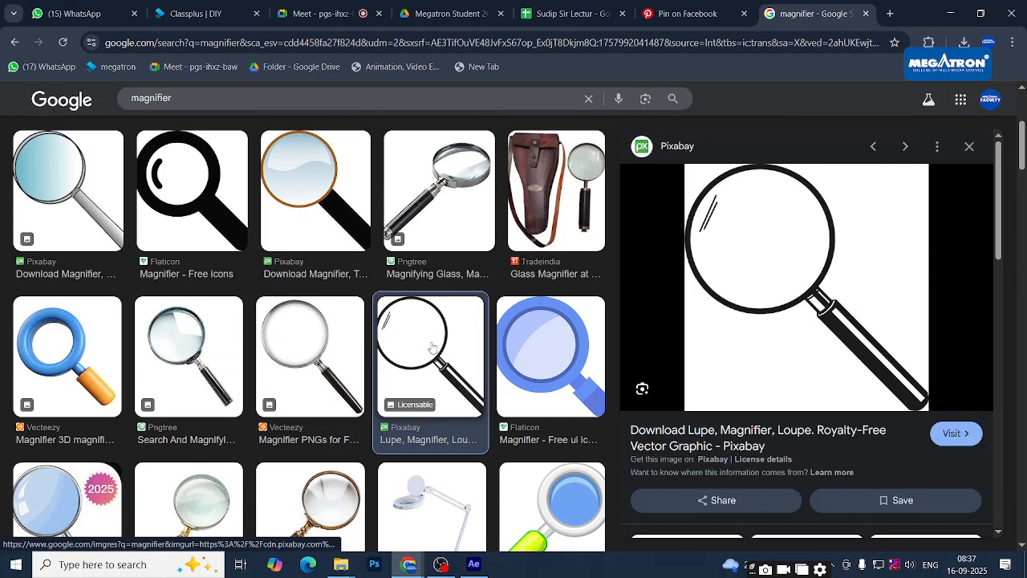
click(183, 353)
scroll(185, 365, down, 2)
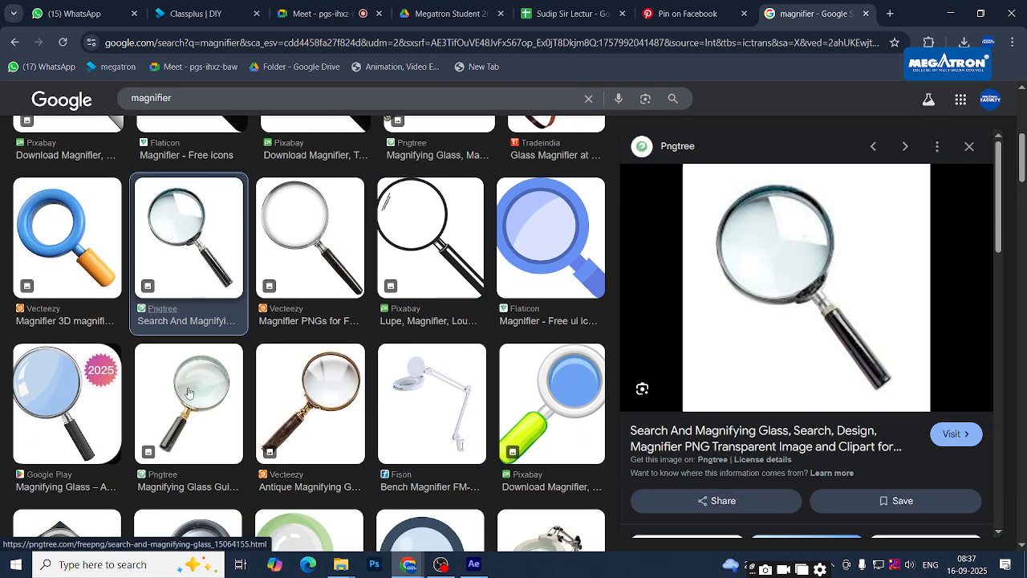
click(189, 376)
Preview the grey Iconfinder magnifier icon and the realistic Pngtree magnifying glass with the black handle
scroll(286, 367, down, 5)
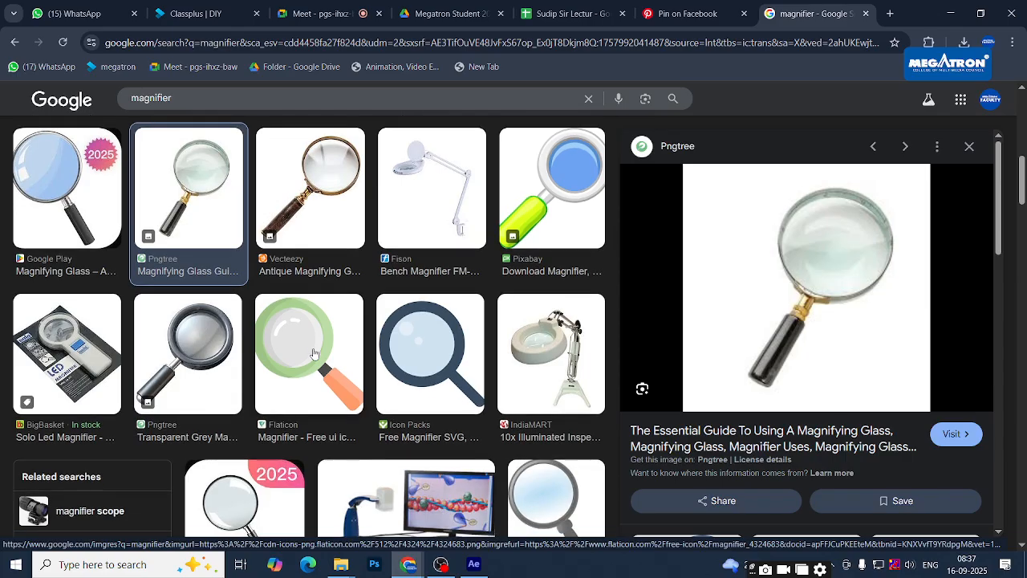
scroll(315, 353, down, 1)
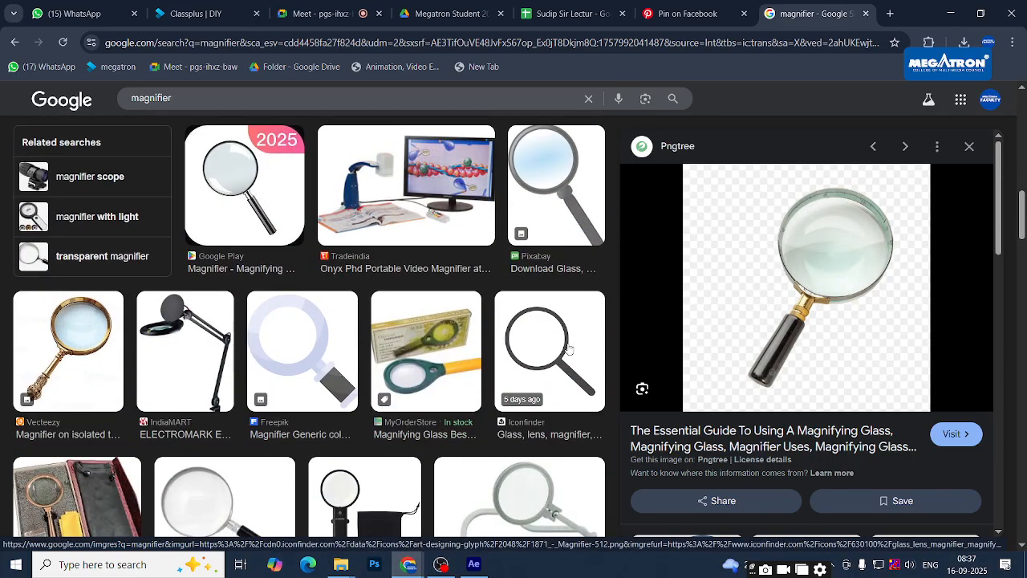
scroll(568, 349, down, 1)
click(562, 285)
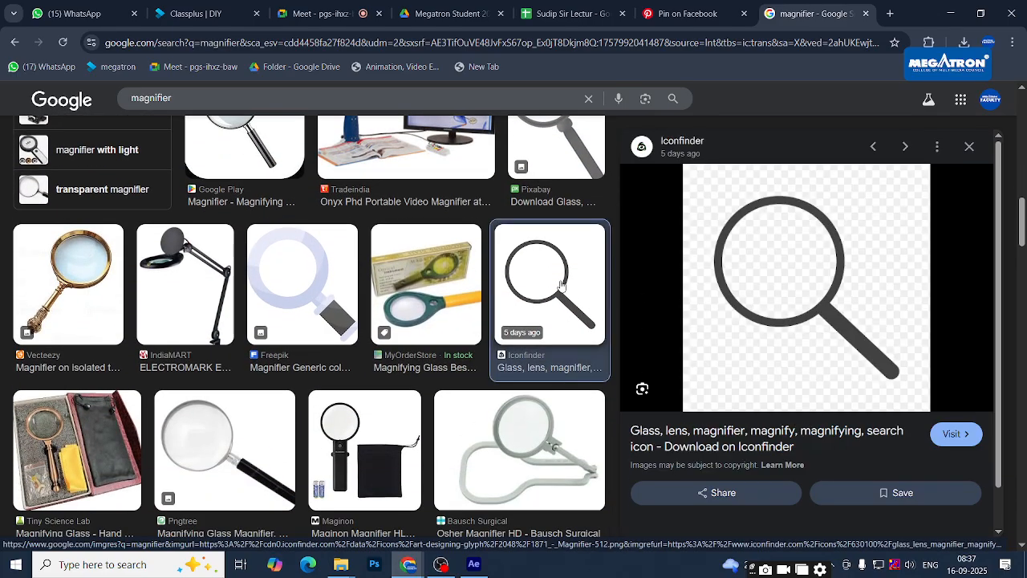
scroll(561, 285, down, 3)
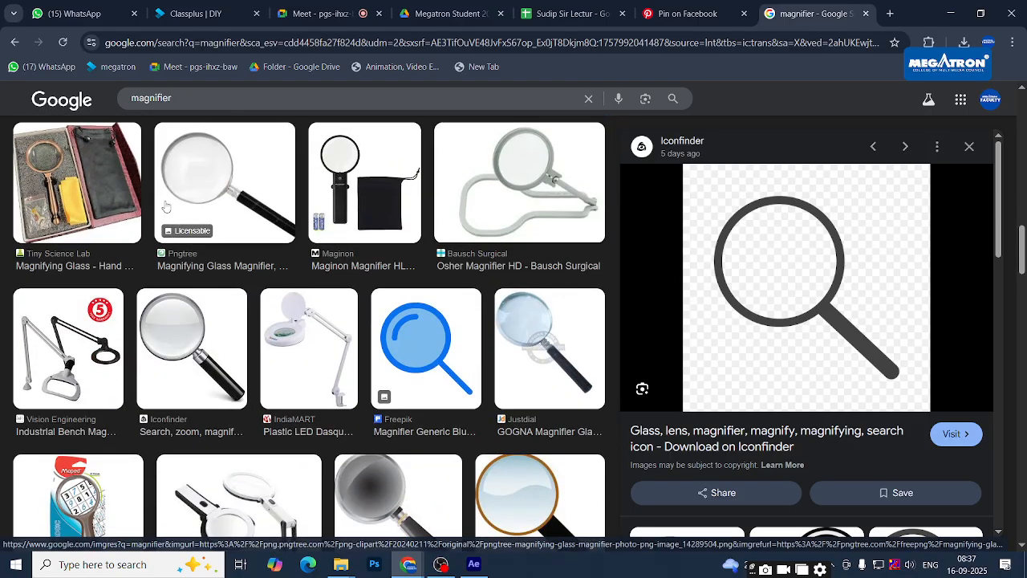
click(204, 183)
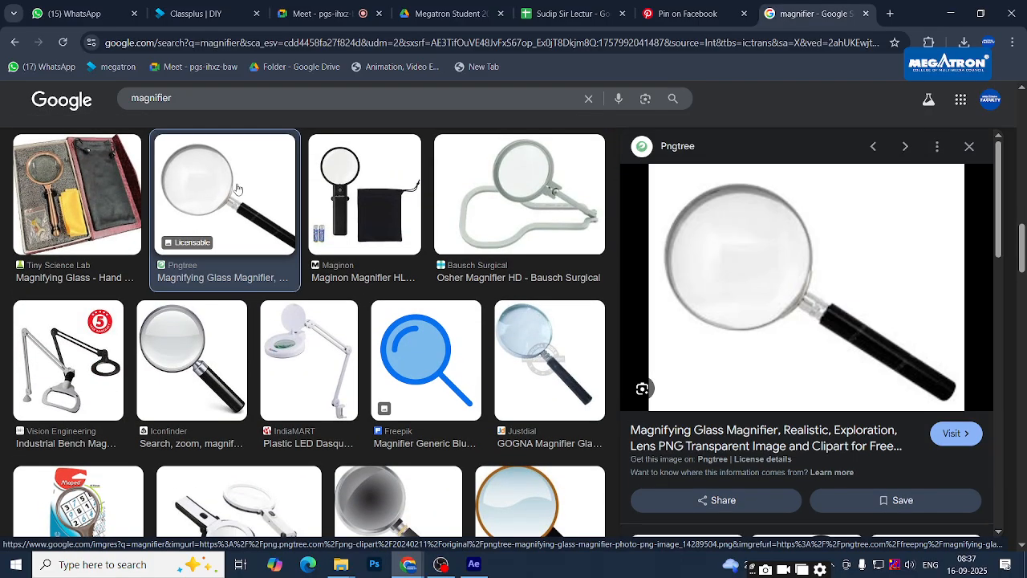
right_click(760, 250)
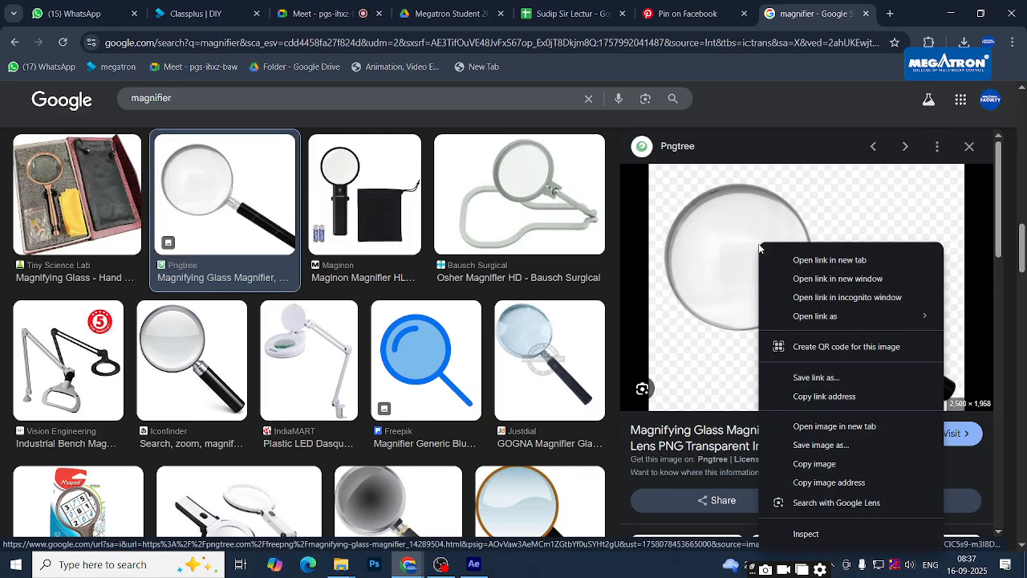
click(455, 368)
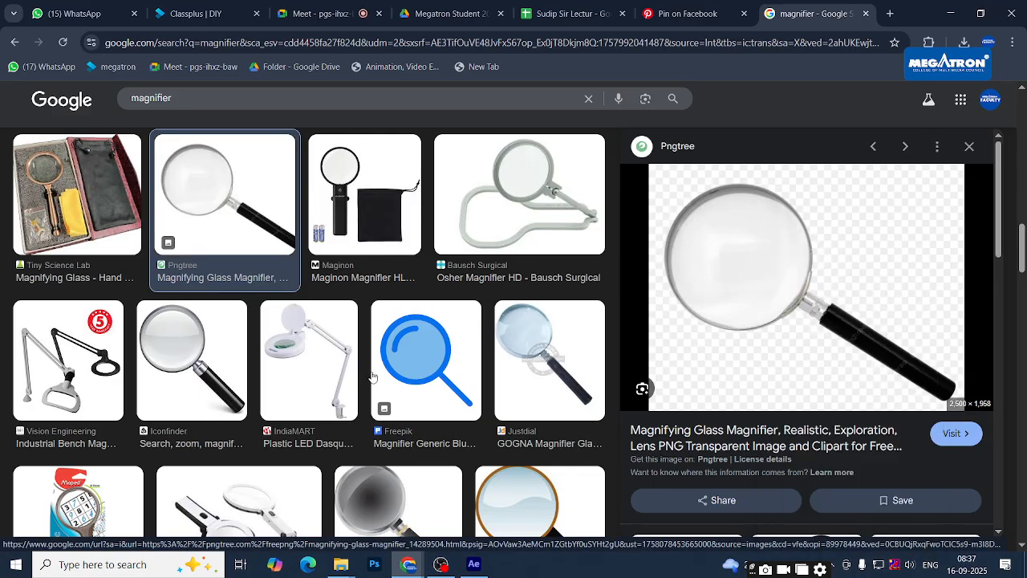
Look through the remaining transparent magnifier results for a suitable image and return to the selected Pngtree magnifying glass
scroll(381, 371, down, 2)
scroll(321, 383, down, 3)
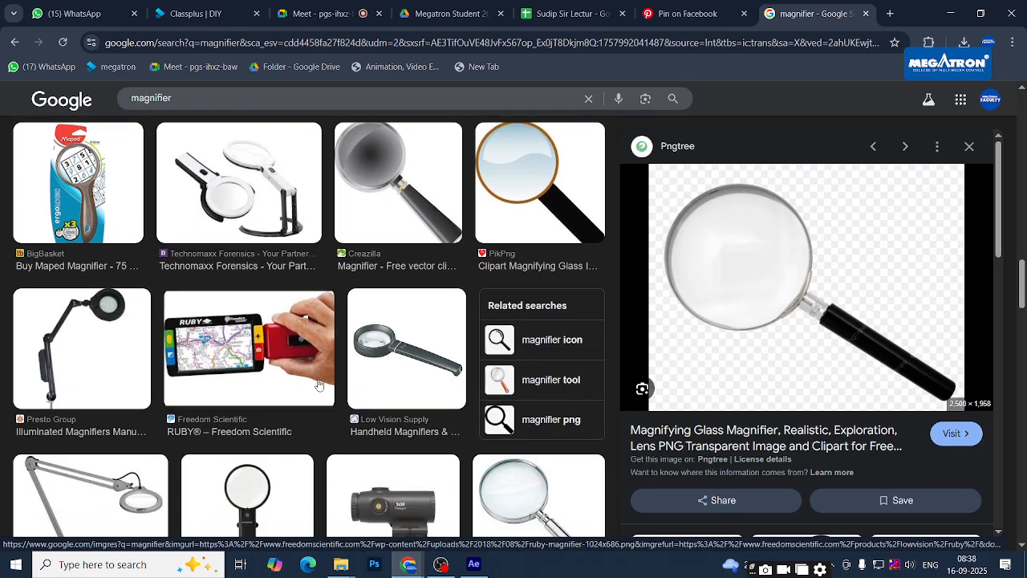
scroll(83, 416, down, 2)
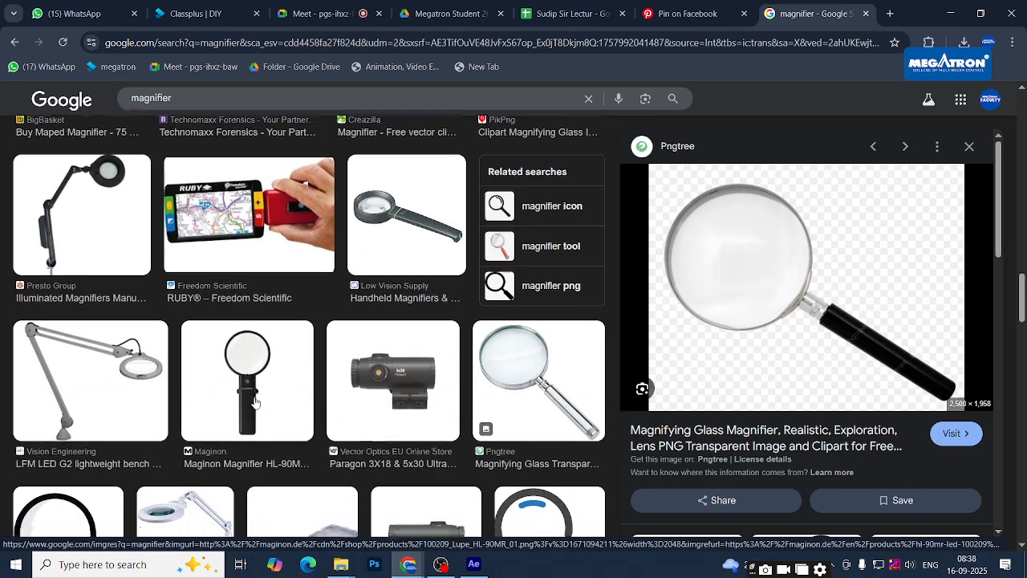
scroll(83, 415, down, 4)
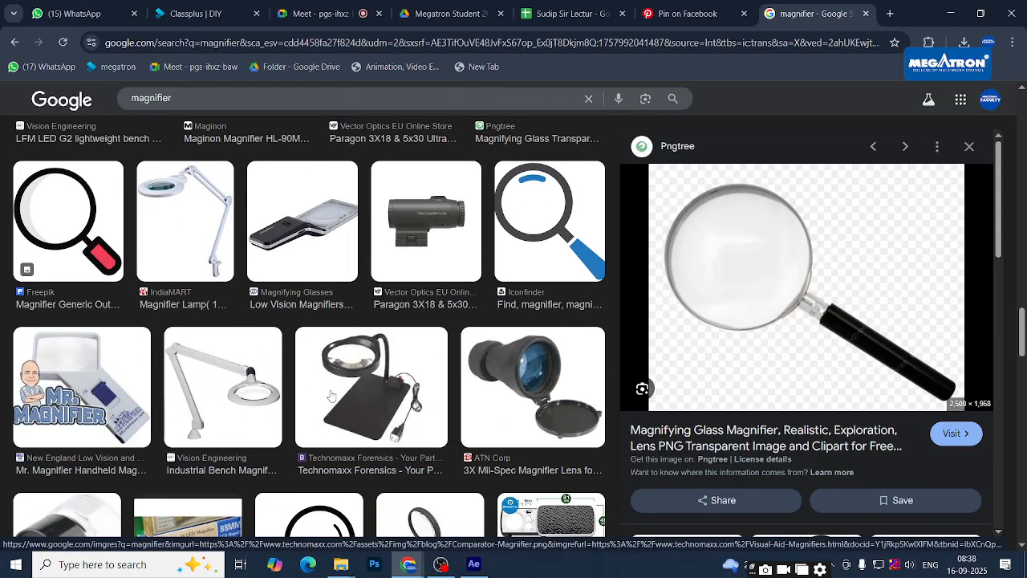
scroll(272, 394, down, 3)
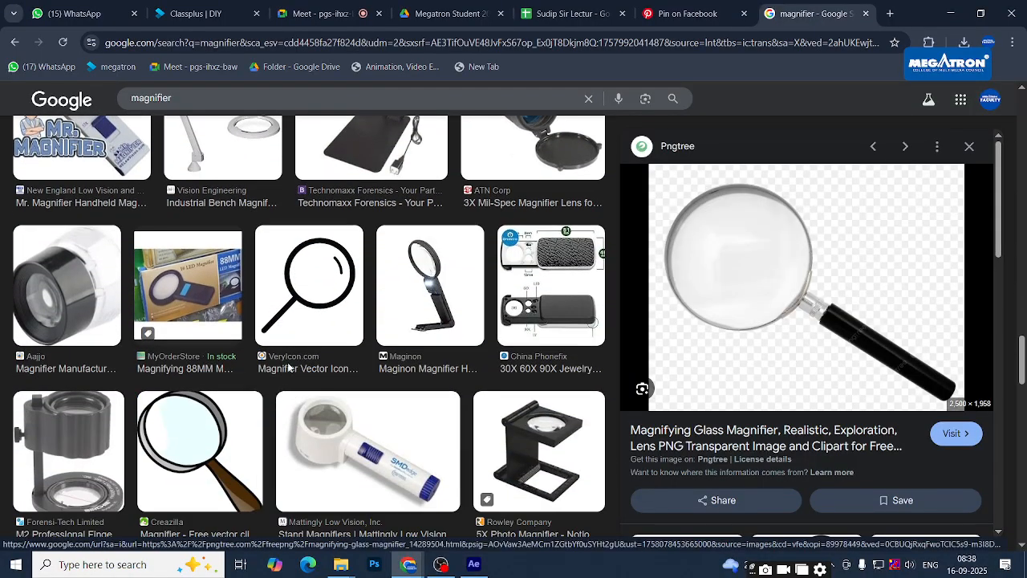
scroll(243, 323, down, 3)
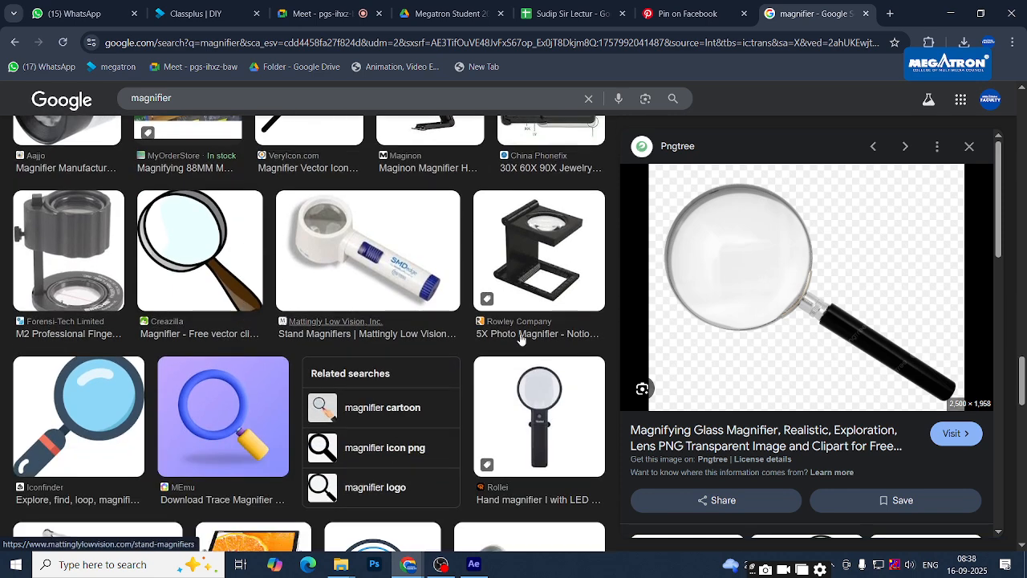
scroll(269, 374, down, 1)
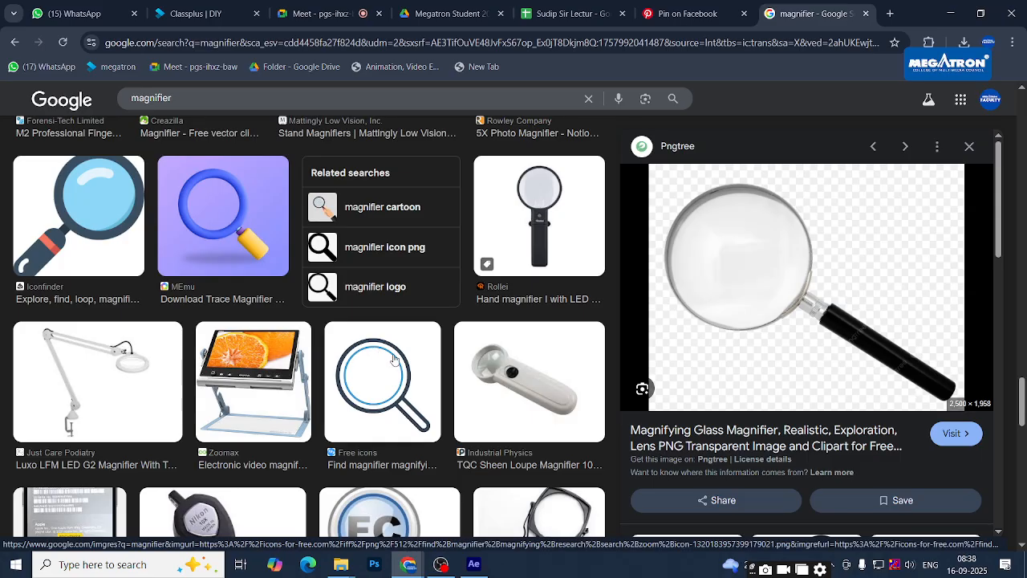
scroll(394, 360, down, 5)
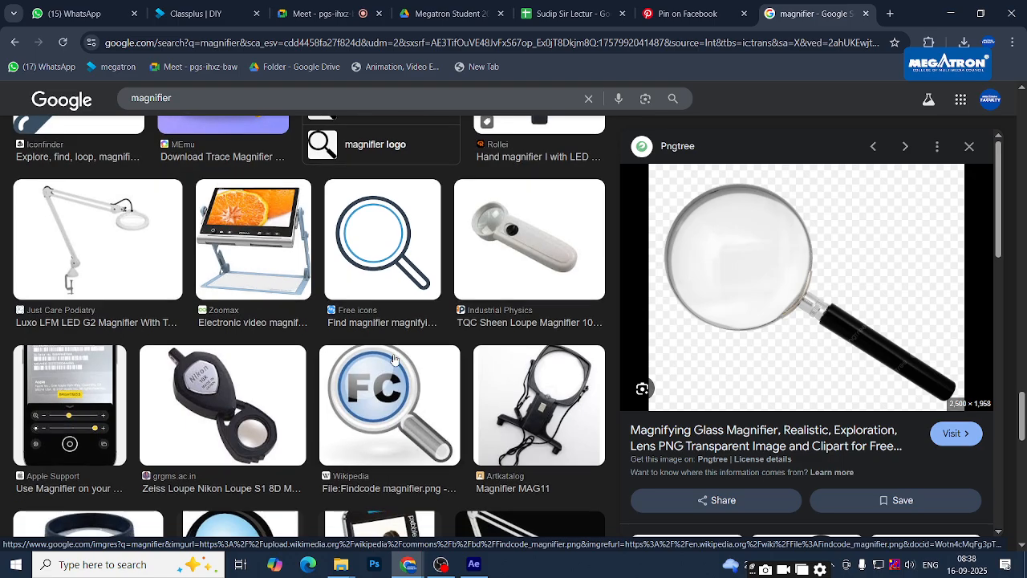
scroll(394, 359, down, 2)
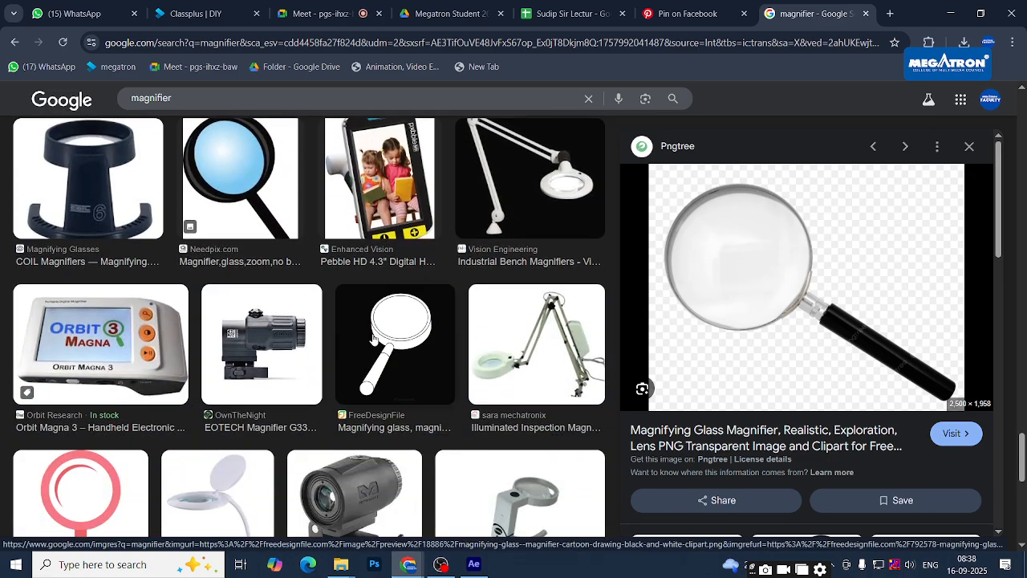
scroll(342, 390, down, 2)
scroll(343, 391, down, 3)
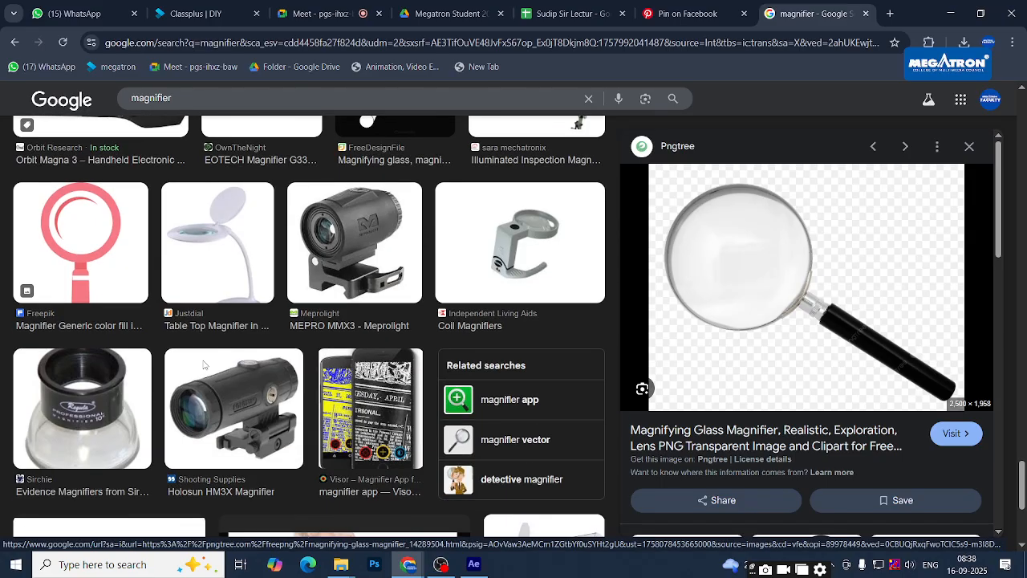
scroll(545, 356, up, 5)
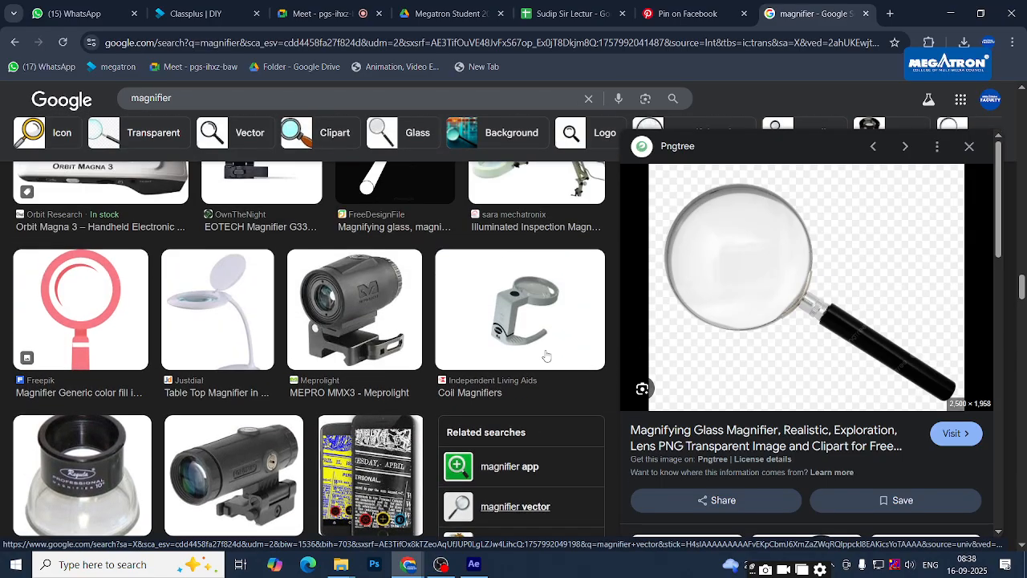
scroll(545, 349, up, 4)
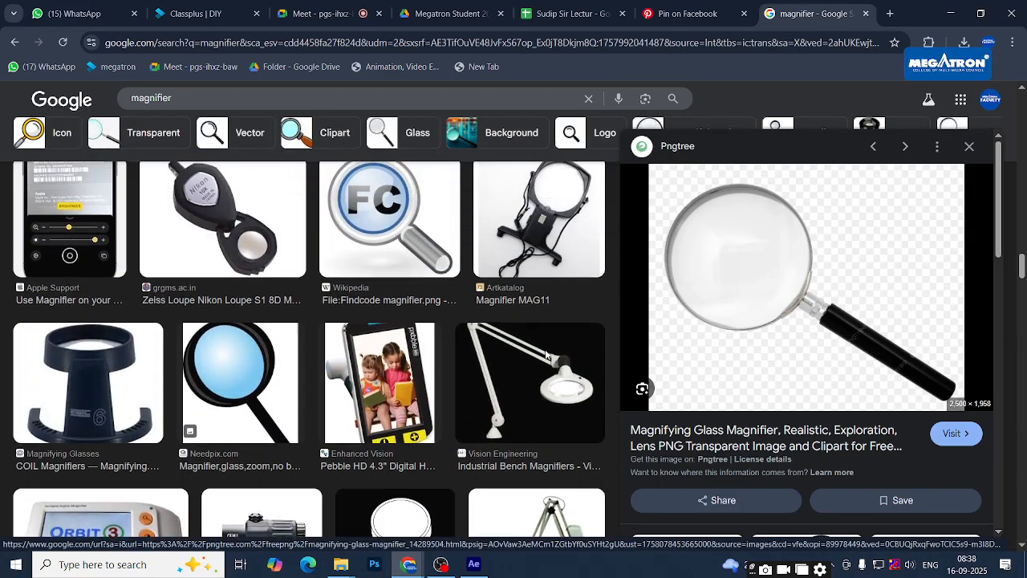
right_click(734, 247)
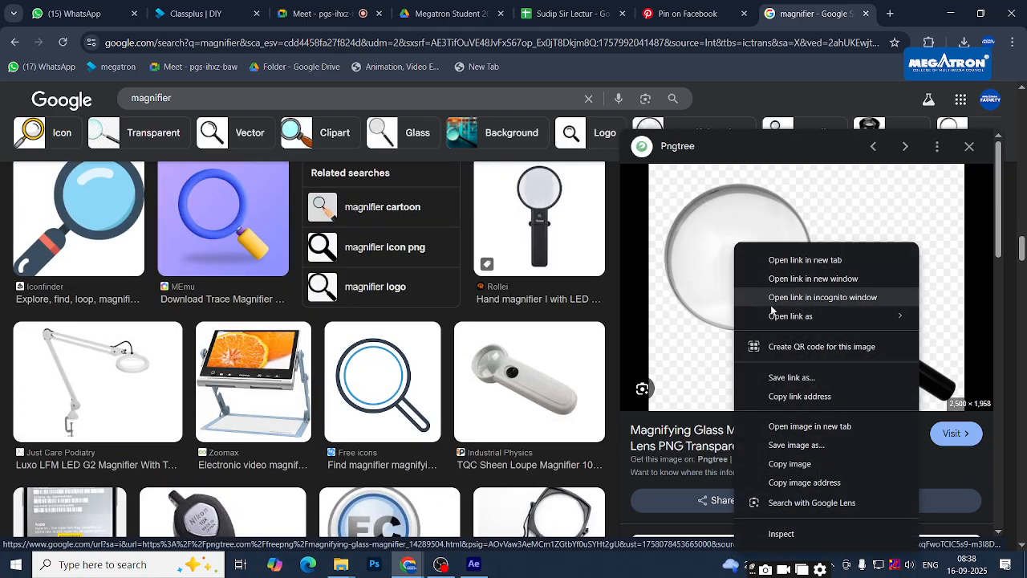
click(336, 294)
scroll(385, 305, down, 5)
scroll(417, 316, down, 3)
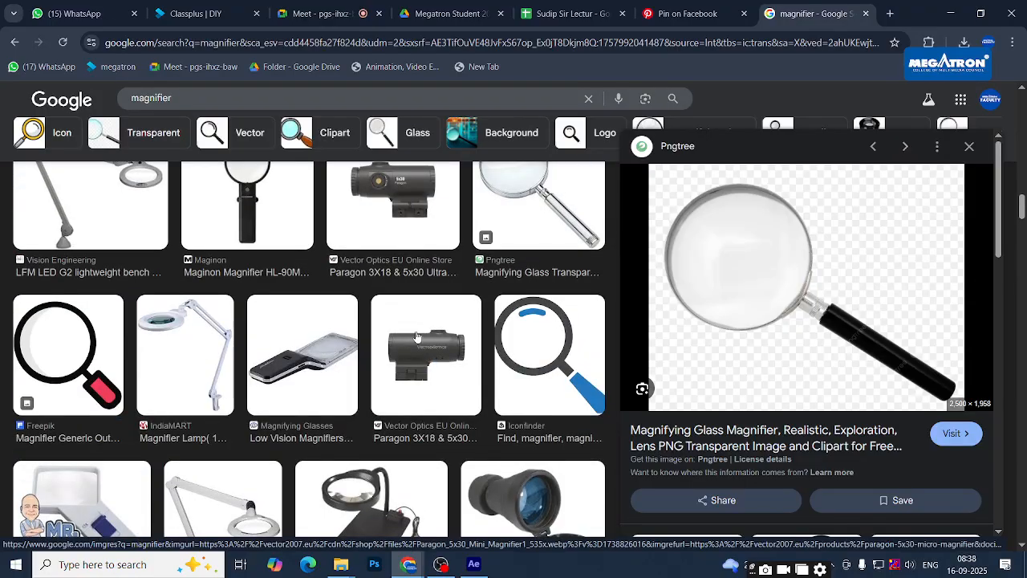
scroll(421, 337, up, 6)
scroll(423, 347, up, 5)
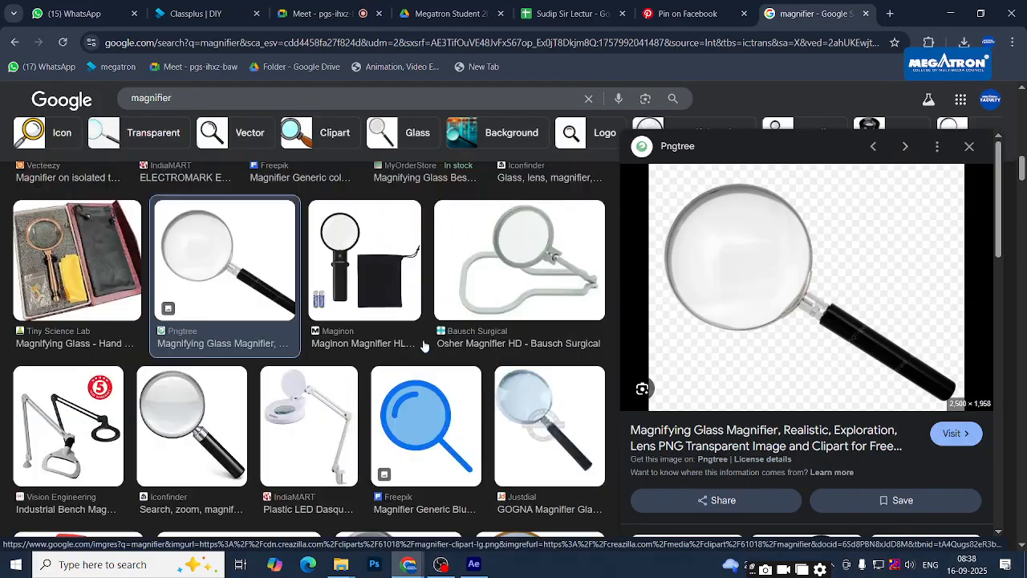
Start saving the grey Iconfinder magnifier icon as a PNG and go to the After effects 1 sept 2025 folder on drive G
click(539, 242)
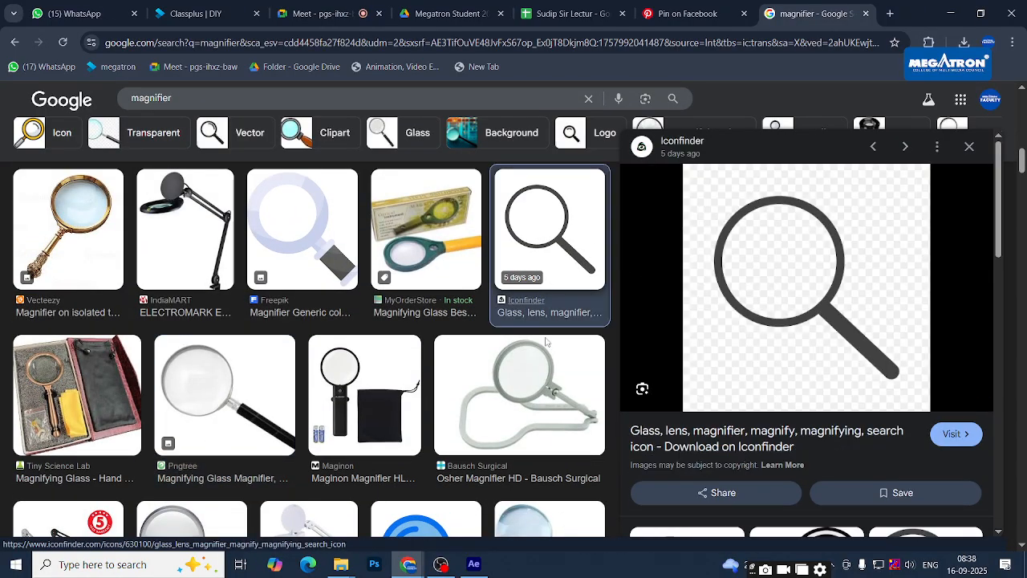
right_click(799, 244)
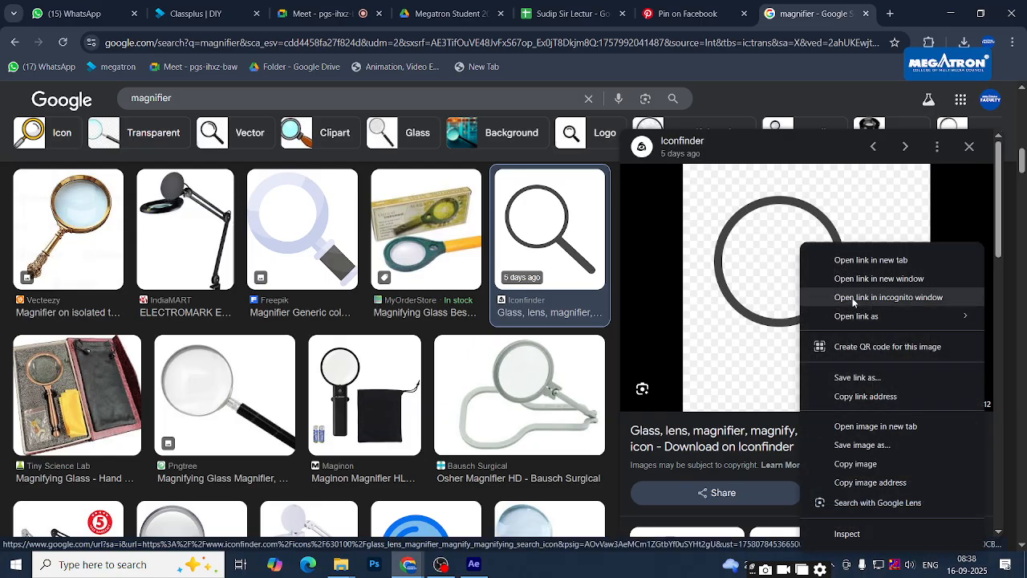
click(885, 452)
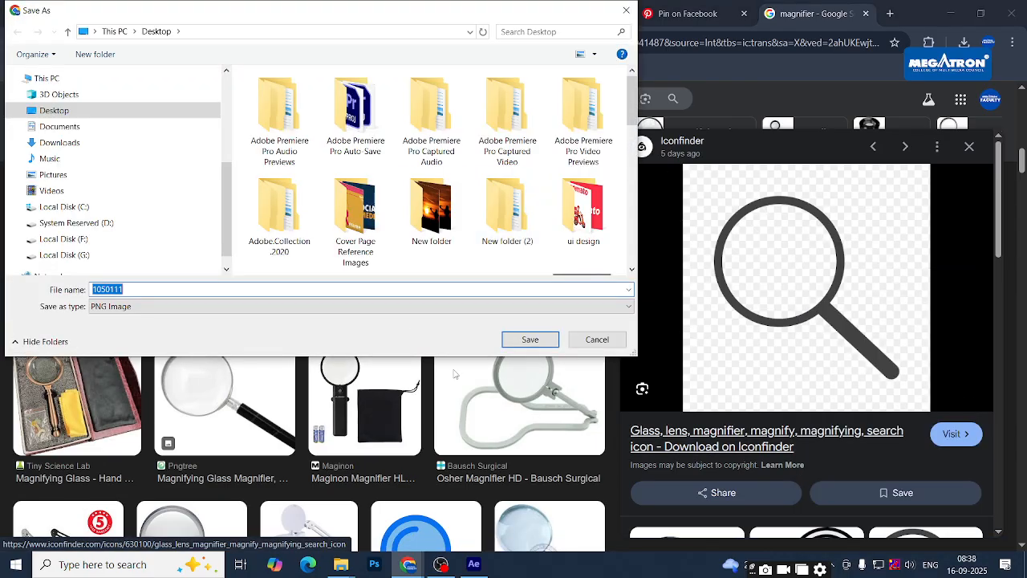
scroll(97, 177, down, 1)
click(120, 220)
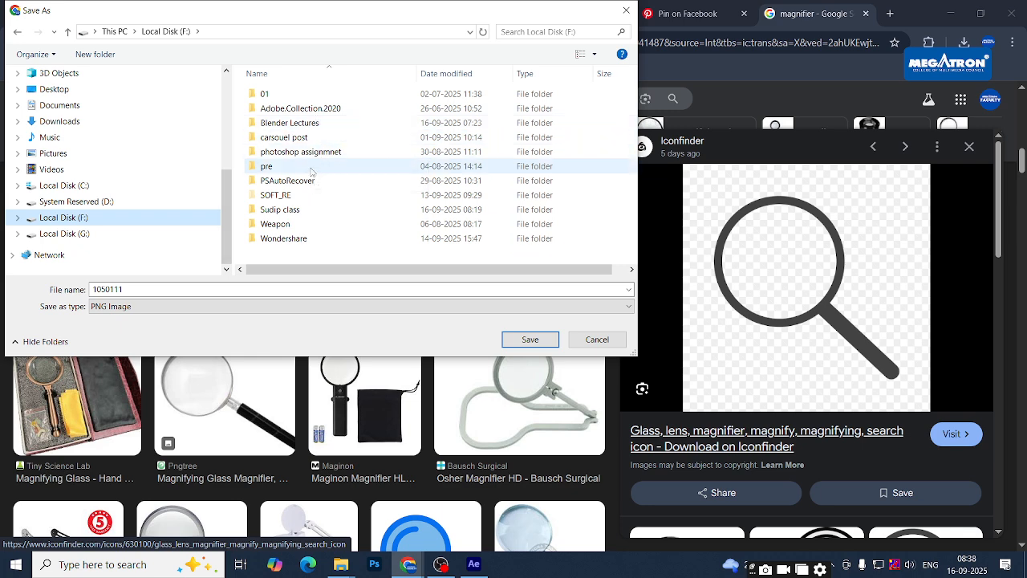
scroll(311, 170, right, 1)
click(178, 233)
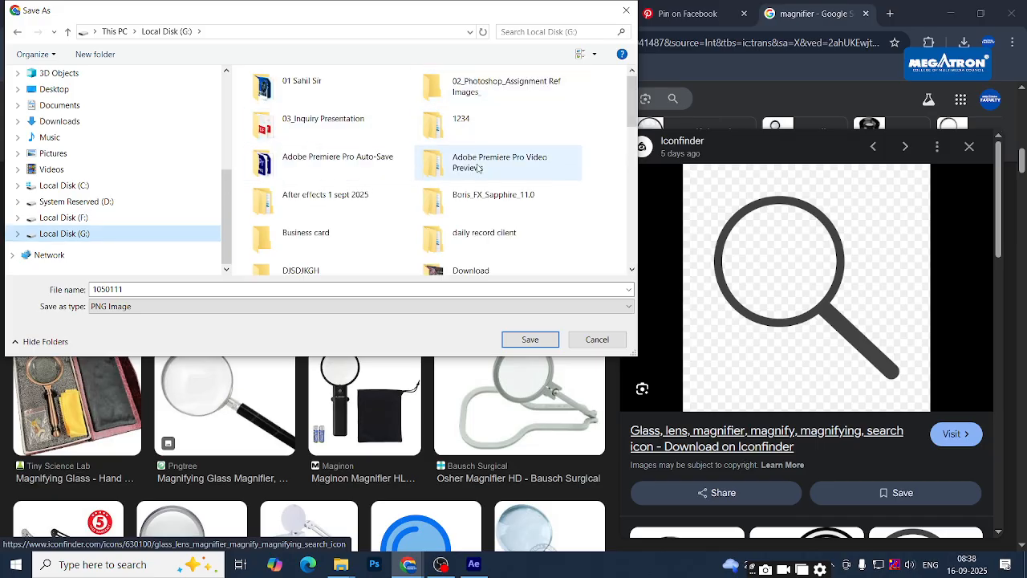
double_click(308, 199)
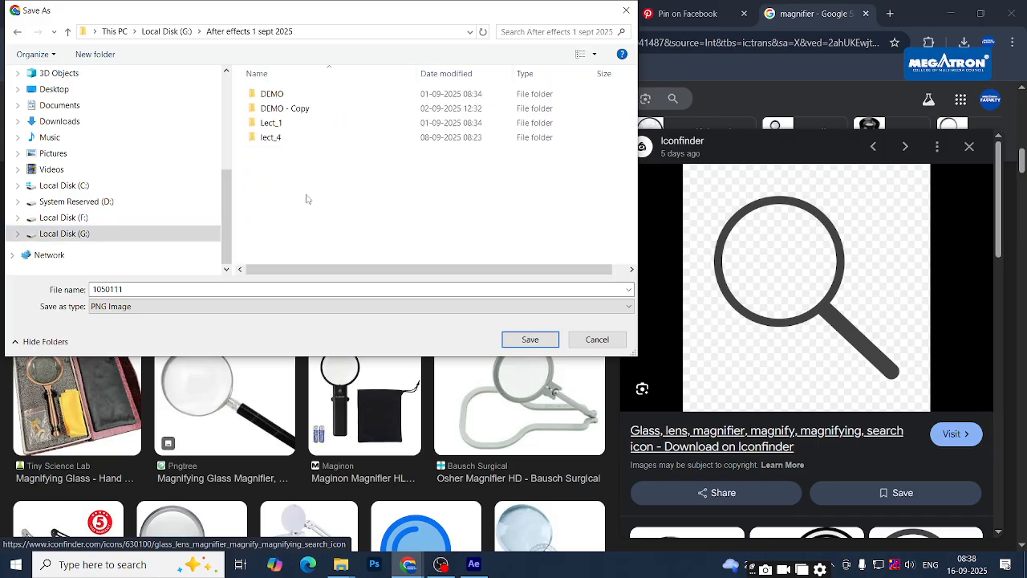
Duplicate the DEMO - Copy folder and rename the duplicate Lect_6
click(279, 110)
drag(278, 115, 312, 184)
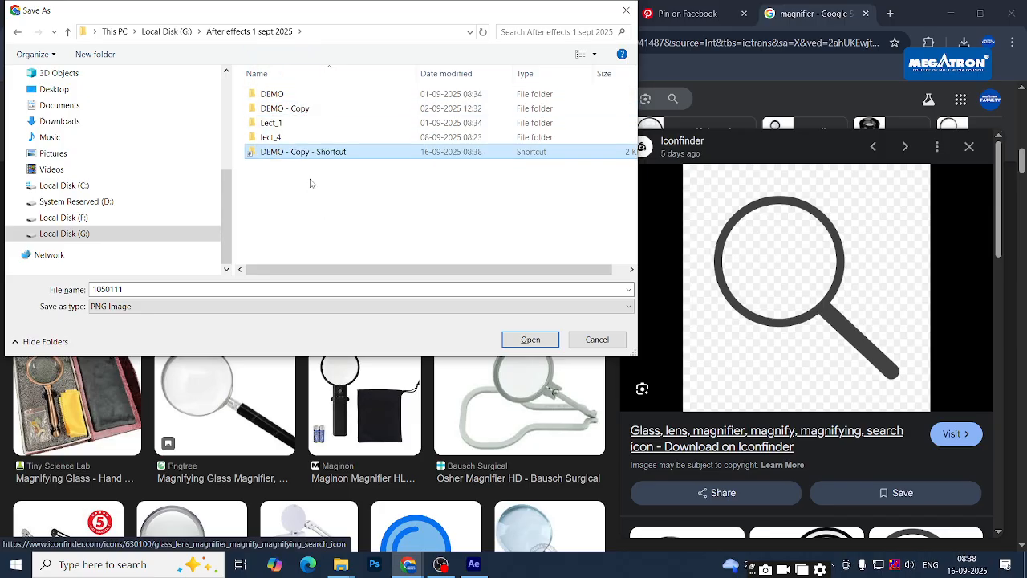
click(305, 110)
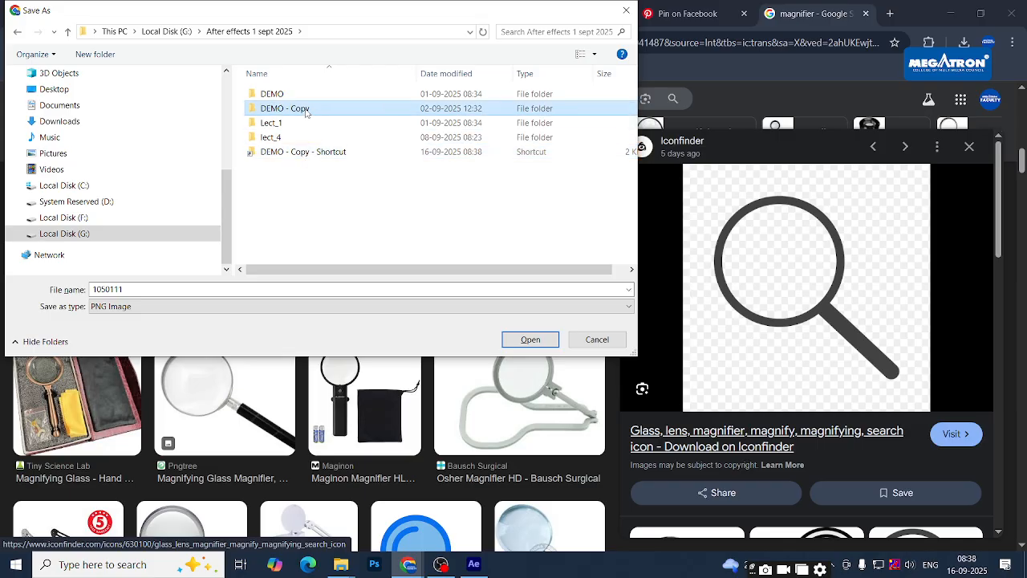
key(ctrl+c)
key(ctrl+v)
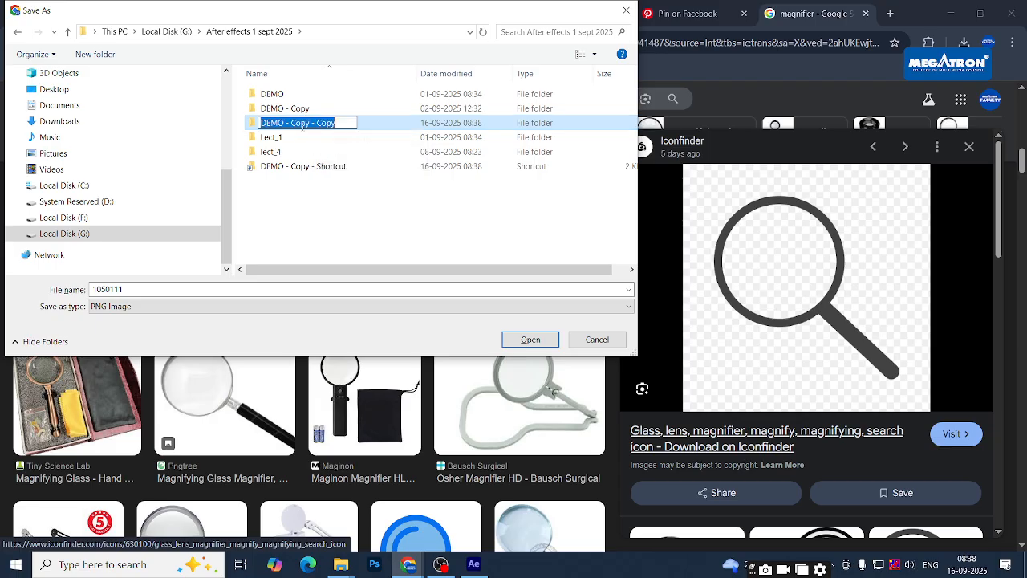
click(277, 139)
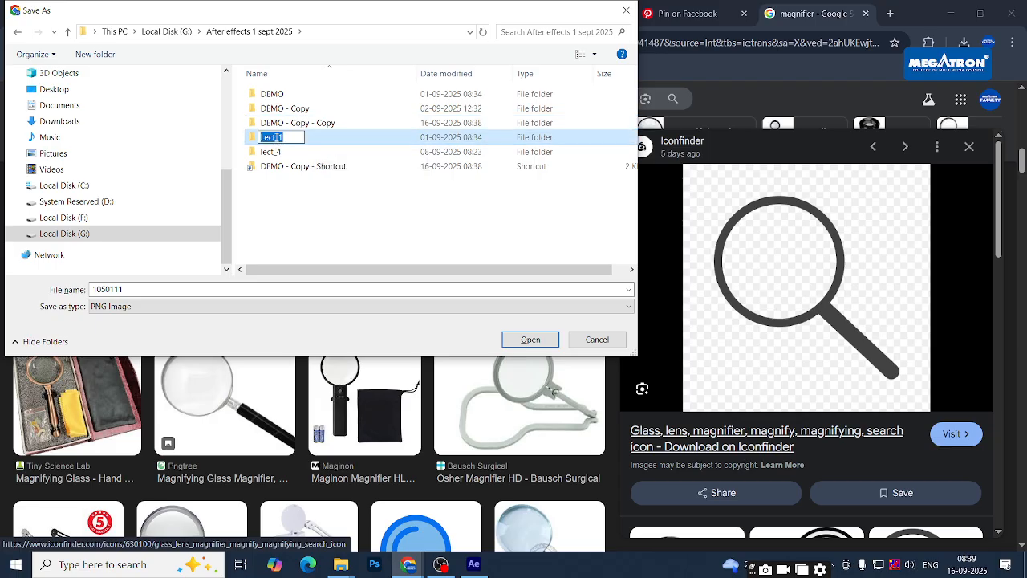
click(282, 123)
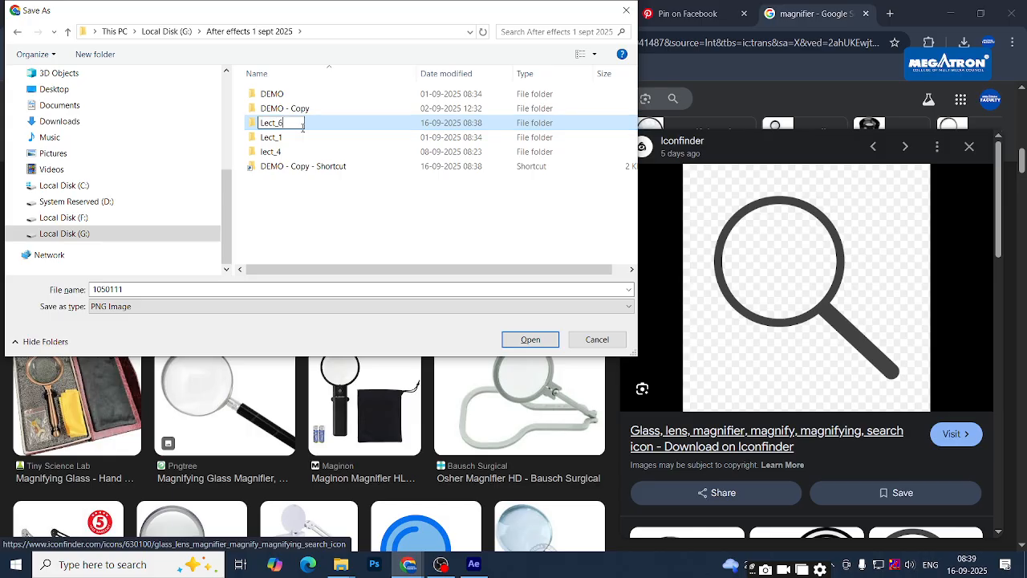
click(330, 217)
Save the magnifier image as 1050111 in the source file folder inside Lect_6
double_click(305, 151)
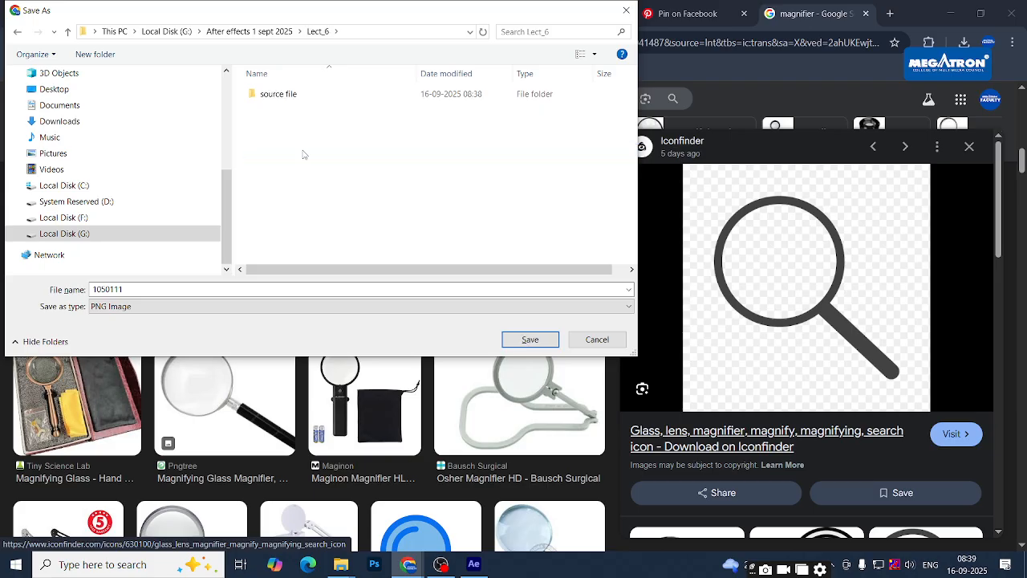
double_click(335, 97)
click(525, 345)
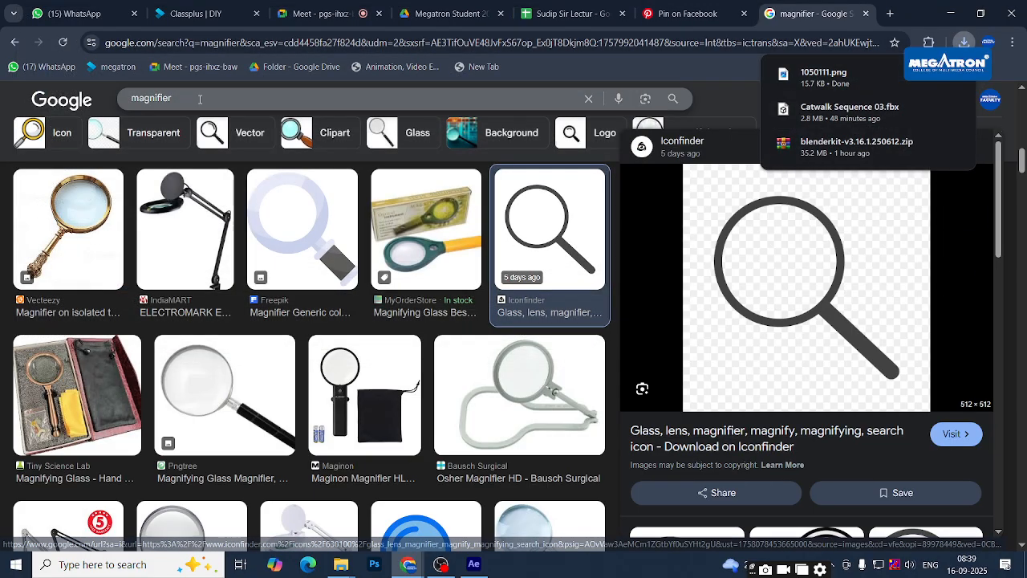
Search Google Images for chart and look through the results for a suitable chart image
drag(185, 97, 105, 89)
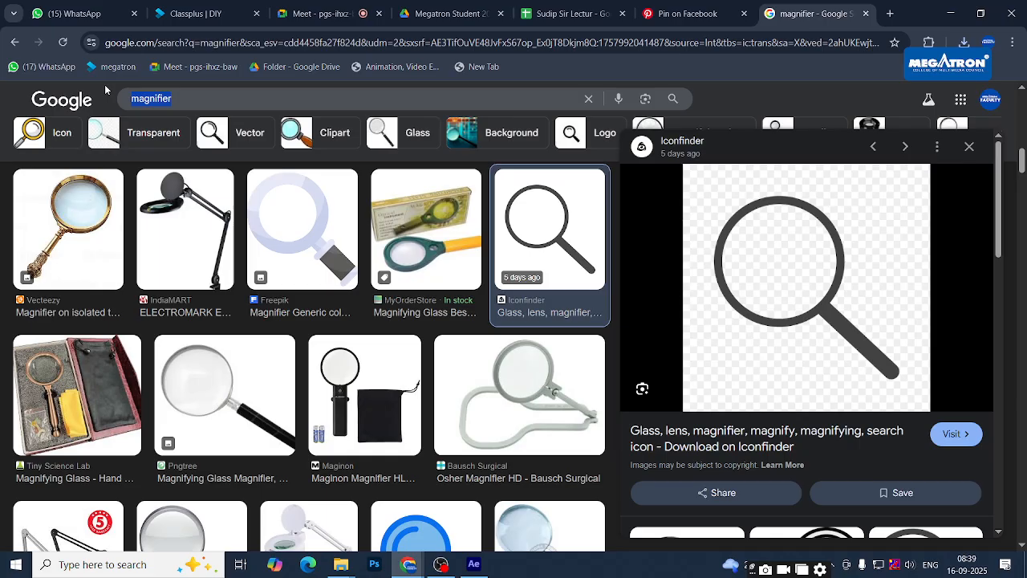
text(chart)
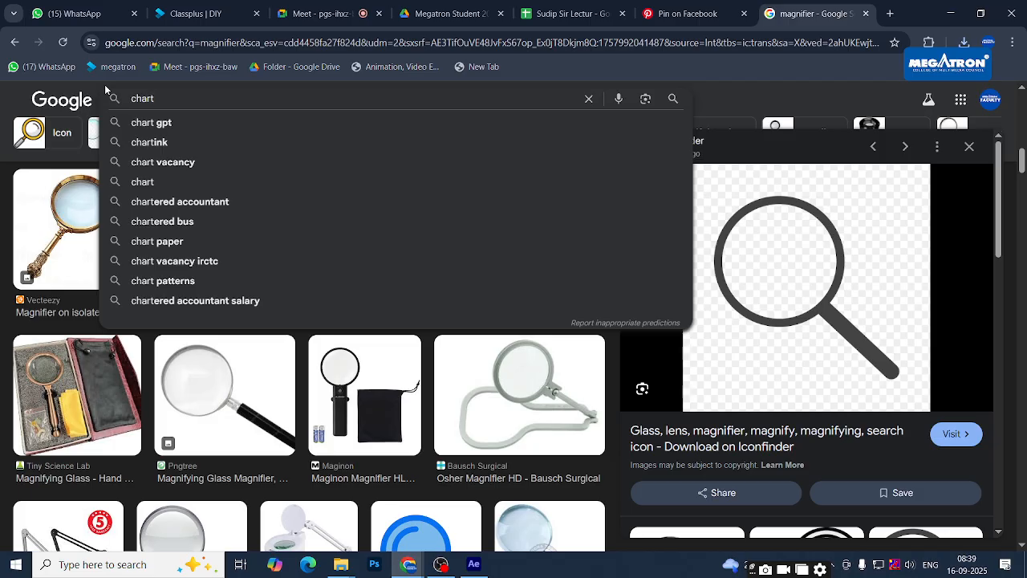
key(Return)
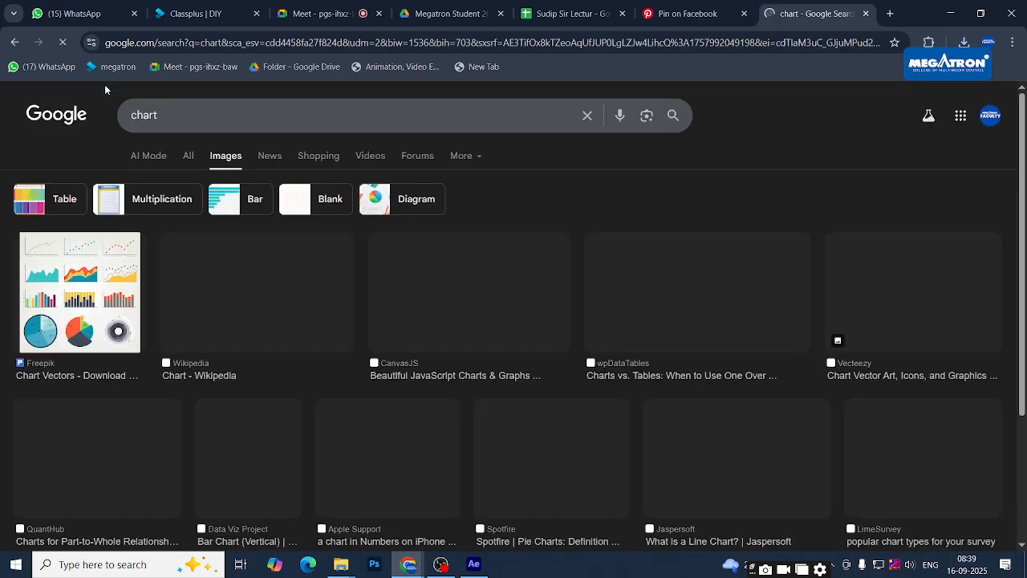
scroll(271, 358, down, 6)
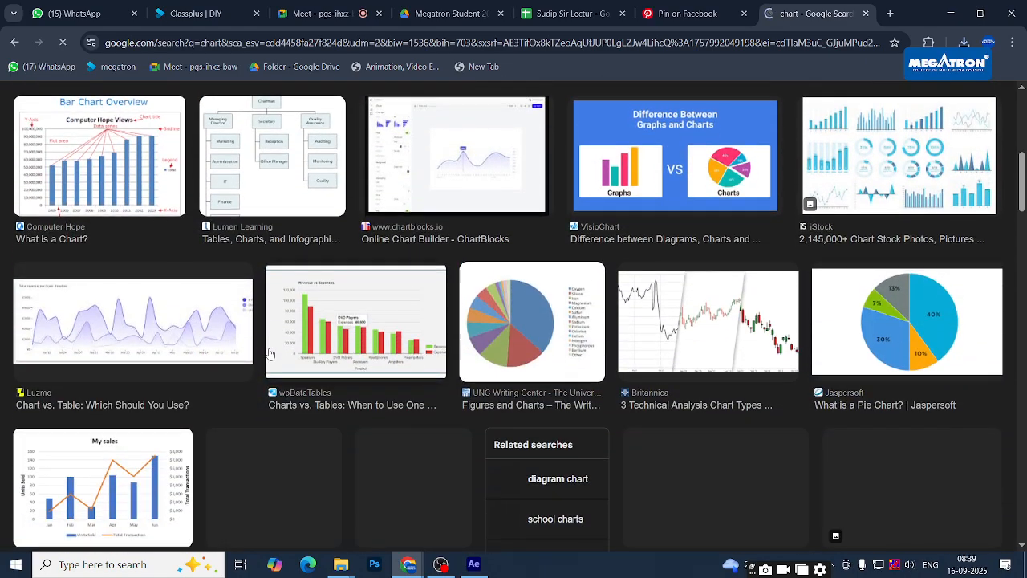
scroll(271, 354, down, 4)
scroll(319, 327, down, 1)
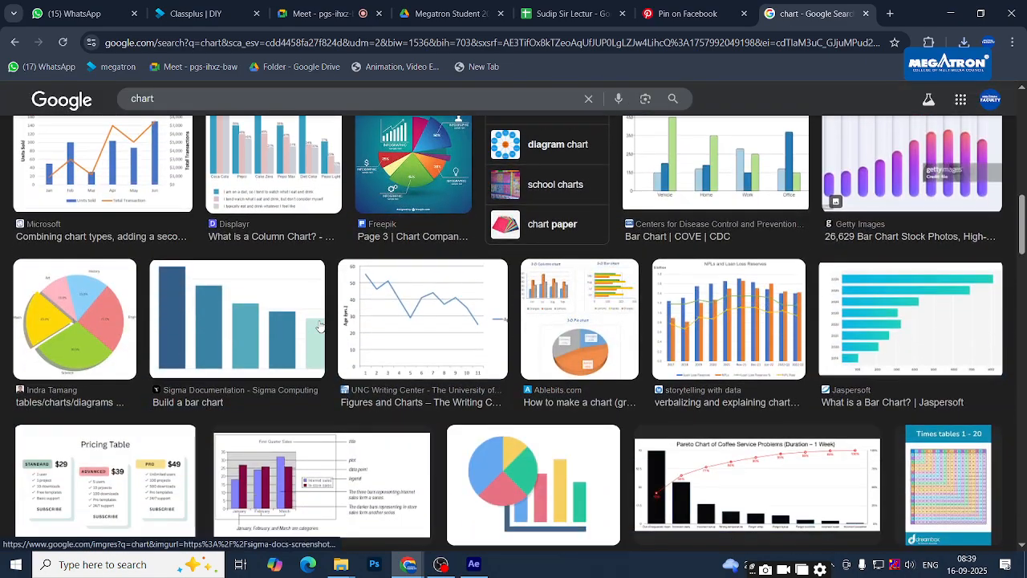
Find the Amazon.in periodic table chart among the image results and save it as a JPEG in the Lect_6 source file folder
scroll(426, 321, down, 3)
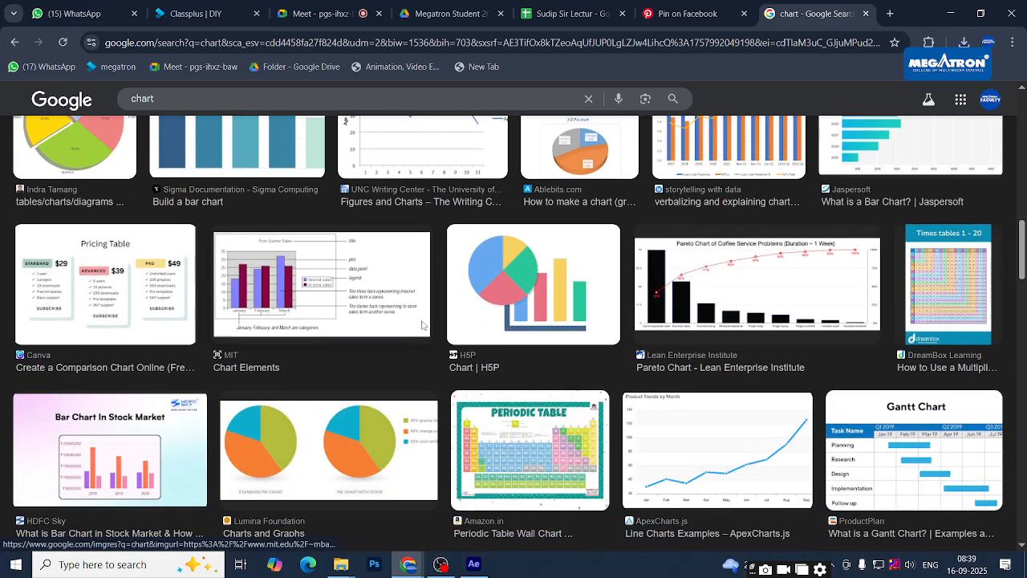
click(504, 431)
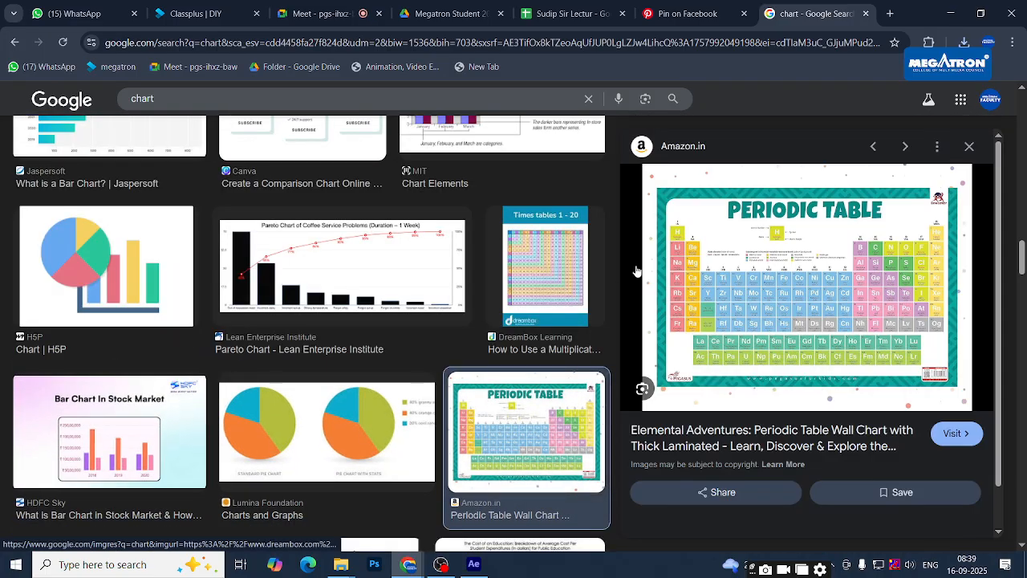
right_click(721, 218)
click(782, 420)
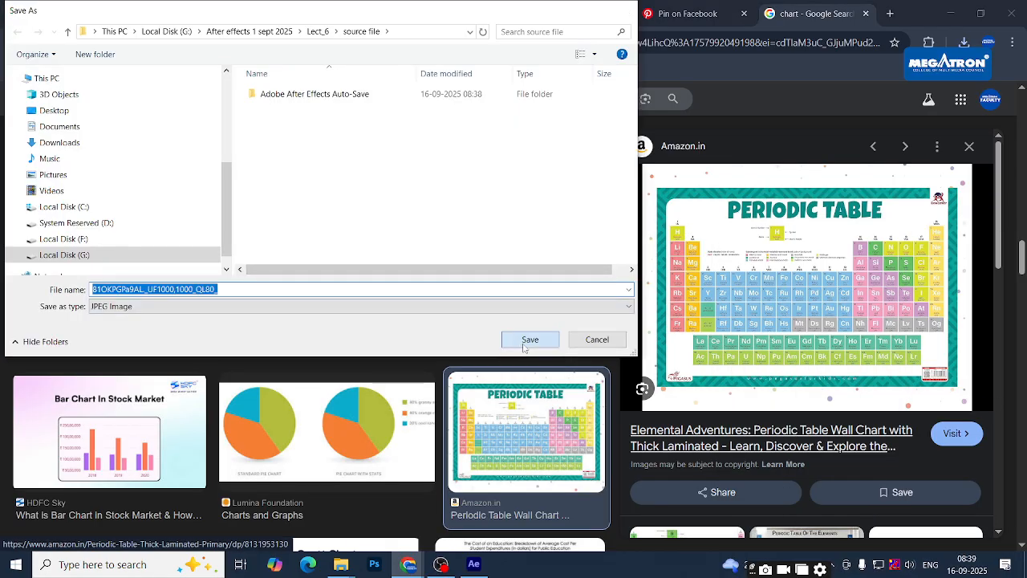
click(529, 339)
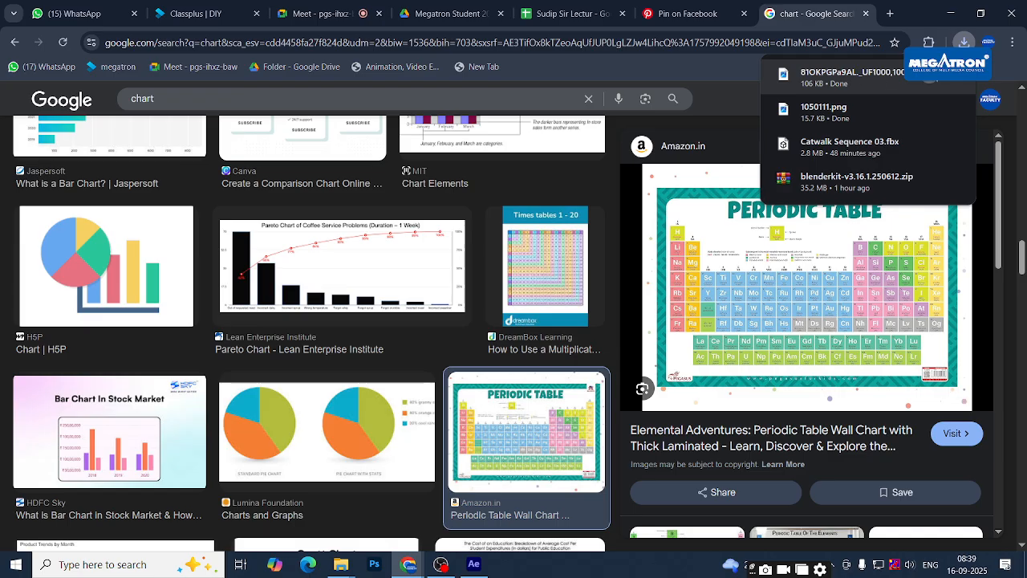
Import the periodic table JPEG and 1050111.png from the source file folder into After Effects and add both to Comp 1
click(929, 76)
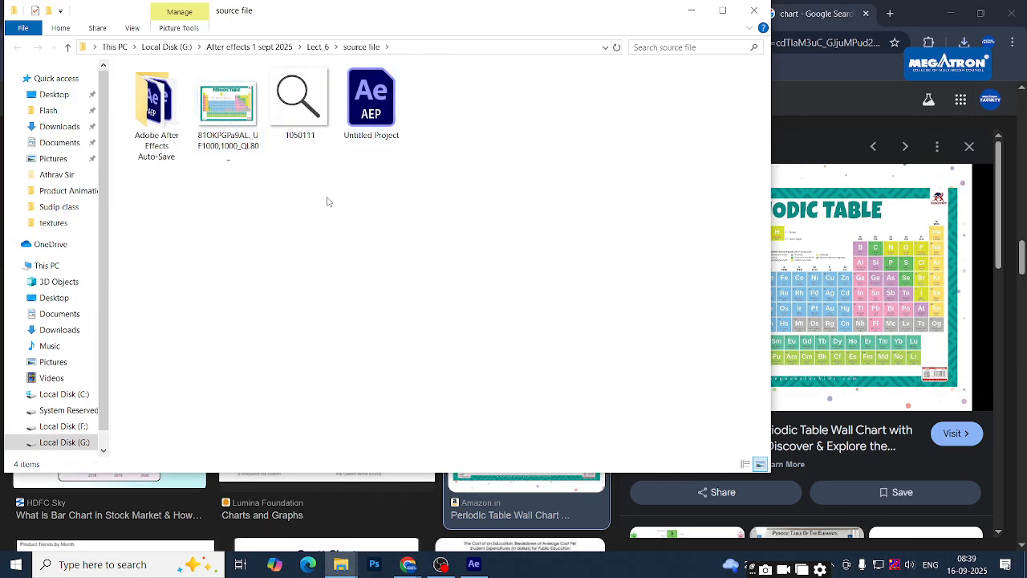
drag(327, 201, 200, 71)
drag(155, 105, 345, 121)
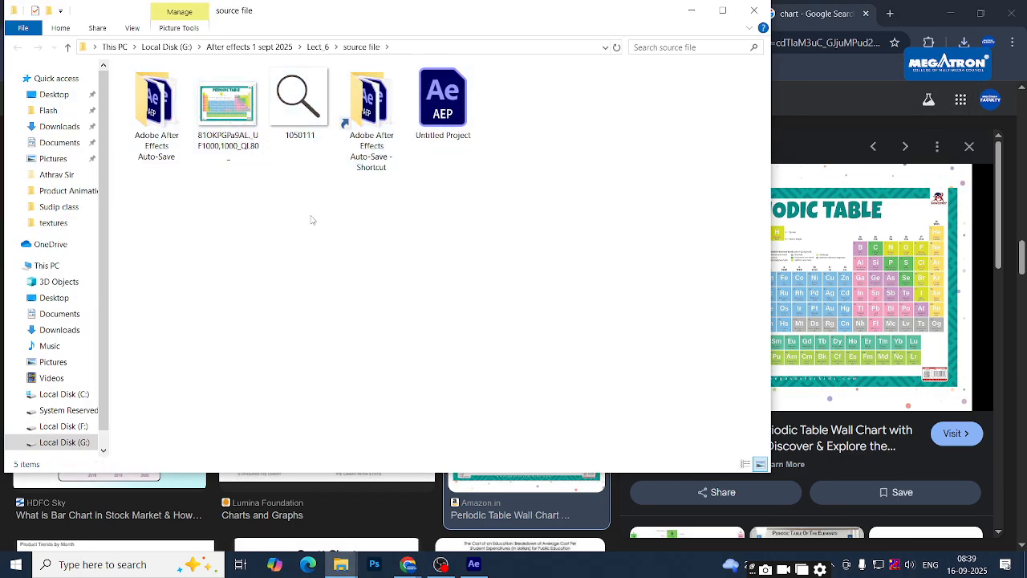
drag(312, 220, 80, 259)
key(alt+Tab)
key(alt+Tab)
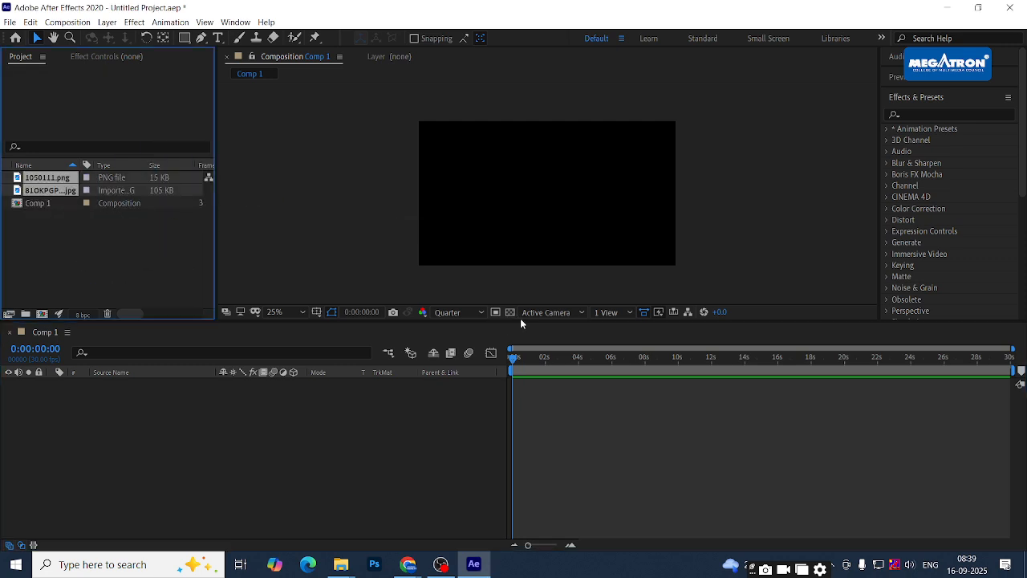
drag(176, 437, 215, 447)
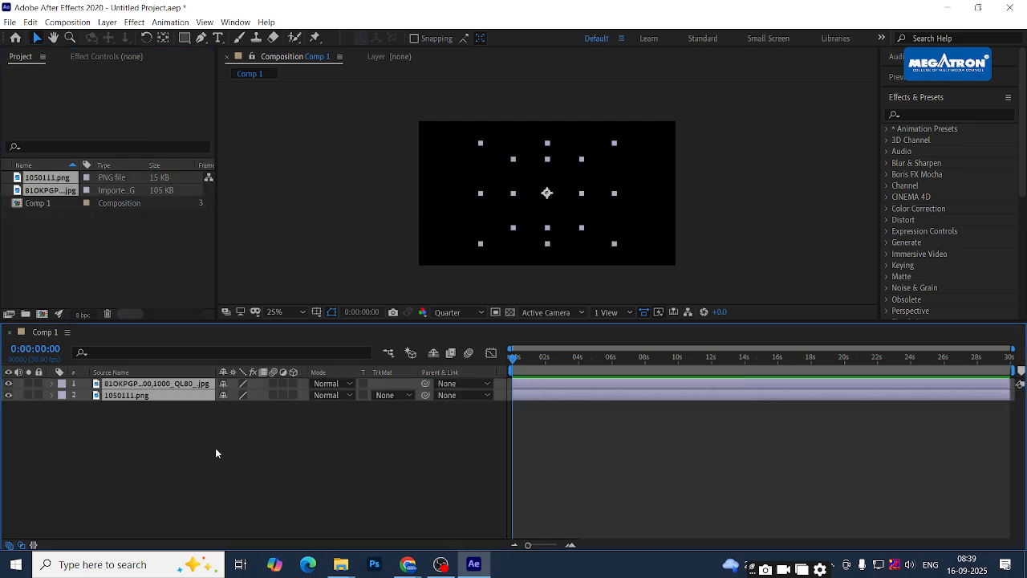
Scale up the periodic table layer until it covers the composition frame, and nudge it slightly left
click(611, 239)
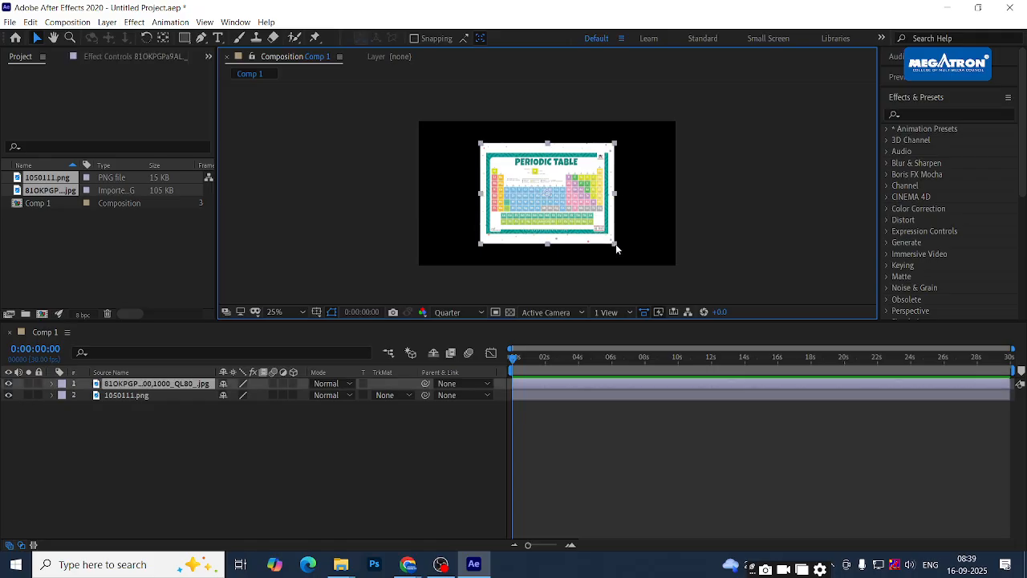
drag(616, 249, 686, 295)
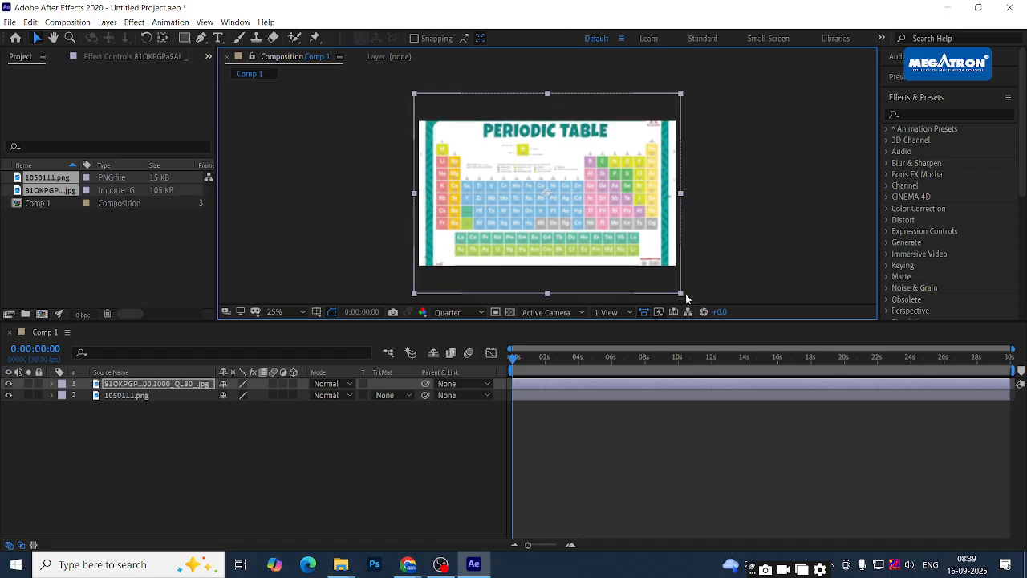
mouse_move(652, 208)
mouse_down()
mouse_move(649, 223)
mouse_move(645, 205)
mouse_up()
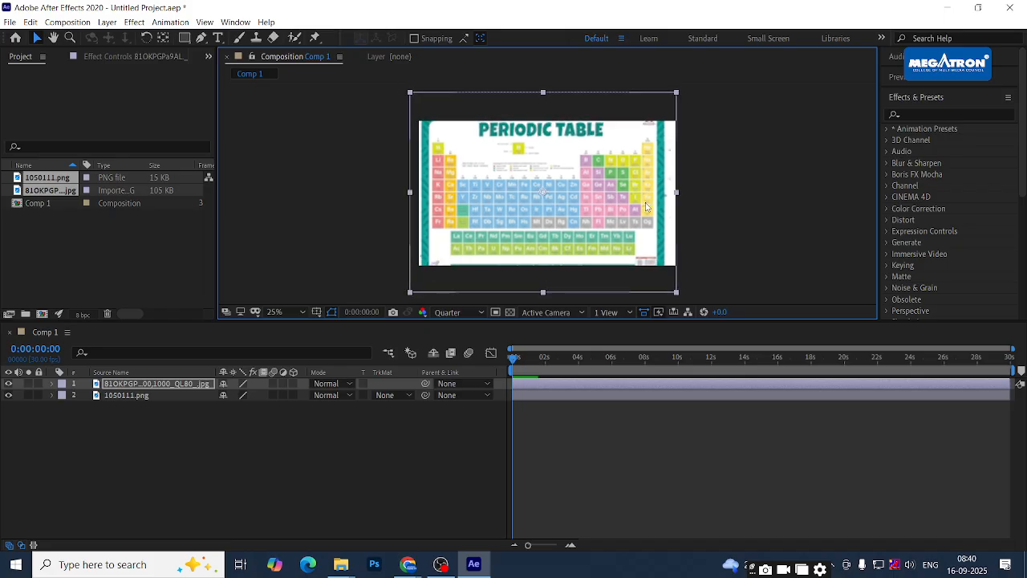
click(330, 458)
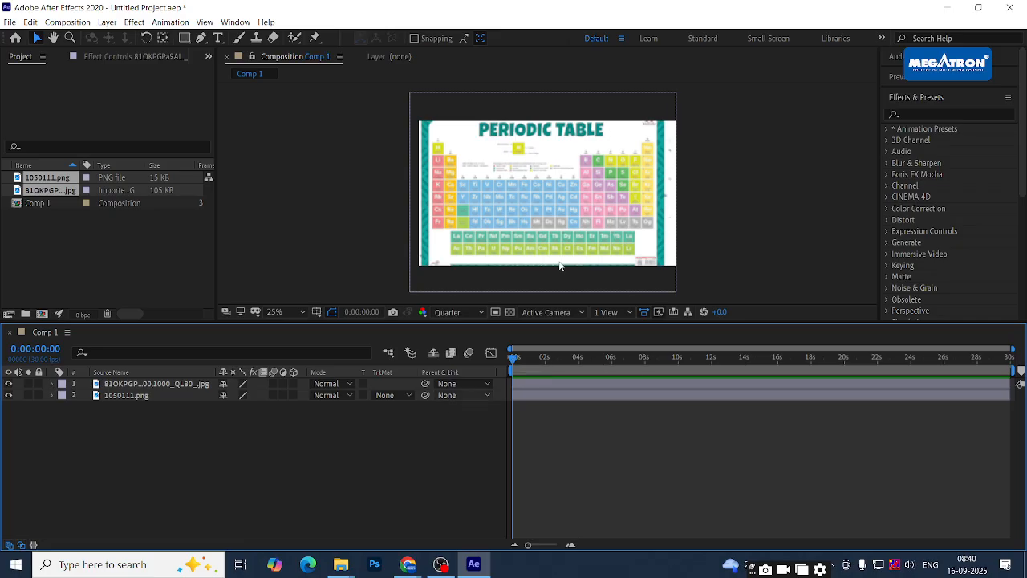
Set the composition preview resolution to Full and enlarge the composition viewer by shrinking the timeline's height
click(450, 314)
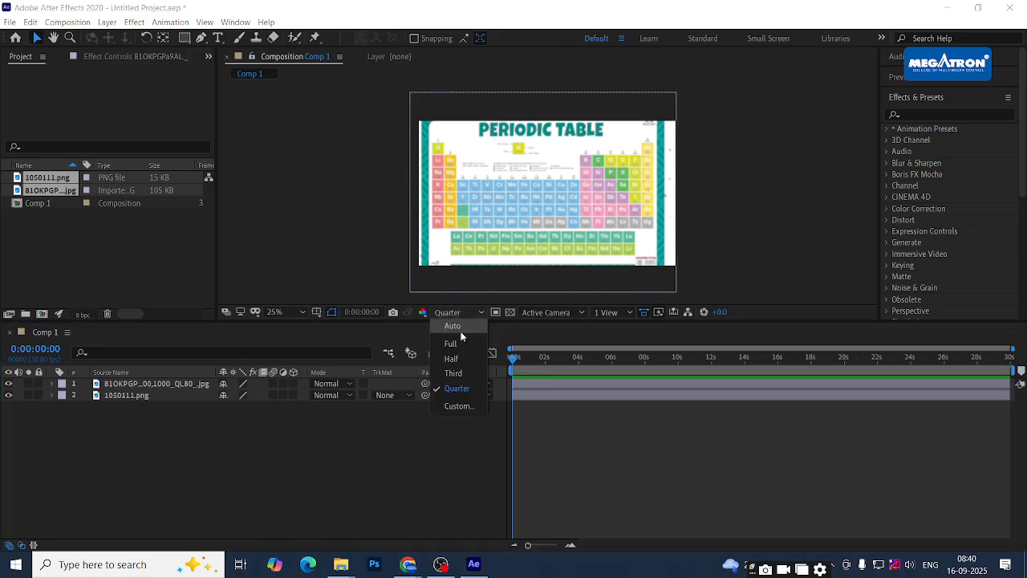
click(453, 339)
key(comma)
key(comma)
key(period)
key(period)
key(period)
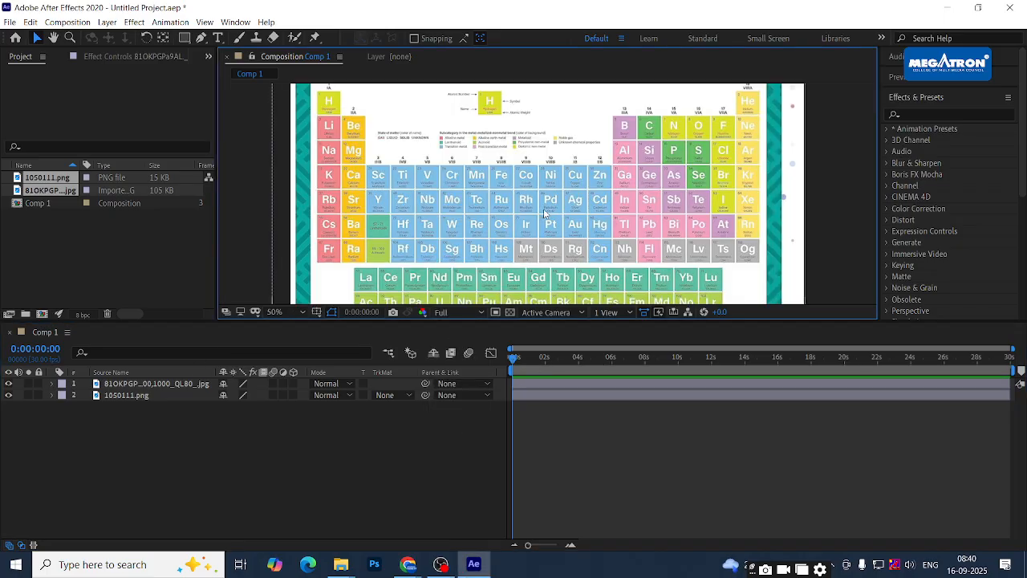
drag(526, 322, 530, 380)
key(period)
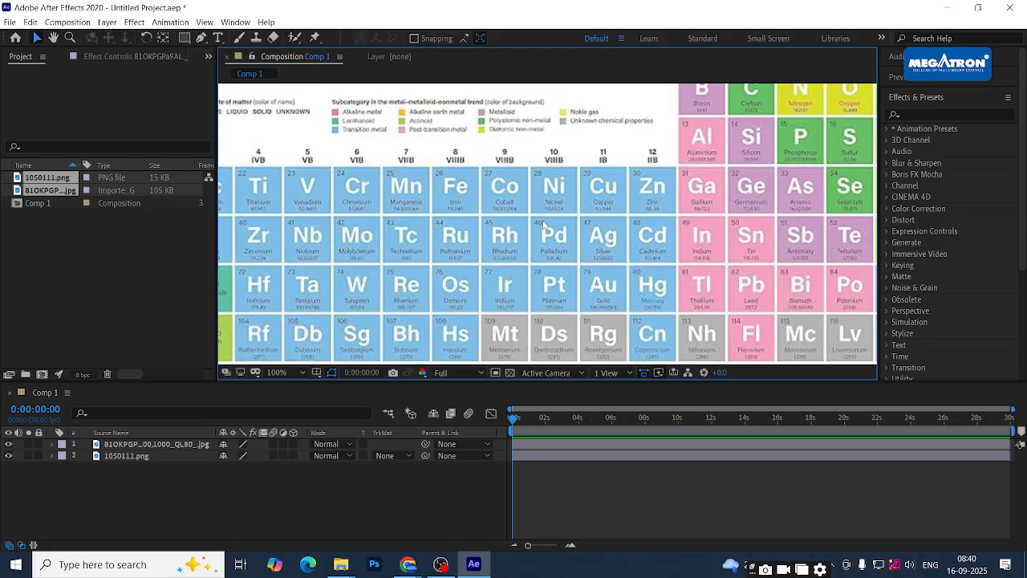
key(comma)
key(comma)
key(period)
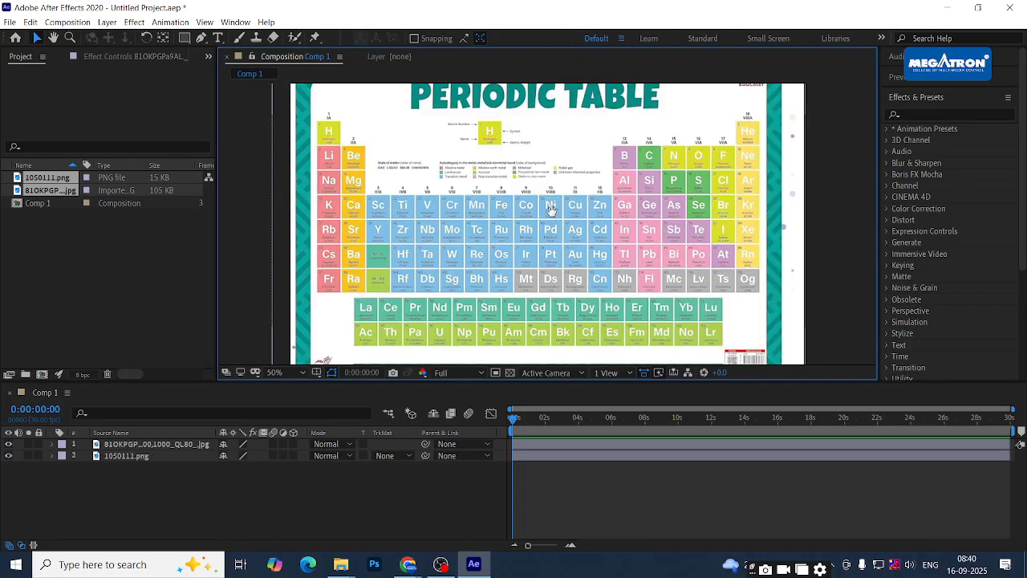
drag(551, 206, 570, 197)
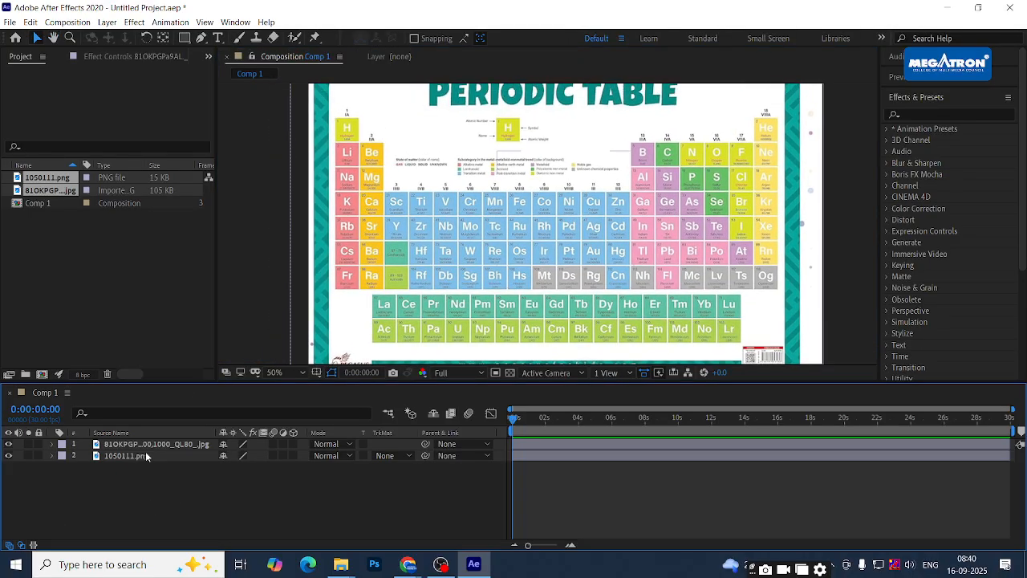
Move the 1050111.png layer above the periodic table layer in the Comp 1 stacking order
click(140, 455)
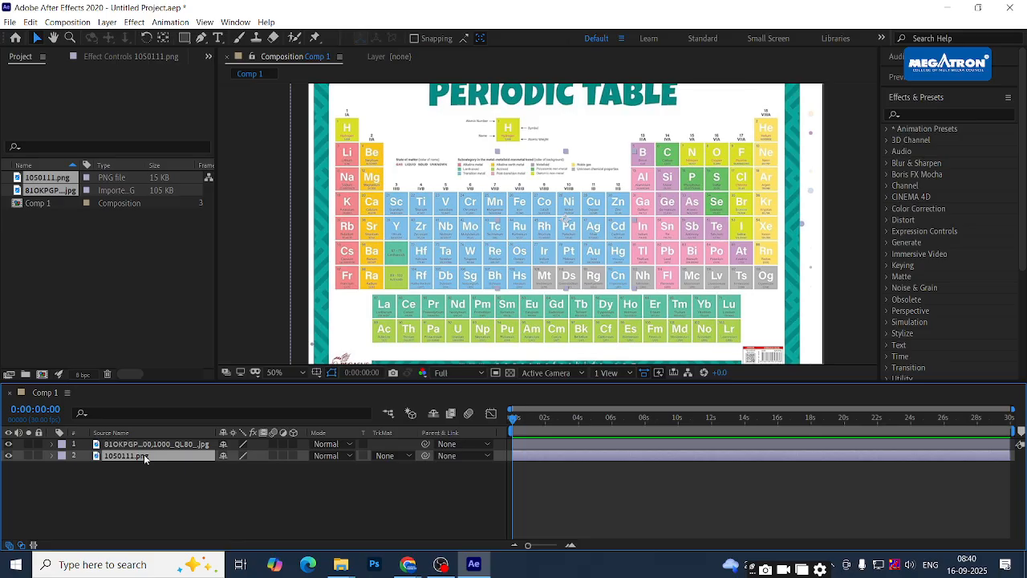
key(ctrl+bracketright)
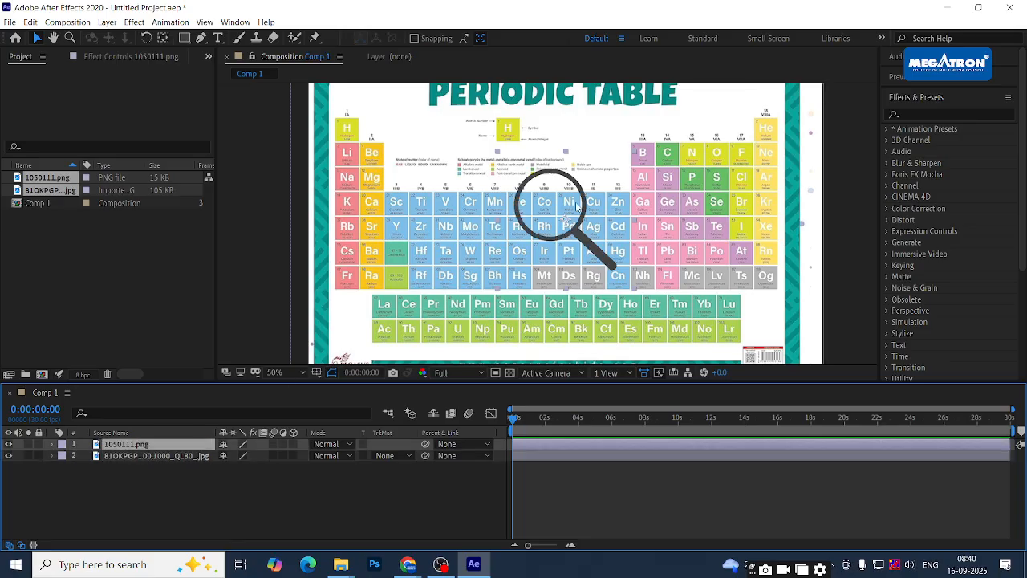
scroll(545, 224, up, 4)
scroll(546, 224, down, 4)
Move the magnifying glass slightly up and right in the composition and enlarge it to about three times its size
click(590, 249)
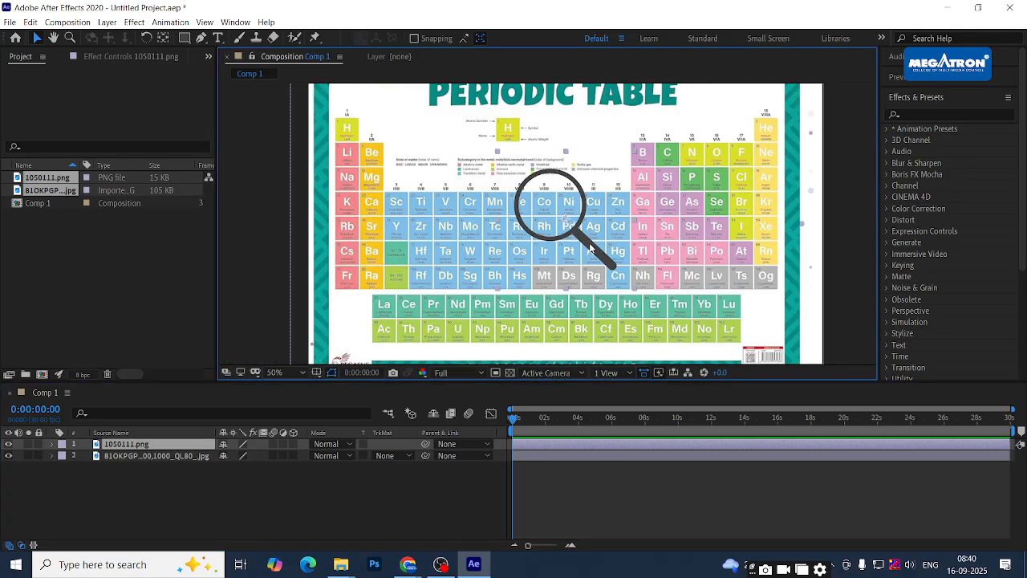
click(153, 446)
click(581, 238)
drag(581, 237, 601, 227)
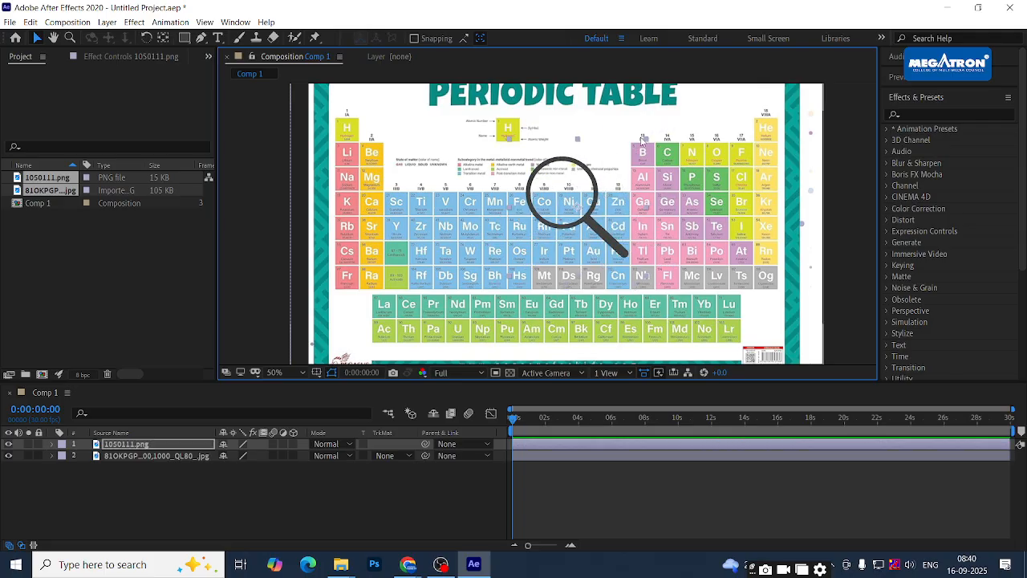
drag(642, 143, 794, 78)
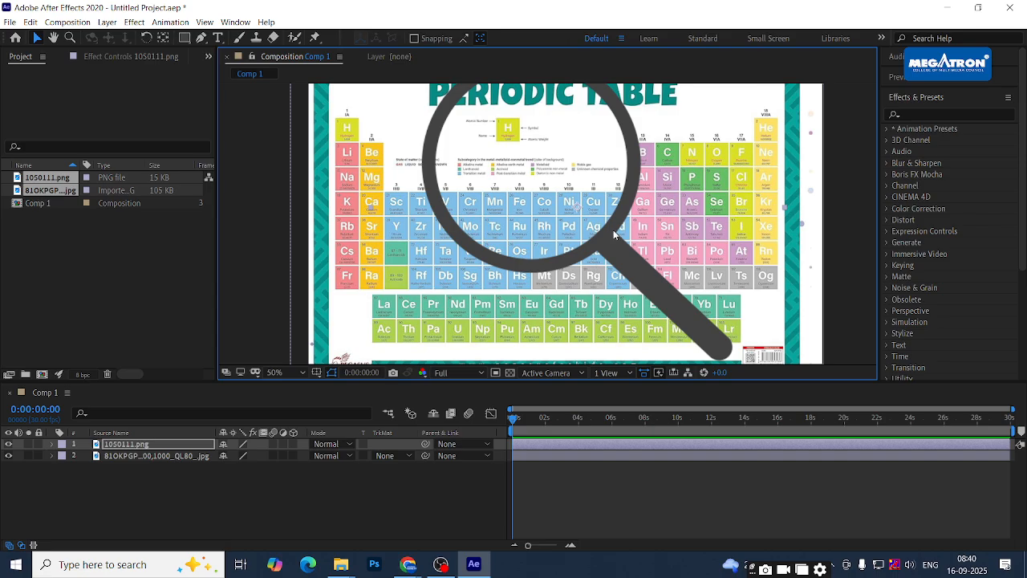
Scale the magnifying glass down to about two-thirds of its size, keeping it centred over the periodic table, and deselect it
scroll(613, 232, up, 3)
scroll(613, 230, down, 5)
scroll(606, 221, up, 2)
scroll(690, 241, up, 2)
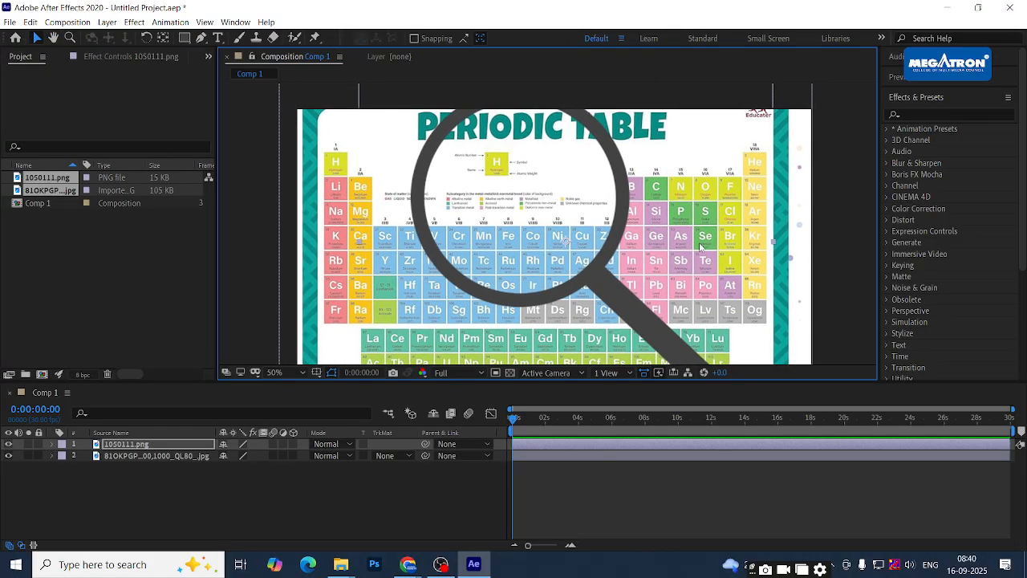
scroll(683, 253, up, 2)
scroll(683, 253, down, 4)
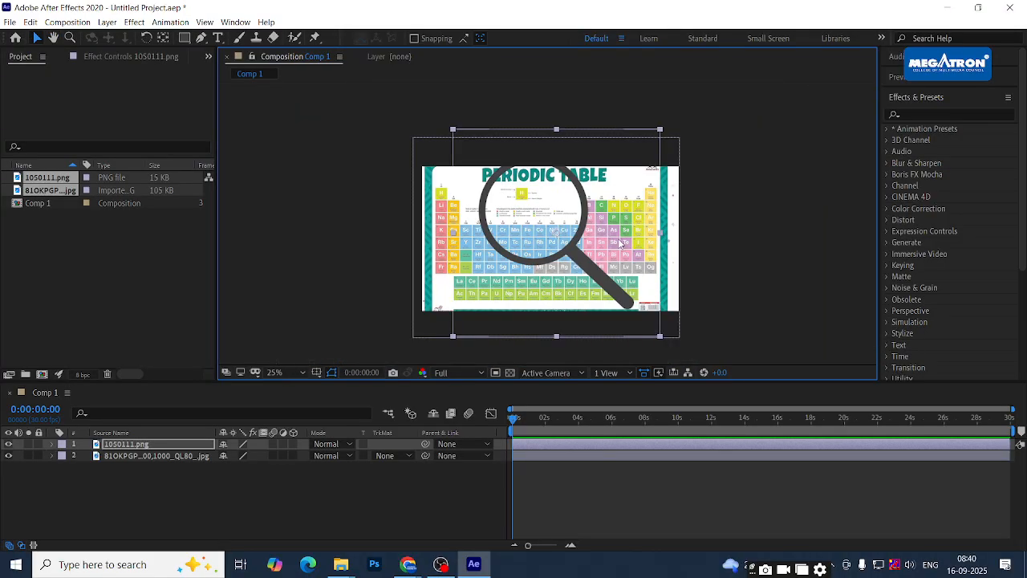
scroll(619, 243, up, 2)
drag(776, 247, 712, 243)
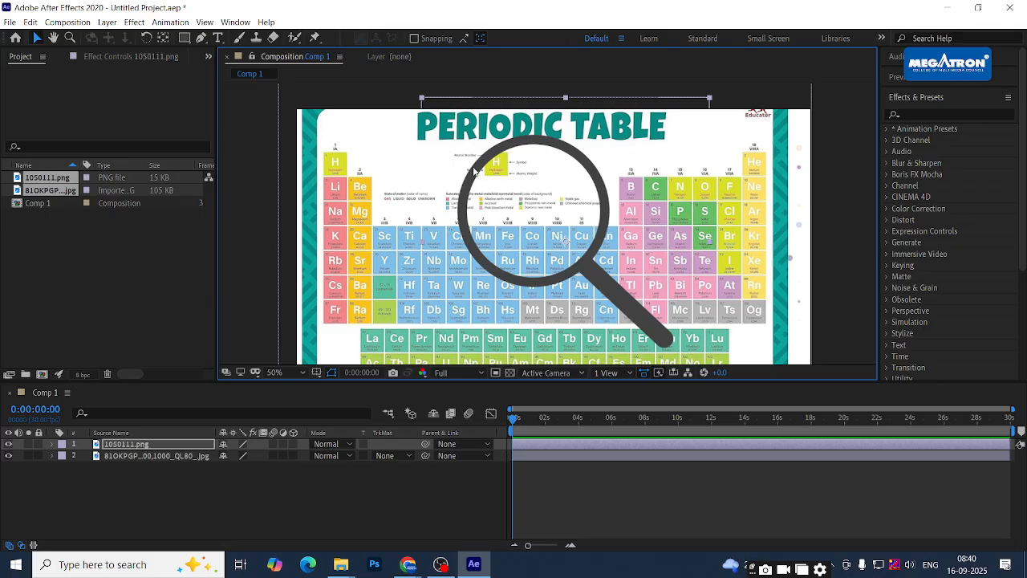
click(149, 491)
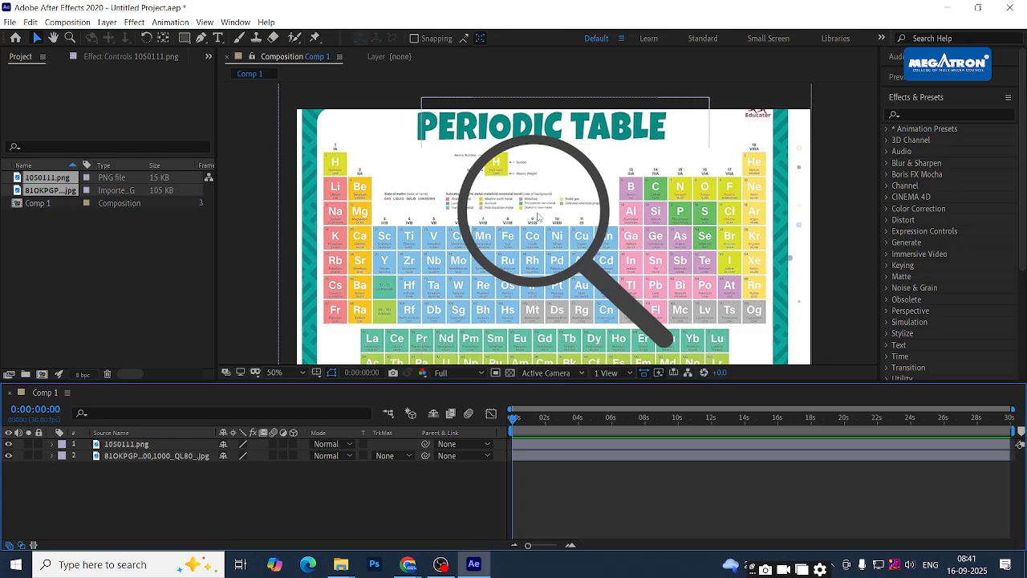
Save the project as Untitled Project in the Adobe After Effects Auto-Save folder inside Lect_6's source file folder
key(ctrl+s)
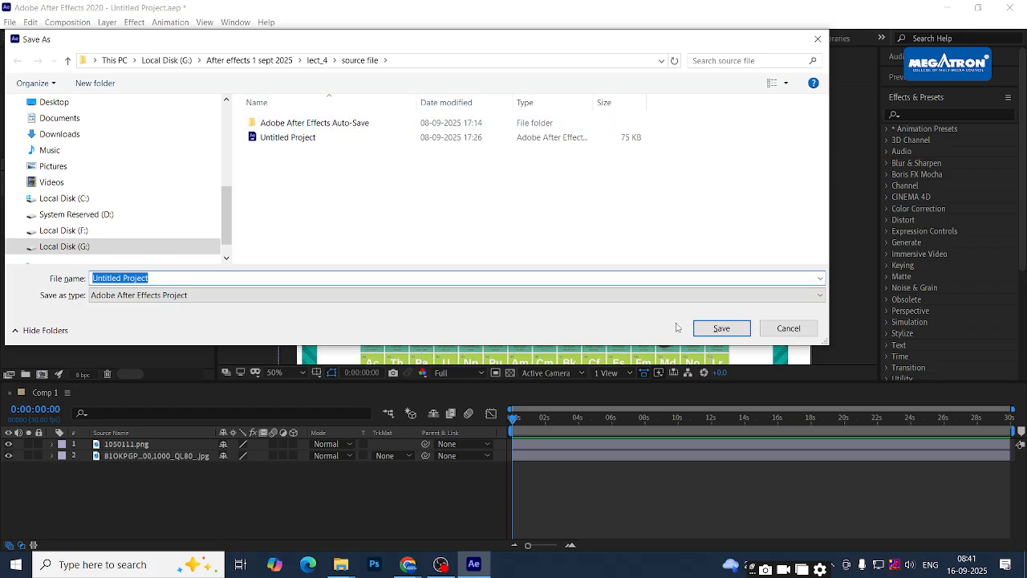
click(721, 329)
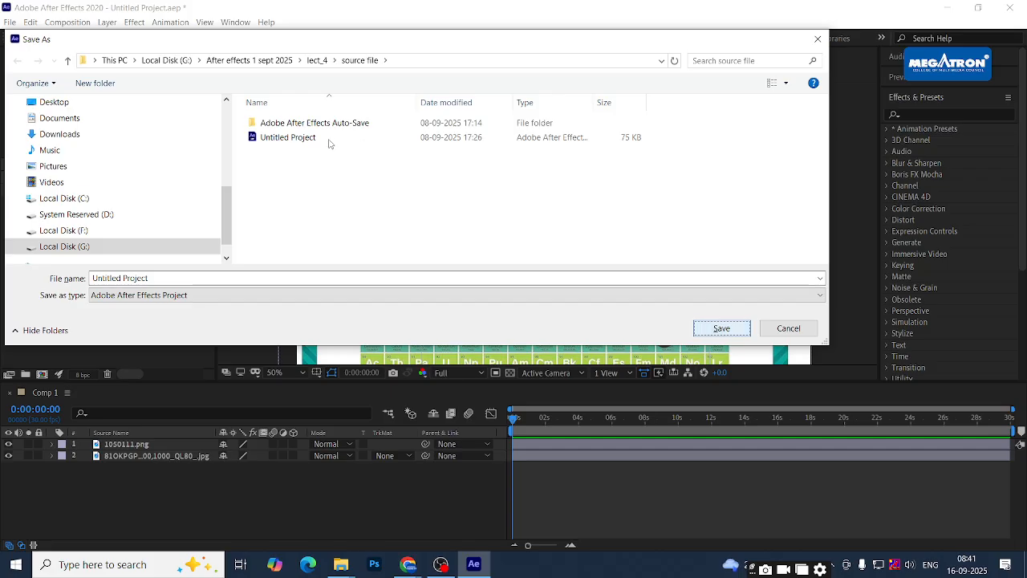
click(317, 60)
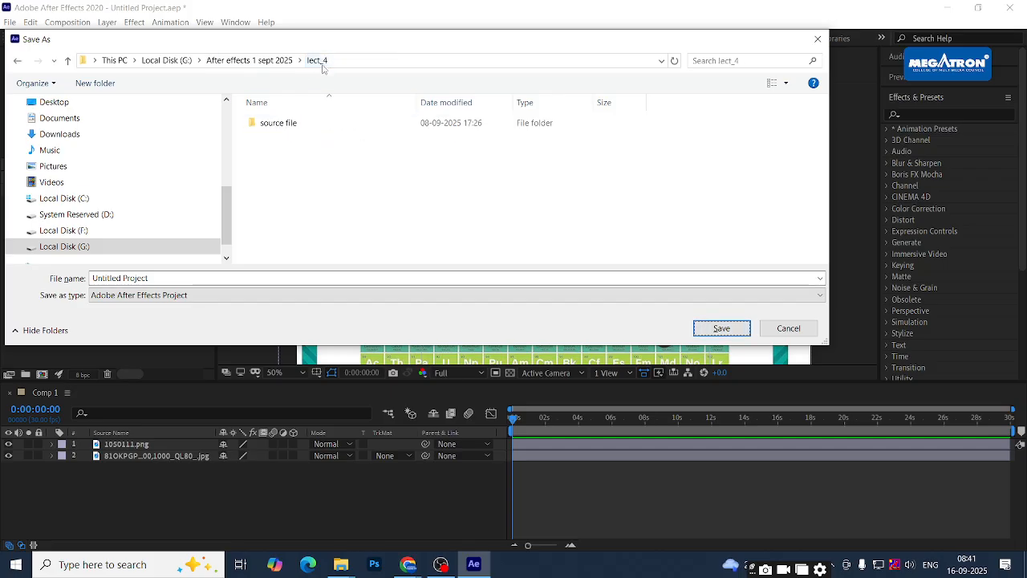
click(261, 58)
double_click(287, 178)
double_click(278, 123)
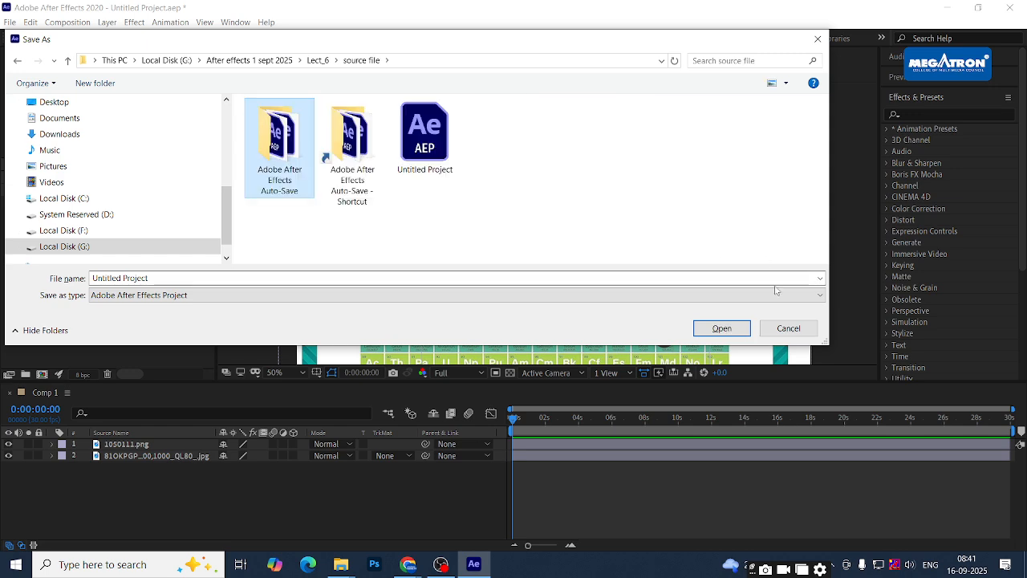
click(735, 332)
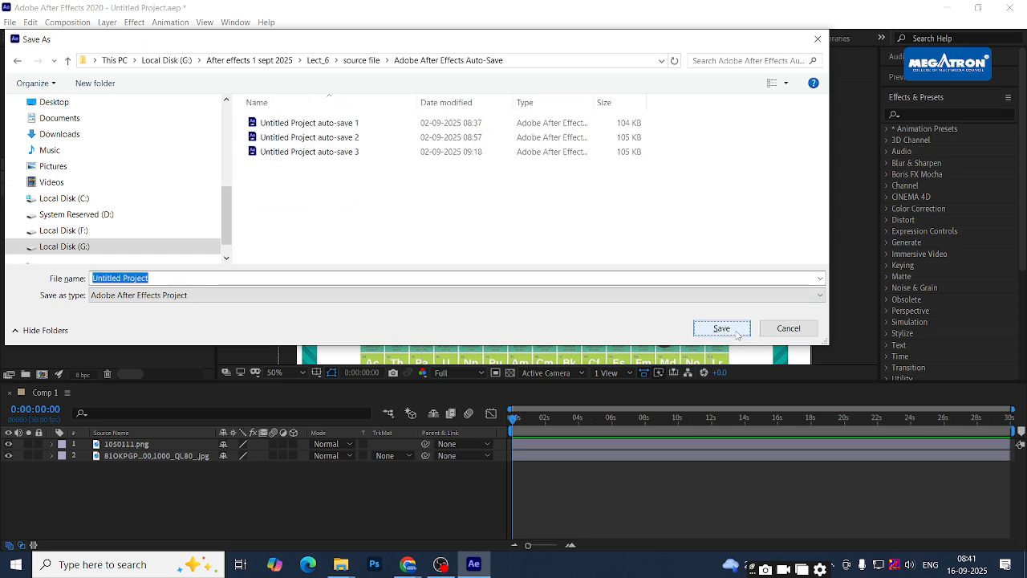
click(736, 331)
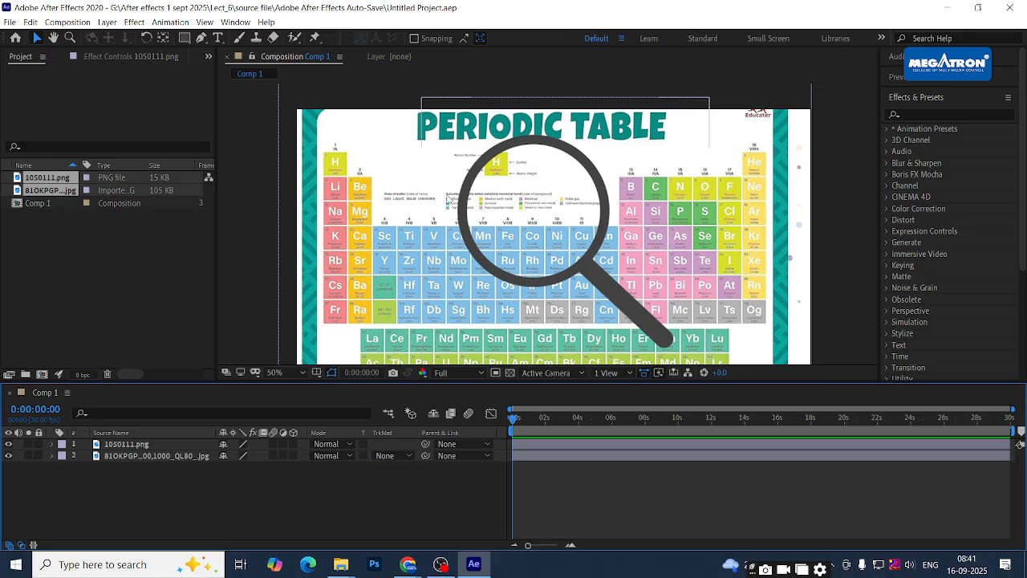
Switch to Chrome and replay the magnifying-glass reference video on the Pinterest pin
mouse_move(408, 564)
click(313, 518)
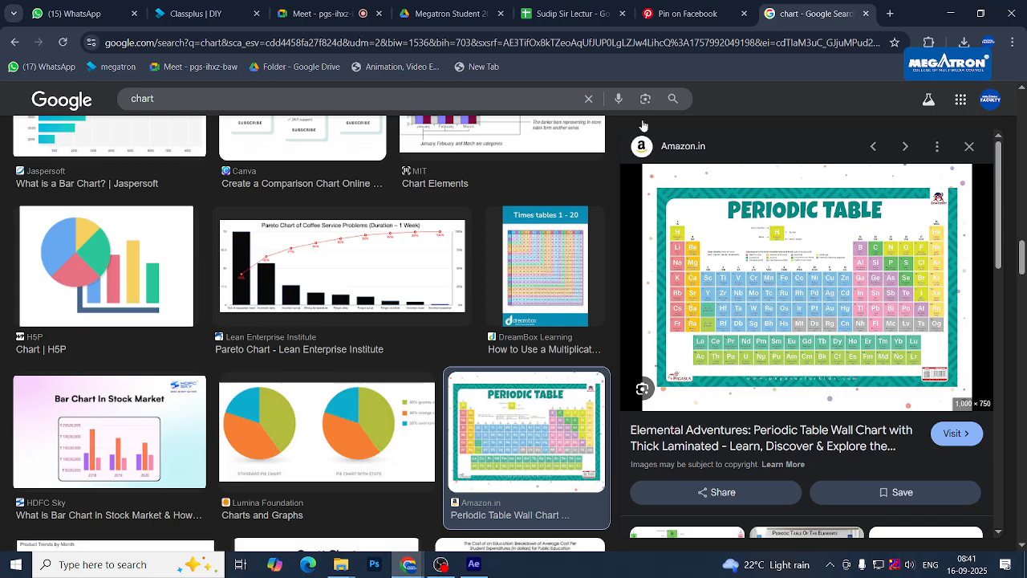
click(682, 13)
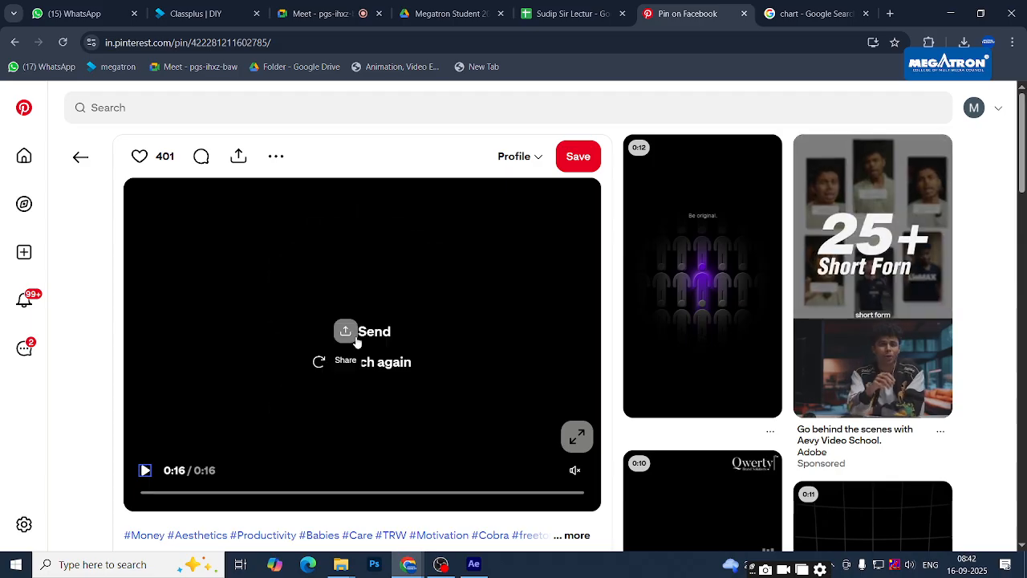
click(335, 361)
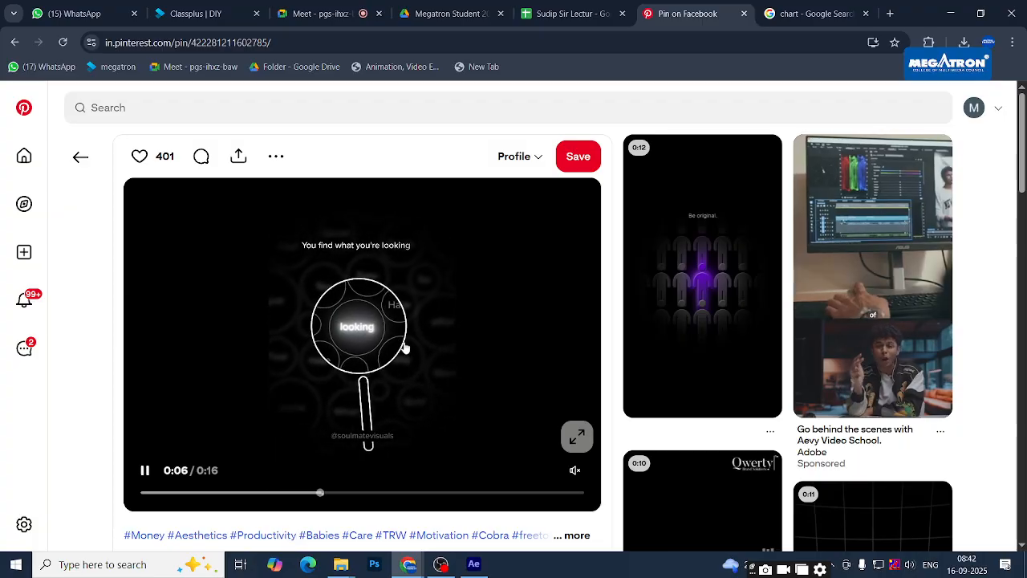
Pause the magnifying-glass reference video and switch to After Effects with no layer selected in Comp 1
click(389, 345)
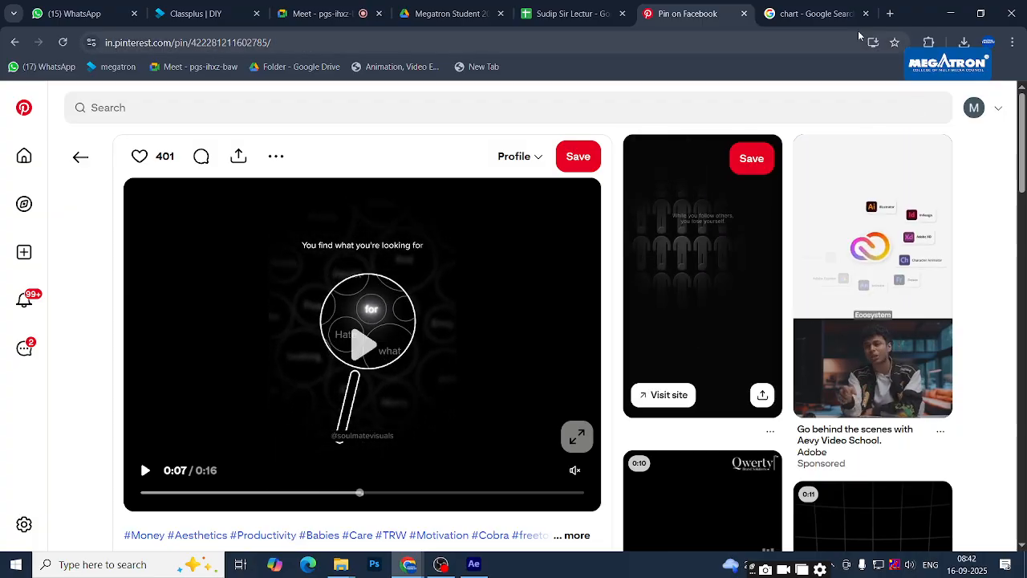
key(alt+Tab)
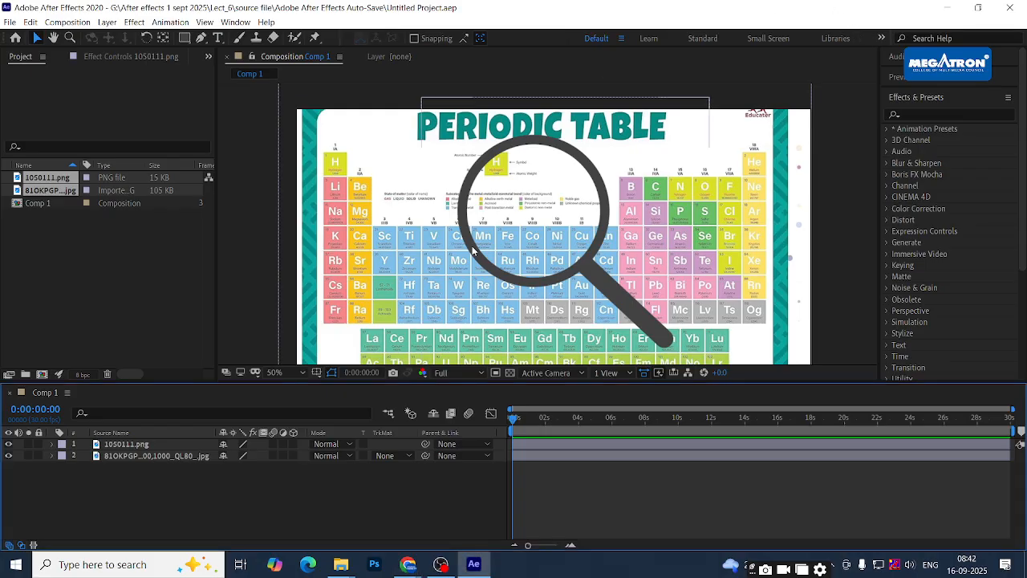
click(148, 455)
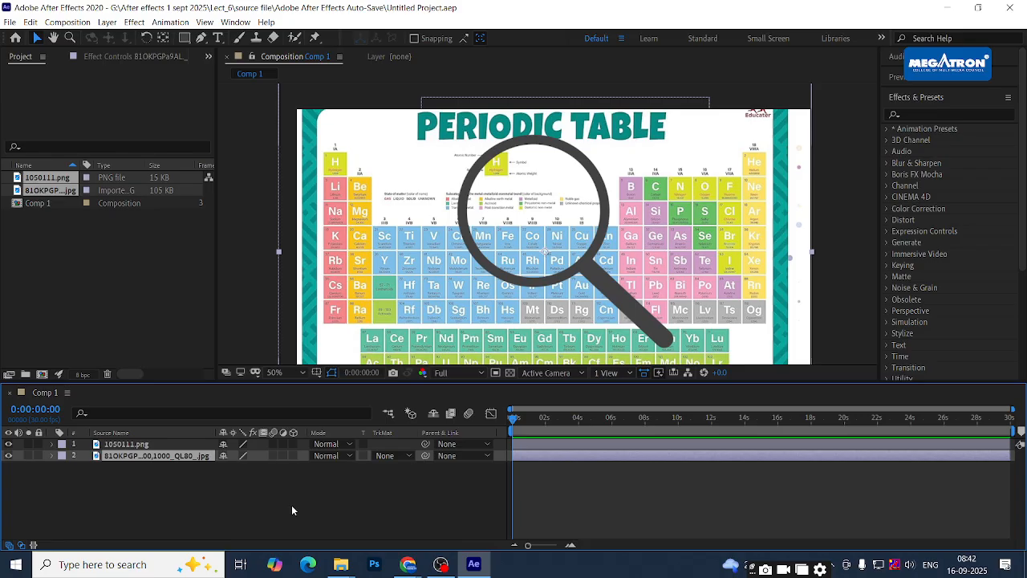
click(89, 497)
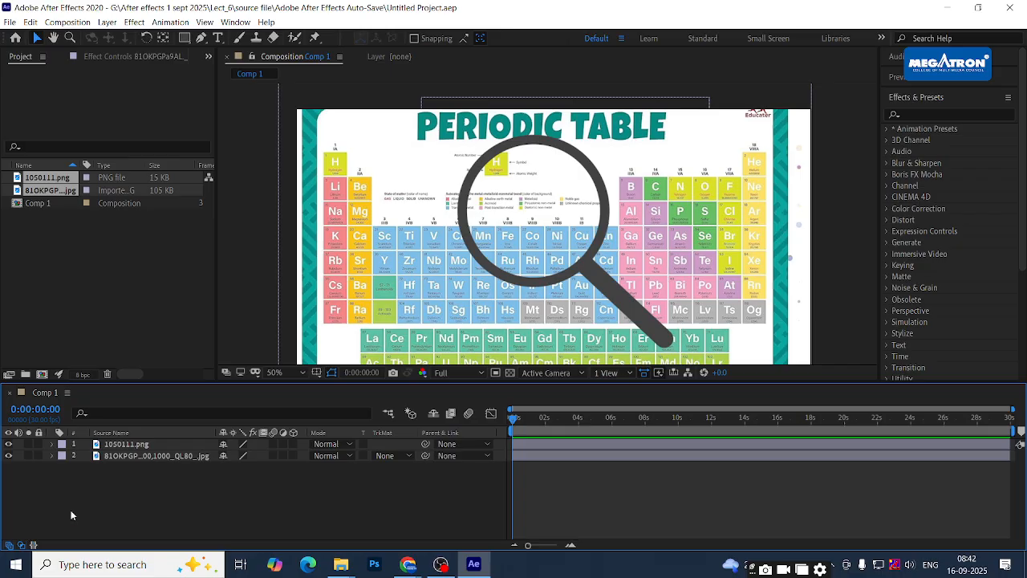
Create a new 1920 × 1080, 30 fps, 30-second composition and draw a small white-outlined rectangle in its upper-left area
key(ctrl+n)
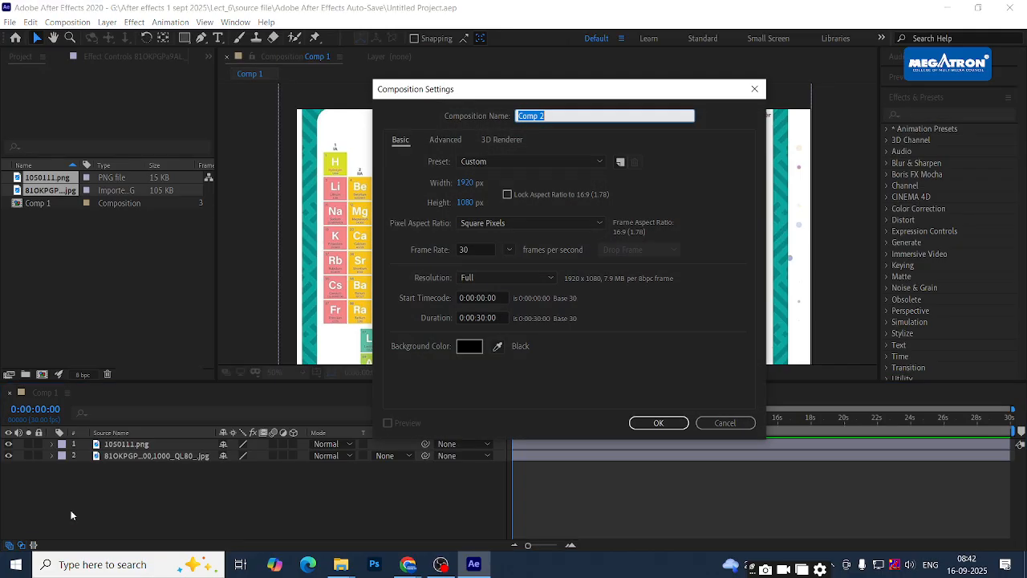
key(Return)
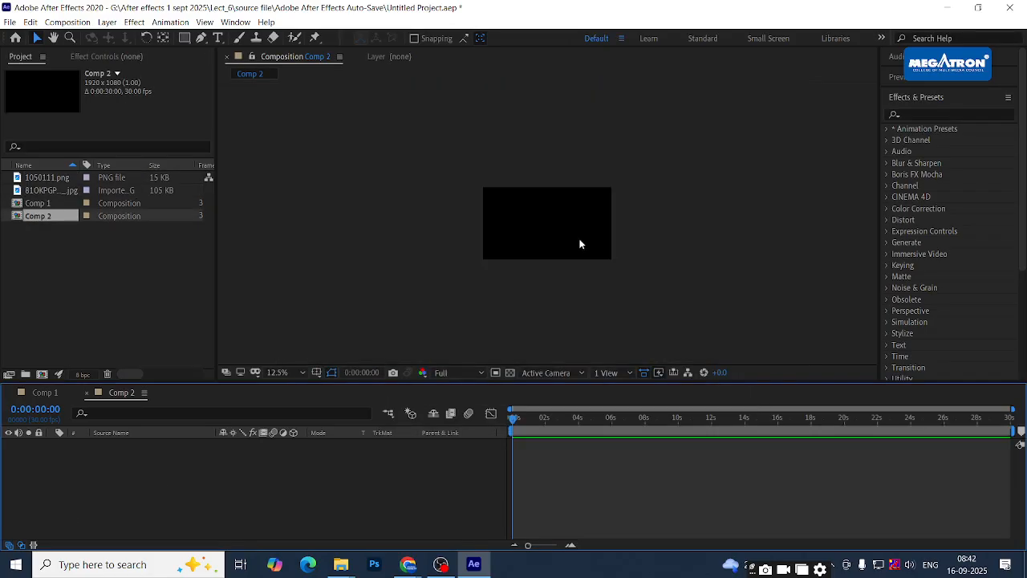
click(185, 39)
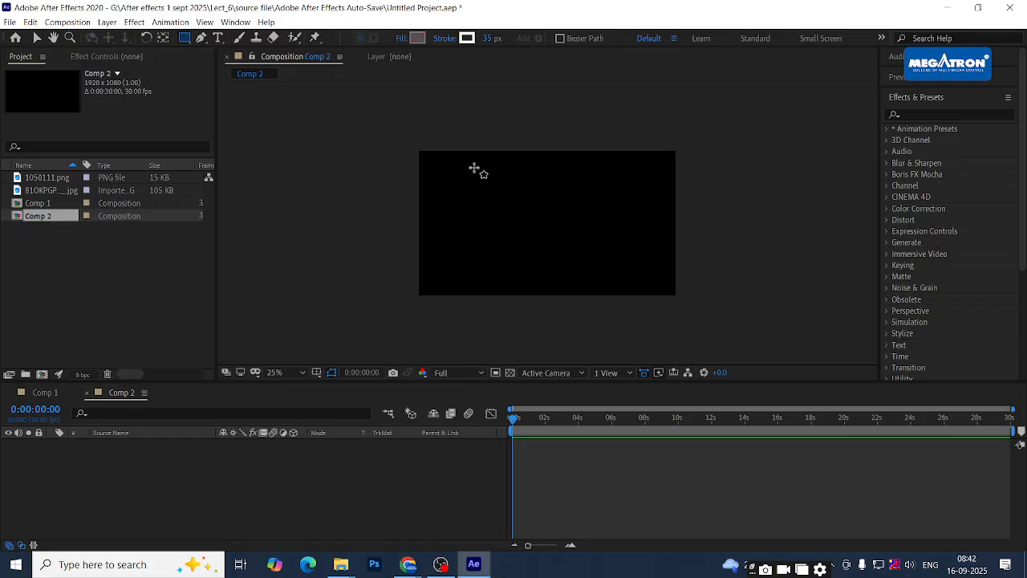
drag(474, 168, 515, 199)
key(v)
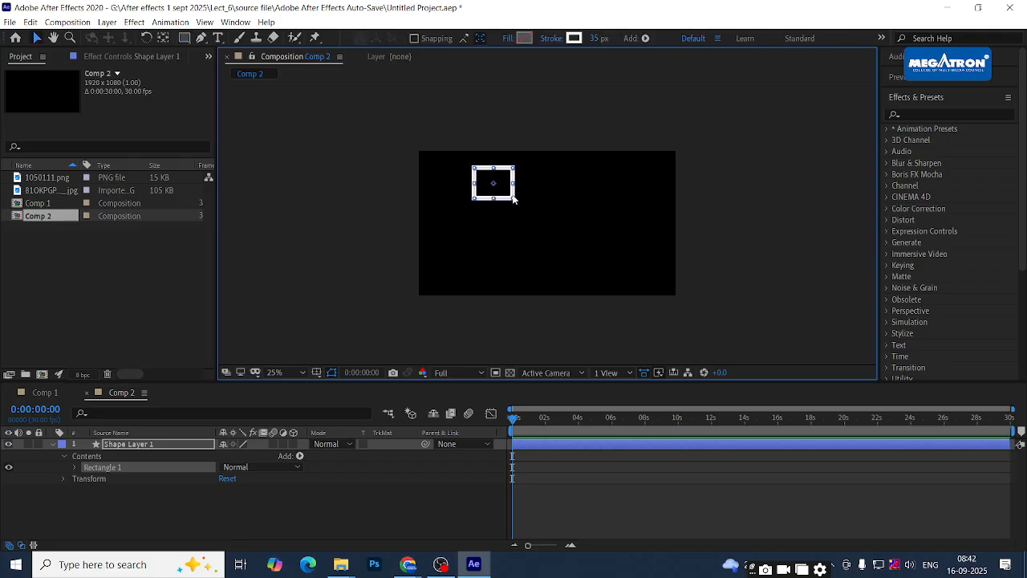
click(385, 480)
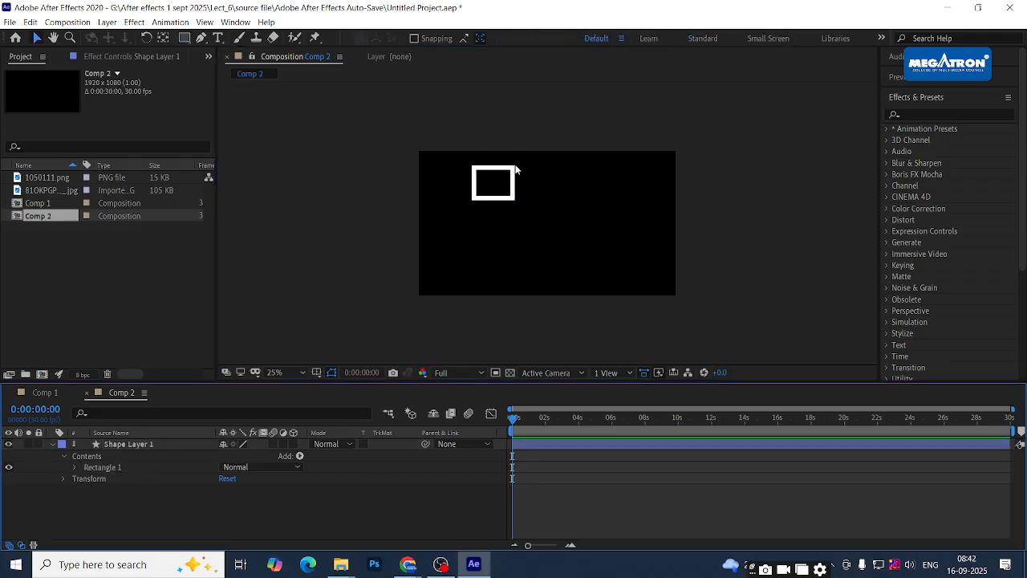
Draw a white-outlined circle below the rectangle on its own shape layer and collapse the properties of both shape layers
drag(185, 38, 212, 65)
drag(469, 225, 515, 272)
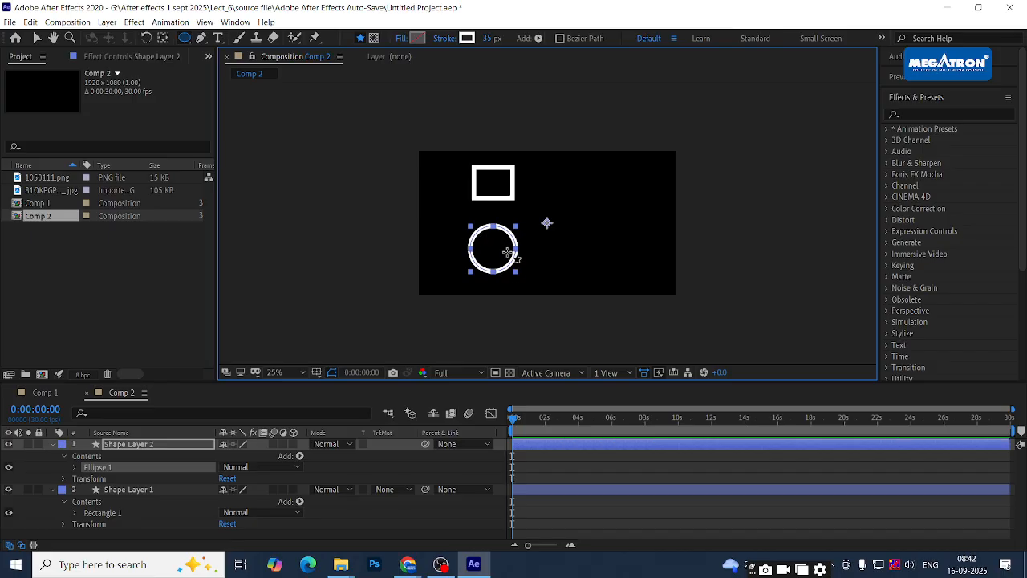
key(v)
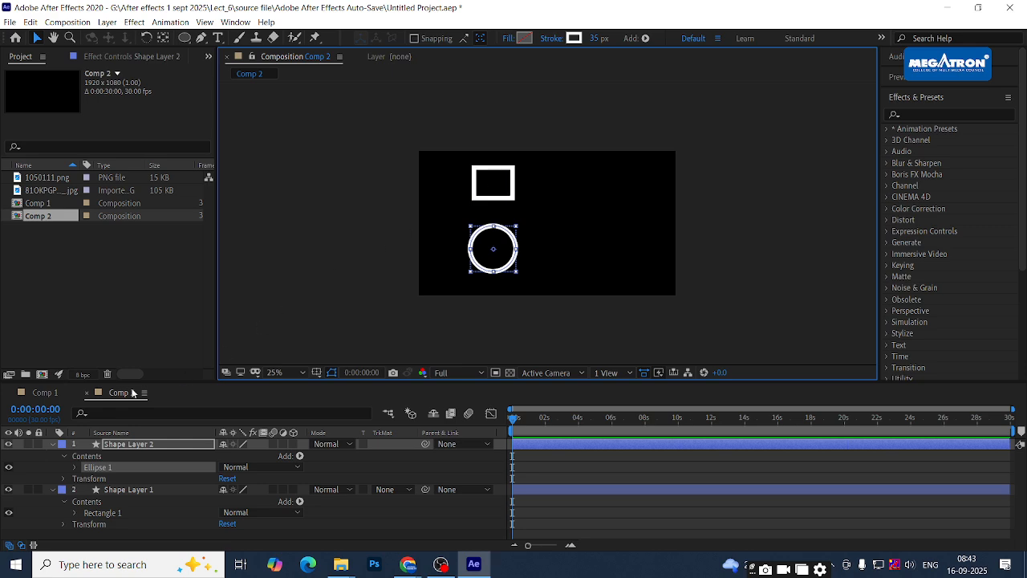
click(52, 444)
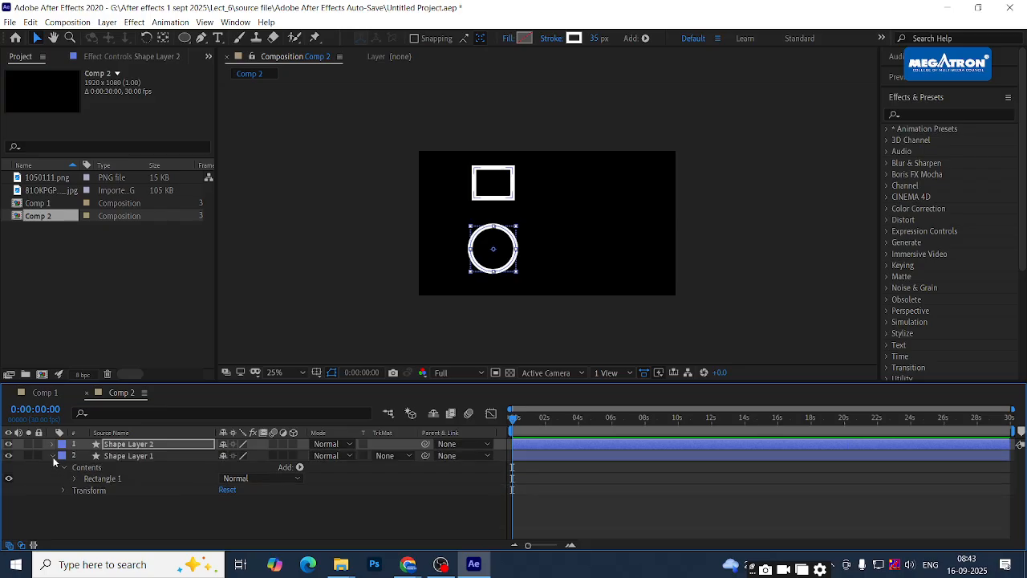
click(52, 456)
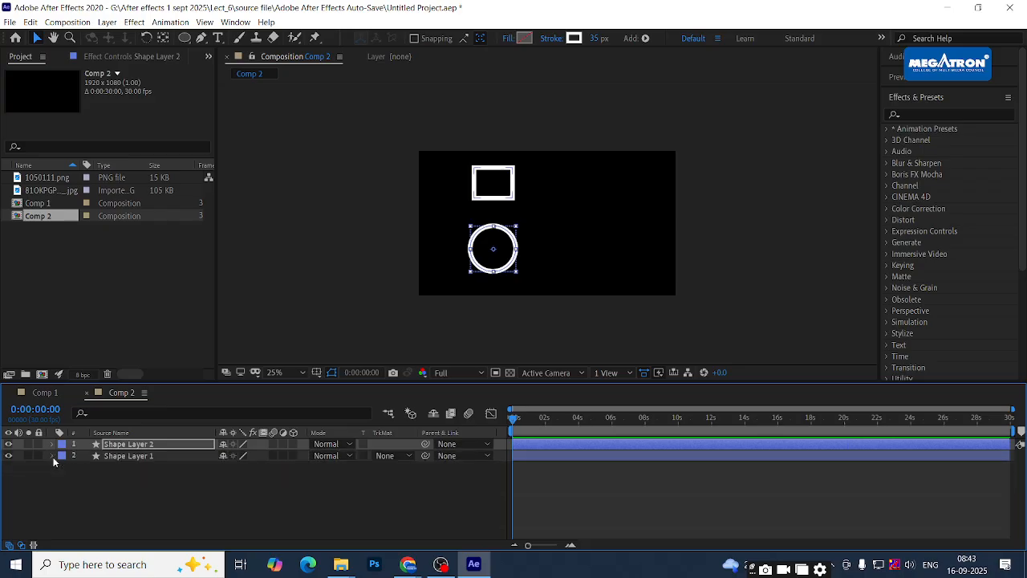
click(513, 184)
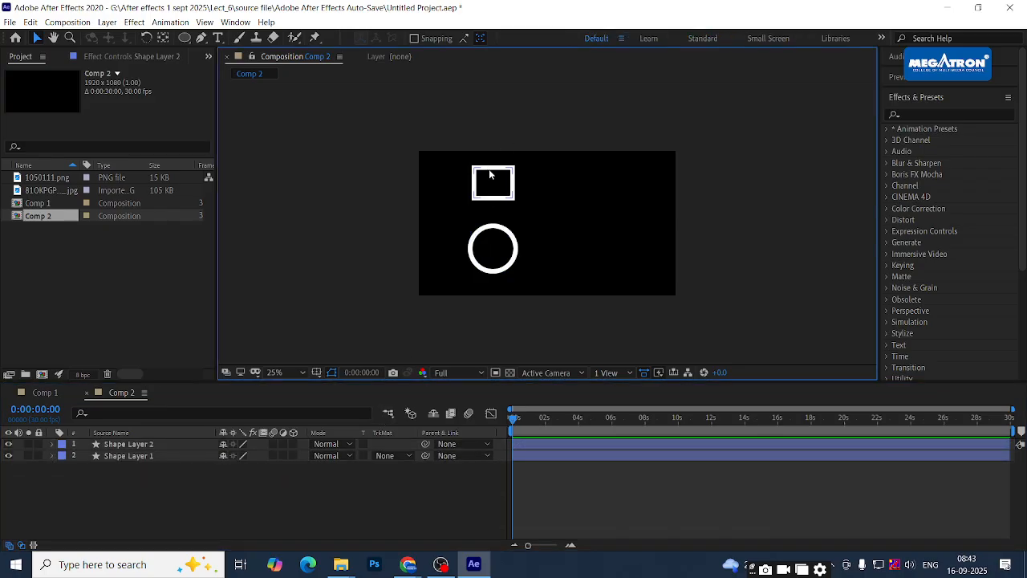
click(504, 238)
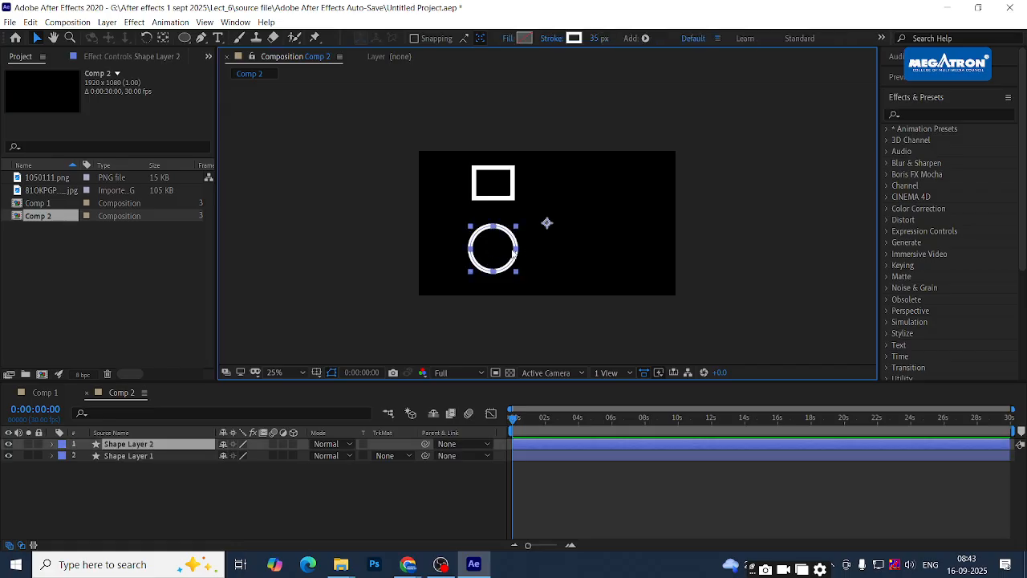
click(507, 171)
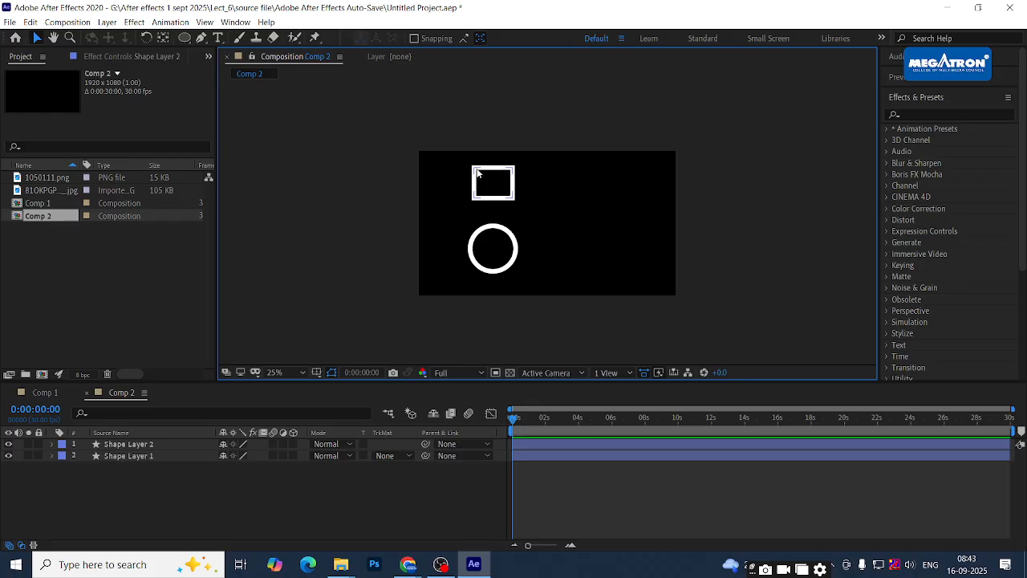
click(489, 172)
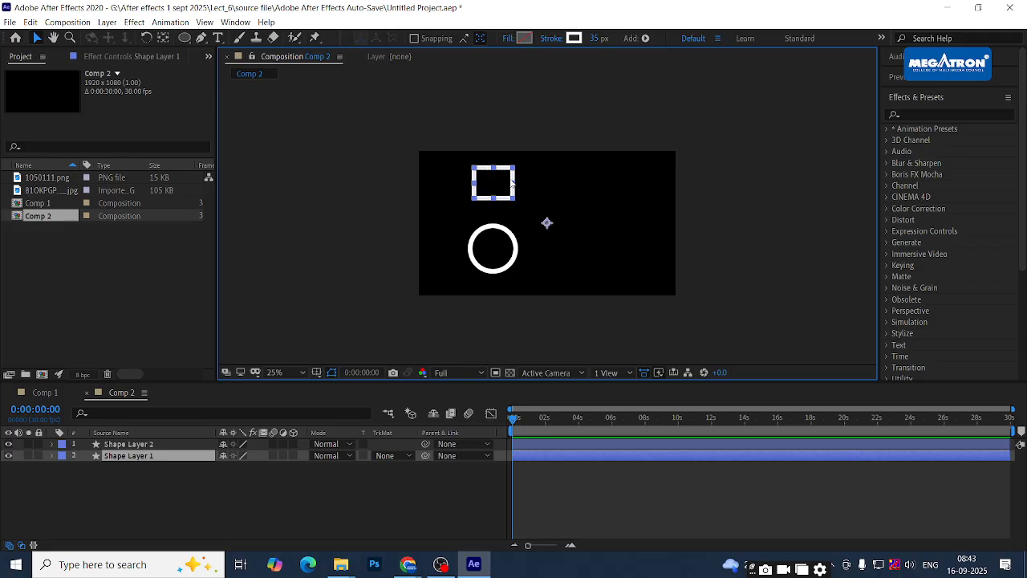
click(514, 177)
click(512, 171)
click(292, 470)
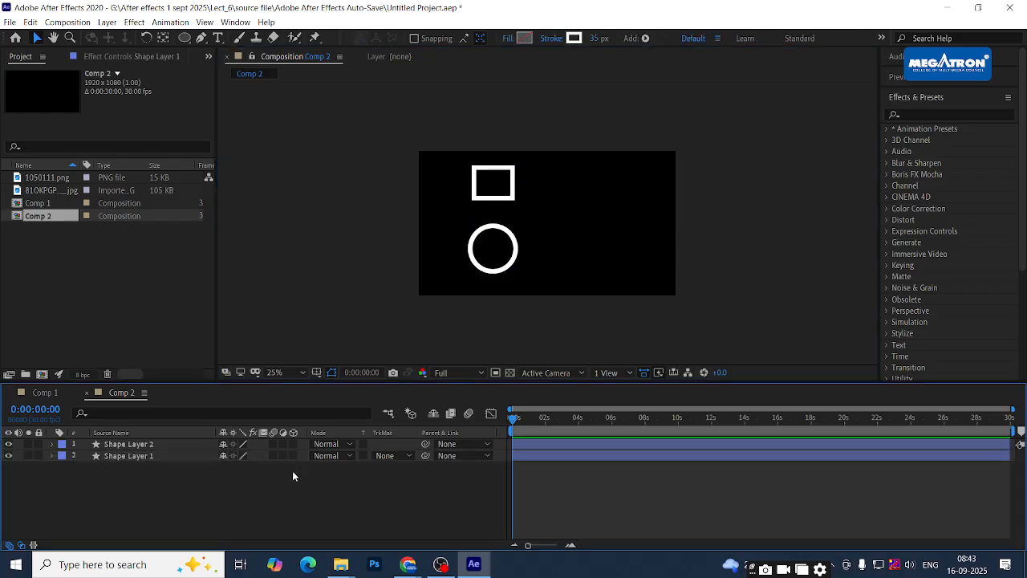
click(20, 545)
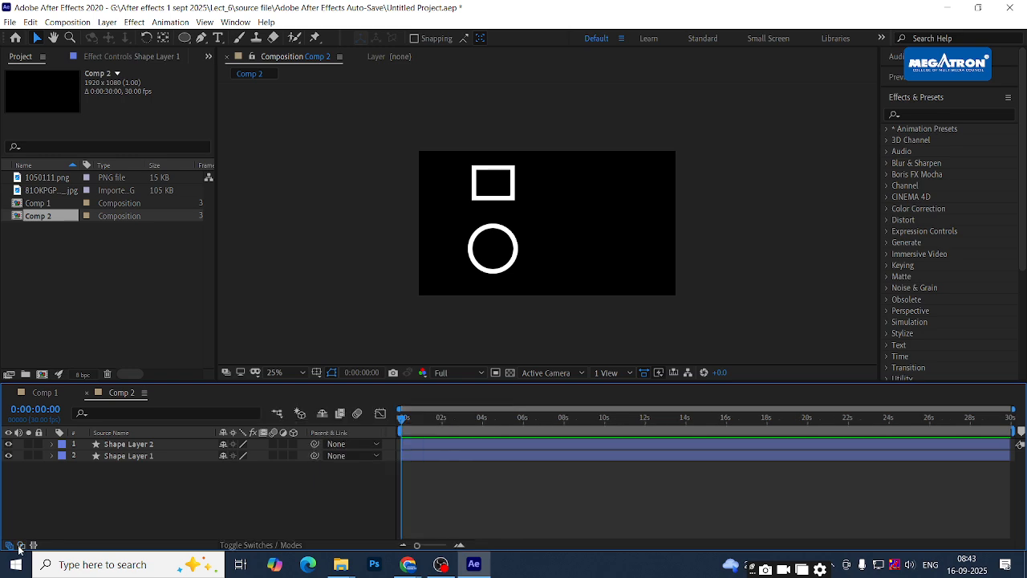
click(20, 547)
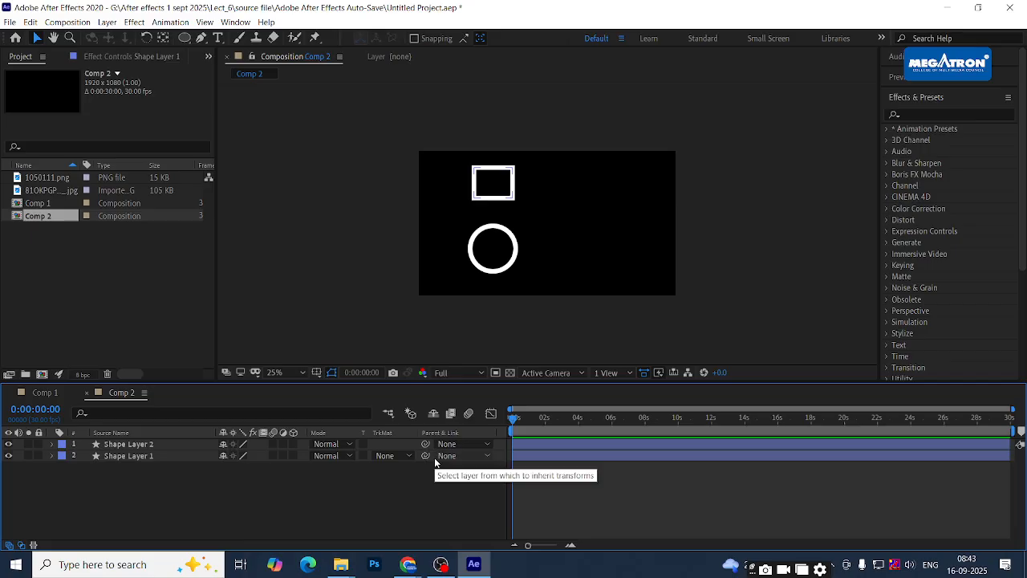
Parent the rectangle layer, Shape Layer 1, to the circle layer, Shape Layer 2, and deselect it
click(162, 455)
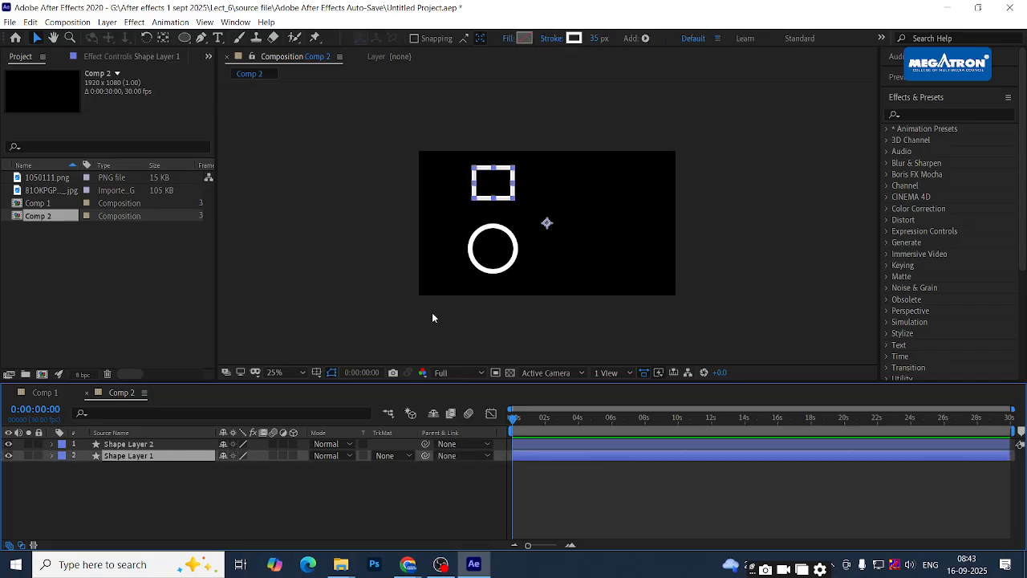
click(506, 234)
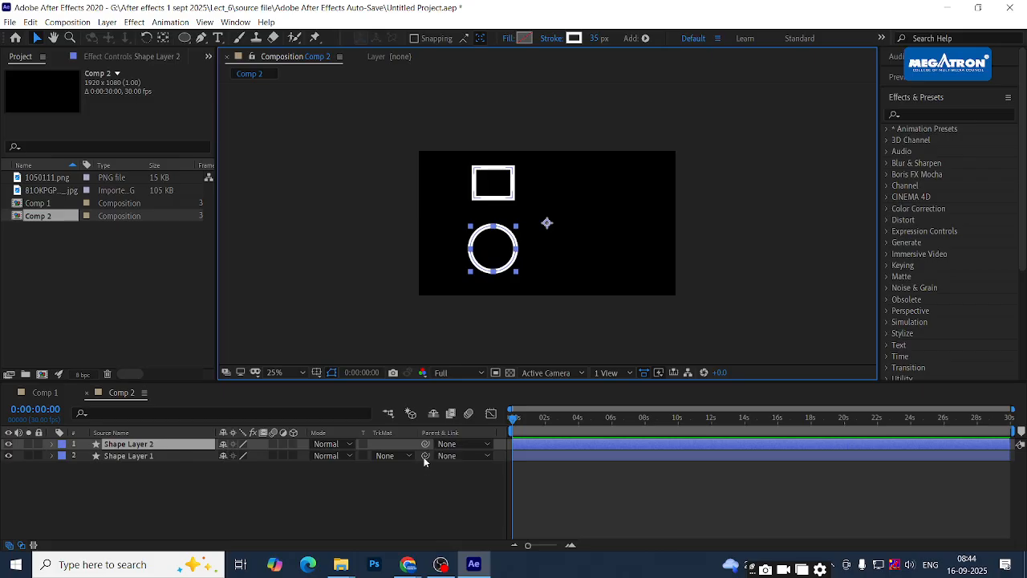
drag(425, 457, 85, 451)
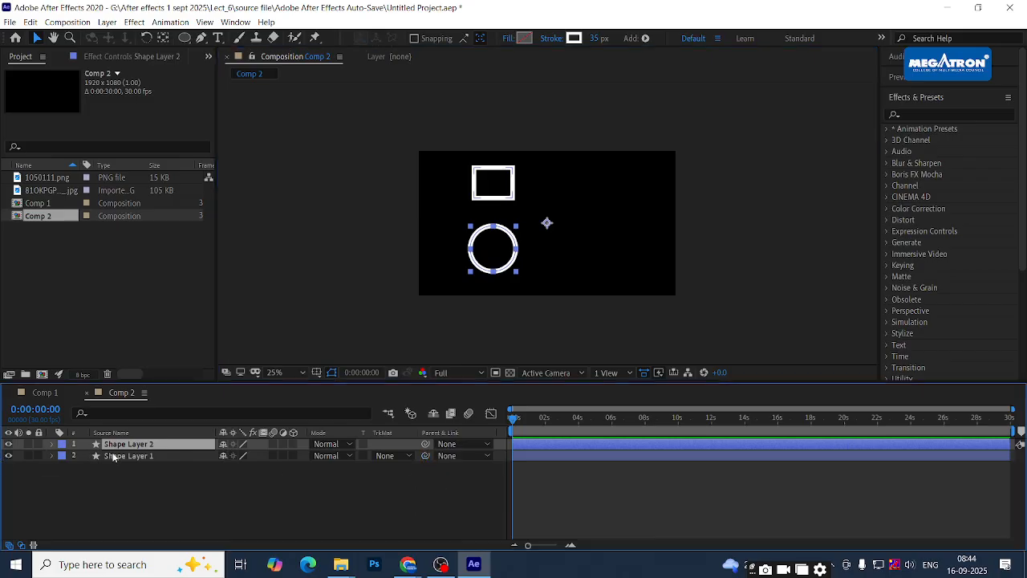
click(116, 456)
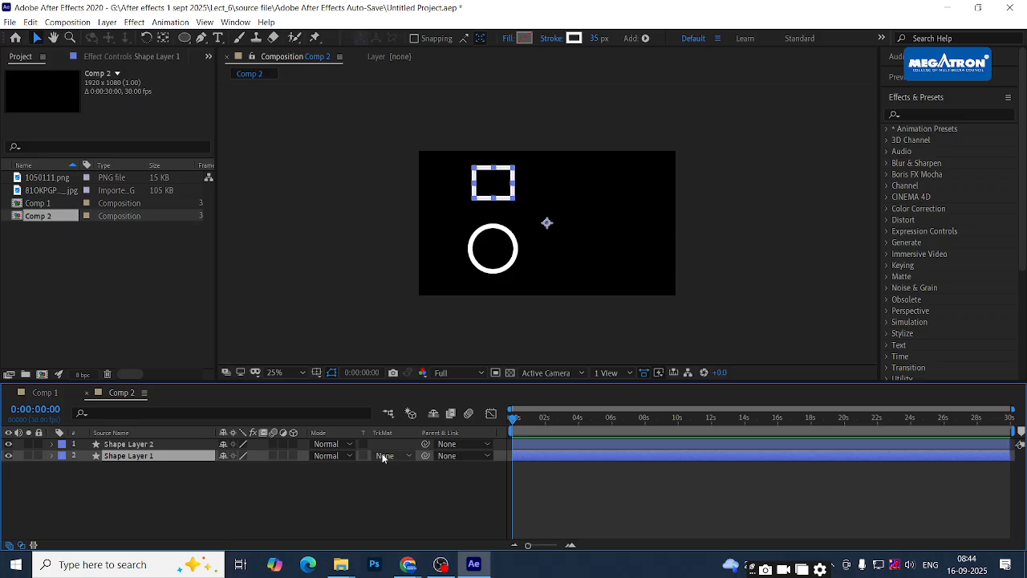
drag(425, 457, 138, 446)
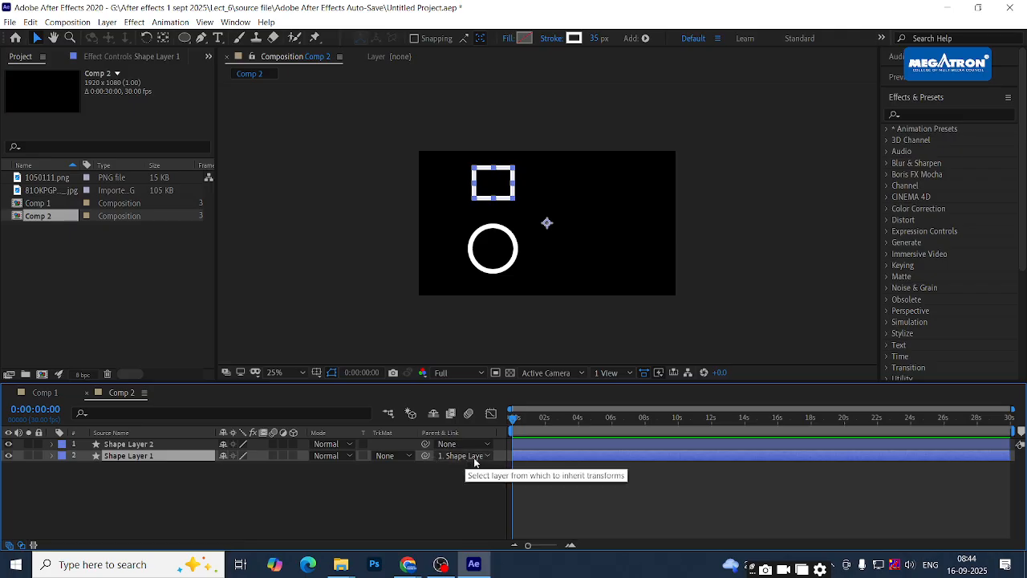
click(474, 456)
click(481, 486)
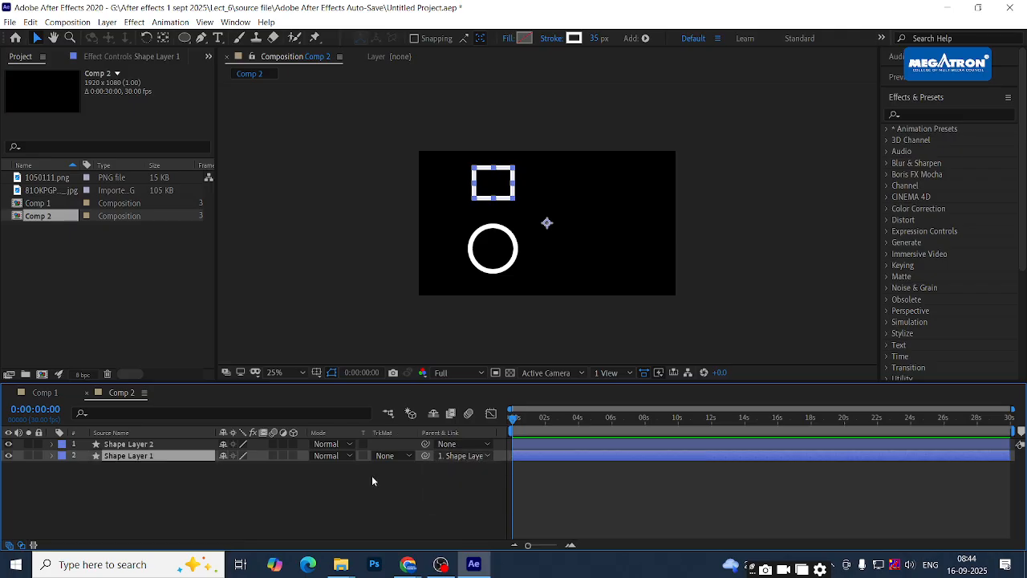
click(372, 476)
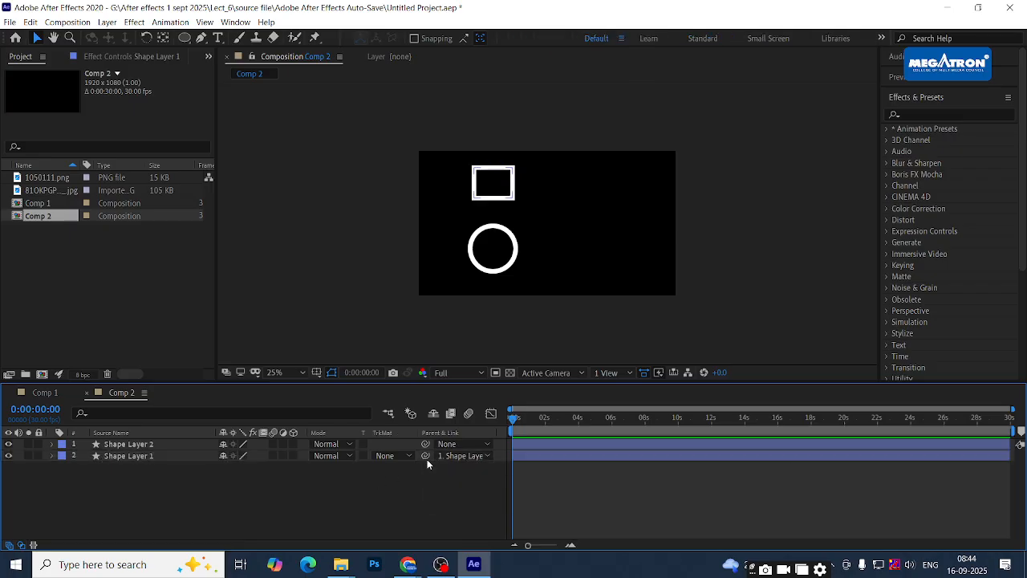
Reveal the circle layer's Position and shift it horizontally to X 1297 to test the parent link with the rectangle
click(161, 460)
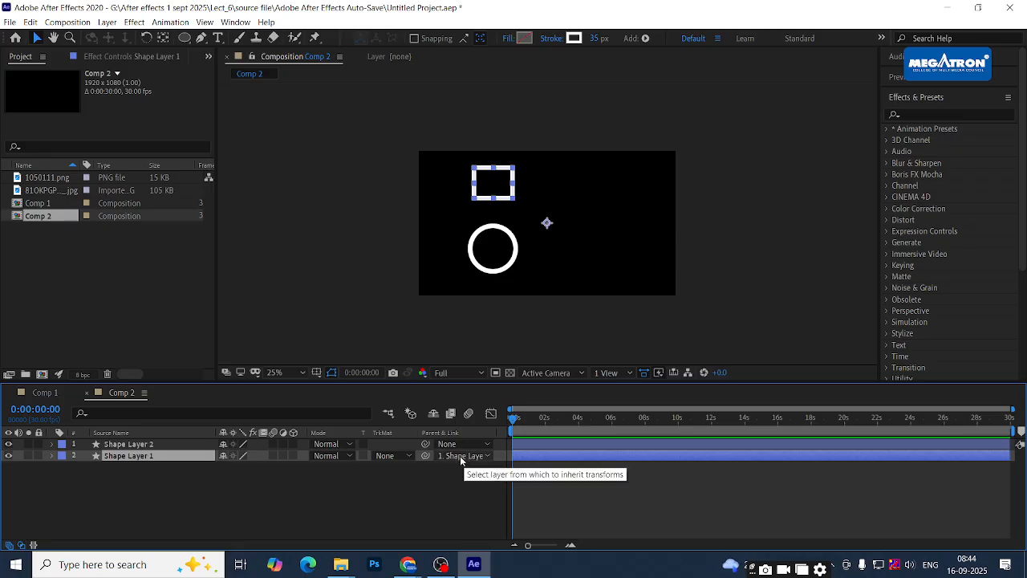
click(172, 446)
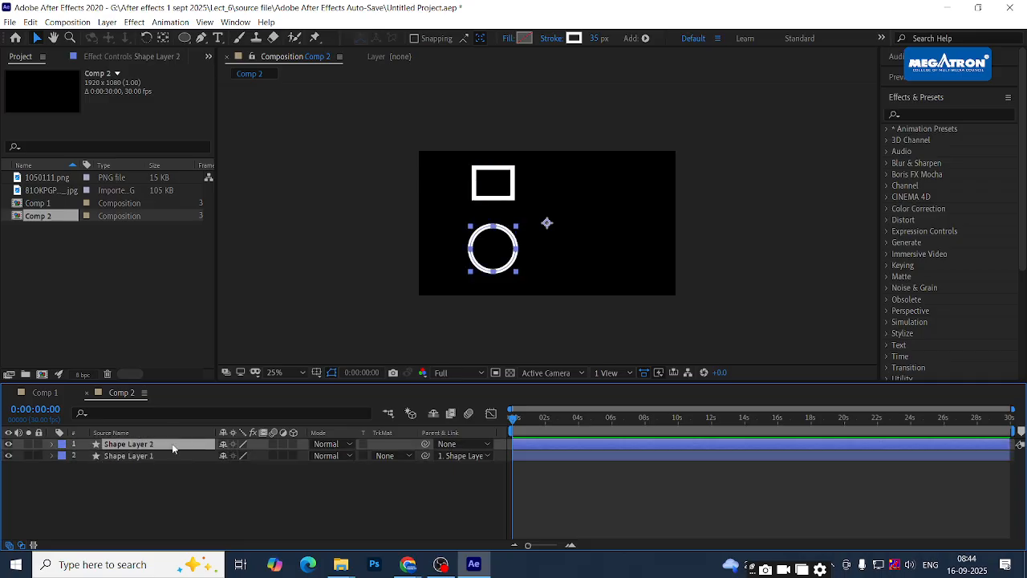
key(p)
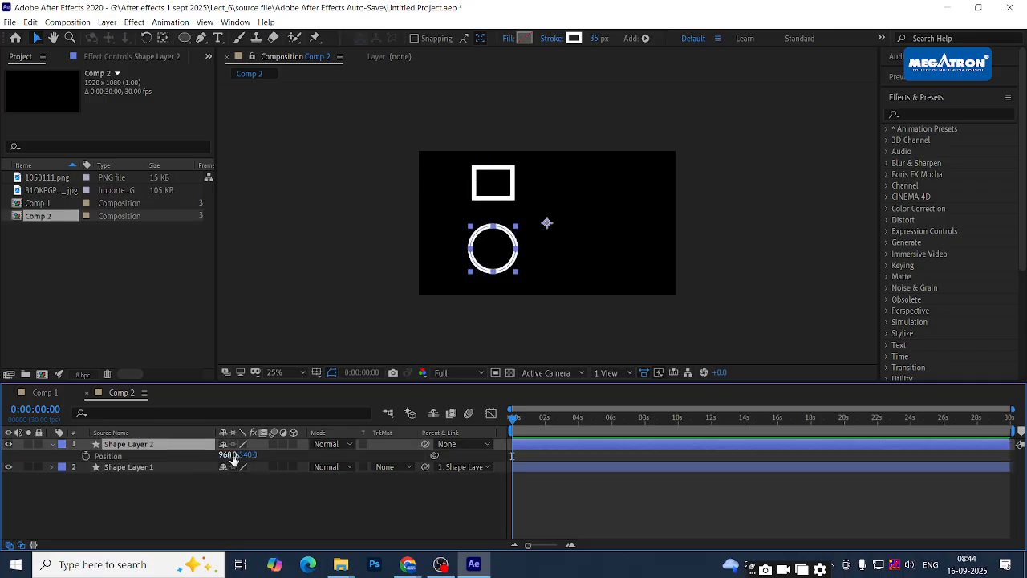
drag(228, 454, 289, 468)
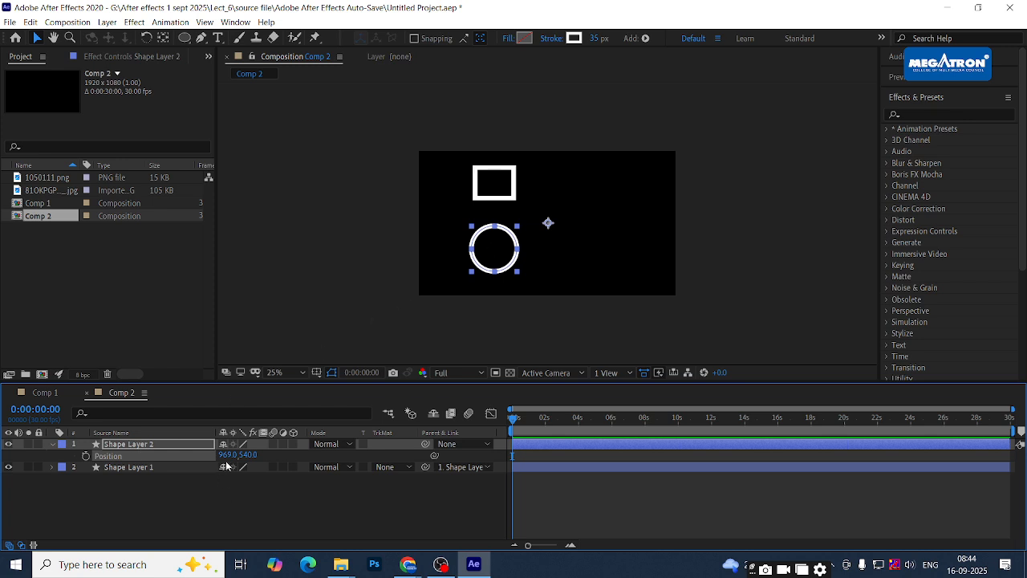
drag(233, 455, 421, 452)
Switch to the Google Meet call in Chrome, admit the waiting participant, and return to After Effects
key(alt+Tab)
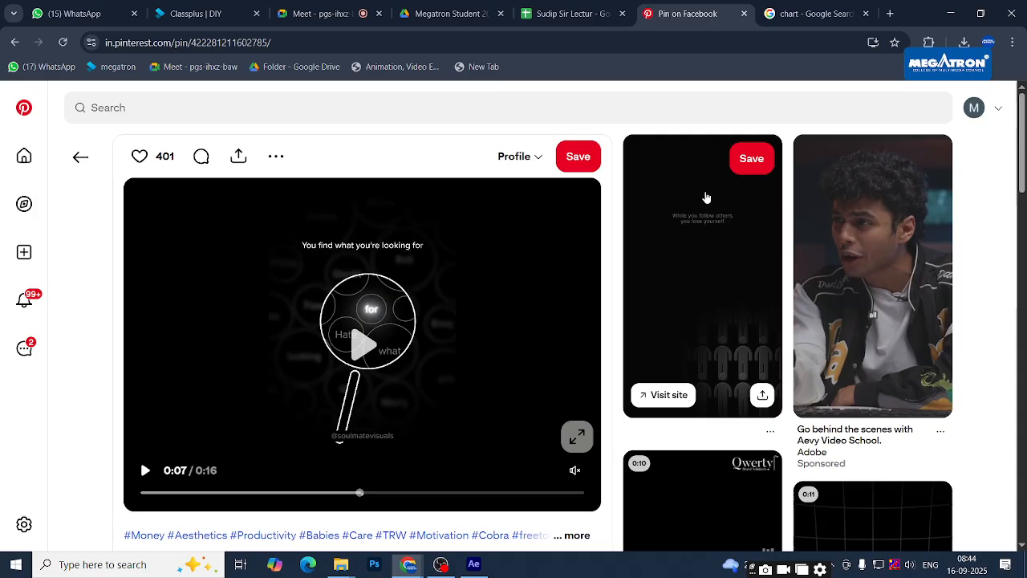
click(321, 13)
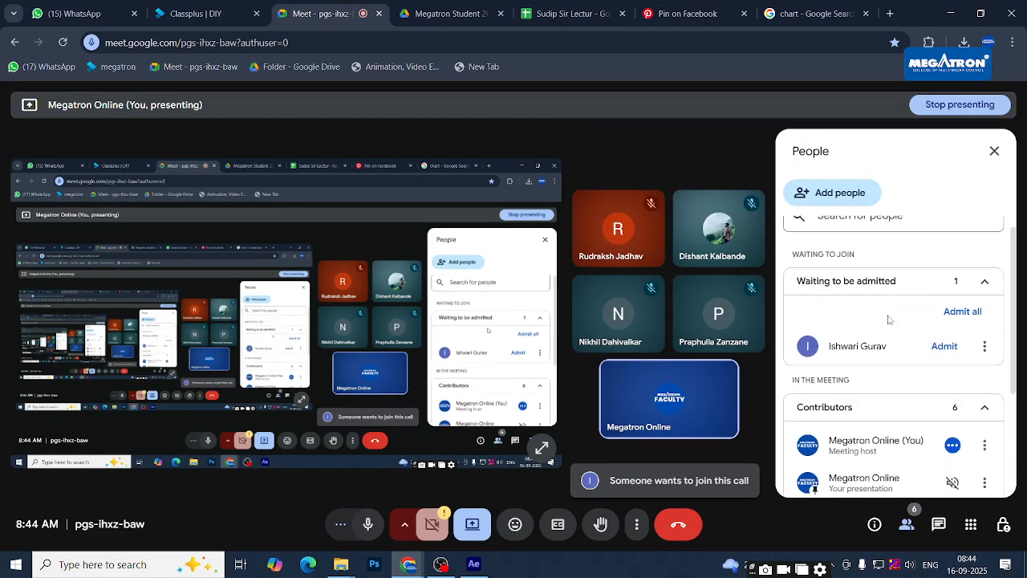
click(937, 367)
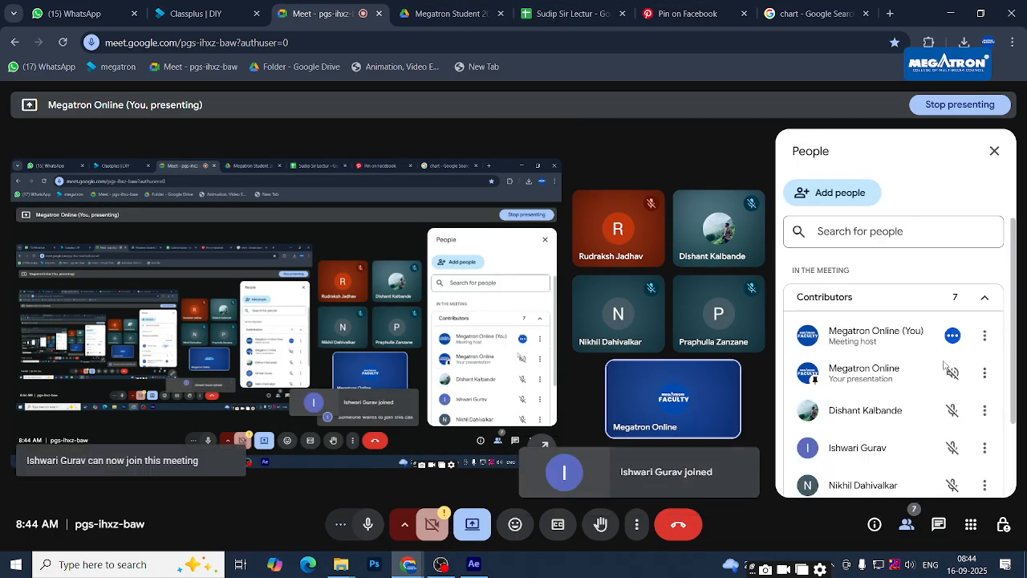
key(alt+Tab)
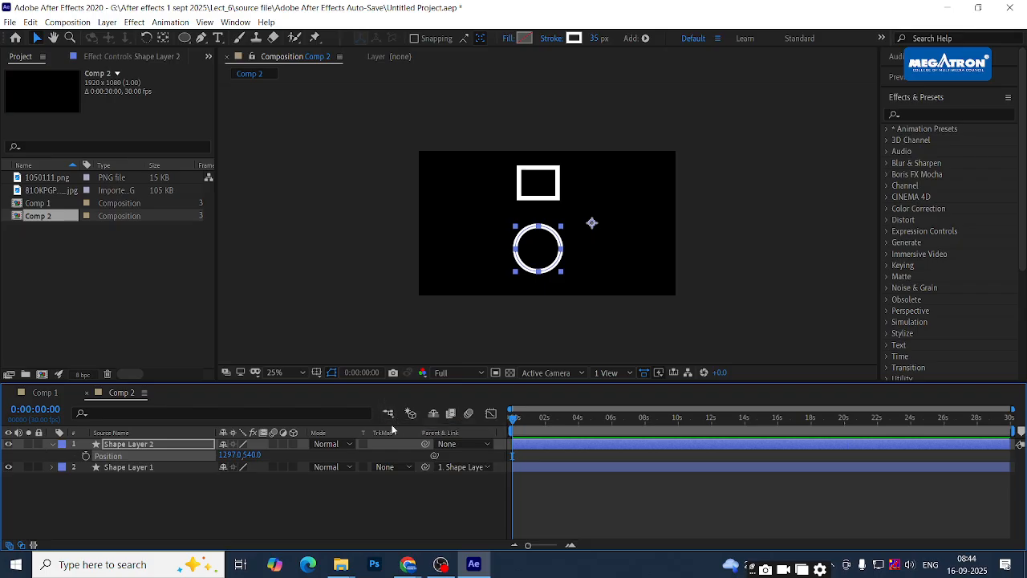
click(216, 489)
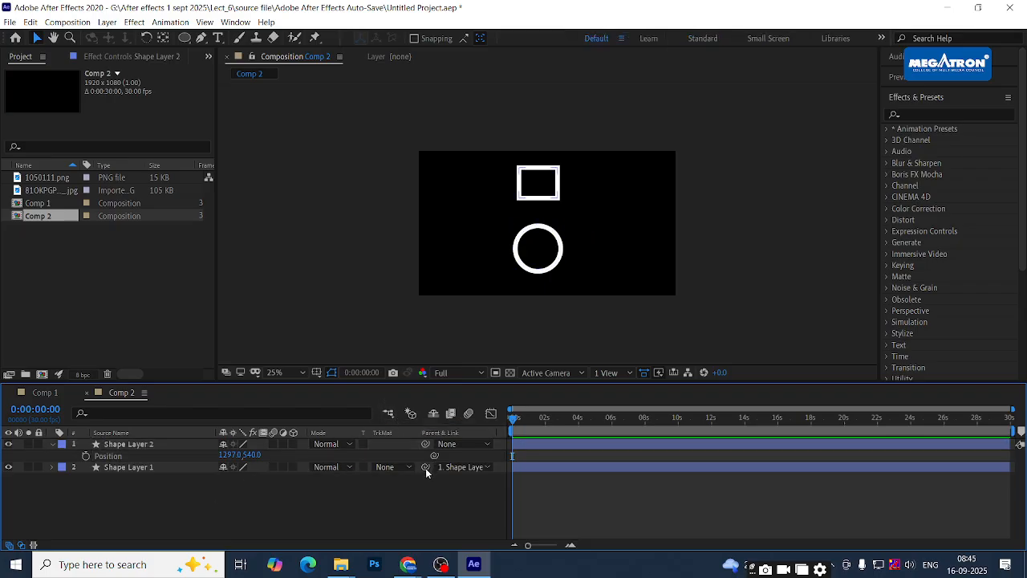
click(123, 443)
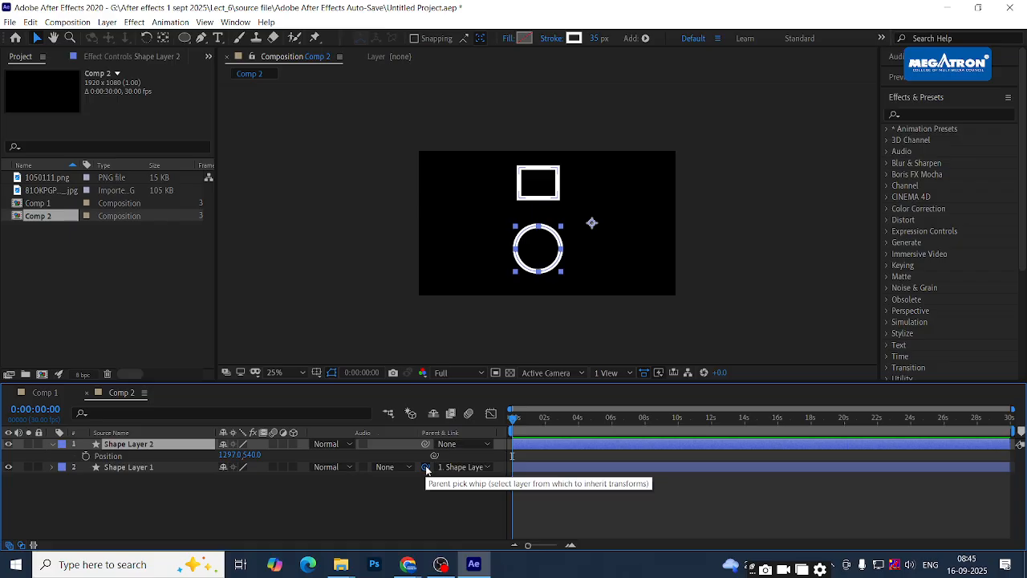
drag(382, 493, 130, 444)
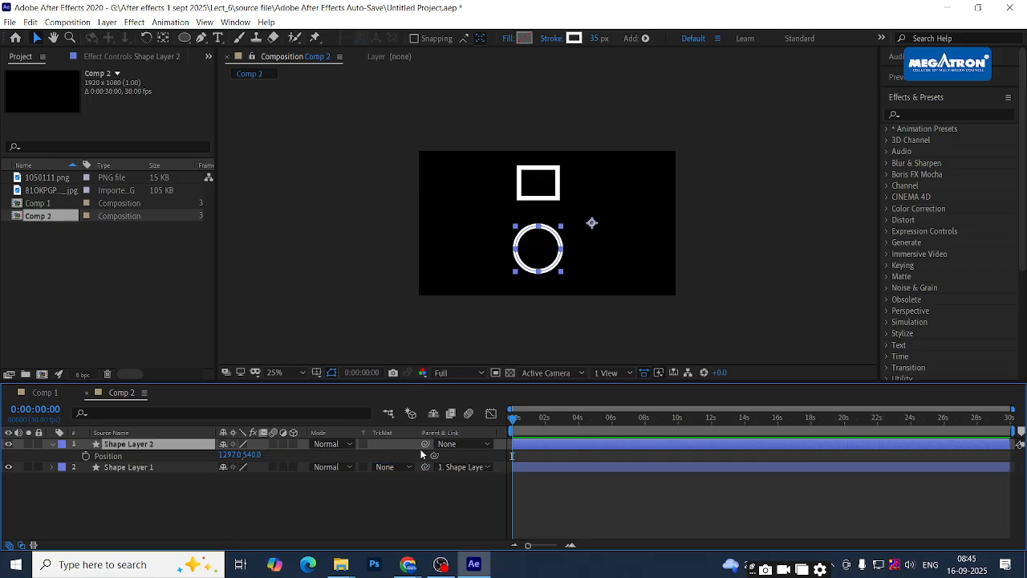
Set the rectangle layer's parent to None, and link it to Shape Layer 2 again
click(457, 467)
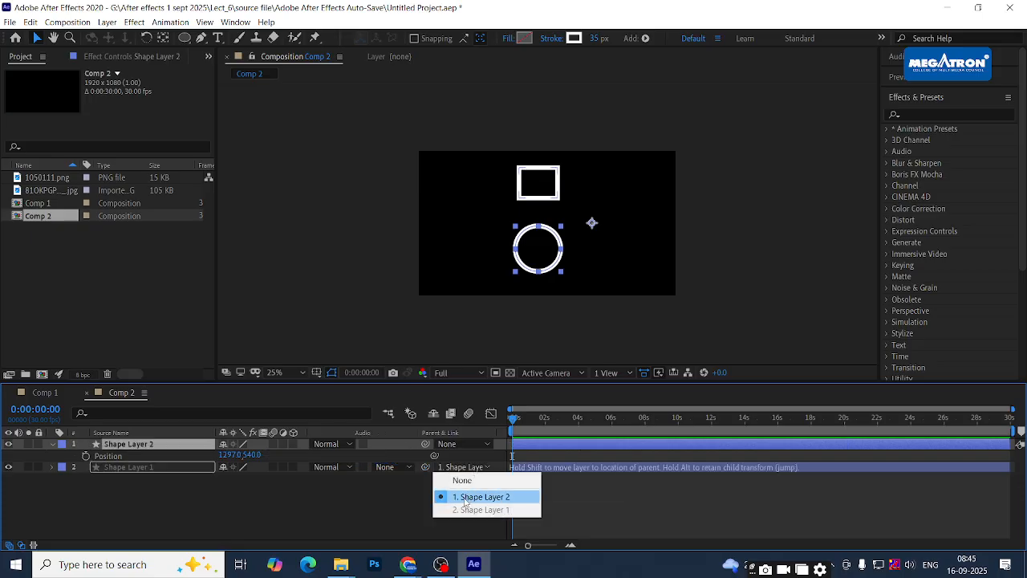
click(411, 501)
click(472, 467)
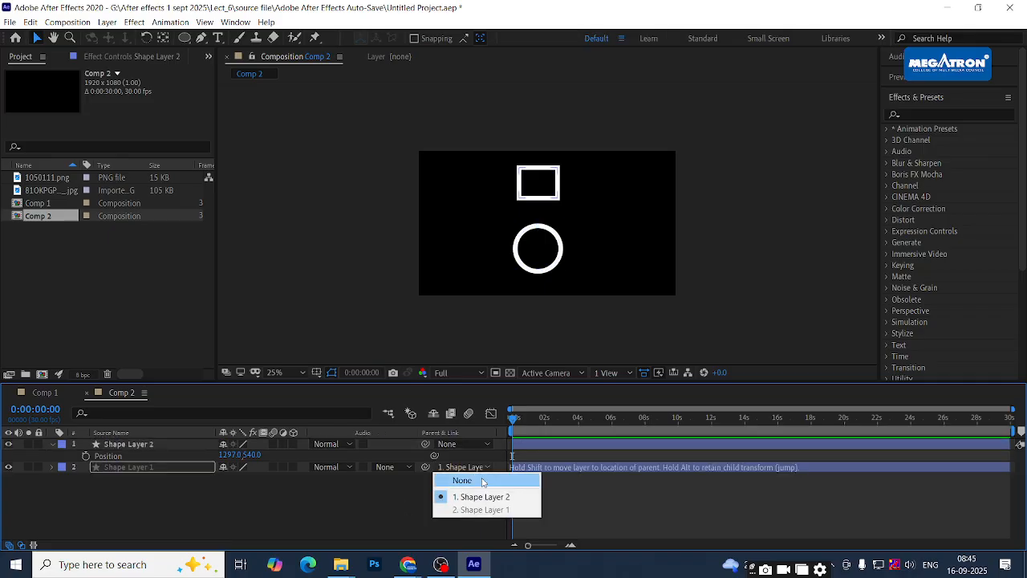
click(470, 480)
click(466, 468)
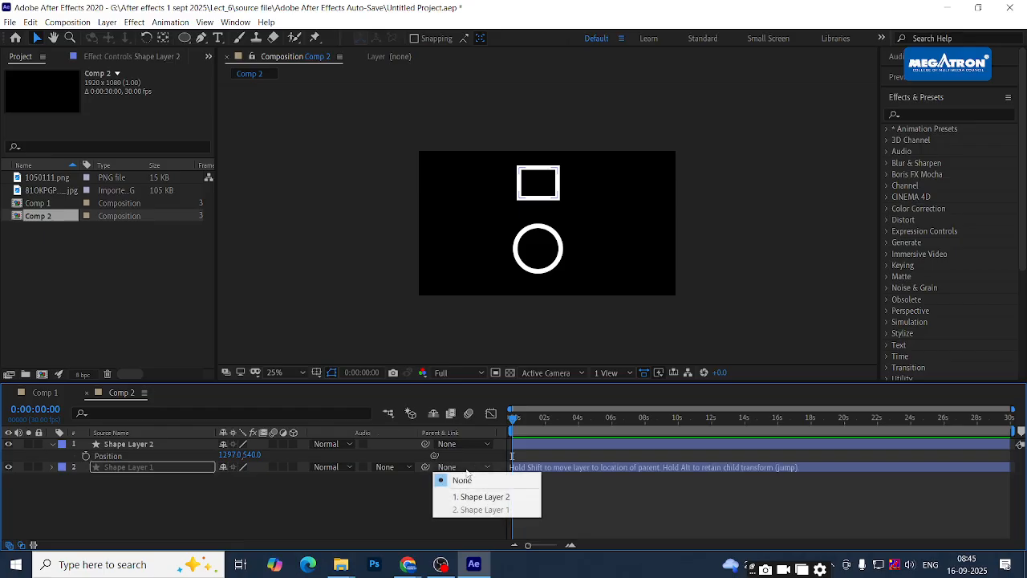
click(480, 496)
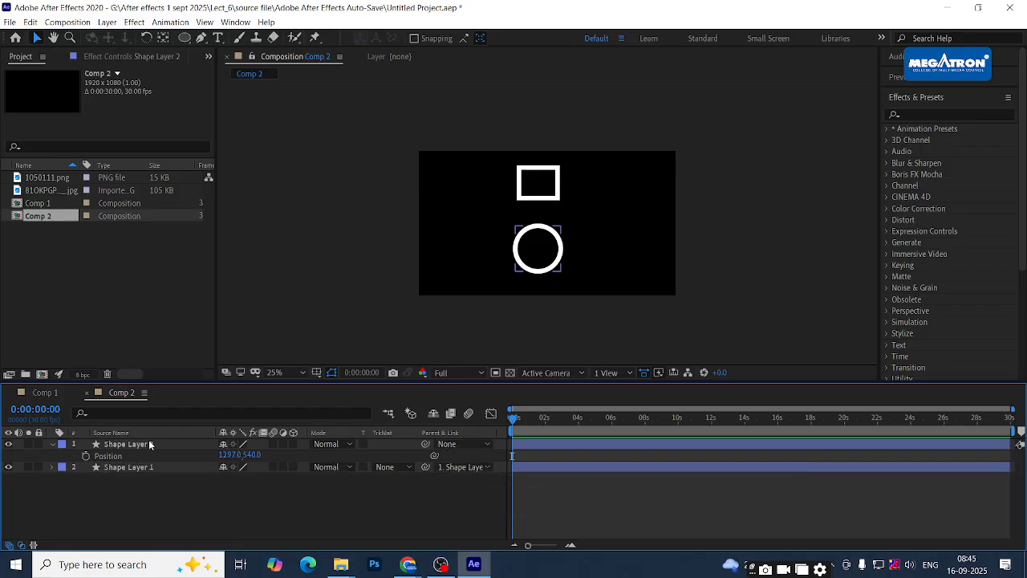
Shift the circle layer farther right by increasing its horizontal Position, to demonstrate the parent link
click(119, 445)
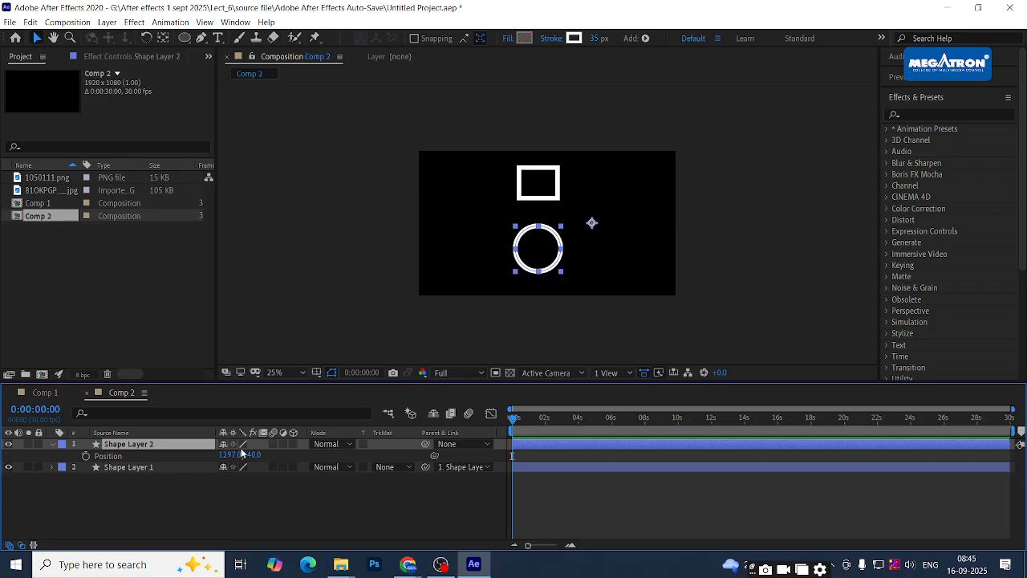
drag(228, 454, 231, 392)
Reveal the circle layer's Rotation, spin it to test the link with the rectangle, and reset it to 0°
key(r)
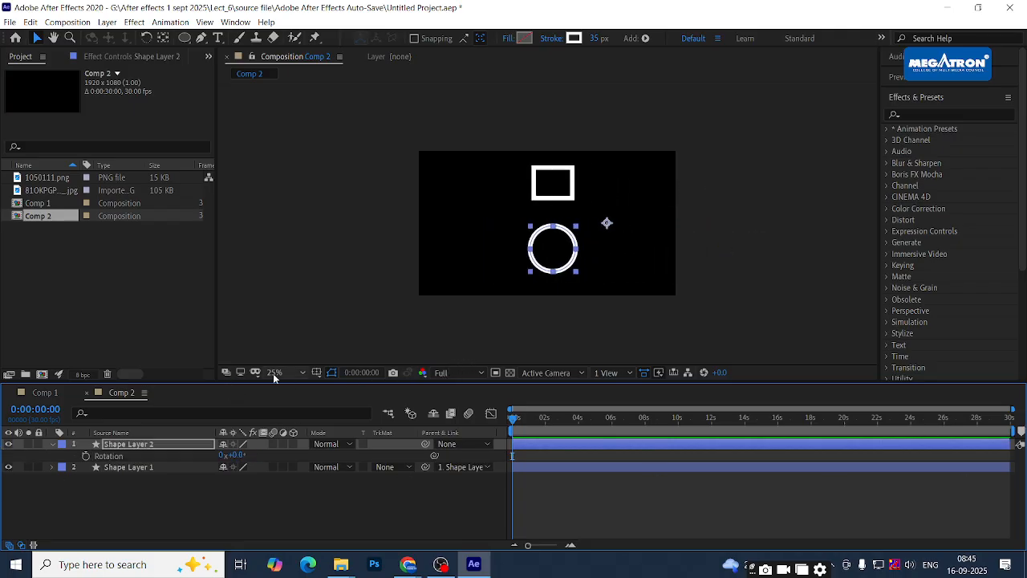
drag(235, 454, 590, 209)
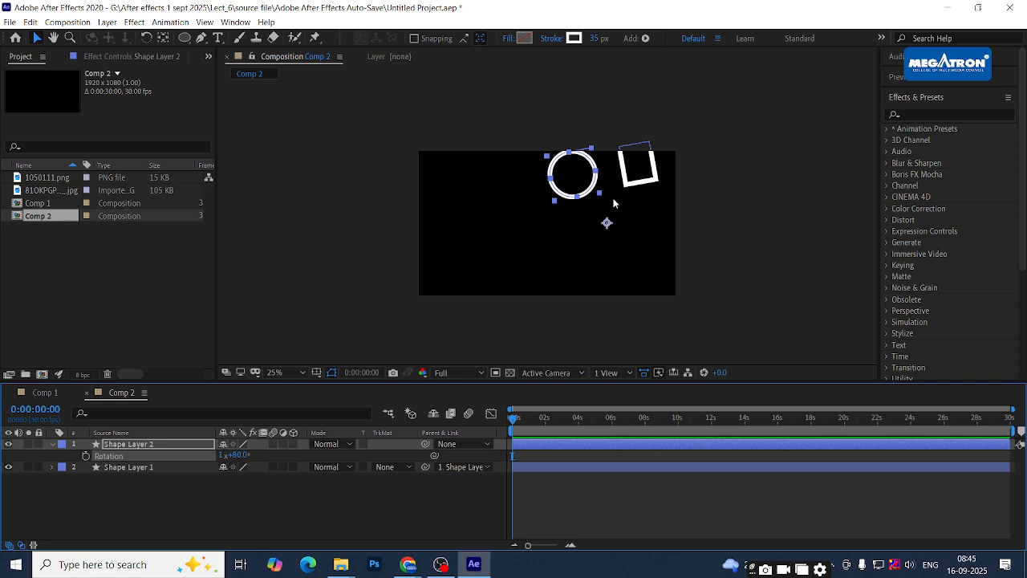
click(235, 456)
text(0)
key(Tab)
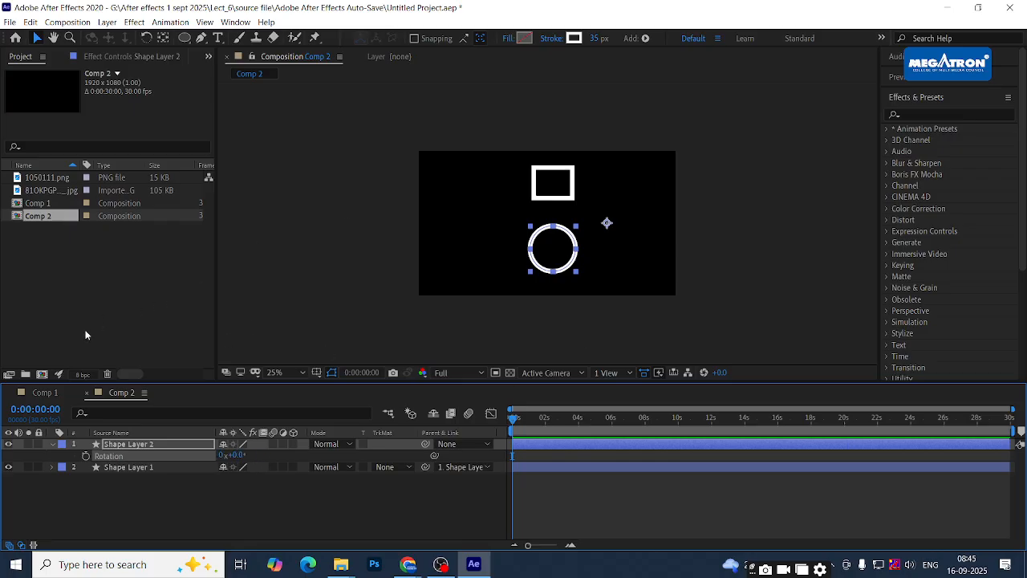
Return to Comp 1 and make the composition viewer taller by shrinking the timeline area
click(45, 392)
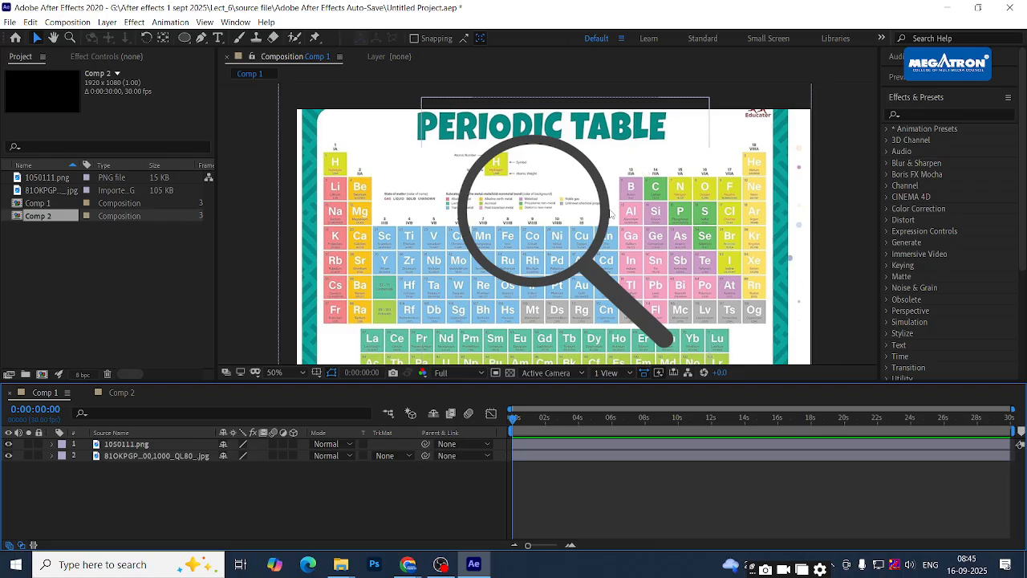
key(period)
key(comma)
key(comma)
key(comma)
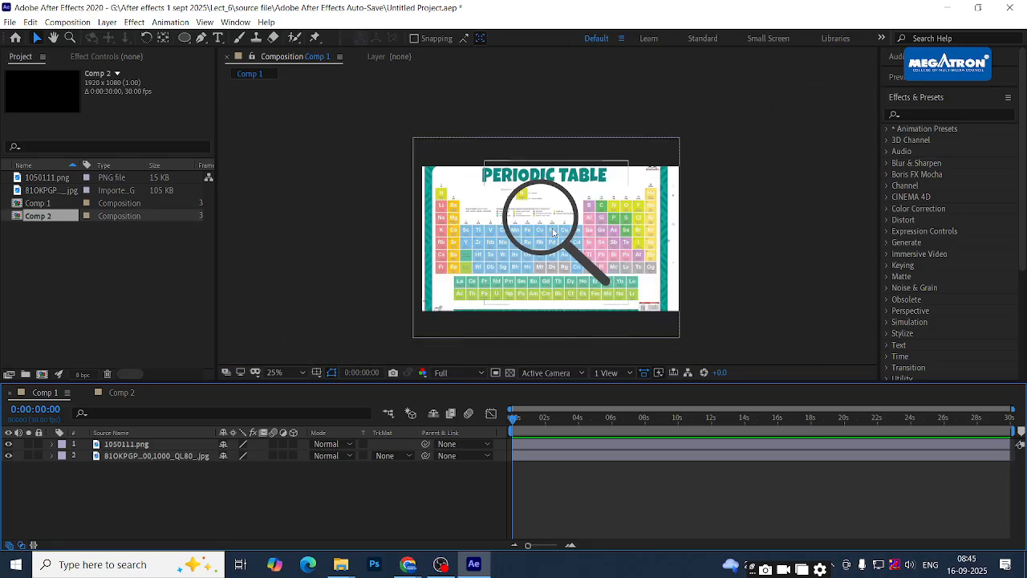
key(period)
key(period)
key(h)
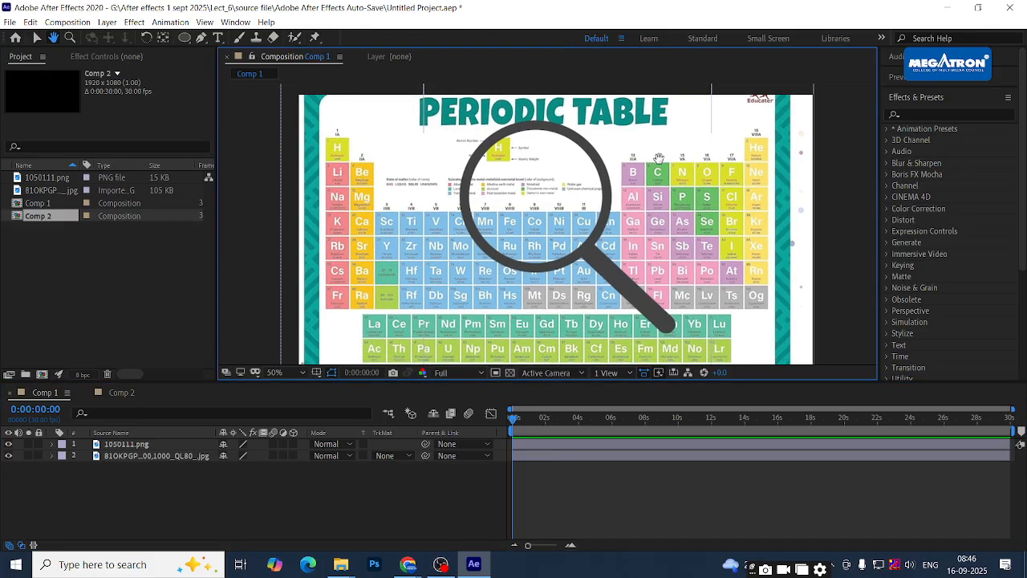
drag(654, 207, 657, 171)
key(v)
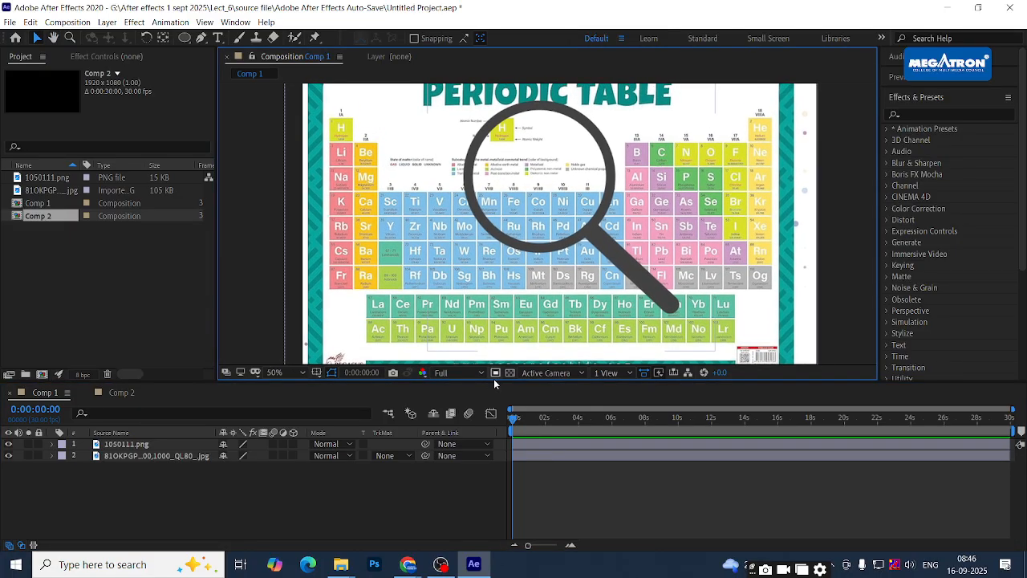
drag(496, 383, 496, 415)
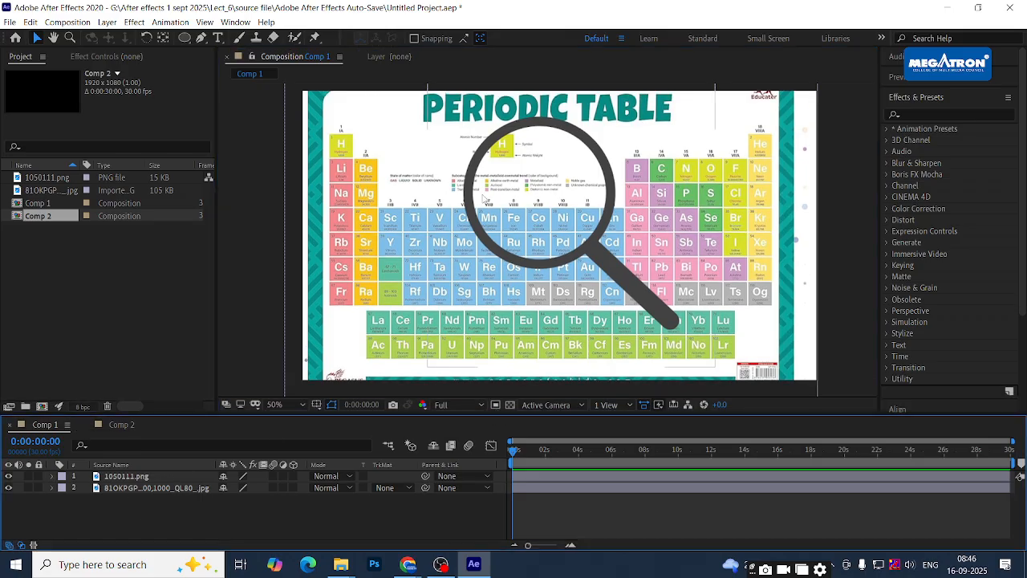
scroll(485, 198, up, 2)
scroll(484, 198, down, 4)
scroll(485, 198, up, 1)
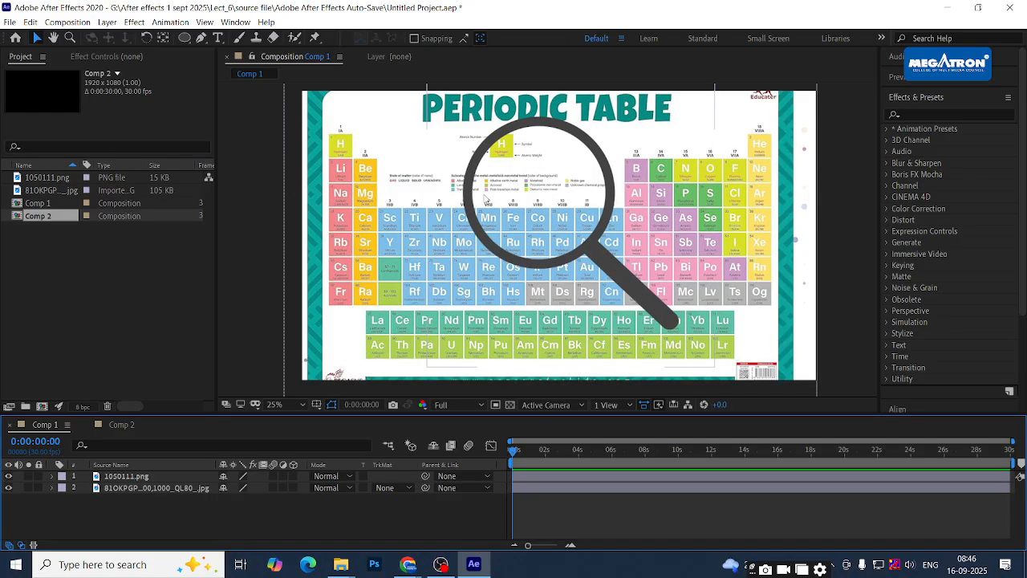
scroll(485, 198, down, 1)
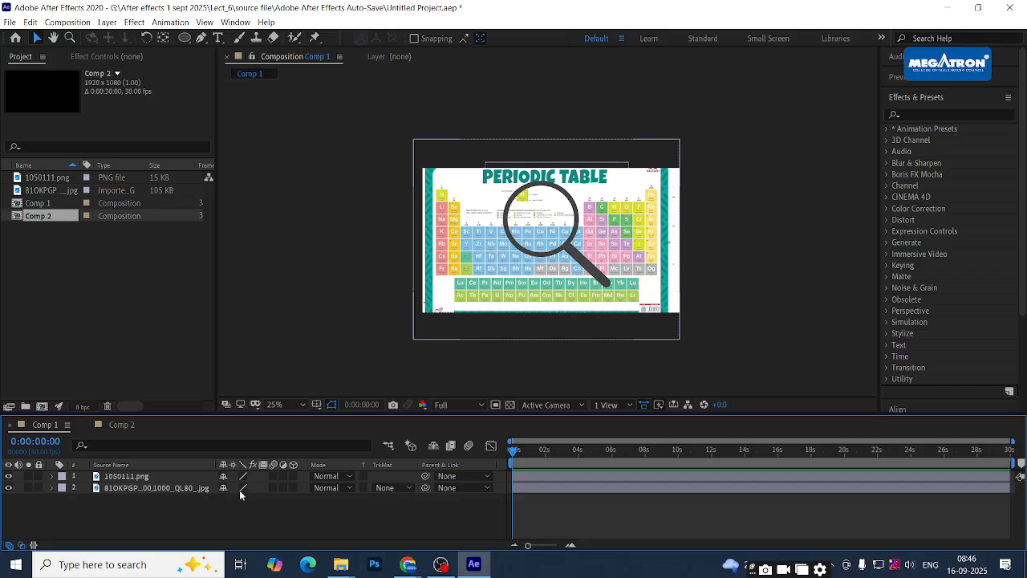
Create an adjustment layer in Comp 1 and apply the Gaussian Blur effect to it
key(ctrl+alt+y)
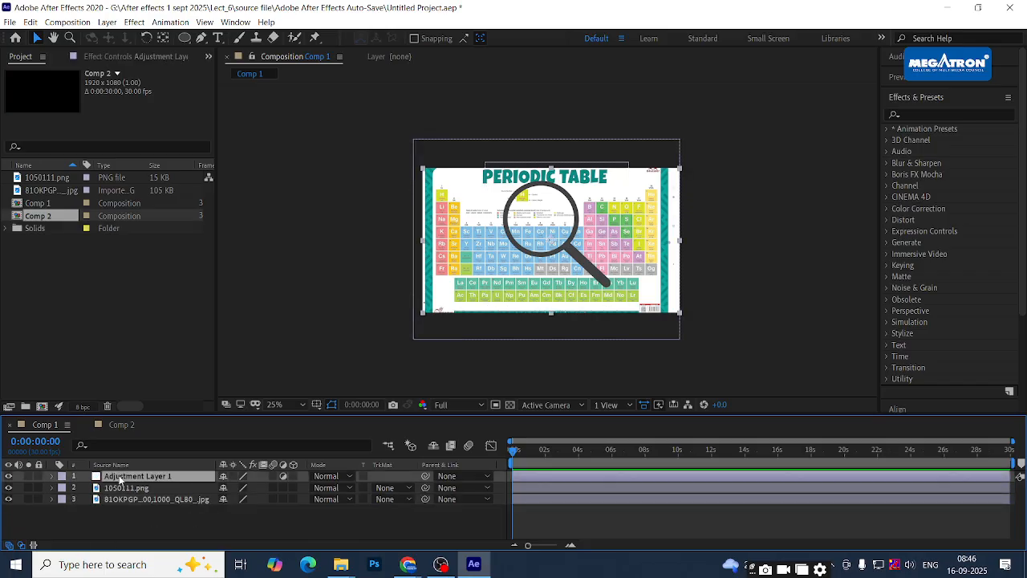
click(917, 113)
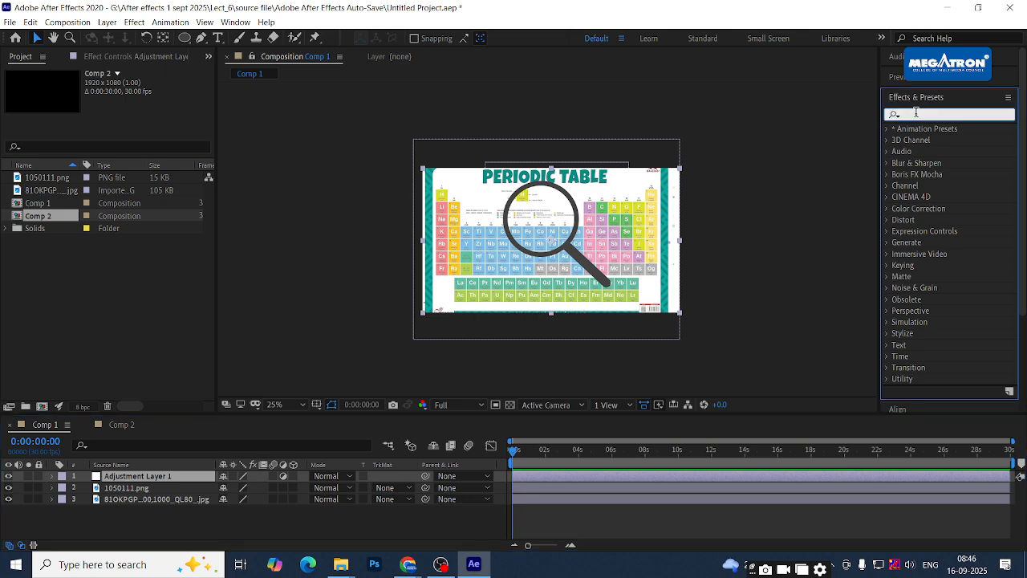
text(g)
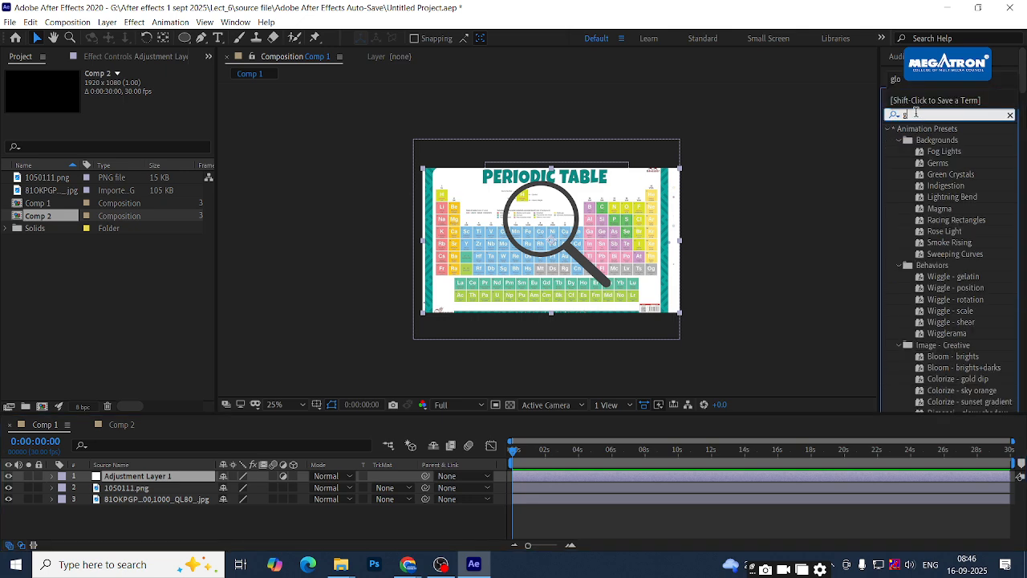
text(au)
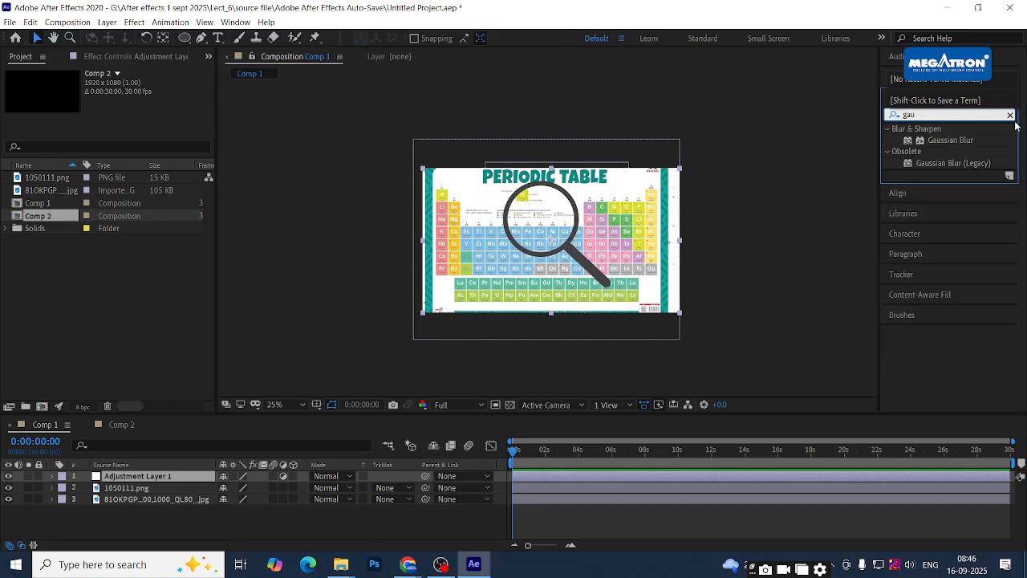
drag(945, 142, 121, 479)
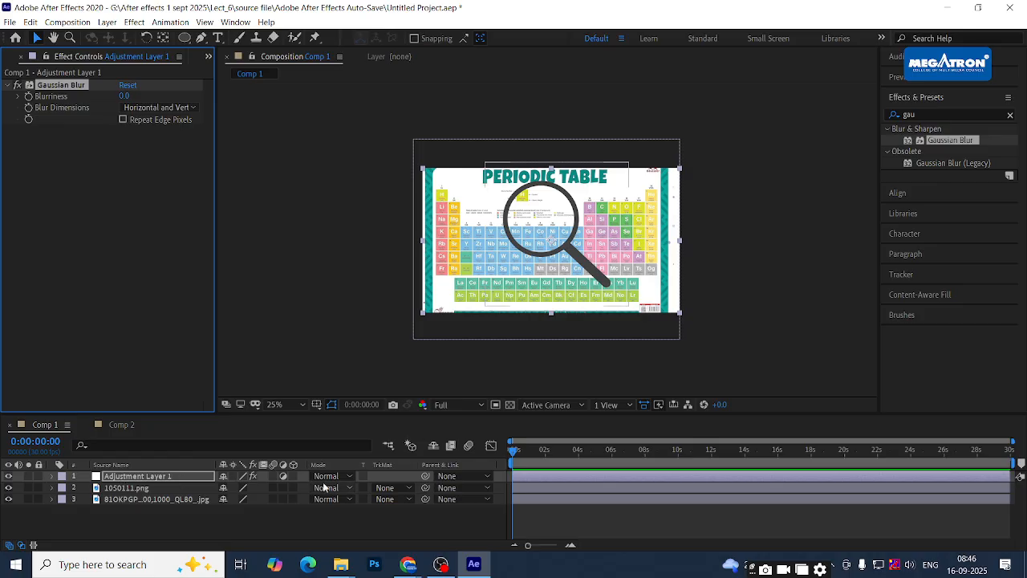
Place the adjustment layer beneath the magnifying-glass layer 1050111.png and set its Gaussian Blur Blurriness to 33.3
click(150, 479)
key(ctrl+bracketleft)
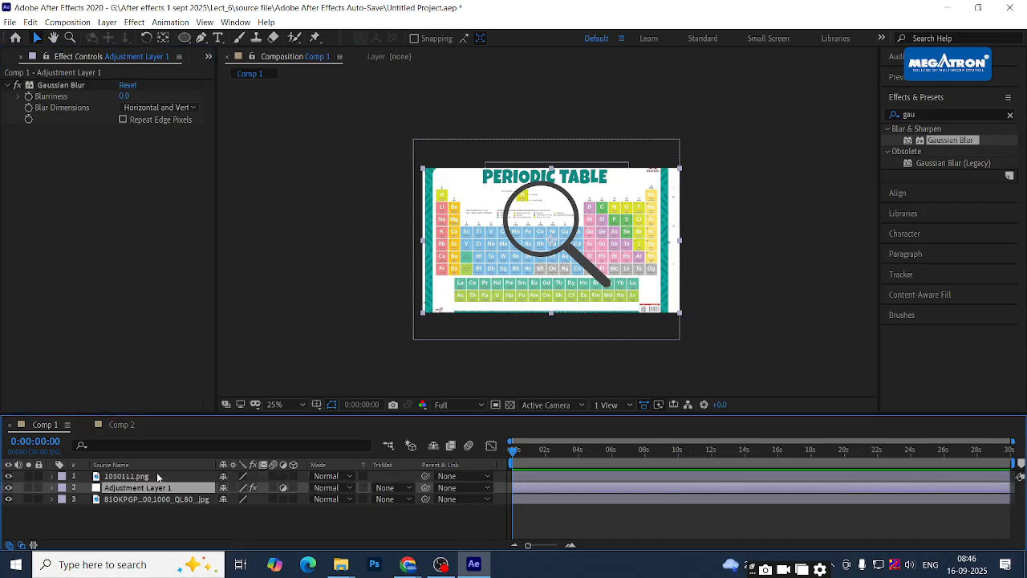
drag(124, 95, 281, 106)
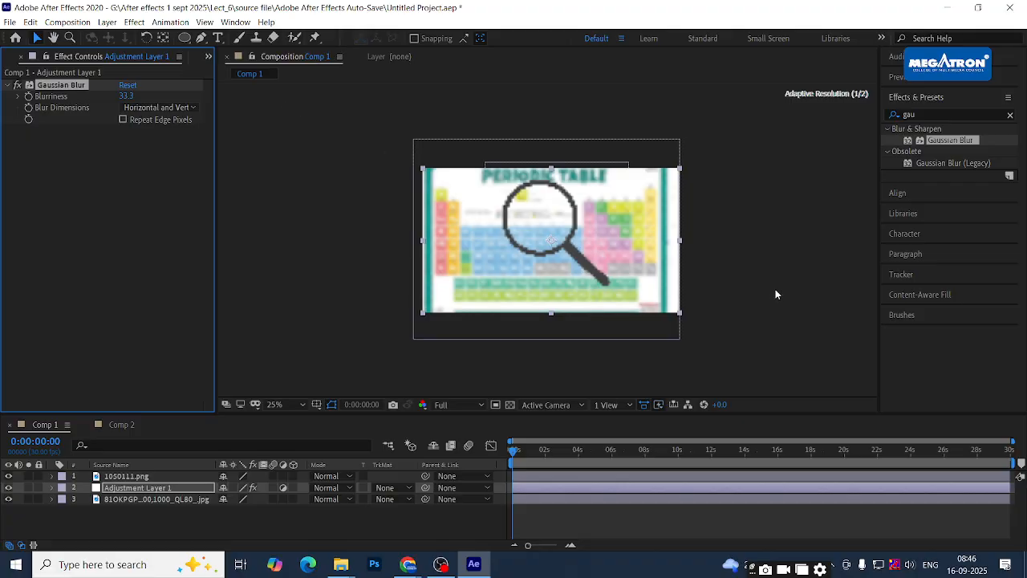
Examine how the blur affects the periodic table inside and around the magnifying-glass lens
scroll(544, 221, down, 2)
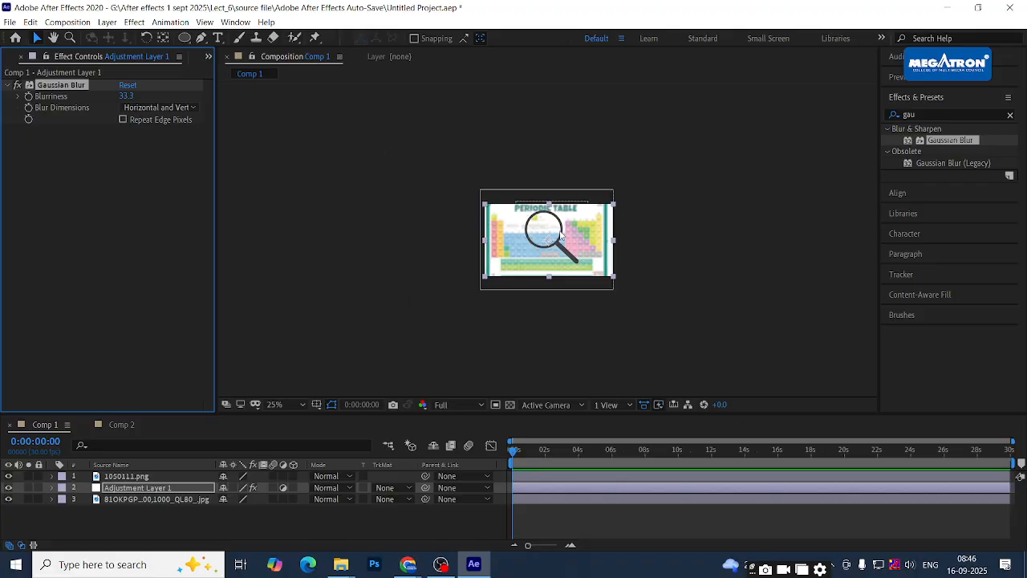
scroll(560, 236, up, 2)
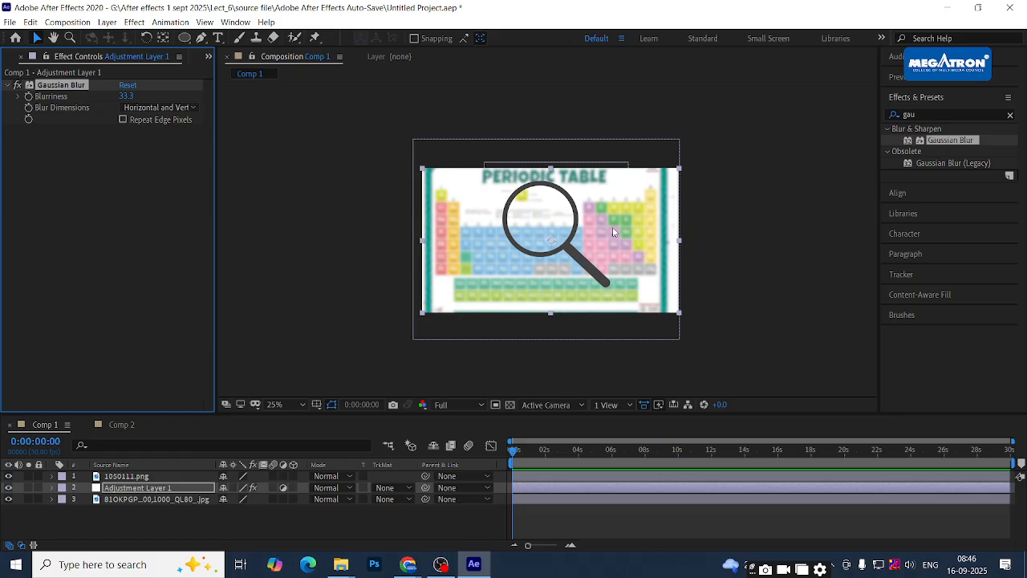
scroll(614, 232, up, 2)
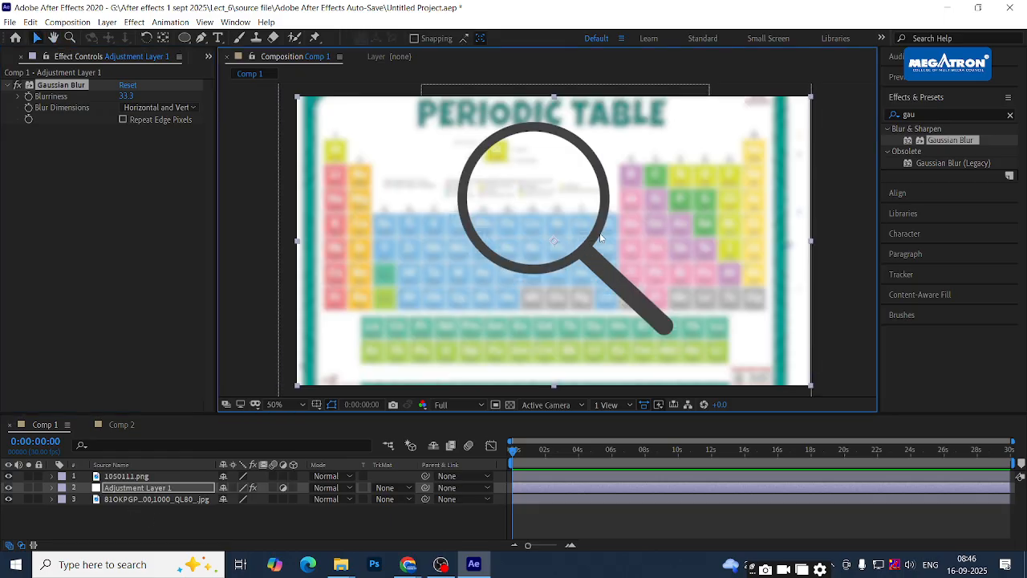
scroll(600, 237, up, 1)
scroll(599, 232, down, 3)
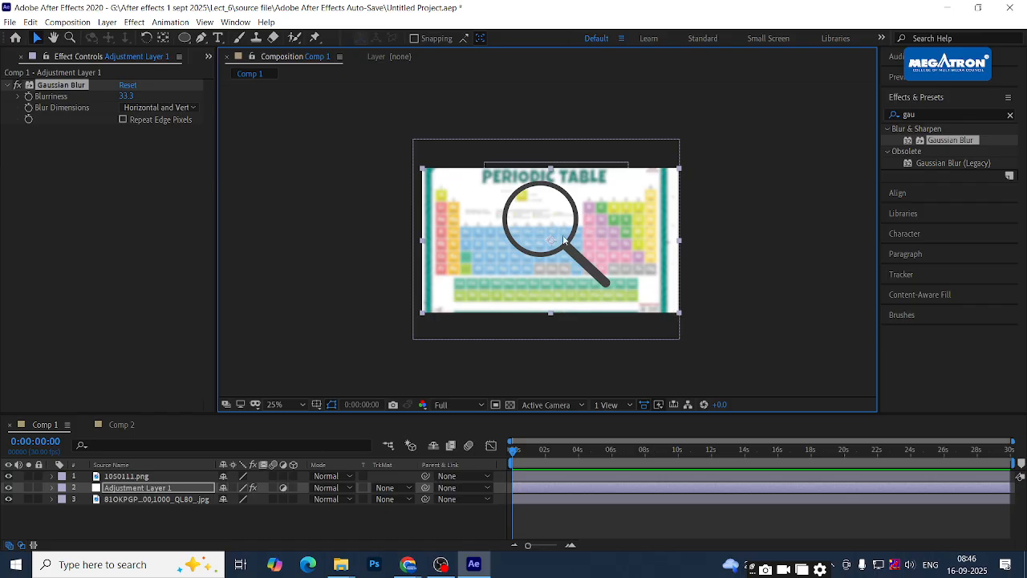
scroll(564, 239, down, 1)
scroll(561, 233, up, 2)
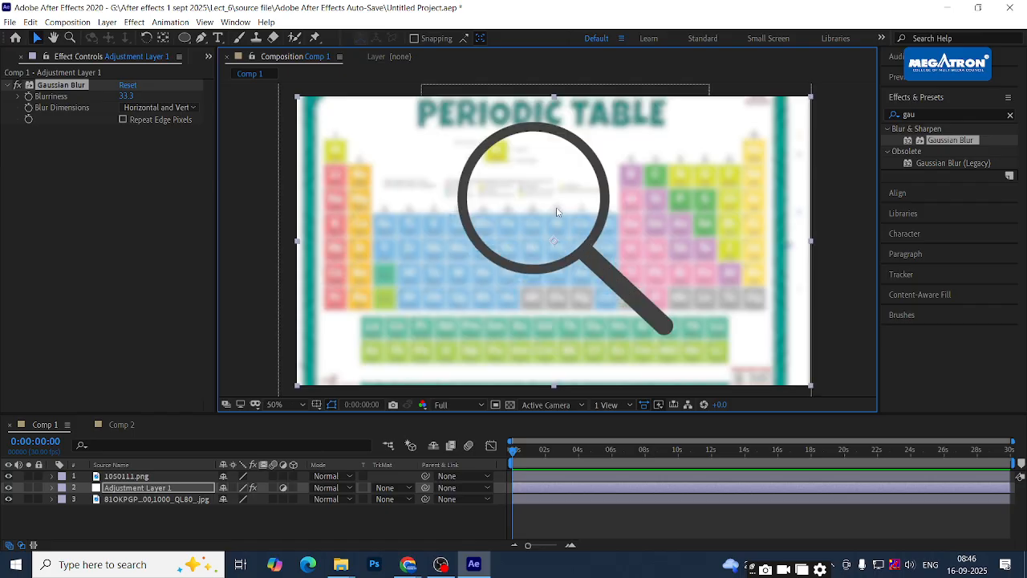
scroll(573, 174, up, 1)
scroll(573, 174, down, 1)
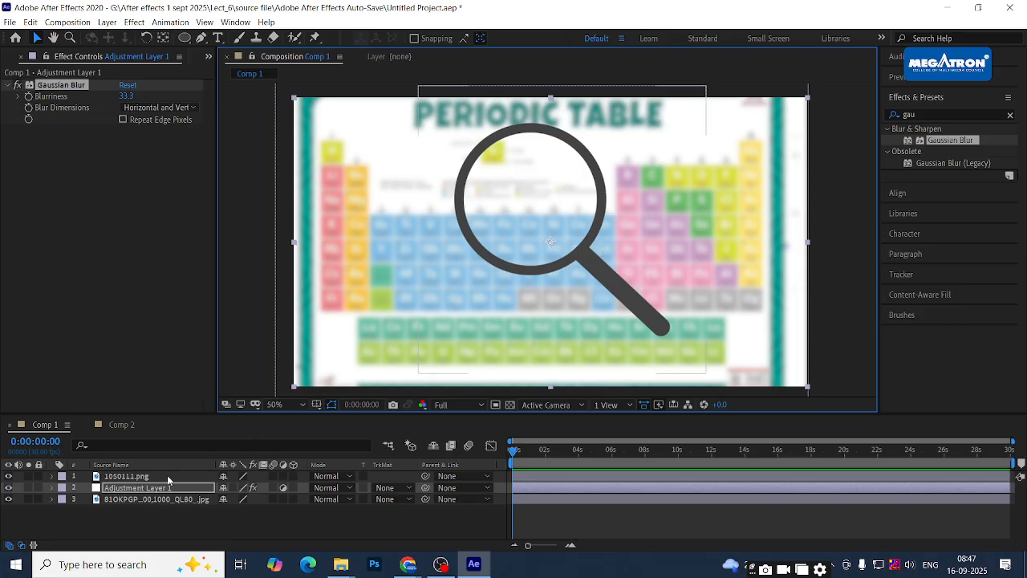
Draw an elliptical mask on Adjustment Layer 1 around the magnifying glass's round lens
click(150, 487)
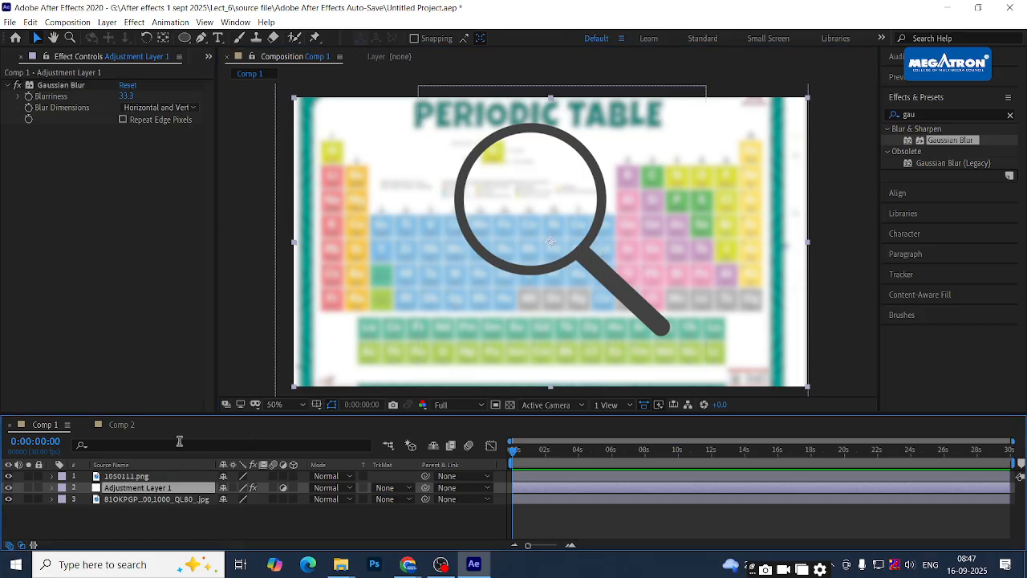
click(184, 38)
click(241, 37)
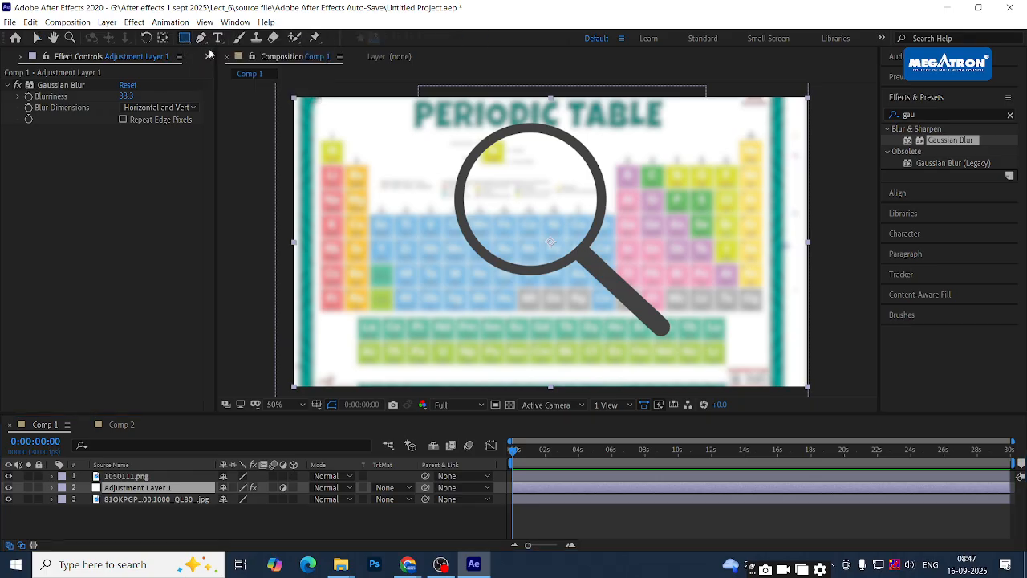
click(184, 38)
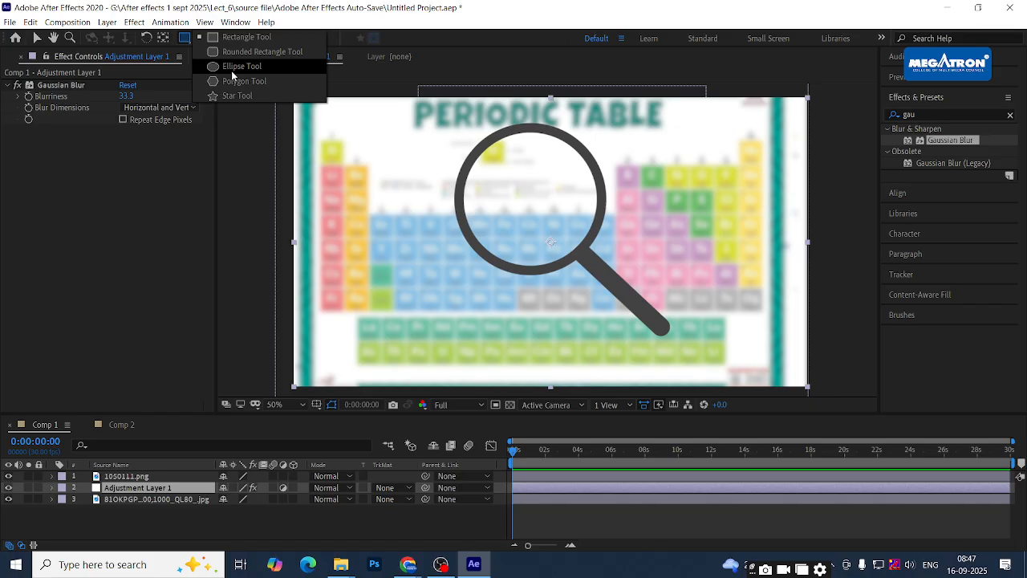
click(231, 71)
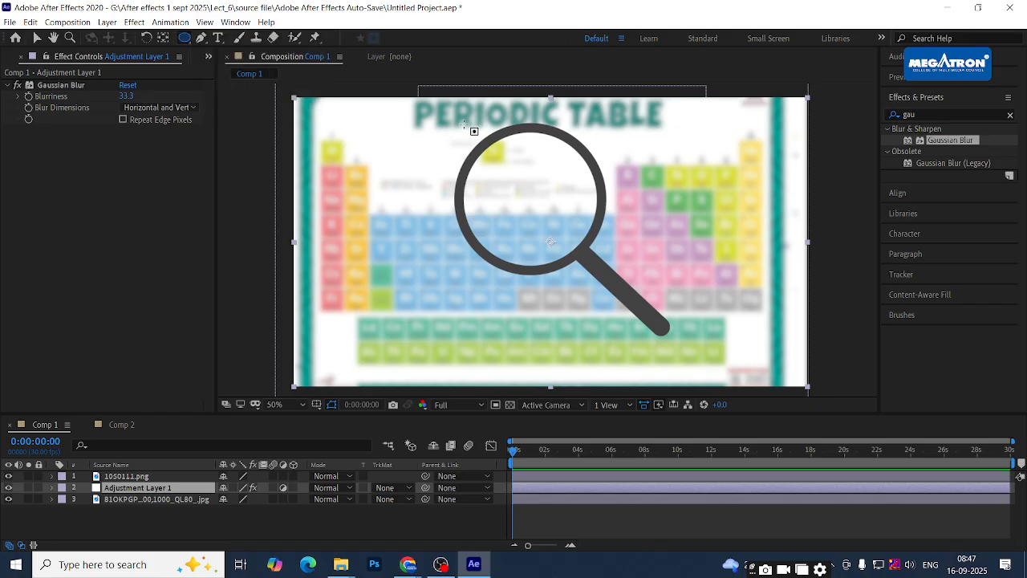
drag(459, 118, 581, 270)
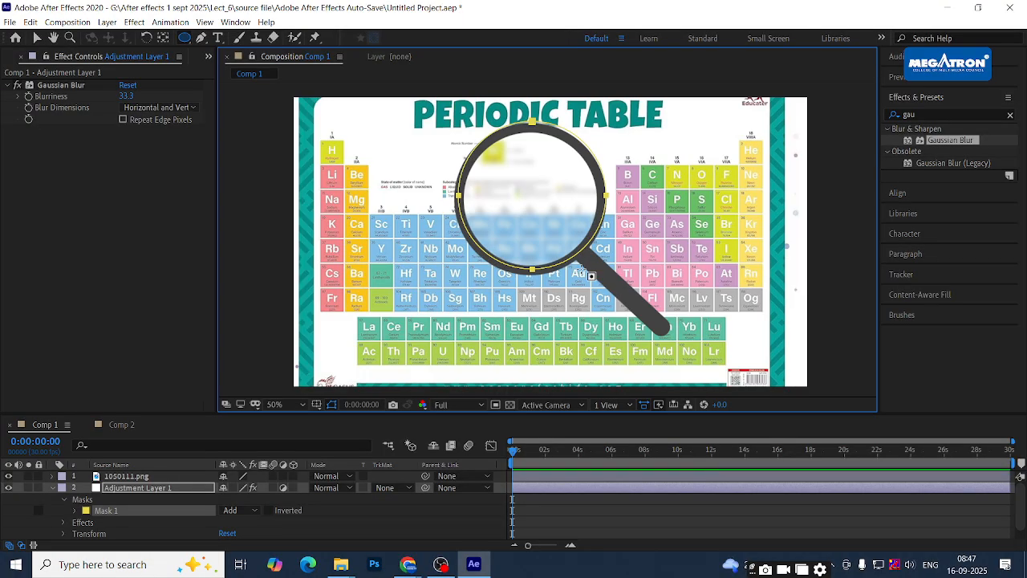
Move and scale Mask 1 until its outline runs along the middle of the magnifying glass's rim
key(v)
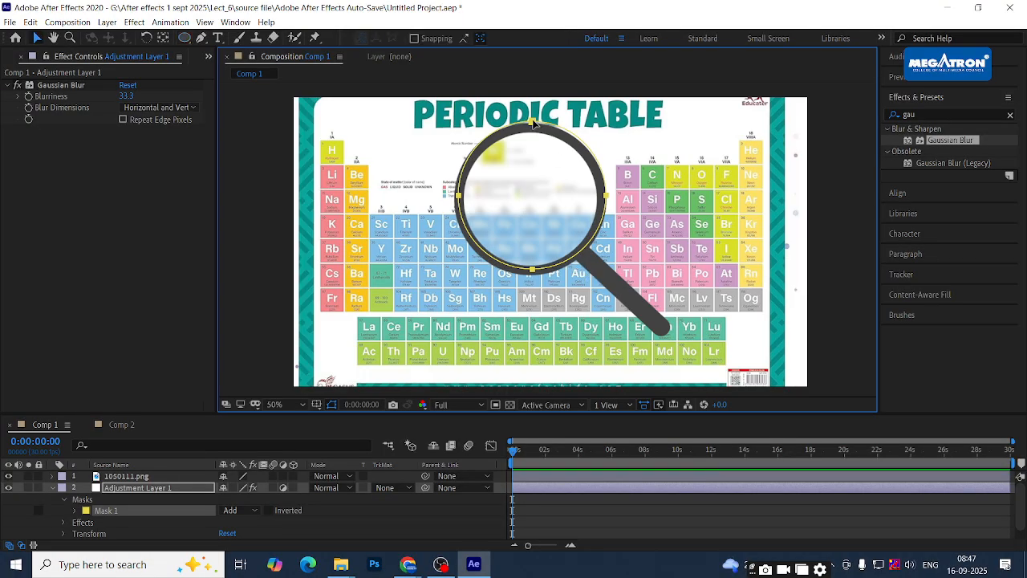
drag(538, 126, 532, 126)
double_click(532, 126)
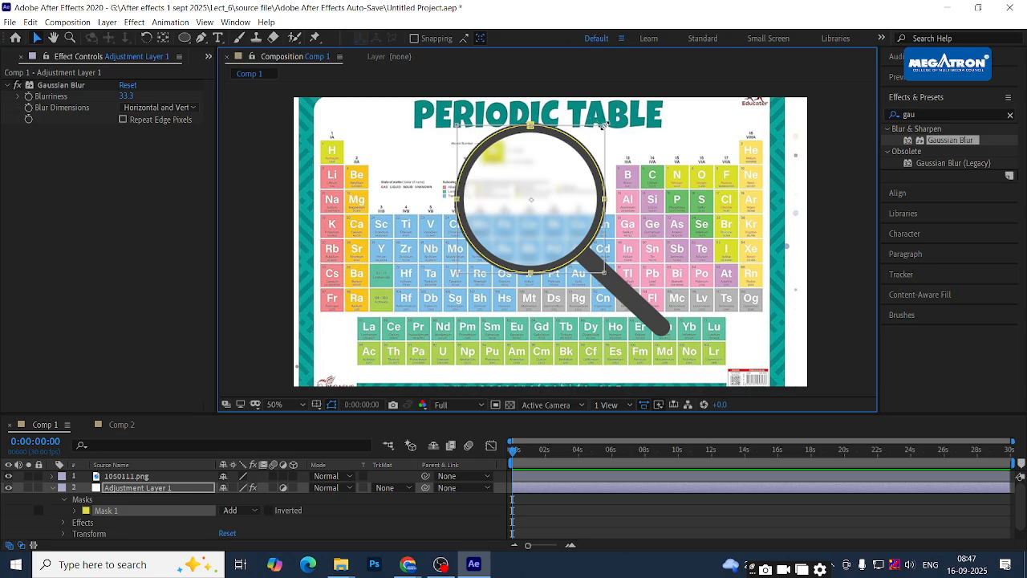
drag(604, 125, 597, 137)
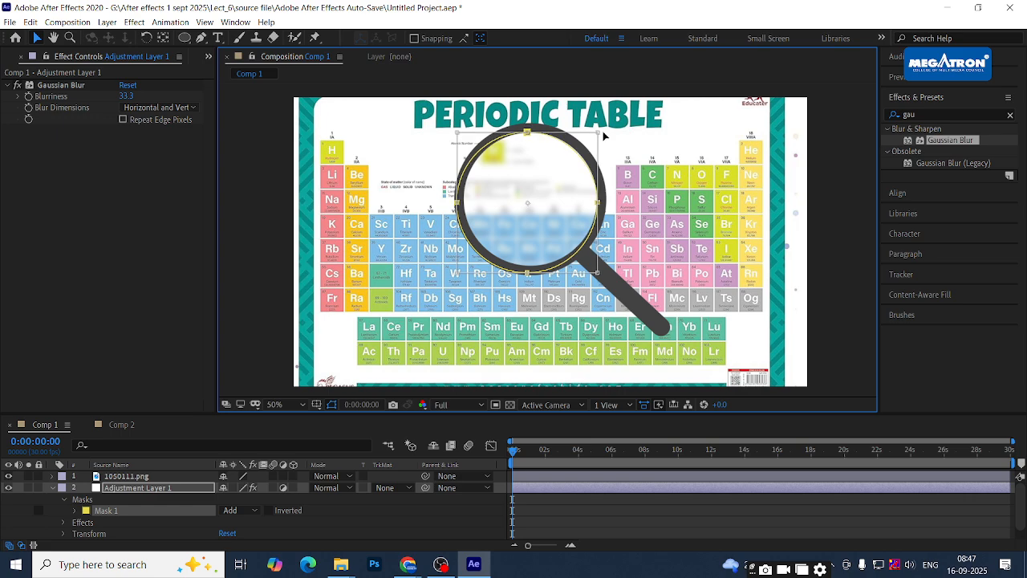
drag(560, 165, 565, 159)
drag(600, 129, 581, 142)
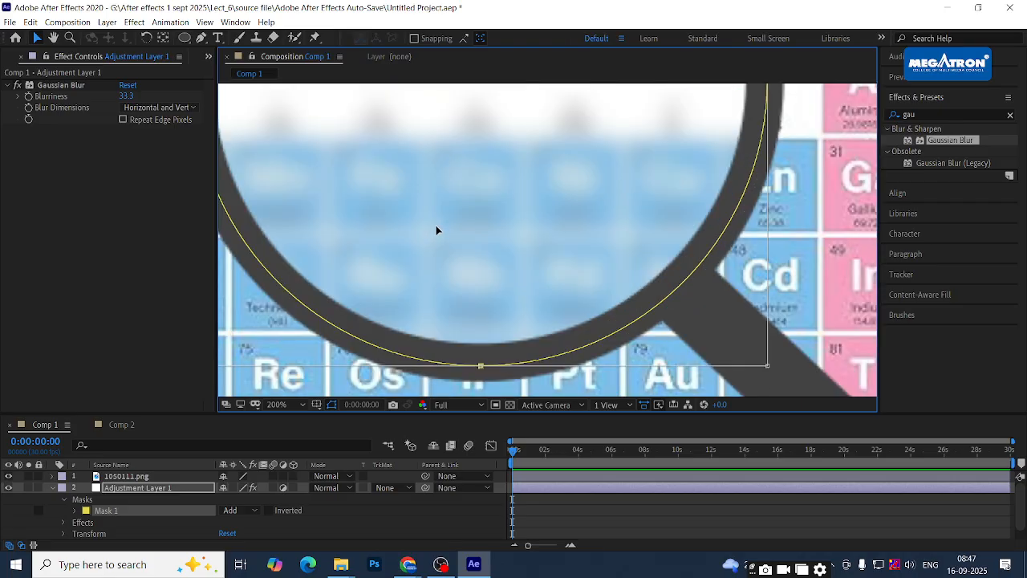
scroll(437, 227, down, 2)
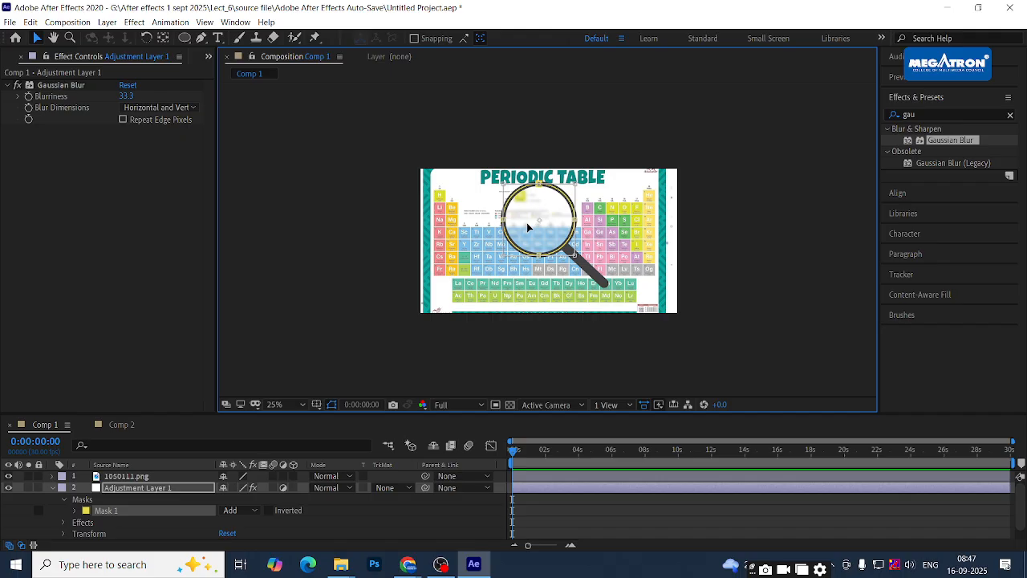
Invert Mask 1 so the blur applies only outside the lens
click(119, 512)
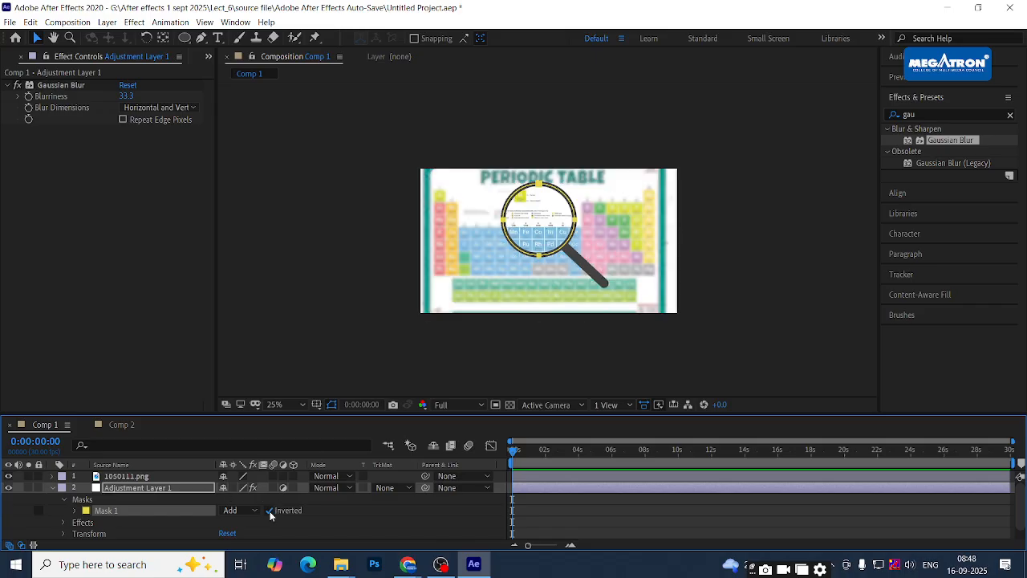
scroll(554, 232, down, 1)
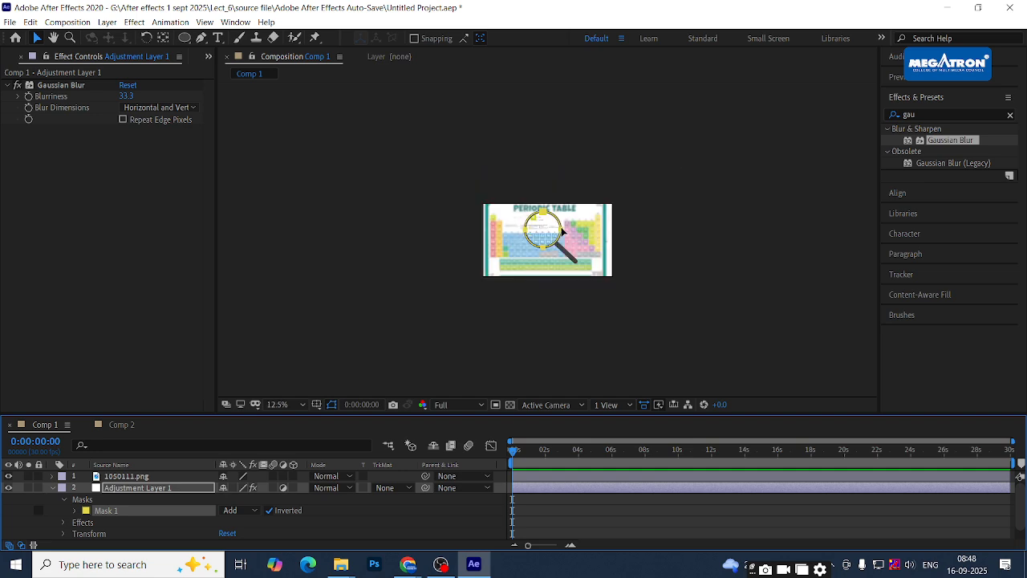
scroll(554, 232, up, 1)
scroll(554, 232, up, 2)
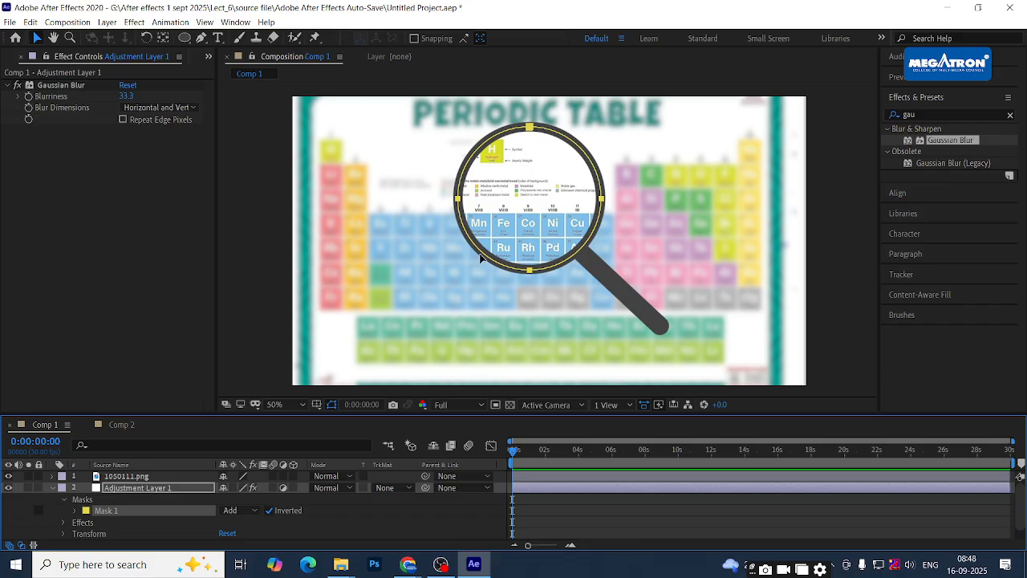
Try to link Mask 1's Mask Path to the magnifying-glass layer 1050111.png, and undo the link
click(142, 475)
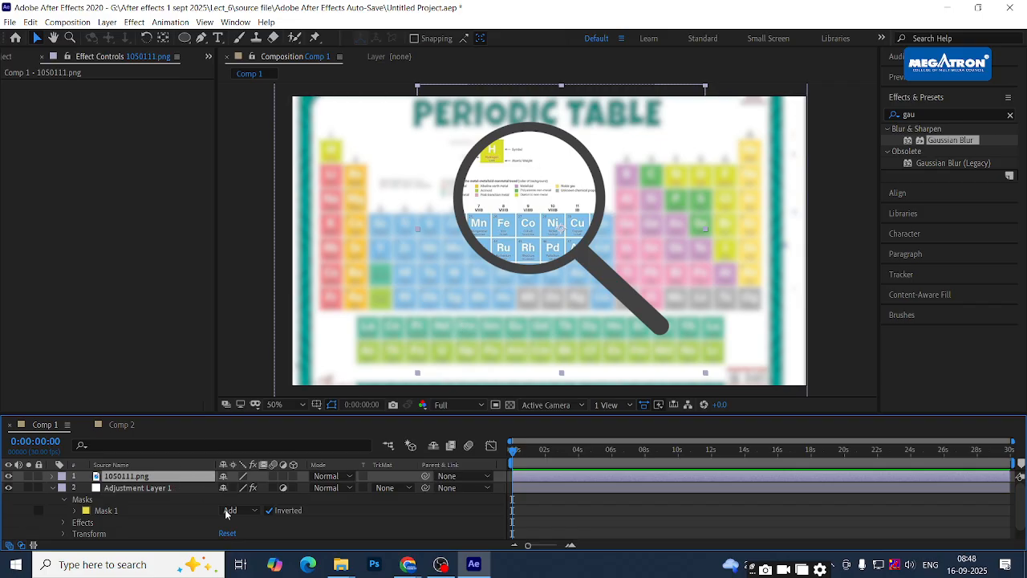
scroll(134, 519, down, 1)
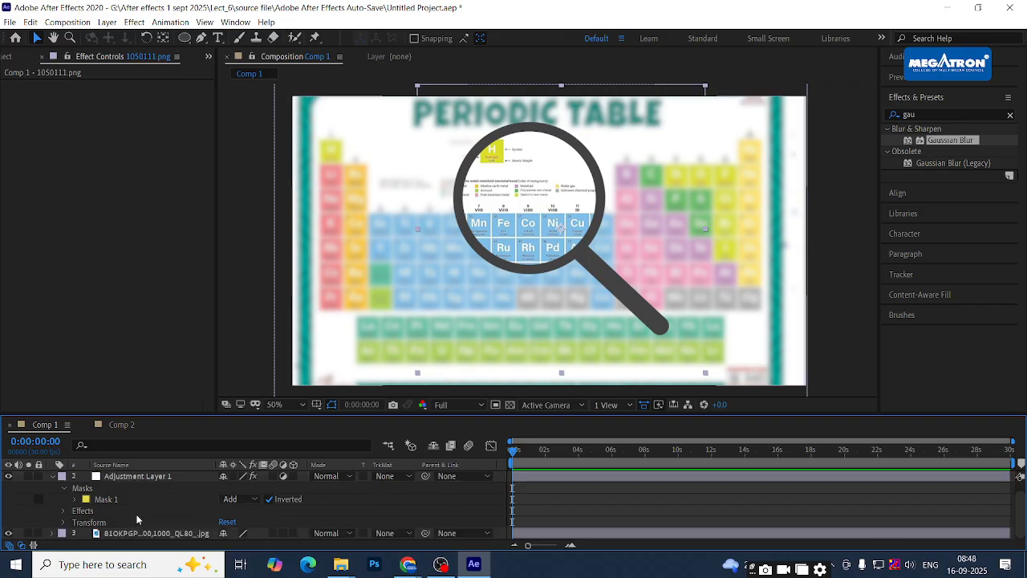
click(76, 499)
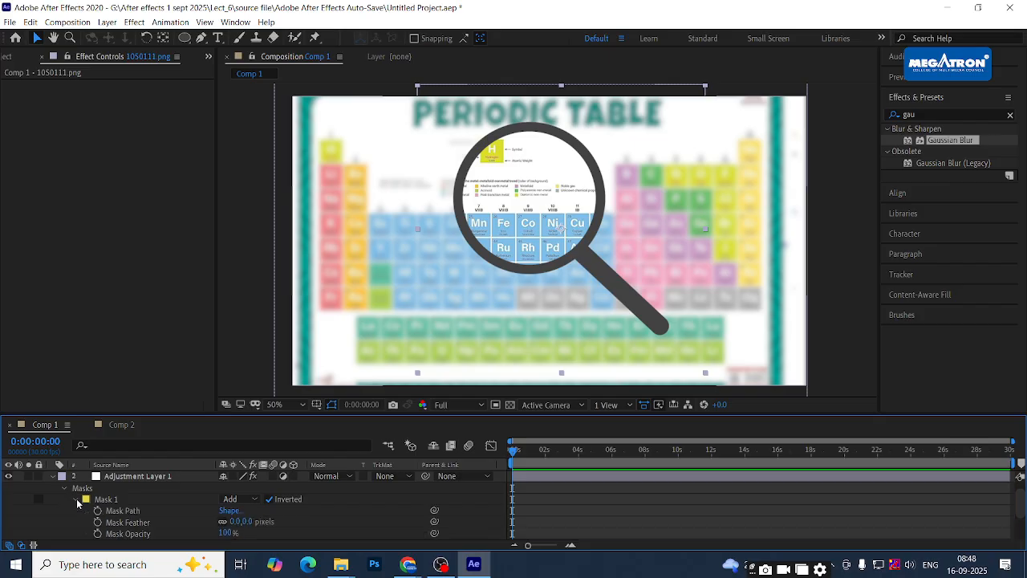
scroll(121, 498, down, 1)
scroll(347, 504, up, 2)
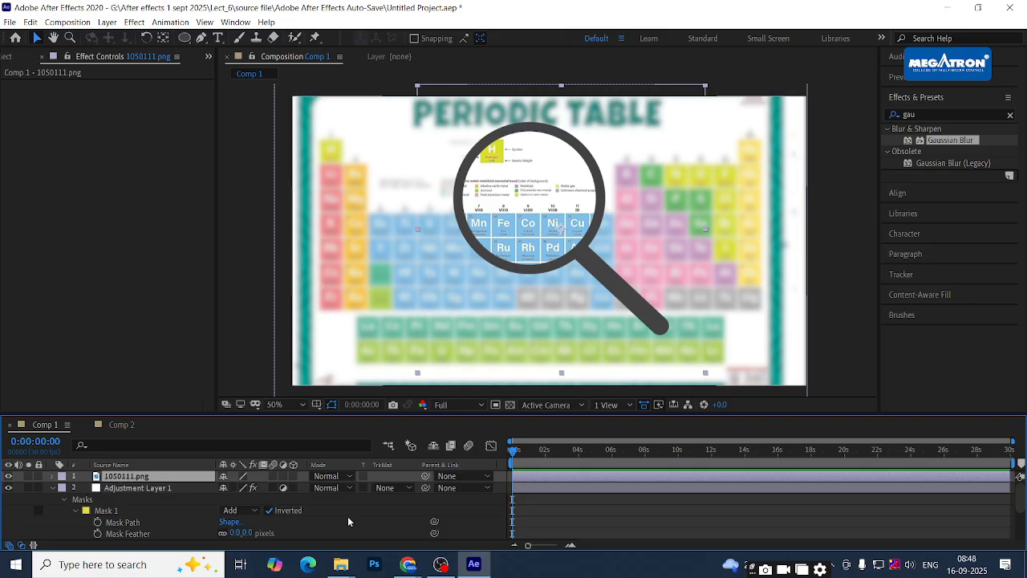
click(422, 522)
drag(434, 522, 165, 479)
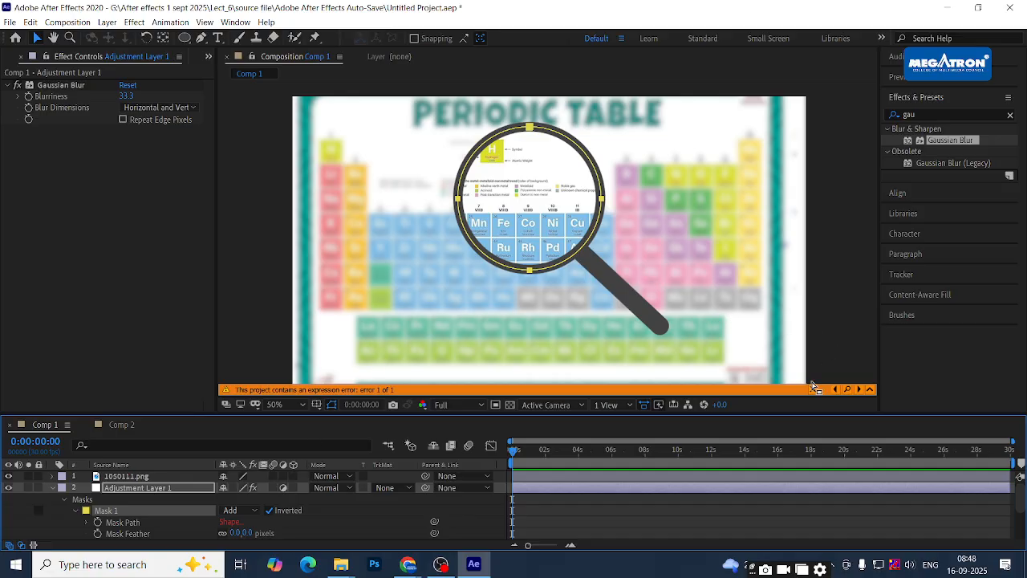
click(46, 477)
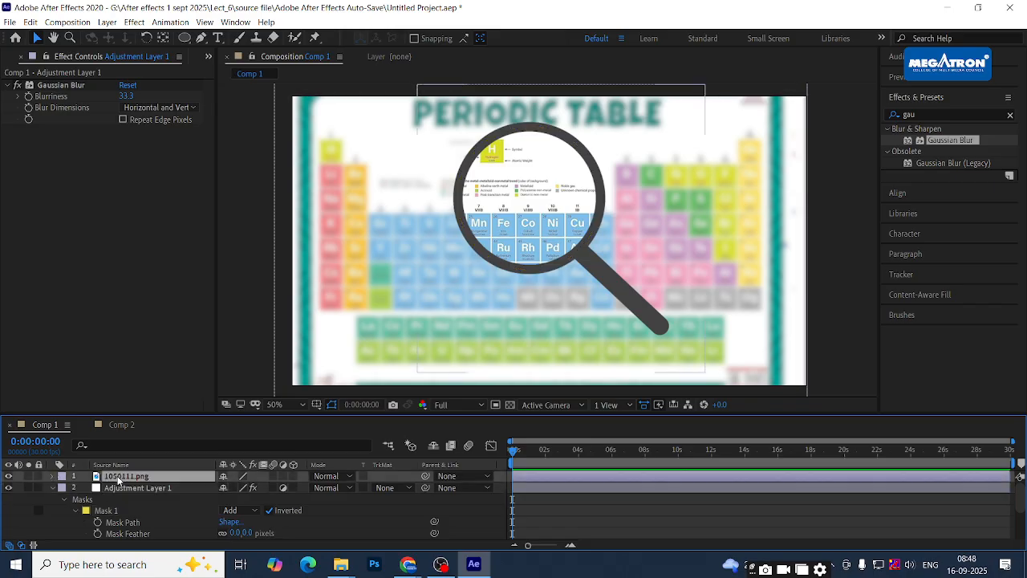
Enlarge the timeline area and reveal only the Position property of layer 1050111.png
click(54, 476)
scroll(61, 487, down, 1)
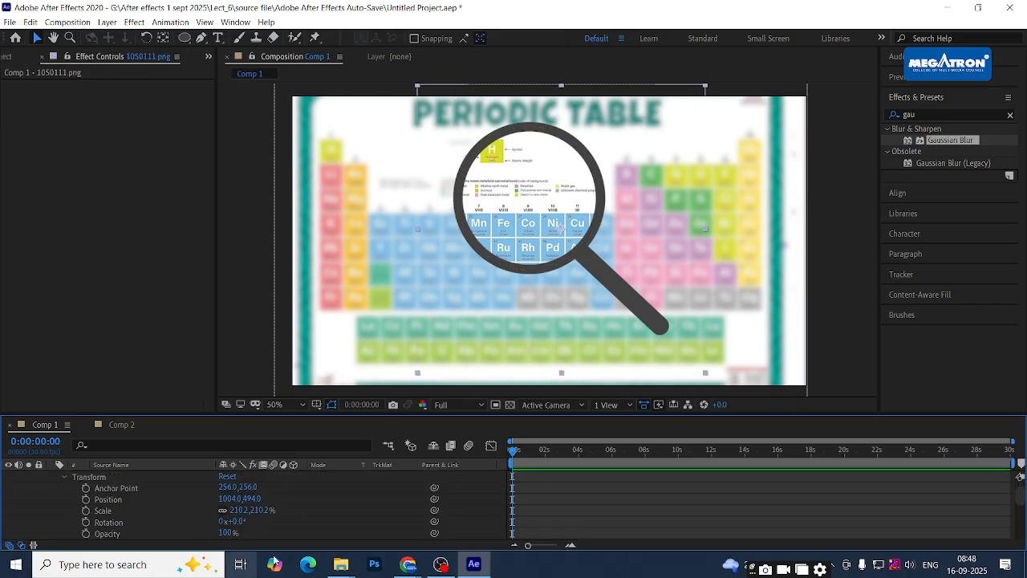
click(66, 476)
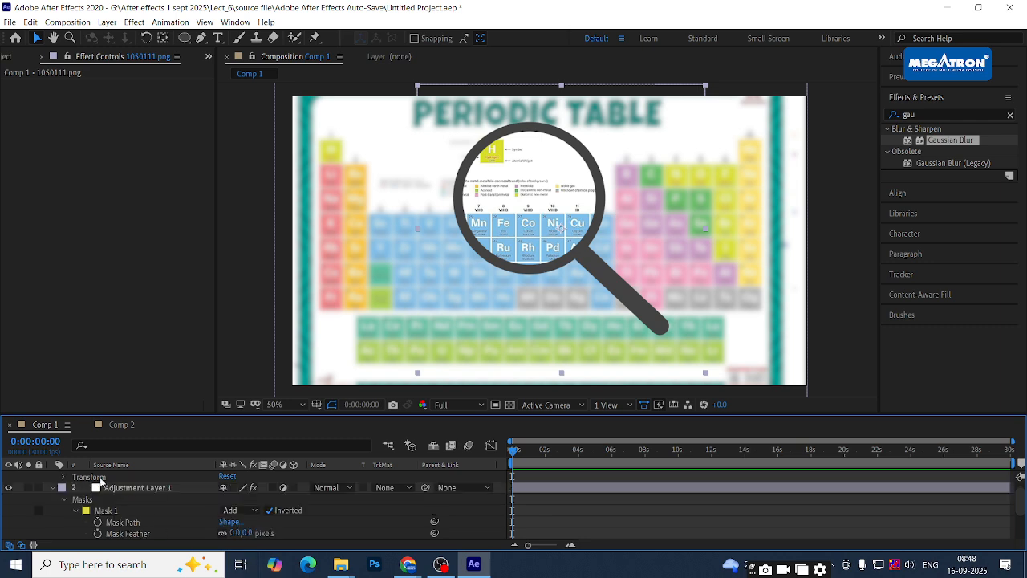
scroll(122, 483, down, 2)
scroll(116, 484, up, 3)
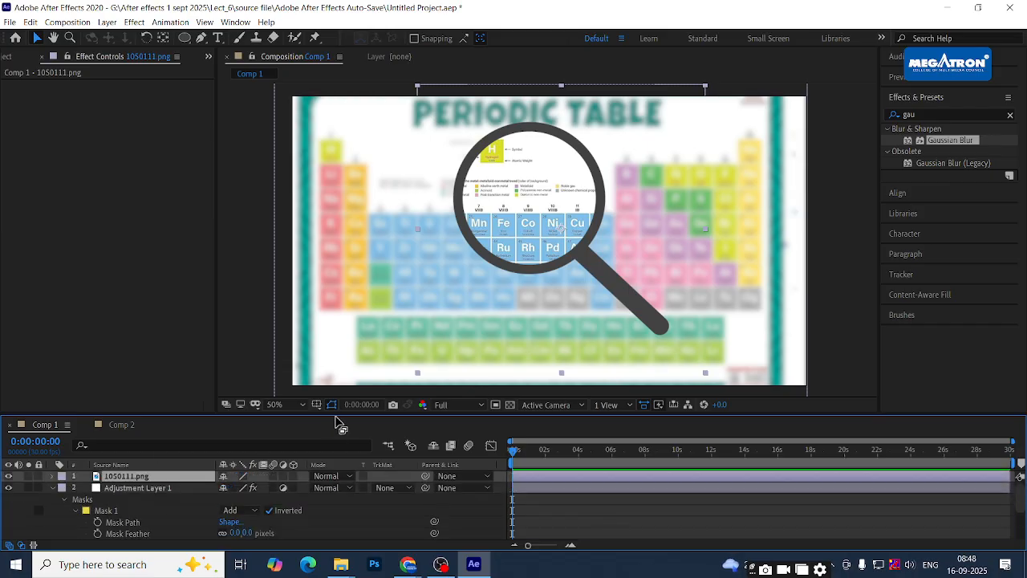
drag(335, 388, 341, 318)
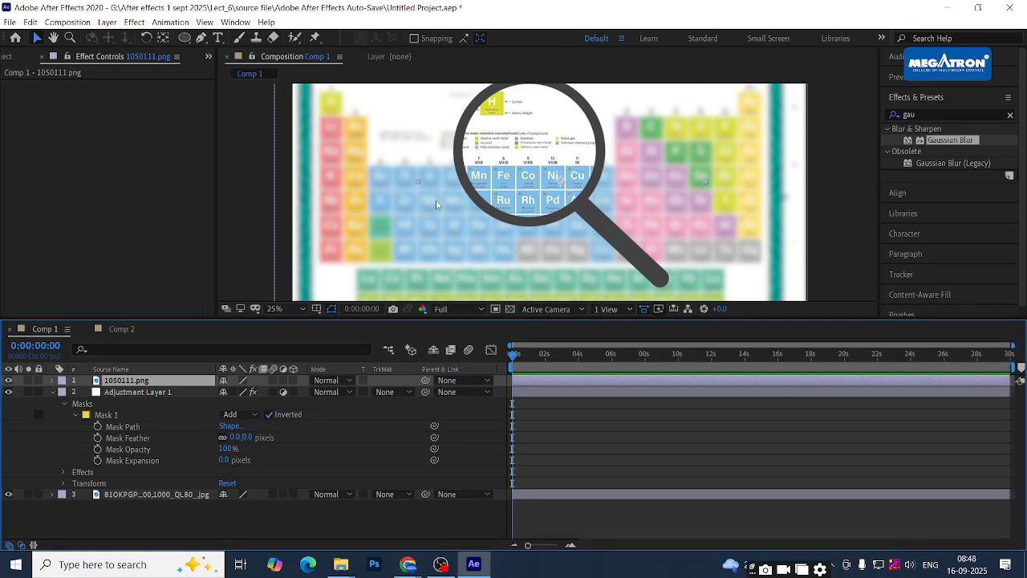
scroll(437, 199, down, 2)
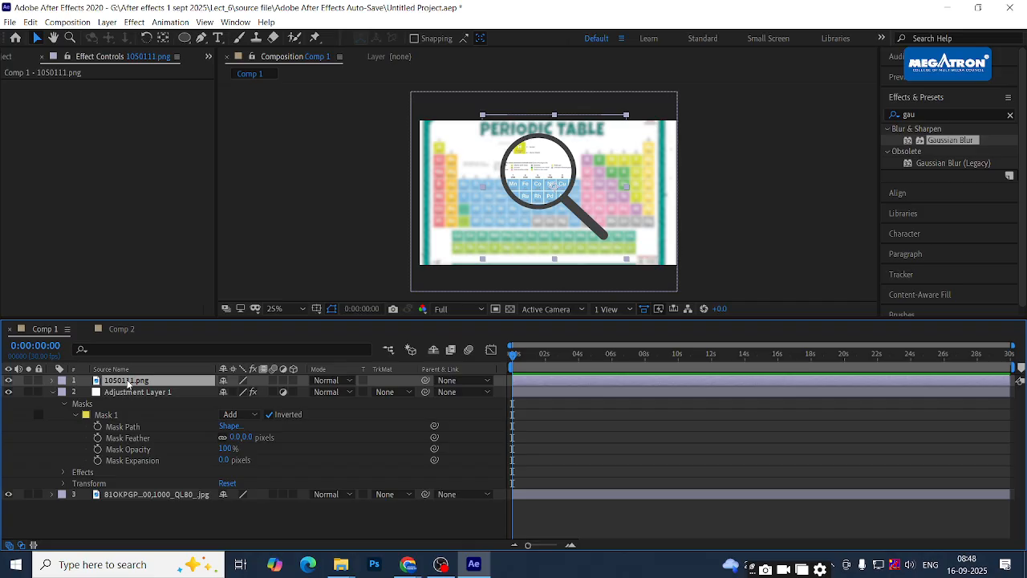
key(p)
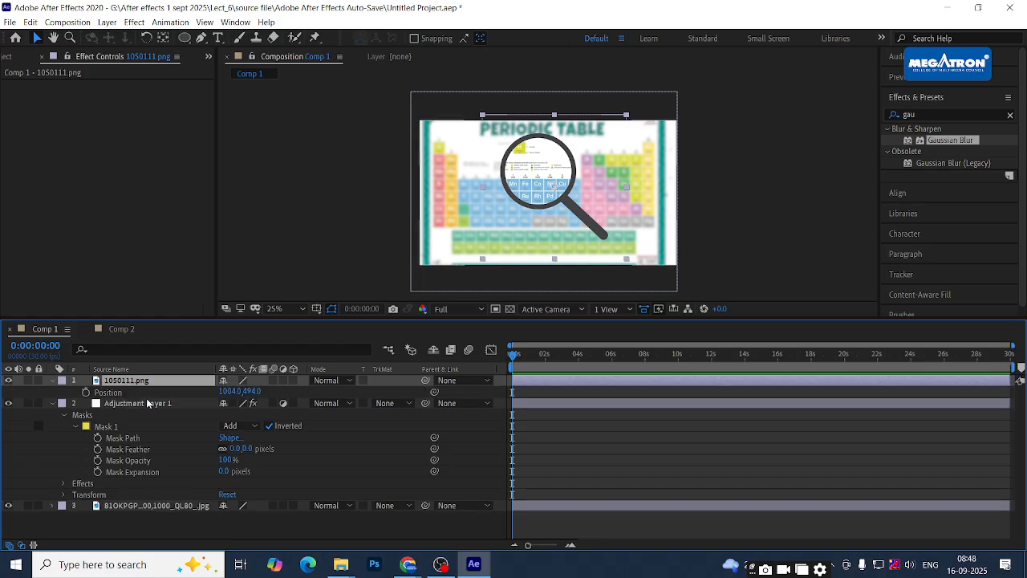
Compare the composition with the magnifying-glass layer and the adjustment layer hidden, restoring both layers' visibility
click(122, 438)
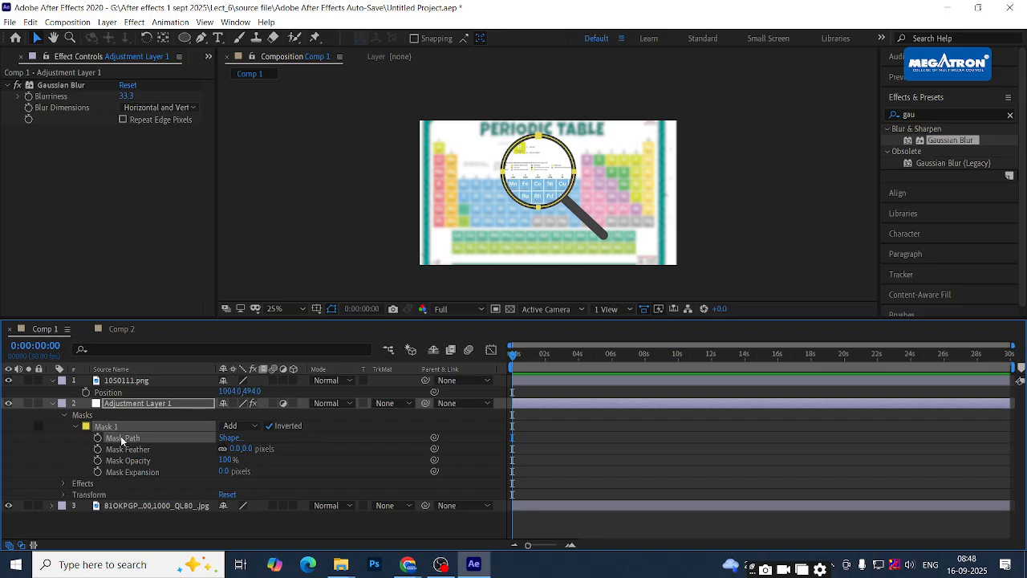
click(55, 440)
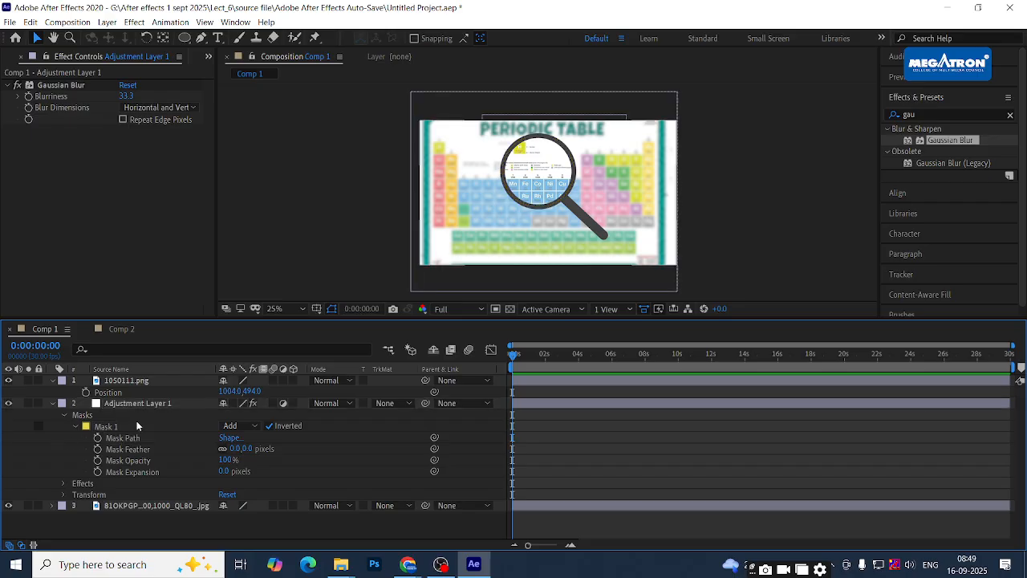
click(146, 403)
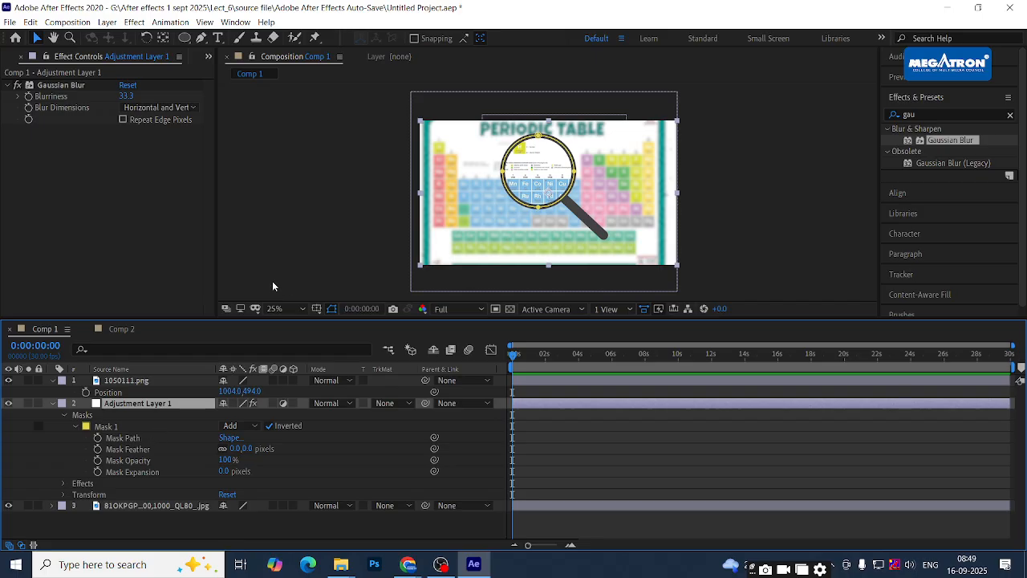
click(7, 382)
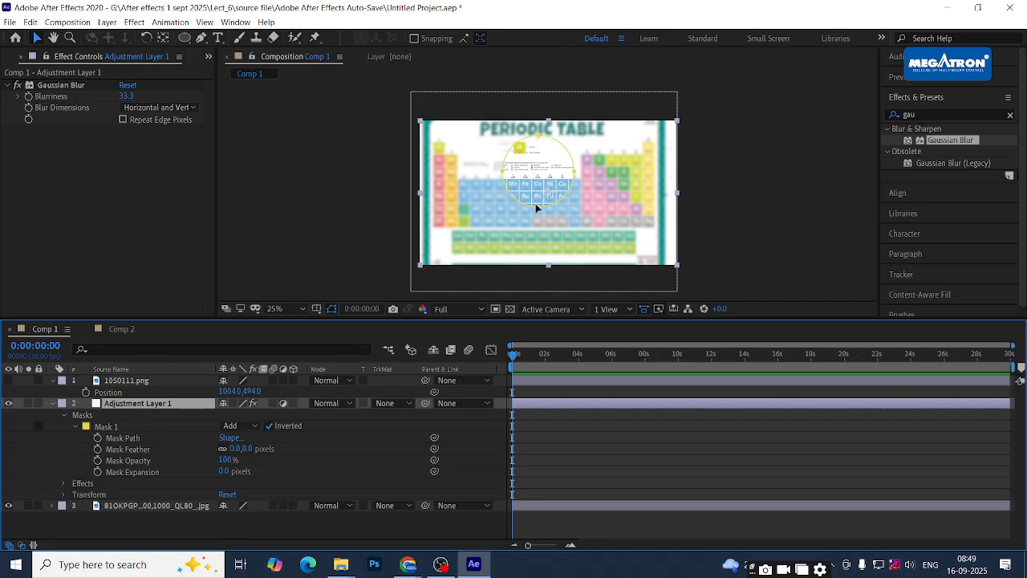
click(9, 402)
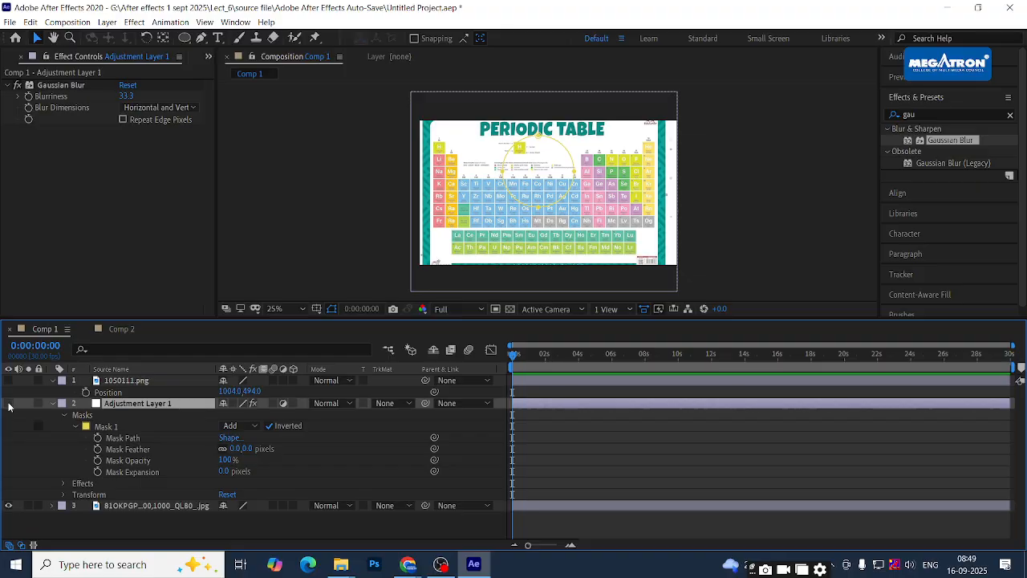
click(8, 404)
click(9, 380)
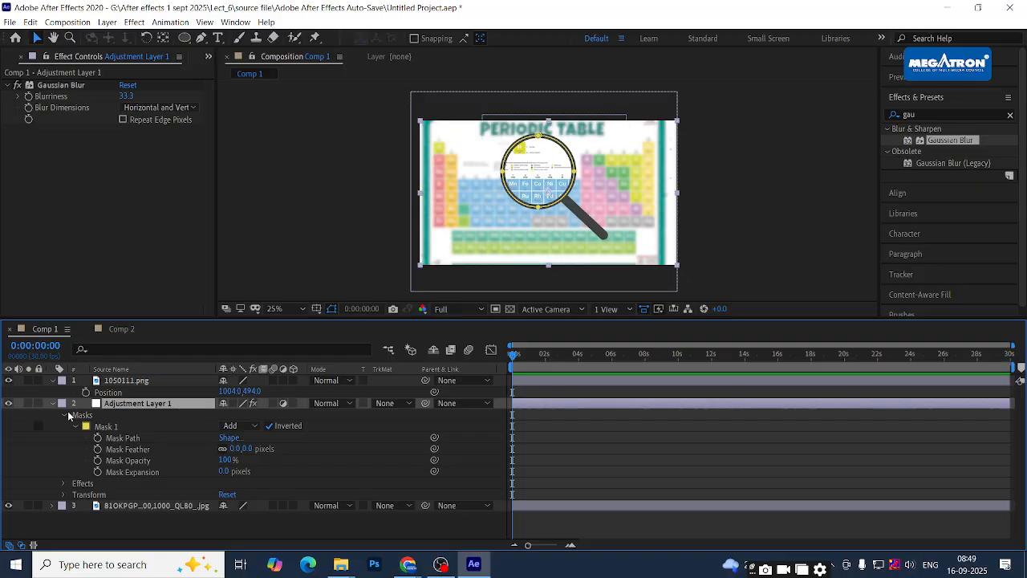
Try linking Mask 1's Mask Path to the Position of 1050111.png, and test it by changing that Position to 1088.0, 494.0
click(110, 428)
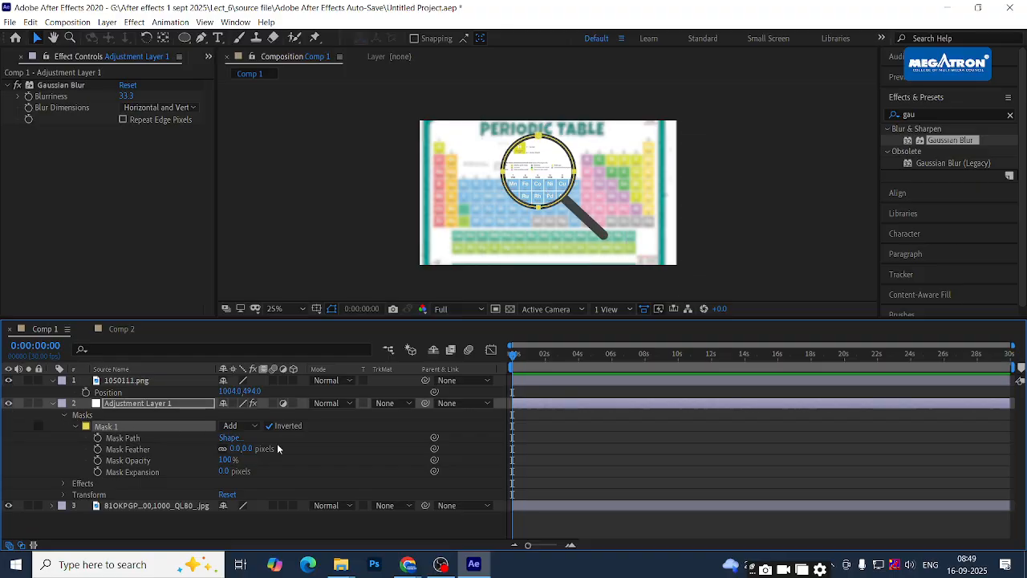
click(127, 439)
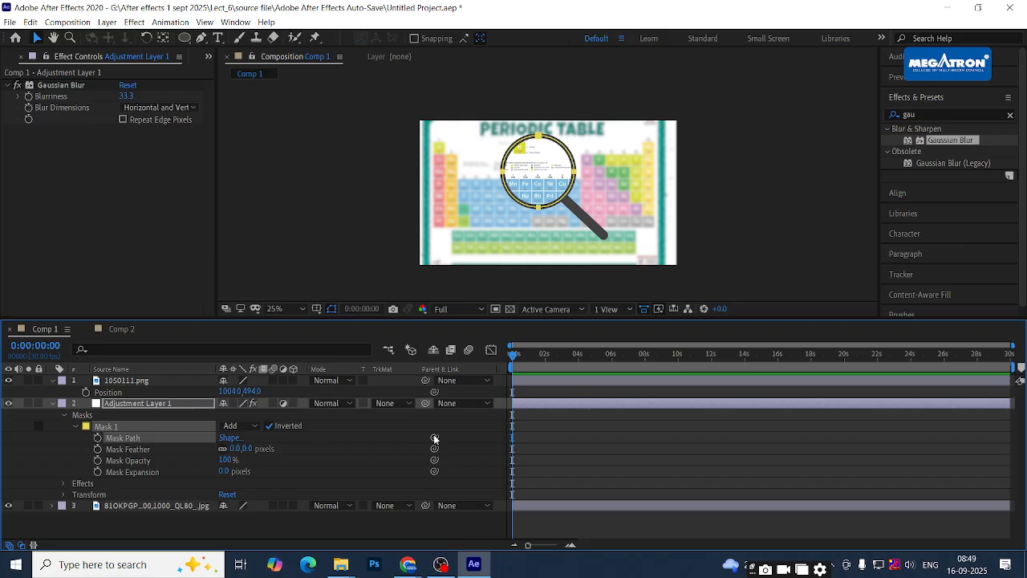
drag(434, 437, 381, 465)
drag(310, 475, 102, 394)
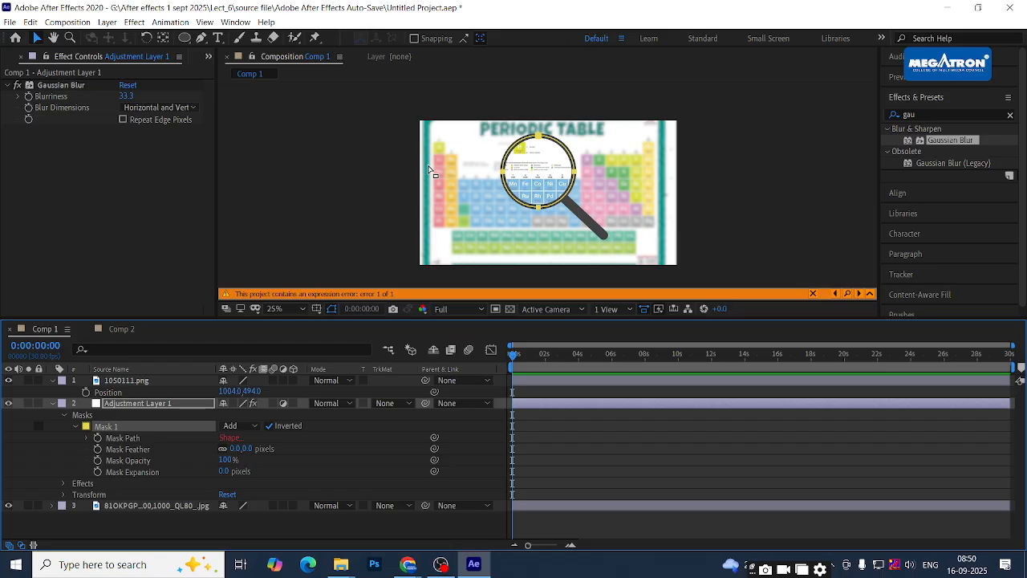
drag(237, 390, 276, 392)
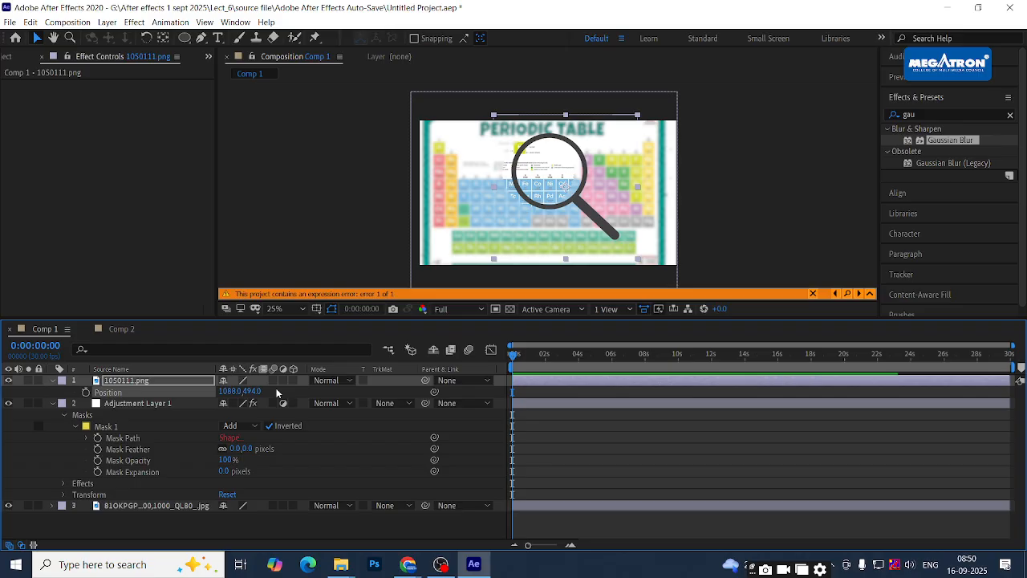
Undo the Position change on 1050111.png and the Mask Path link, then make the magnifying-glass layer visible again
key(ctrl+z)
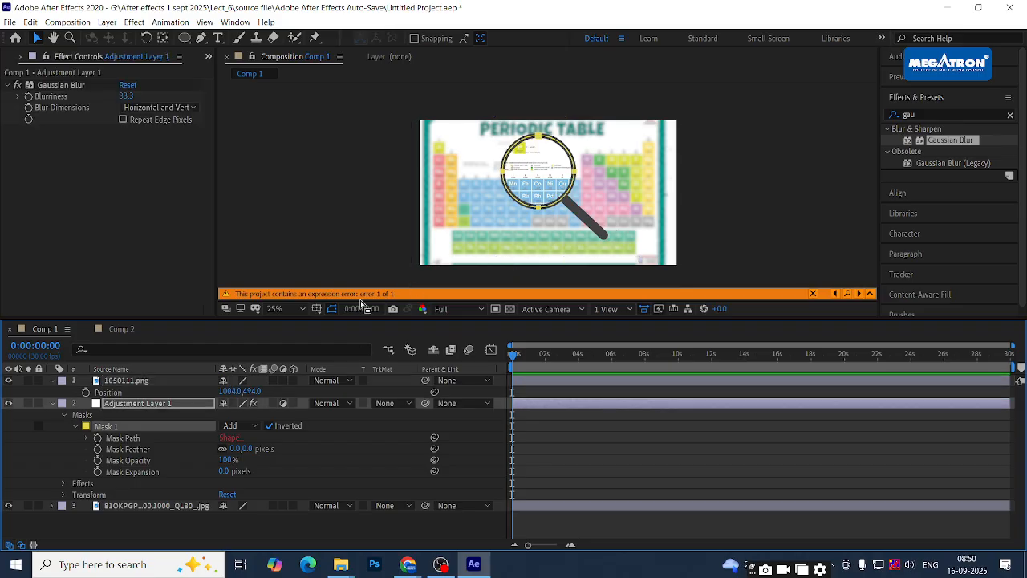
click(848, 296)
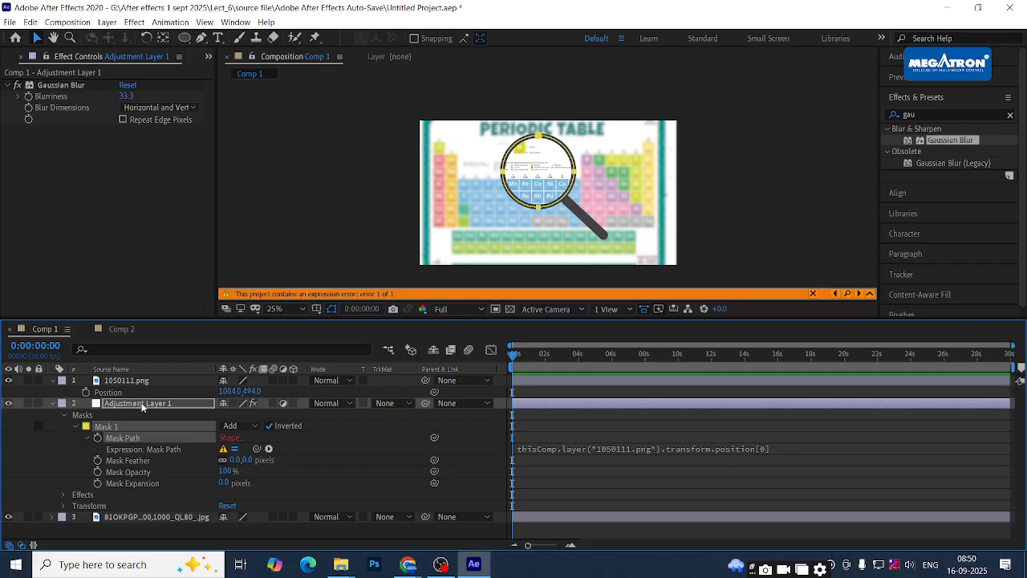
key(ctrl+z)
click(105, 418)
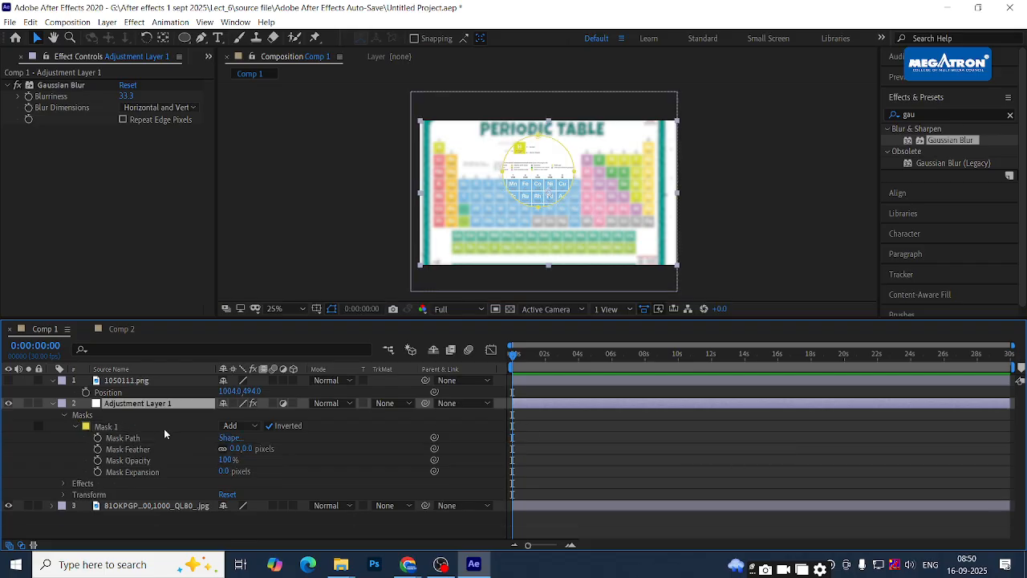
click(9, 381)
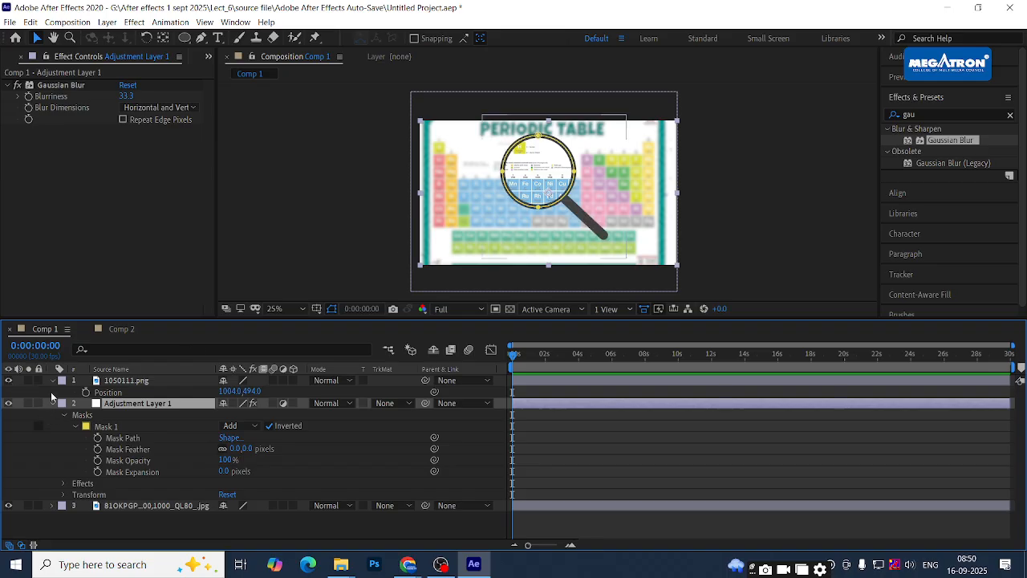
Collapse the properties of both upper layers and parent Adjustment Layer 1 to 1050111.png
click(53, 403)
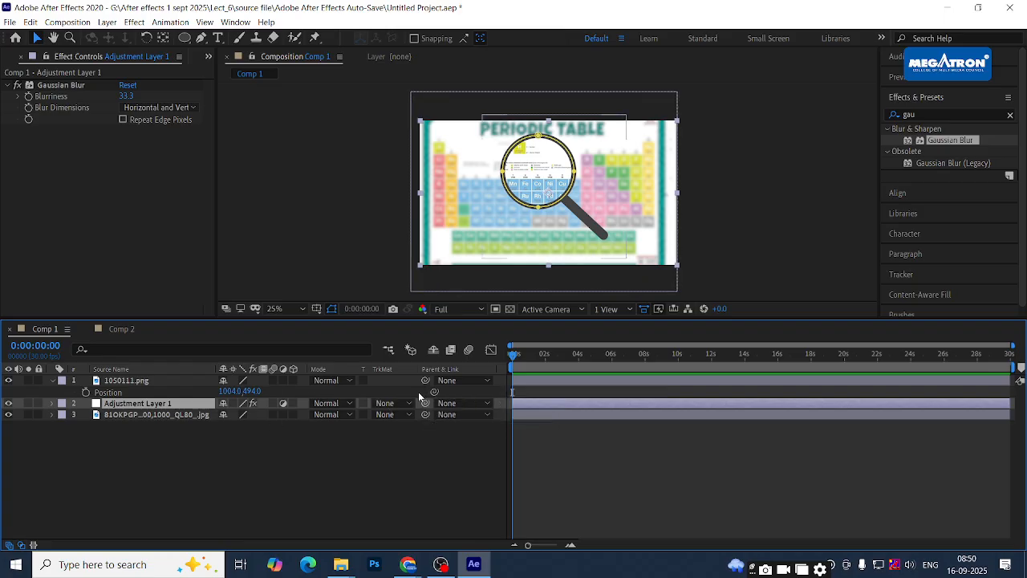
click(51, 382)
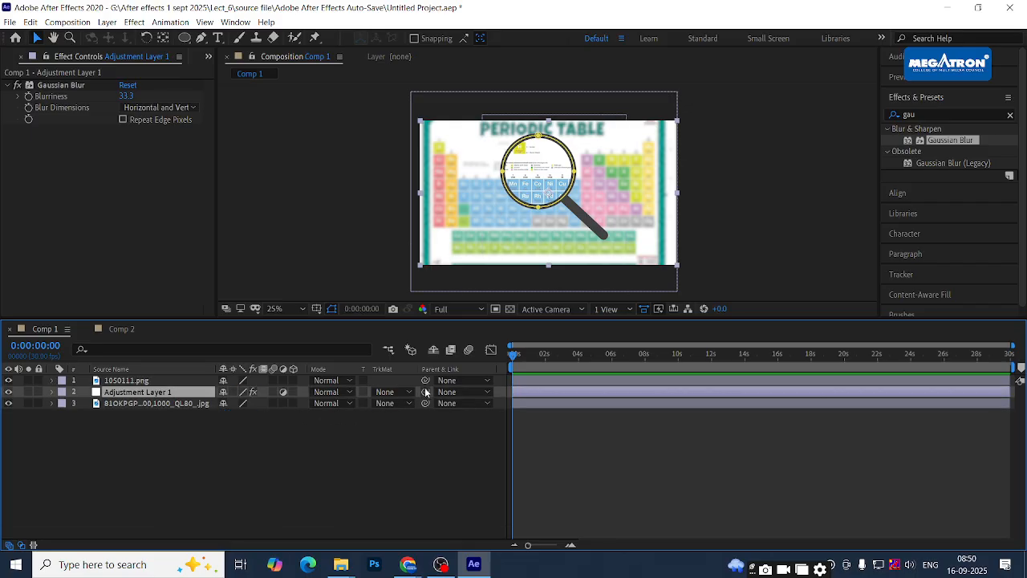
drag(427, 393, 118, 385)
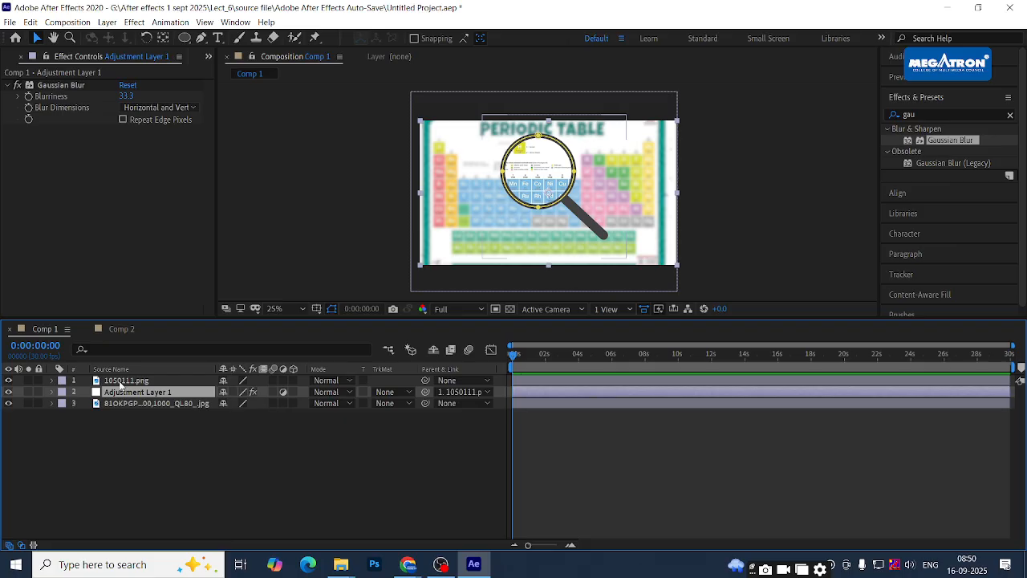
Test the parenting by changing the Position of 1050111.png to 1206.0, 494.0, and undo the change
click(120, 382)
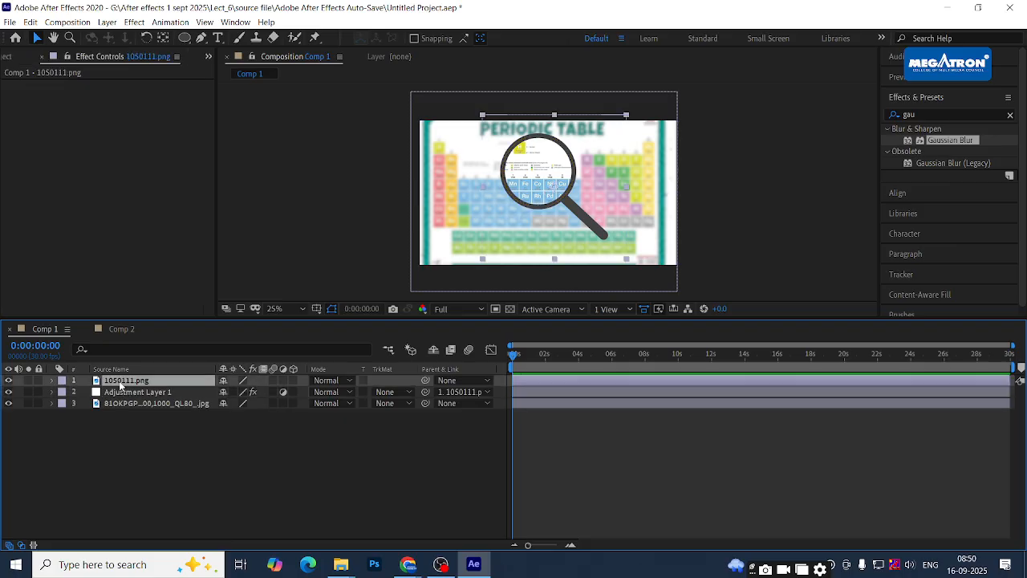
key(p)
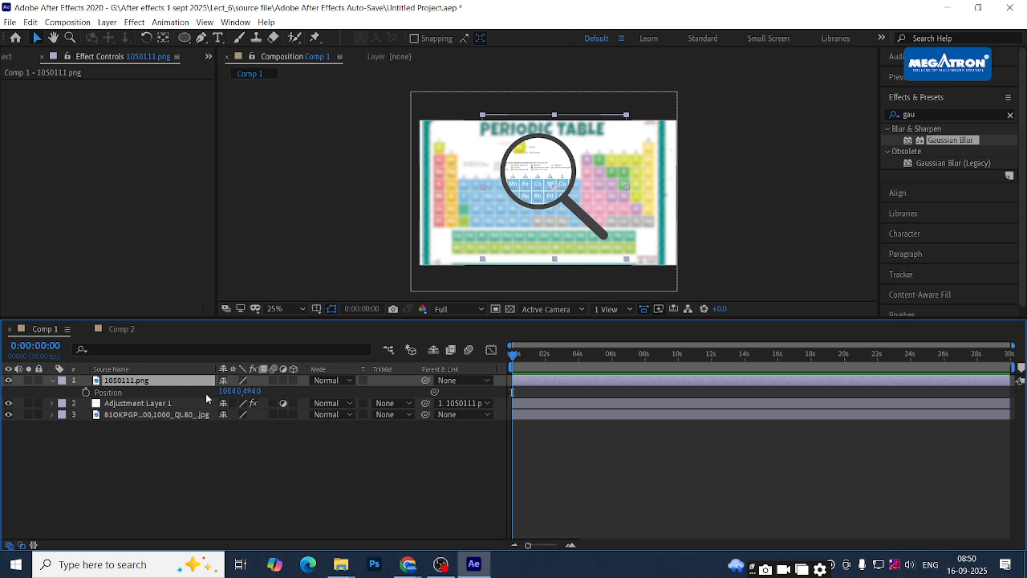
drag(230, 390, 348, 382)
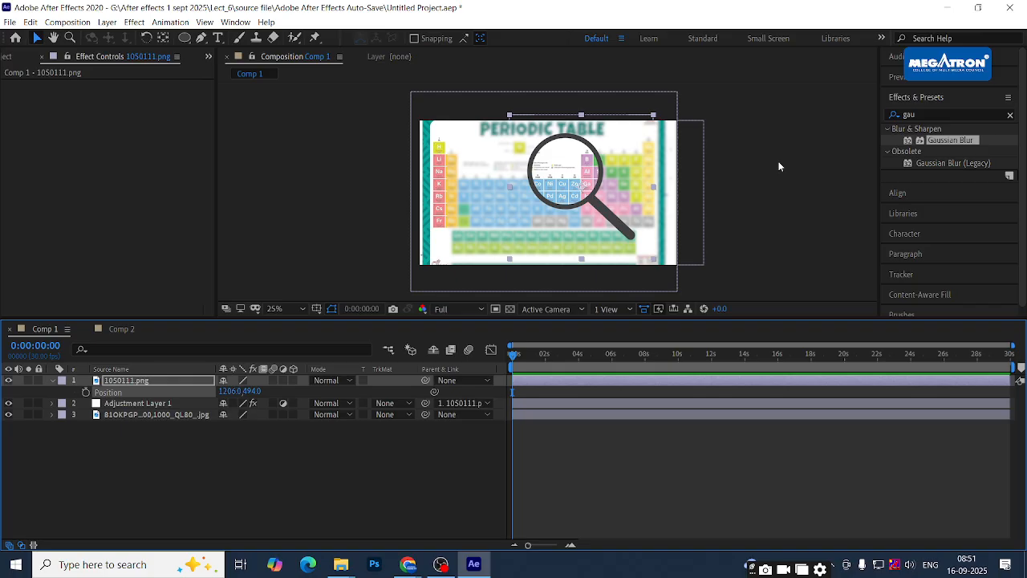
key(ctrl+z)
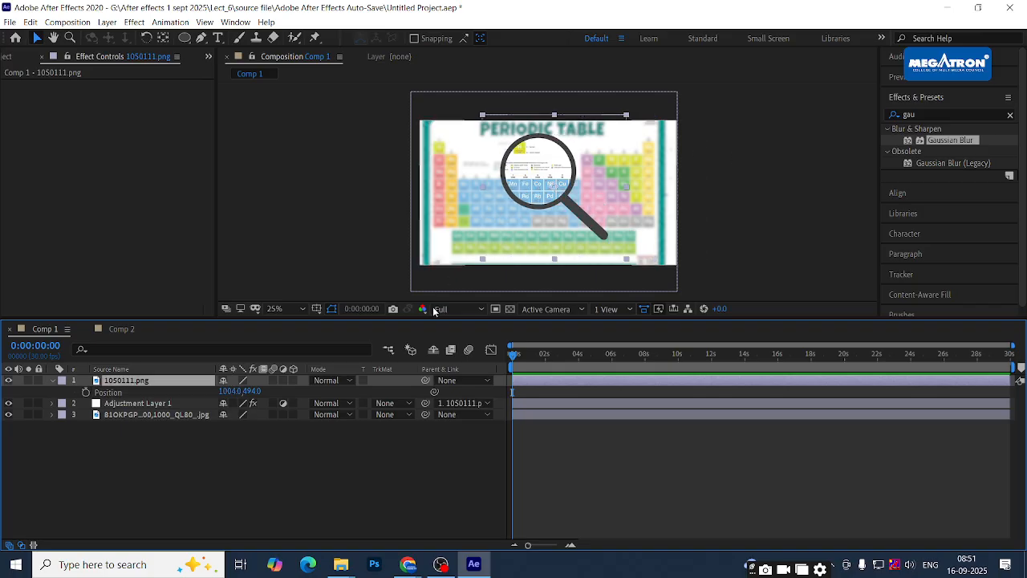
Scale Adjustment Layer 1 up in the composition until it extends far beyond the frame on every side
click(140, 463)
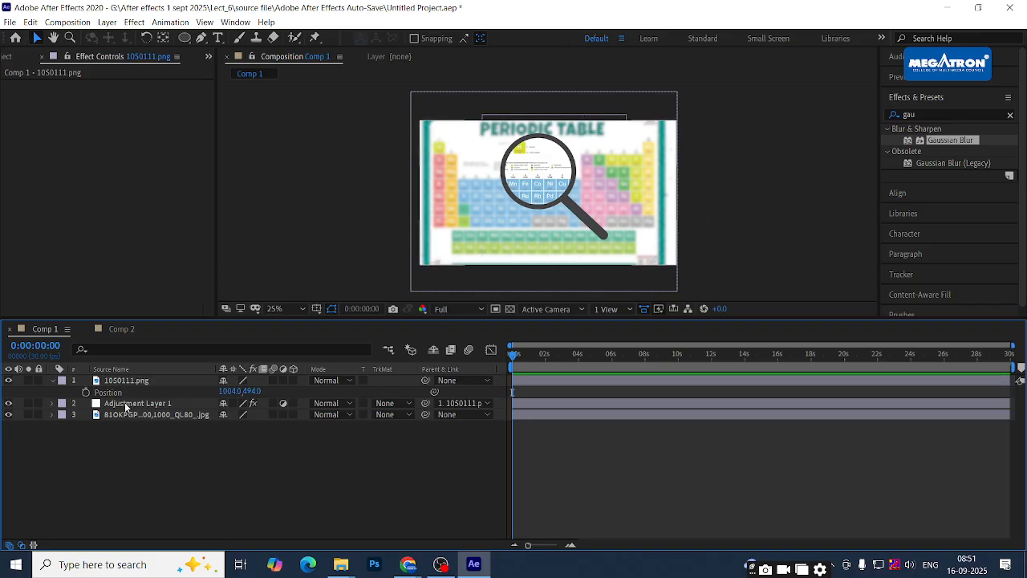
click(126, 404)
scroll(441, 177, up, 2)
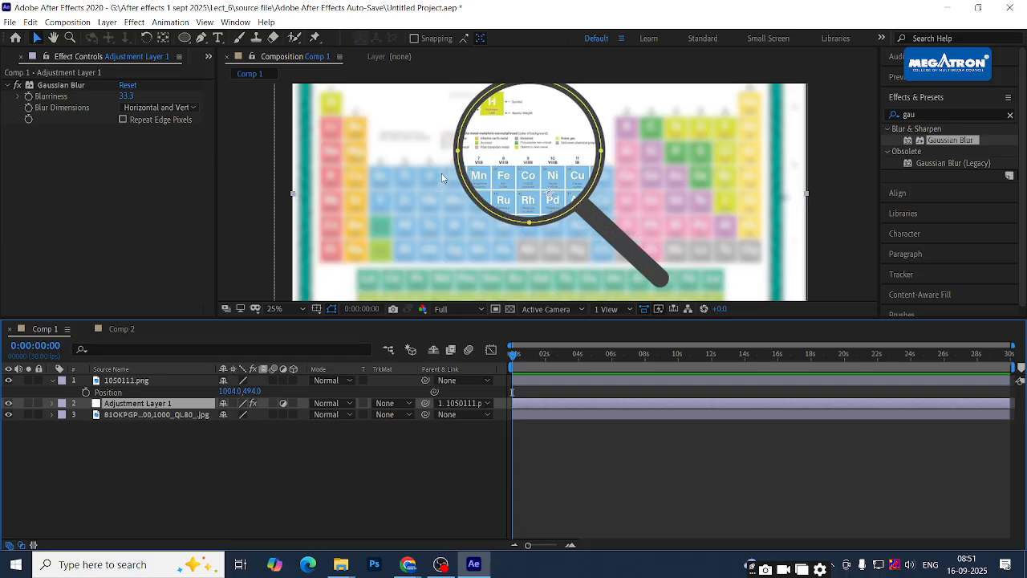
scroll(442, 177, down, 2)
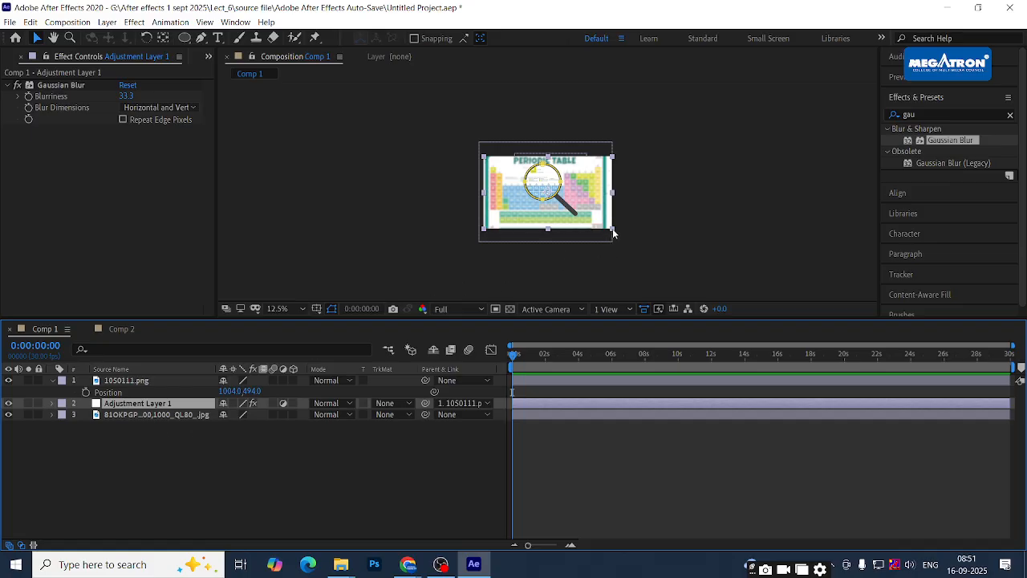
drag(612, 230, 656, 276)
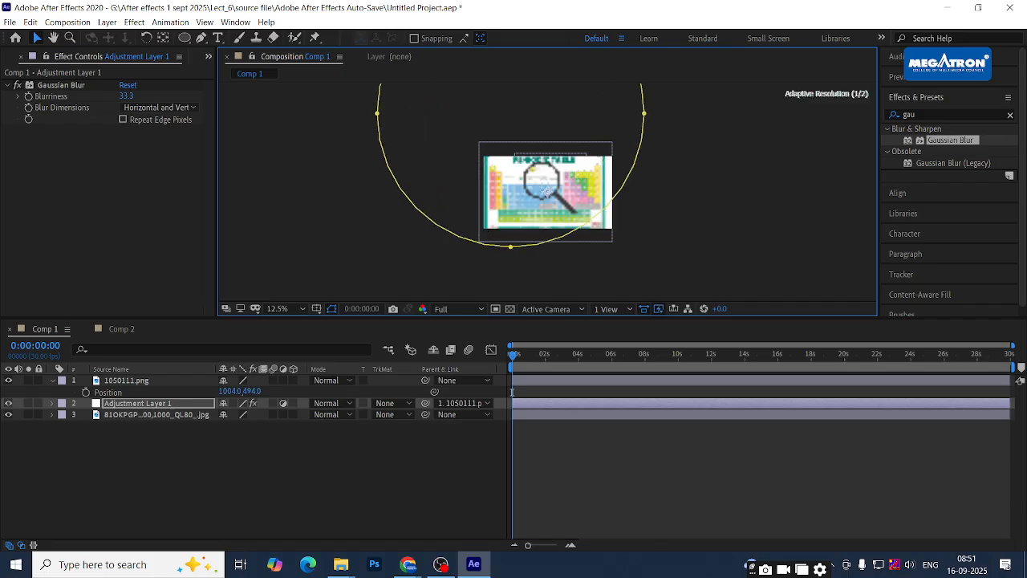
Shrink the adjustment layer's enlarged circular mask to roughly the size of the magnifying-glass lens
double_click(644, 115)
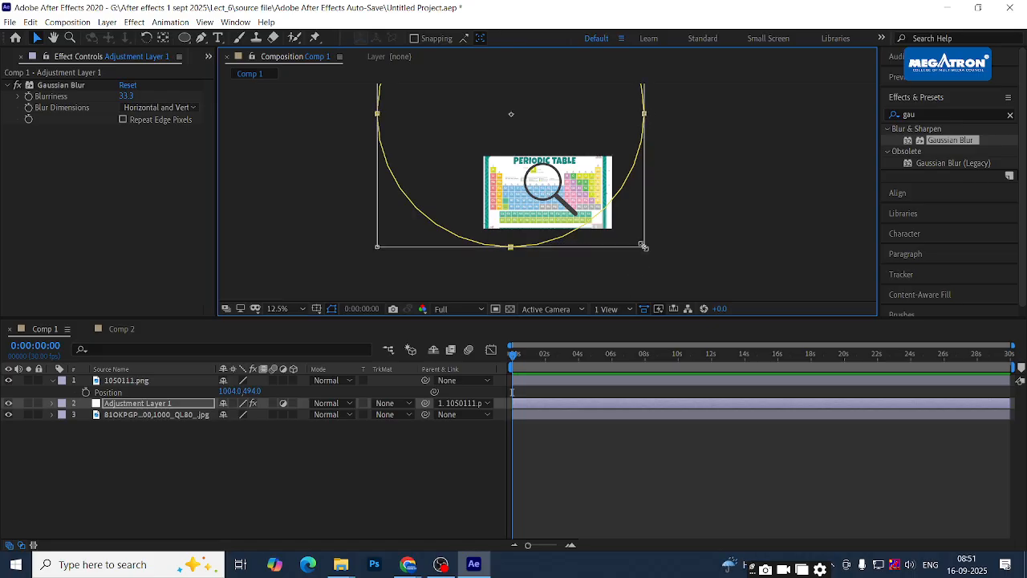
drag(644, 245, 520, 154)
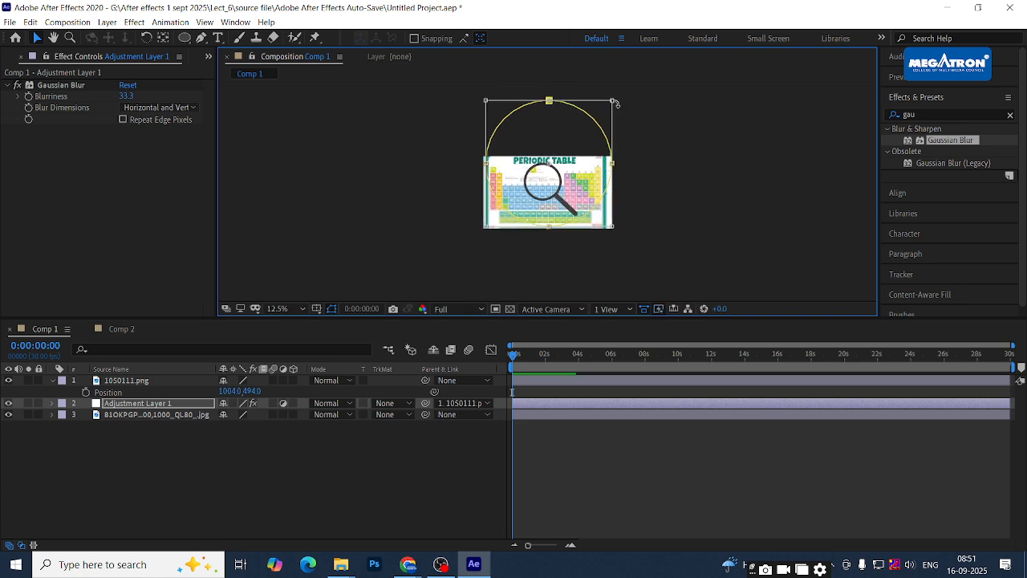
drag(612, 98, 523, 191)
scroll(537, 191, down, 2)
scroll(553, 191, up, 3)
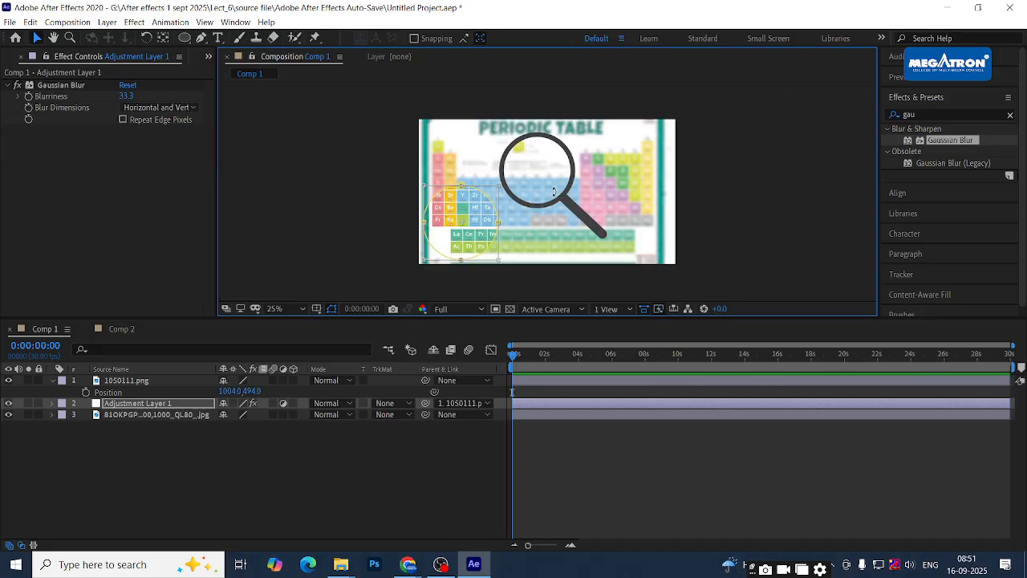
Move the circular mask onto the magnifying-glass lens and fine-tune its size and placement to fit inside the rim
drag(482, 222, 566, 204)
scroll(559, 172, down, 2)
scroll(559, 172, up, 4)
key(h)
key(v)
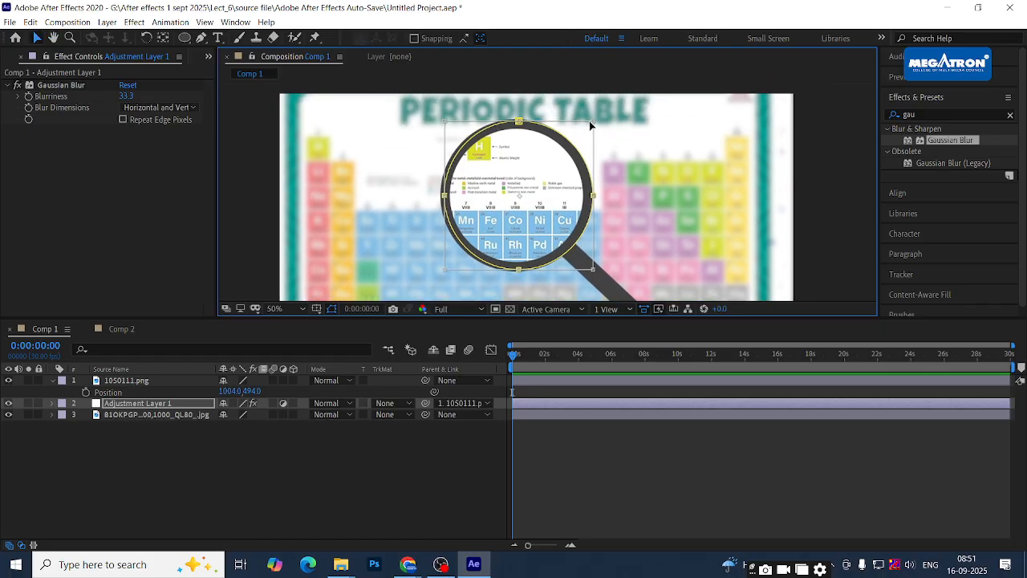
drag(594, 119, 589, 122)
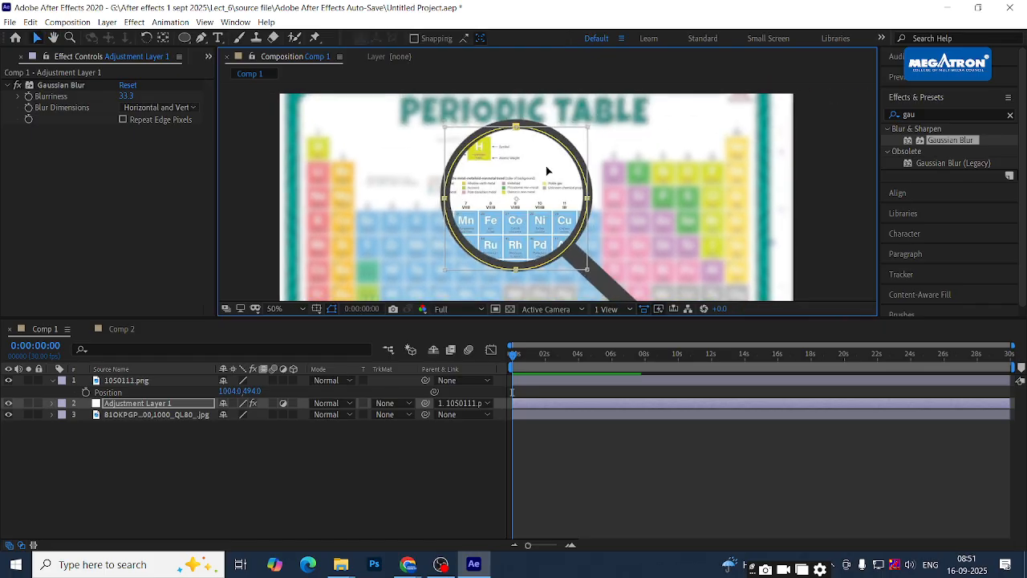
drag(552, 170, 548, 164)
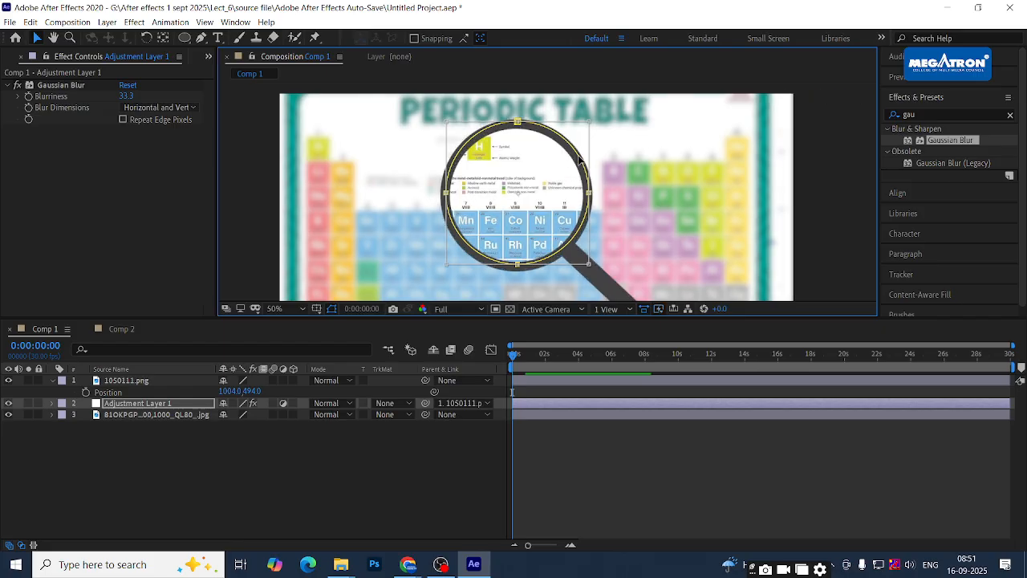
key(comma)
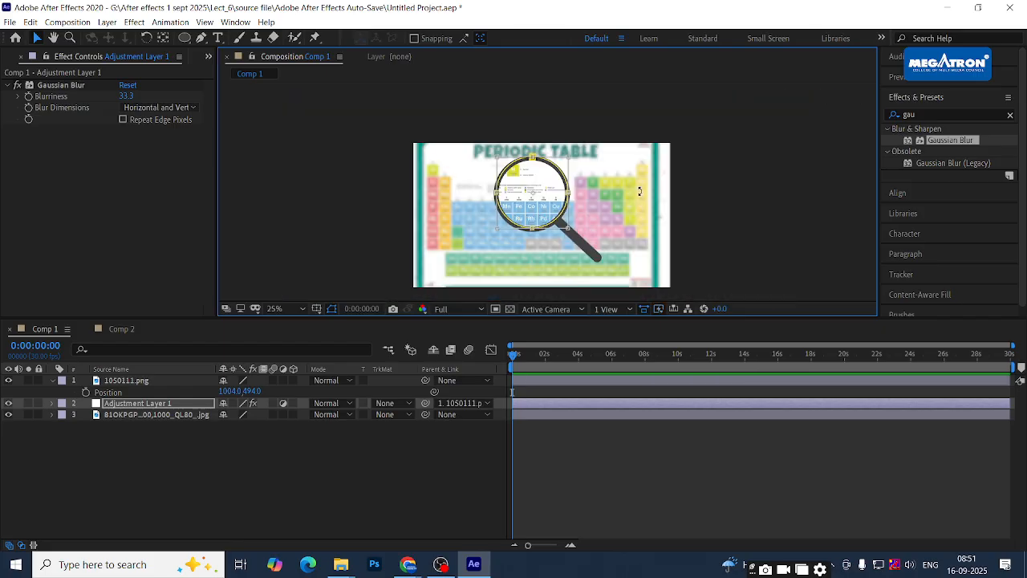
Find the Tint effect and apply it to Adjustment Layer 1
click(502, 364)
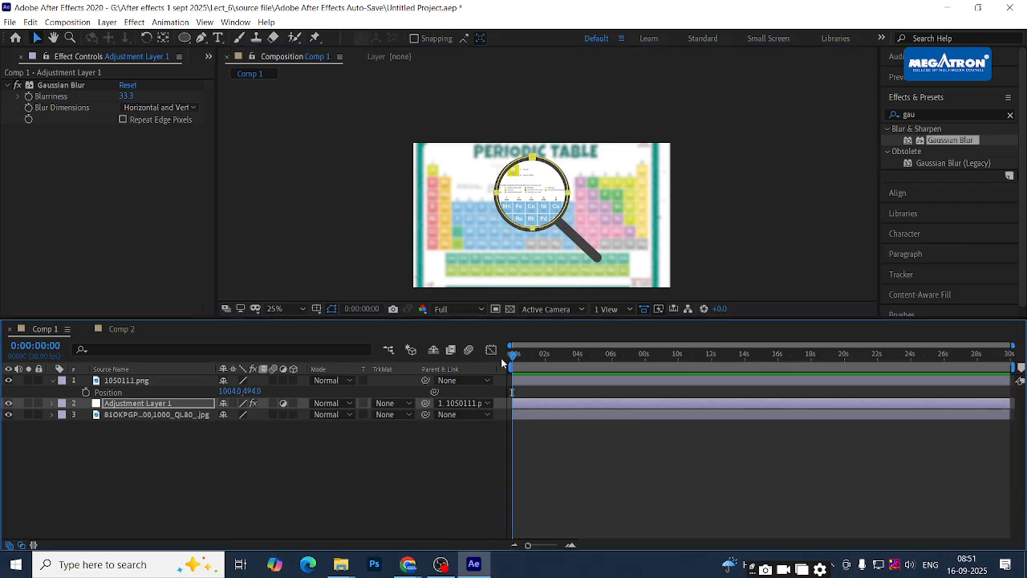
click(146, 403)
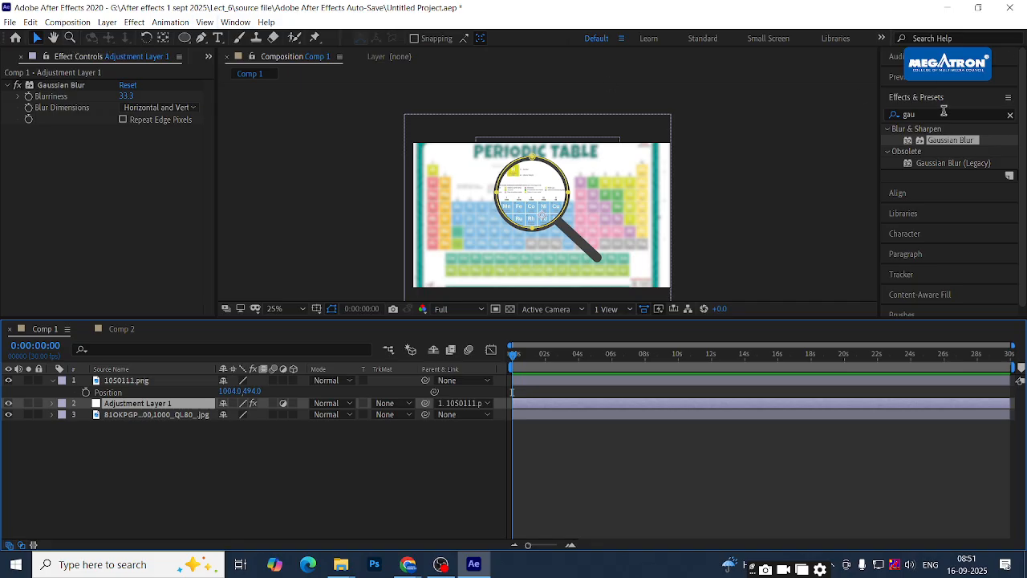
click(943, 114)
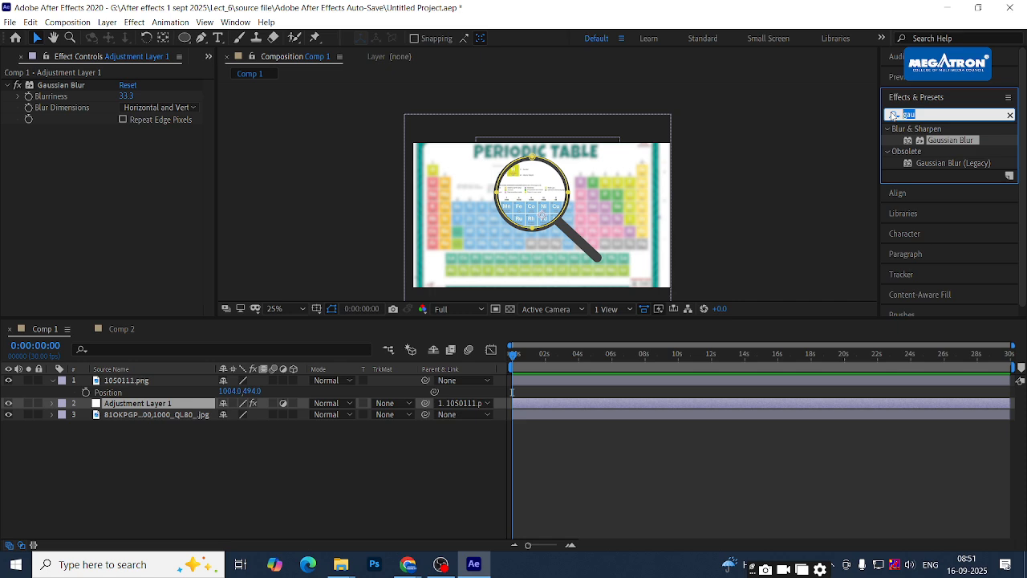
text(tint)
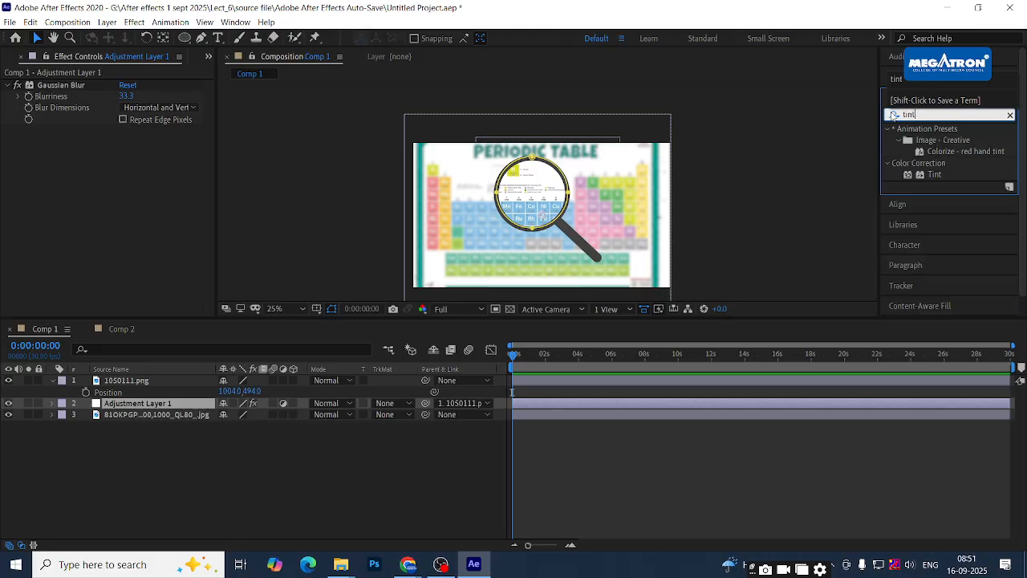
double_click(934, 175)
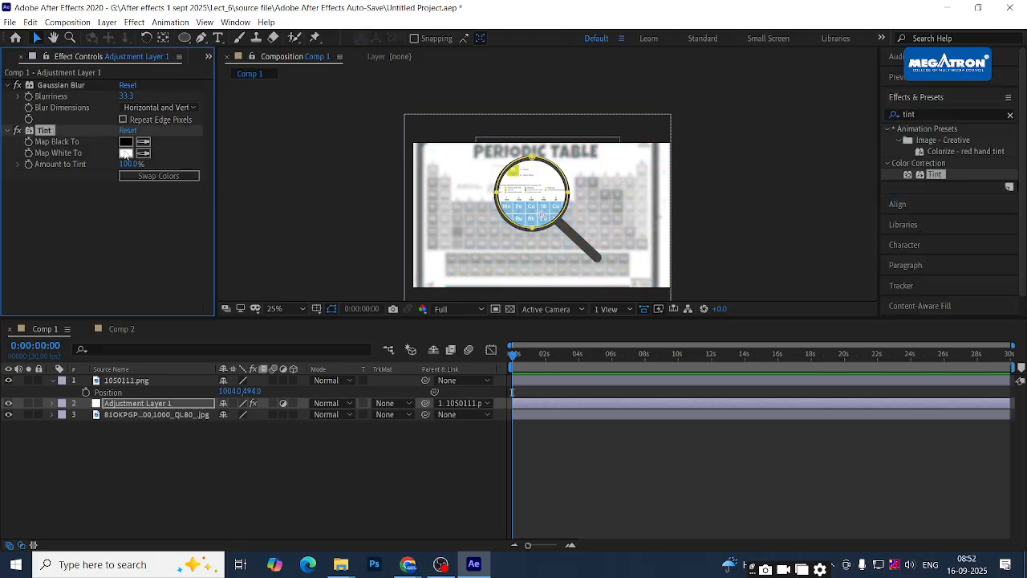
Set the Tint effect's Map White To colour to 1F1F1F and its Amount to Tint to 75%
click(126, 152)
drag(424, 243, 350, 292)
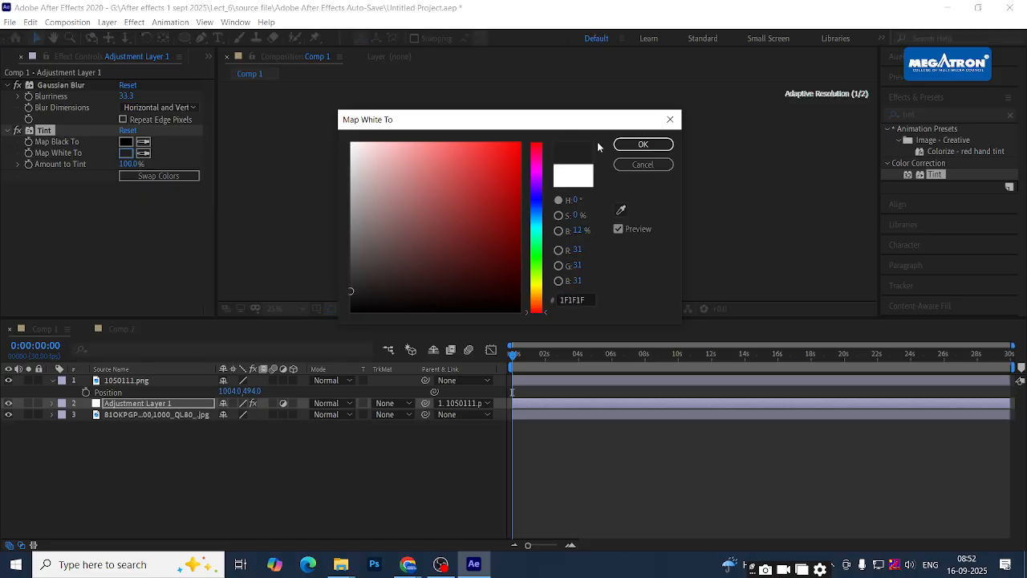
click(633, 146)
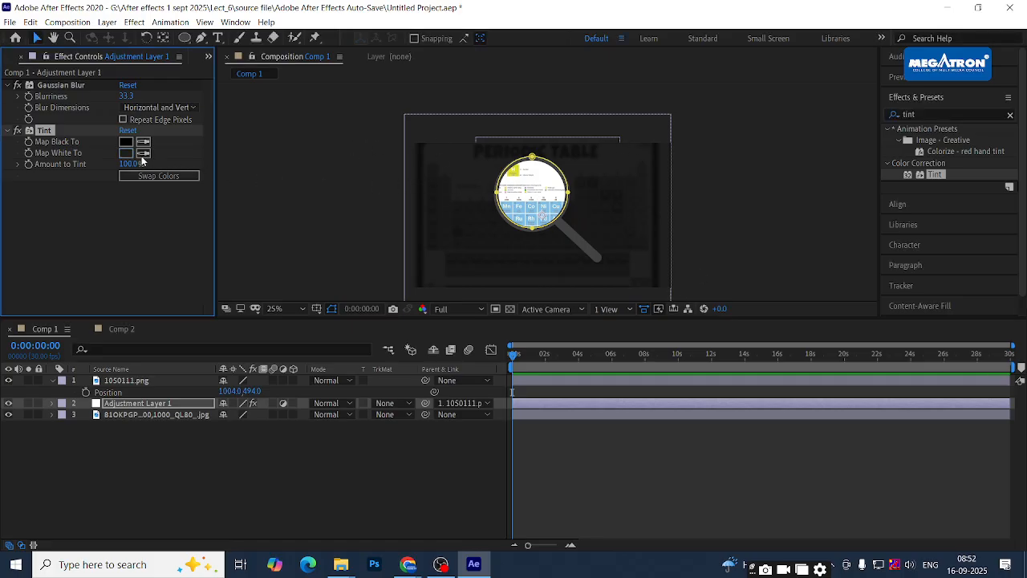
drag(138, 163, 114, 162)
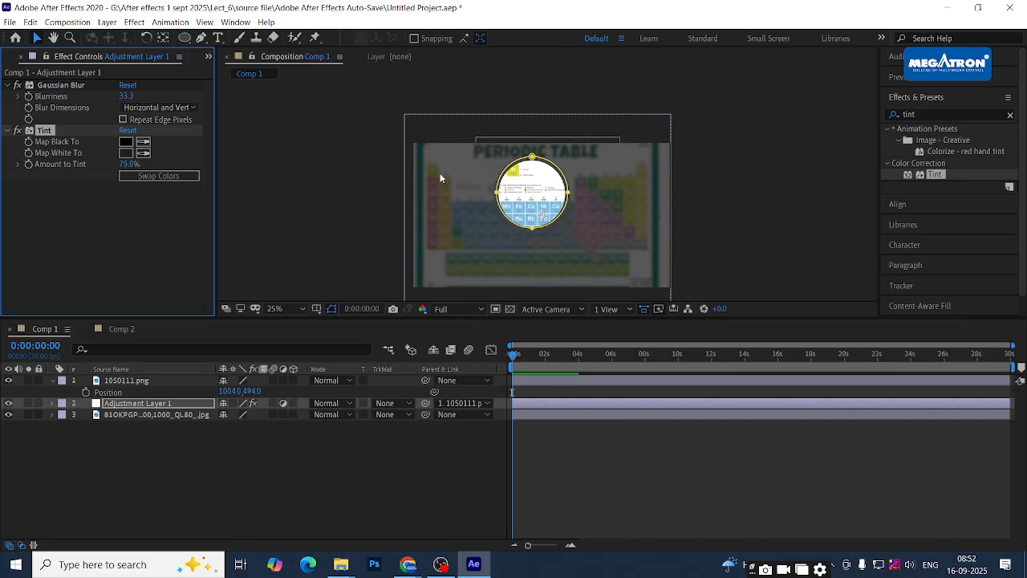
click(312, 494)
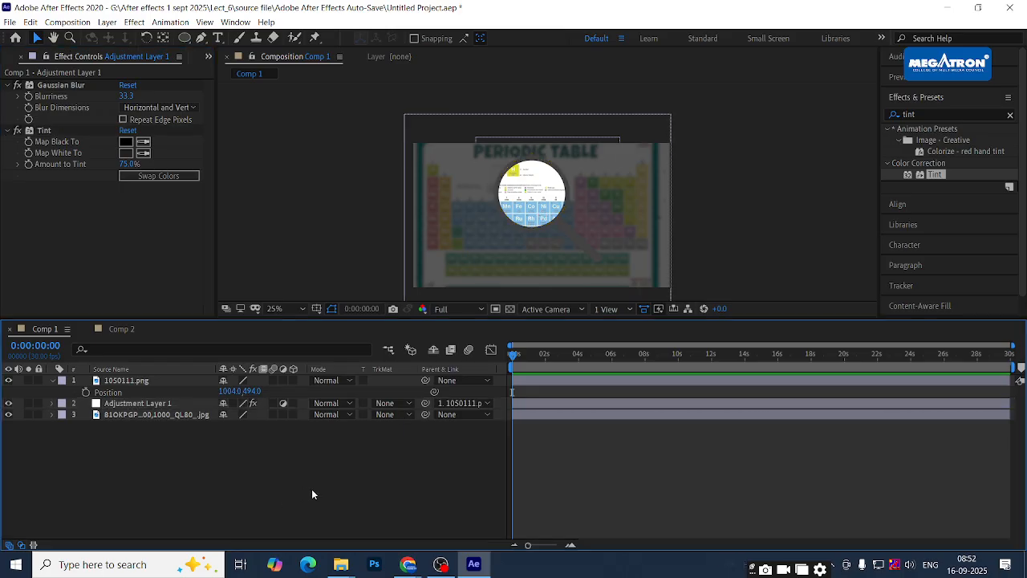
Find the Radial Blur effect among the blur effects and apply it to Adjustment Layer 1
double_click(918, 114)
key(BackSpace)
text(blur)
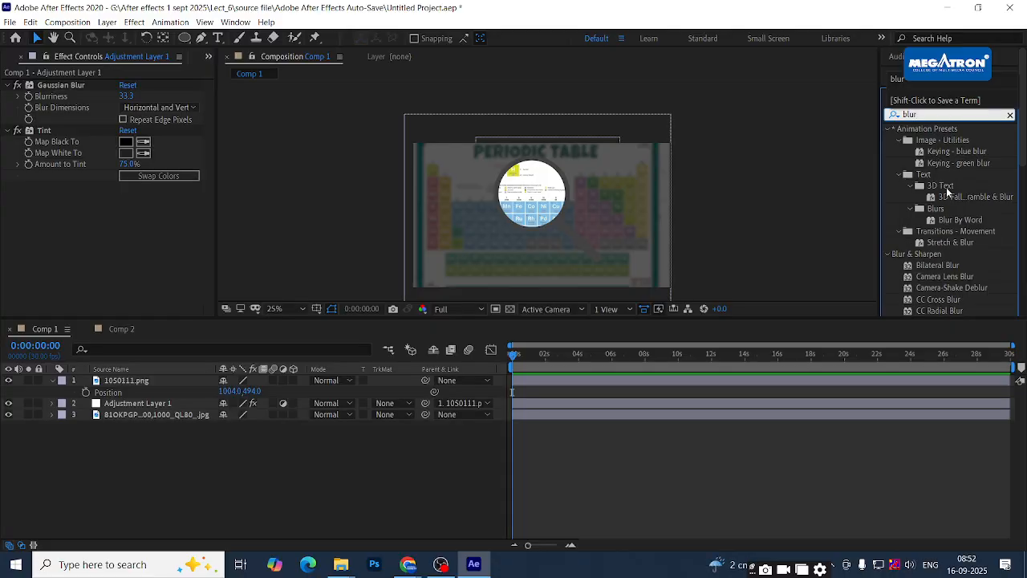
scroll(945, 213, down, 1)
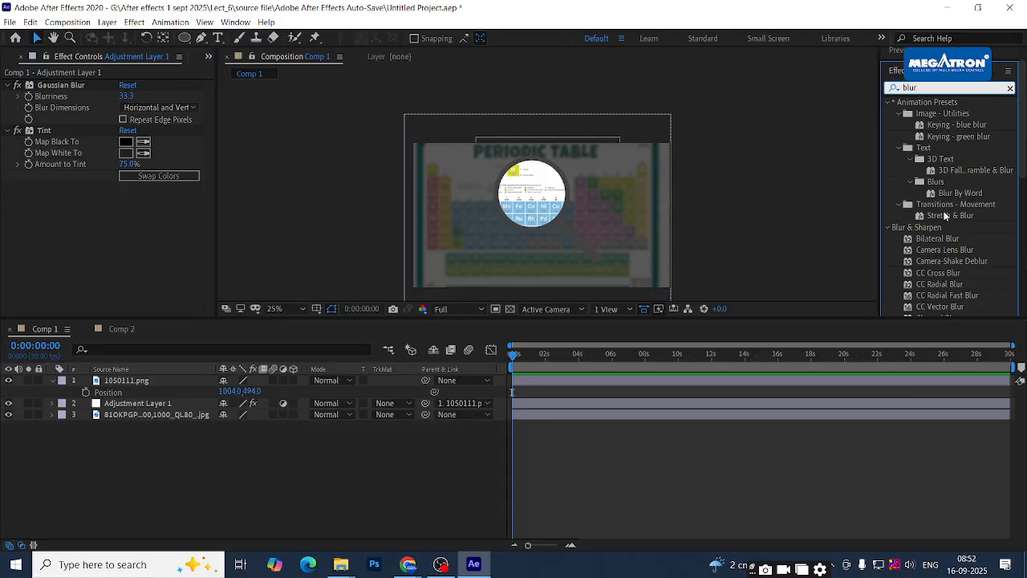
scroll(944, 214, down, 1)
scroll(941, 211, down, 1)
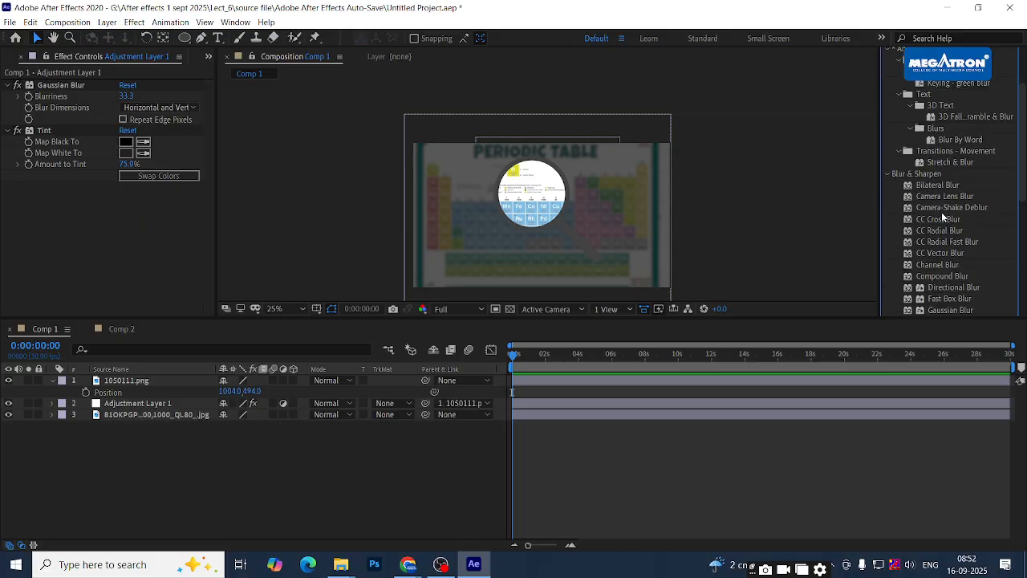
scroll(969, 219, down, 1)
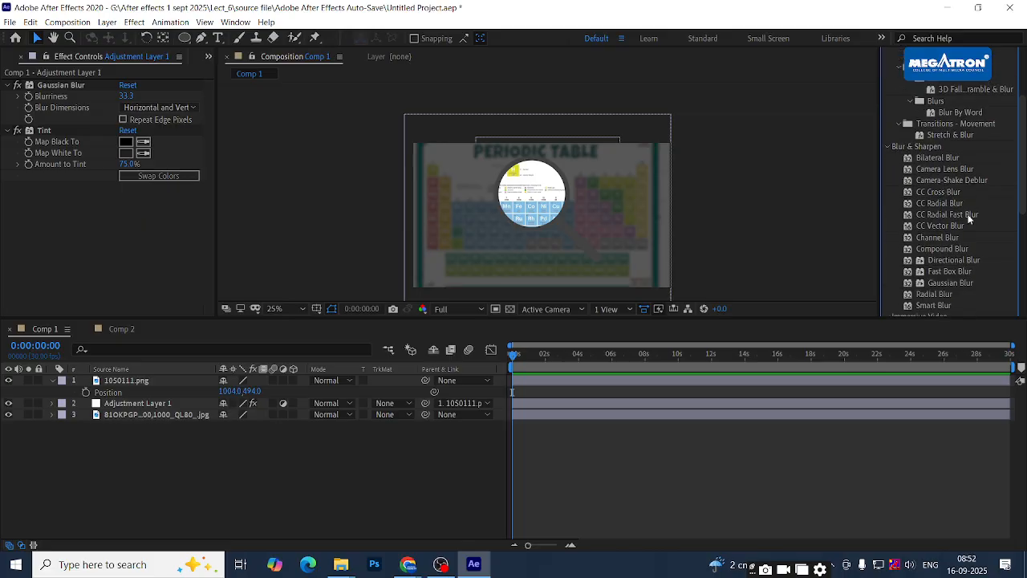
scroll(969, 219, down, 1)
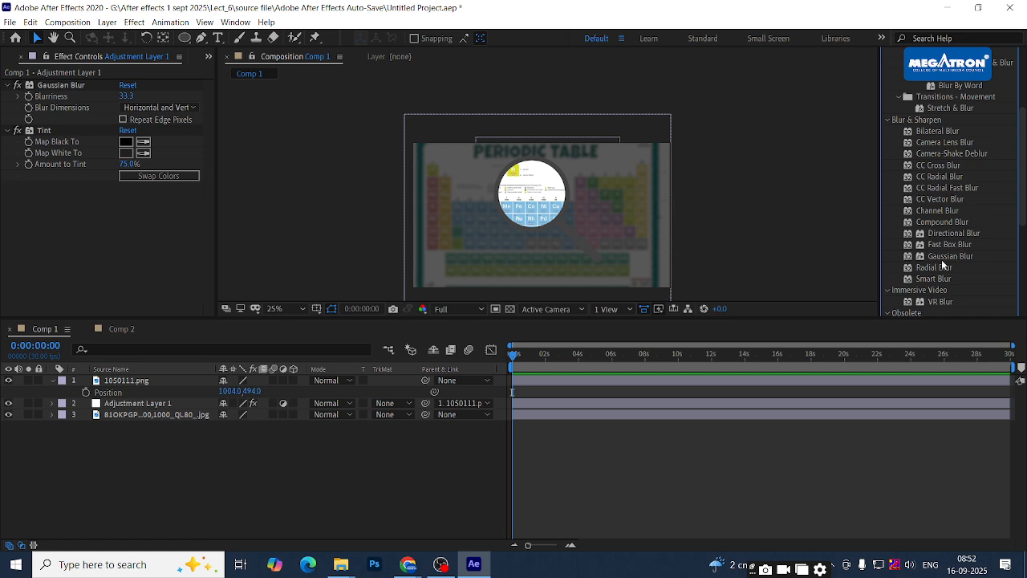
click(936, 239)
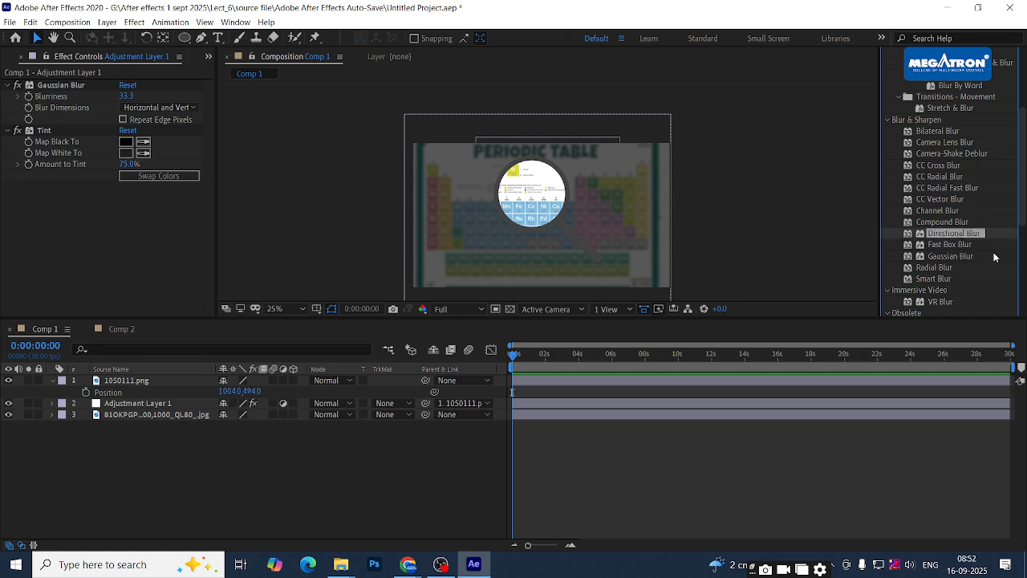
click(936, 267)
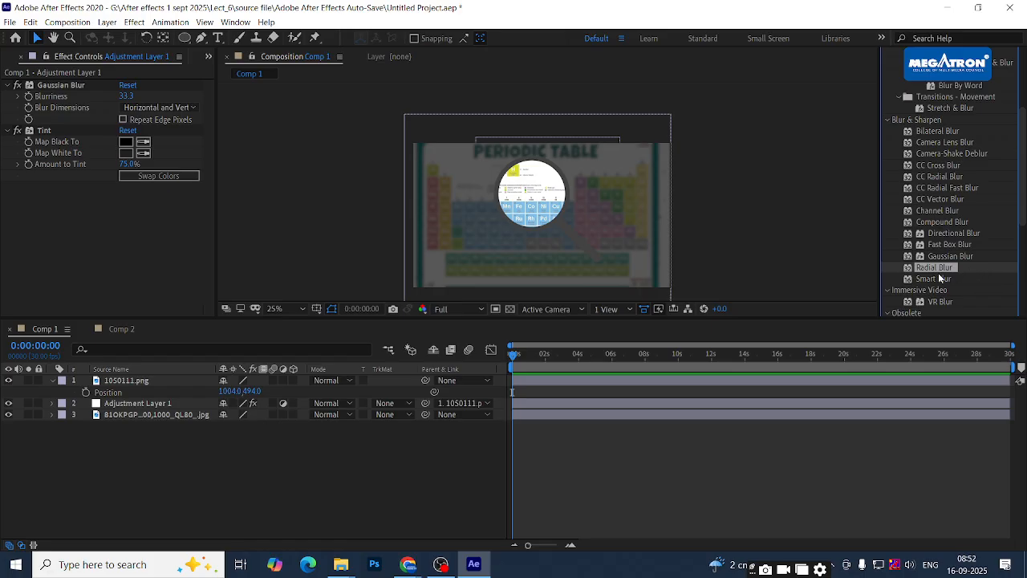
drag(936, 267, 132, 414)
Set the Radial Blur type on Adjustment Layer 1 to Zoom
scroll(142, 191, up, 3)
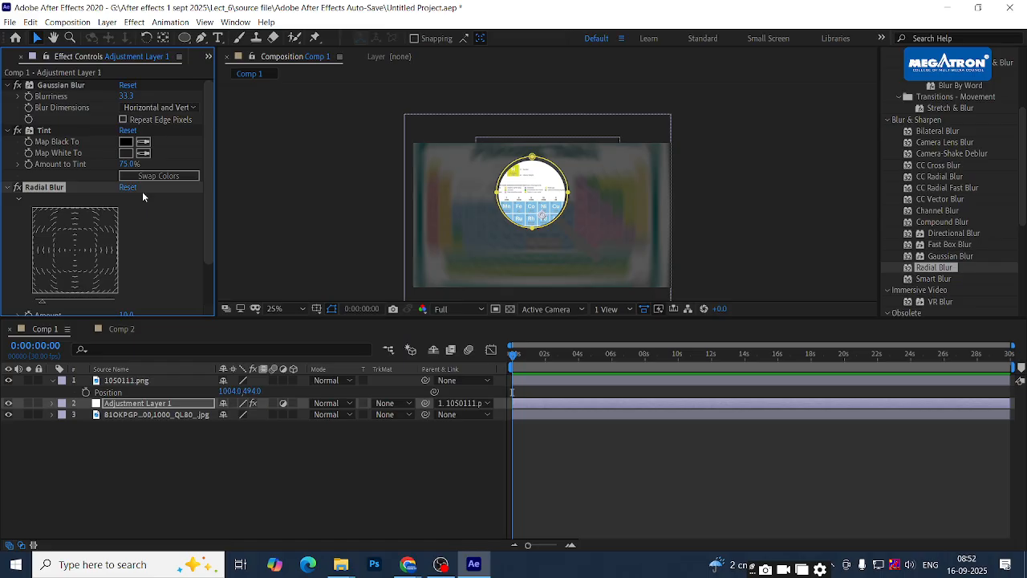
scroll(142, 191, down, 2)
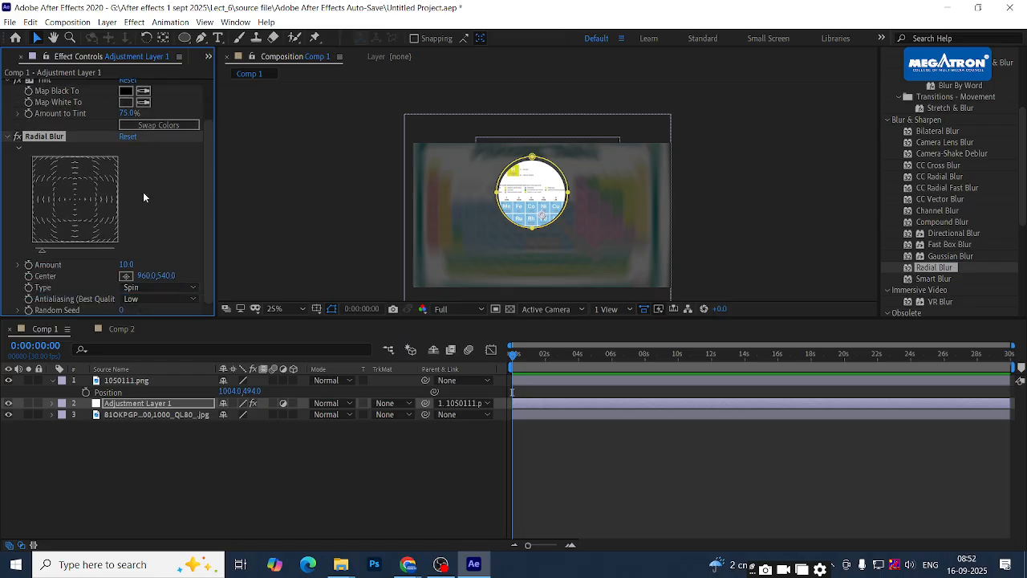
click(146, 286)
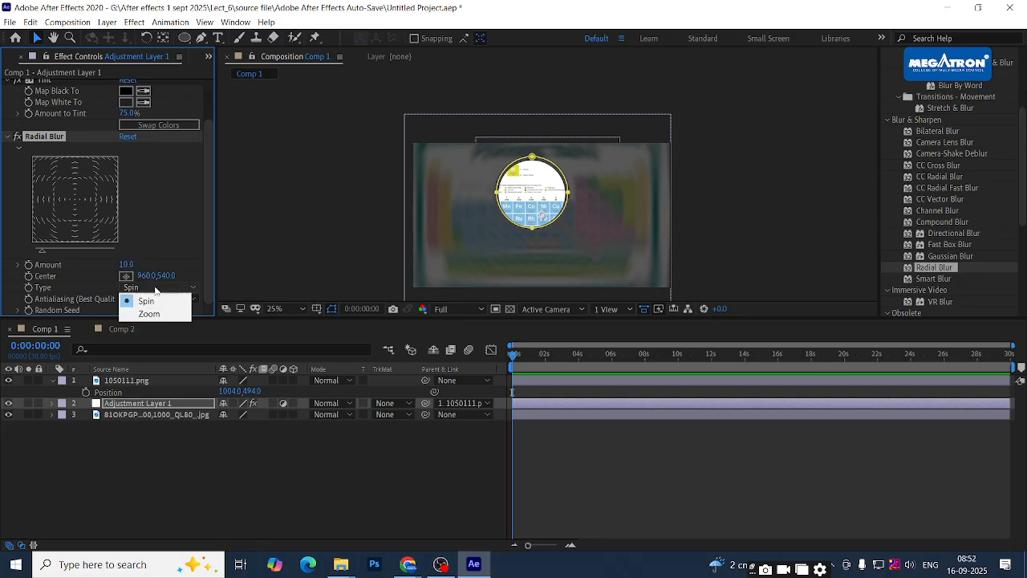
click(150, 312)
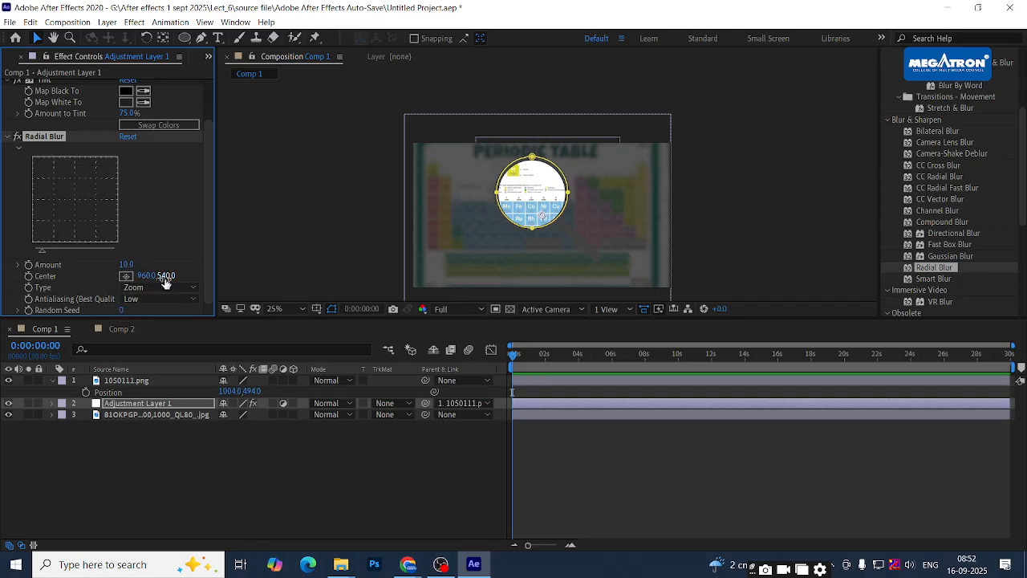
Try High antialiasing for the Radial Blur and return it to Low
click(153, 298)
click(150, 325)
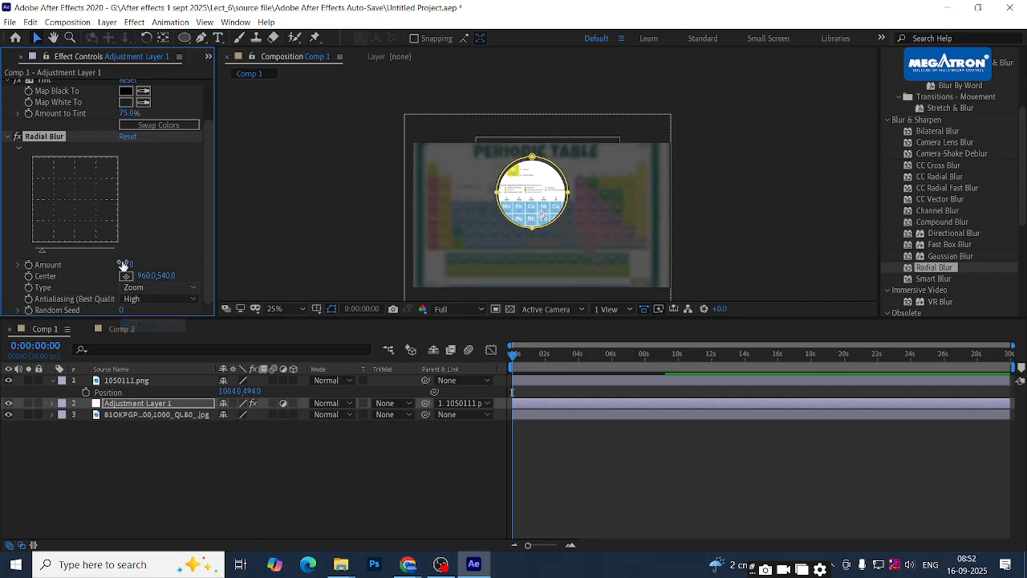
click(145, 298)
click(148, 314)
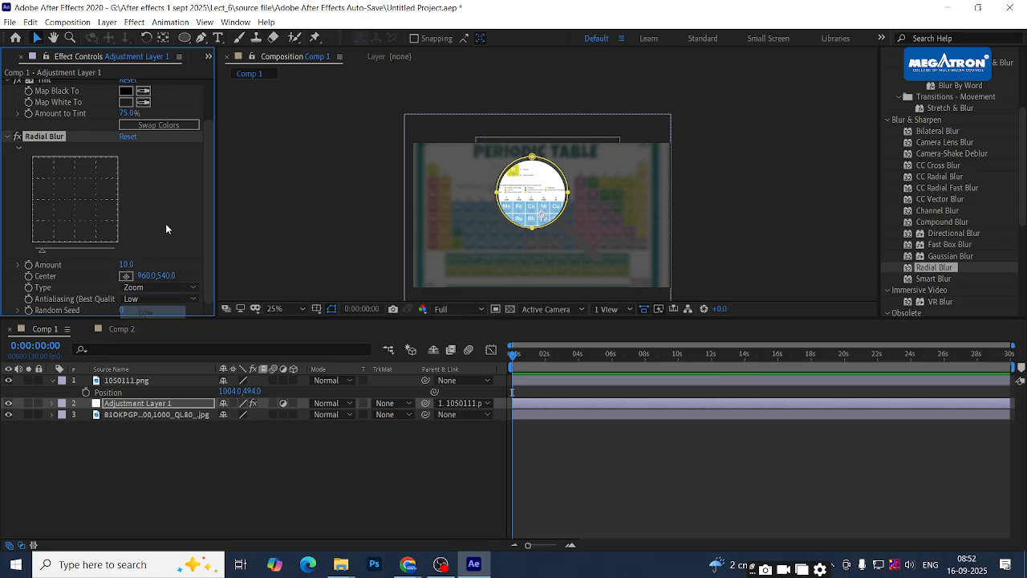
Adjust the Radial Blur Amount on Adjustment Layer 1 to 19 and deselect the layer
mouse_move(125, 264)
mouse_down()
mouse_move(186, 260)
mouse_move(120, 265)
mouse_up()
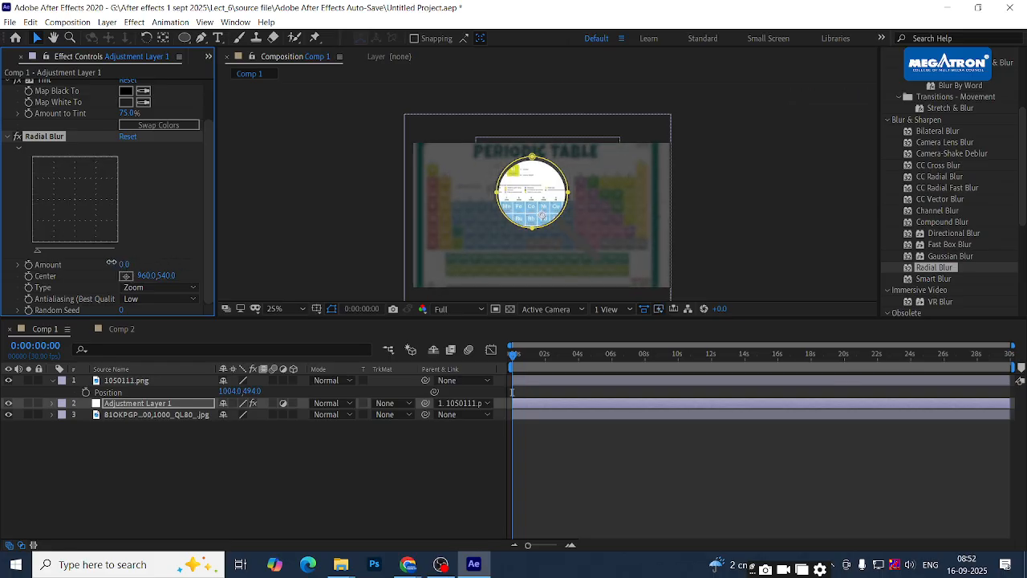
click(72, 270)
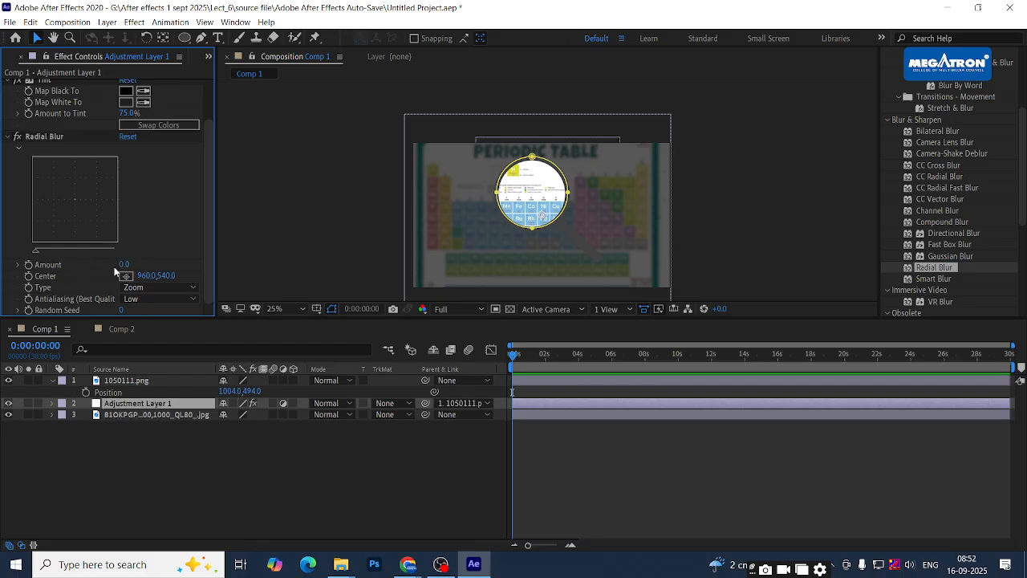
drag(124, 265, 143, 264)
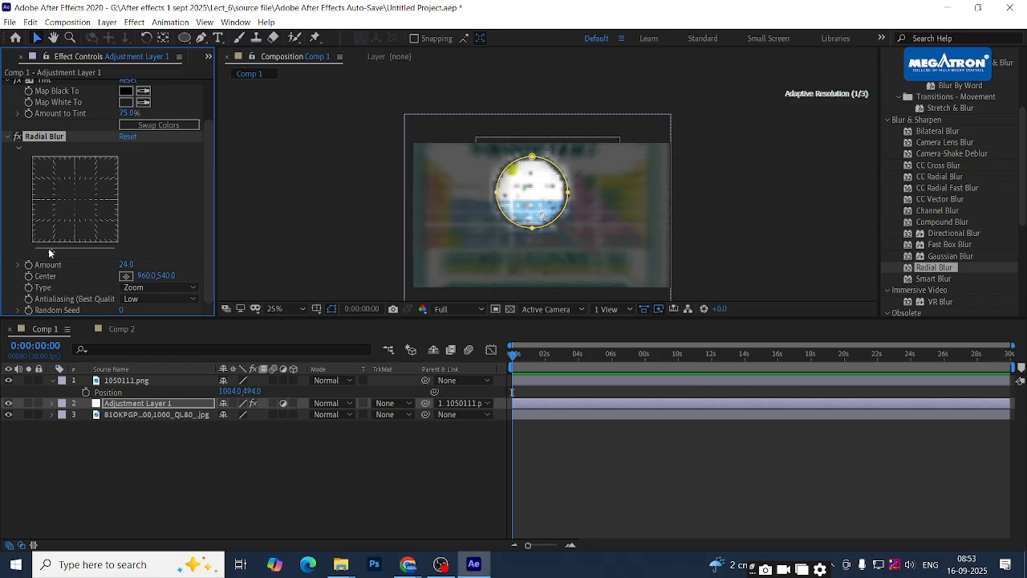
drag(49, 251, 49, 252)
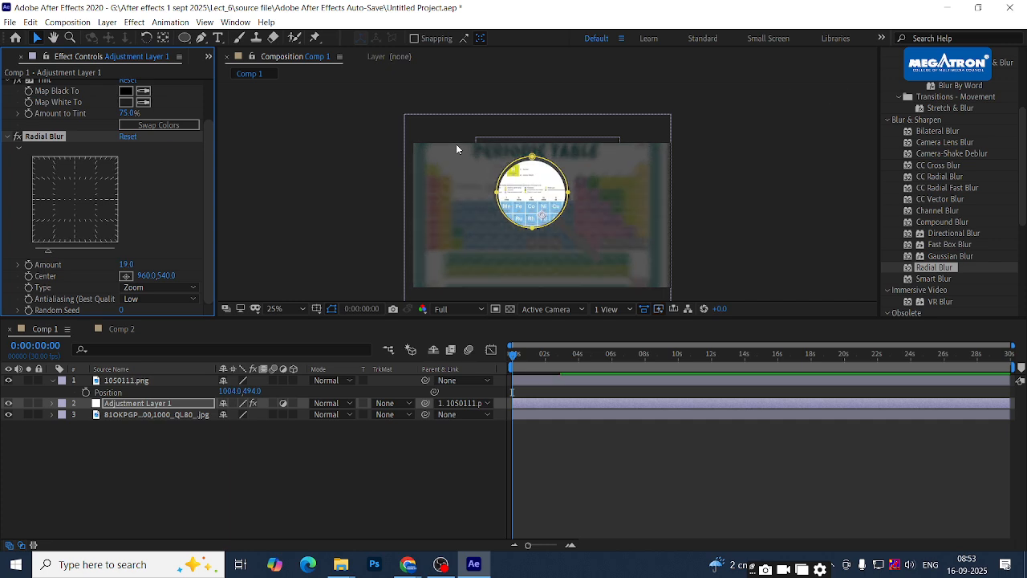
key(h)
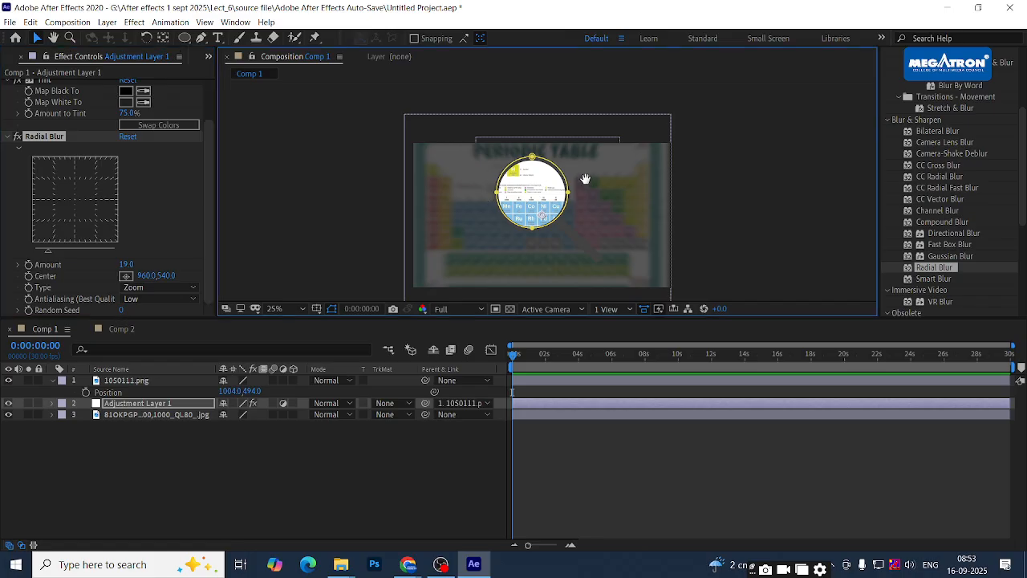
drag(585, 179, 609, 134)
key(v)
click(201, 464)
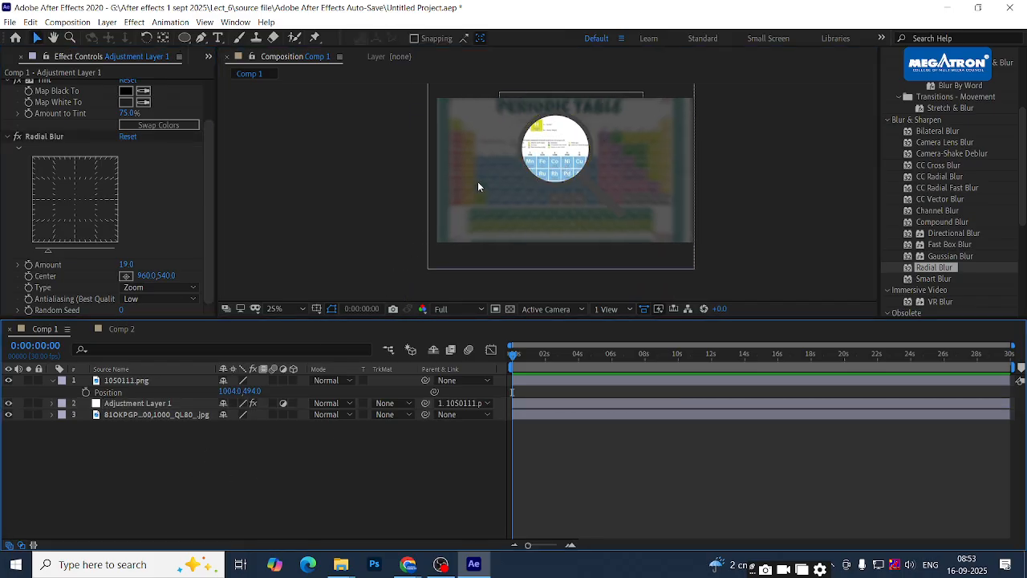
Find the Tint effect and apply it to the magnifying-glass layer 1050111.png
click(131, 382)
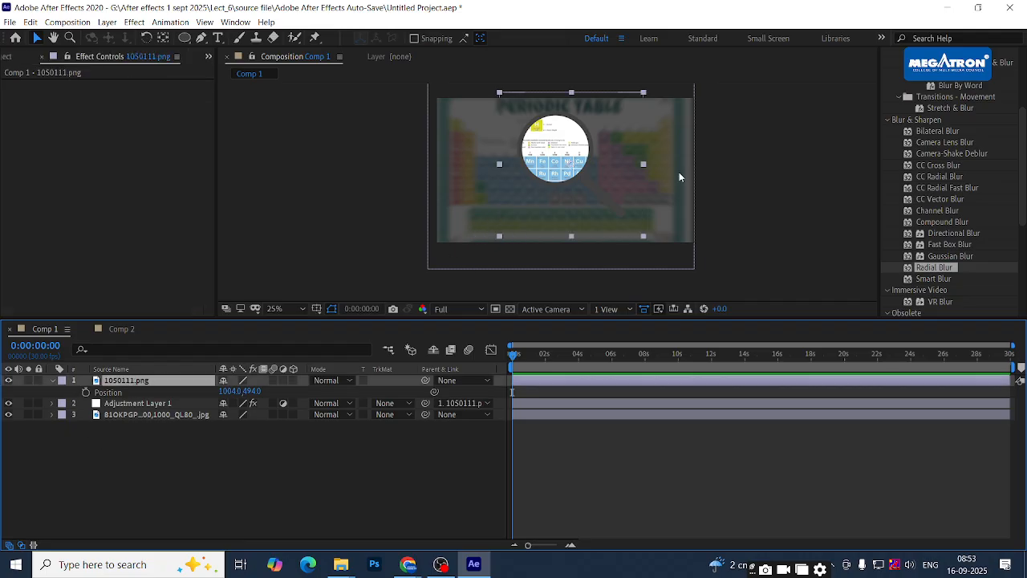
scroll(920, 180, down, 3)
scroll(923, 180, up, 5)
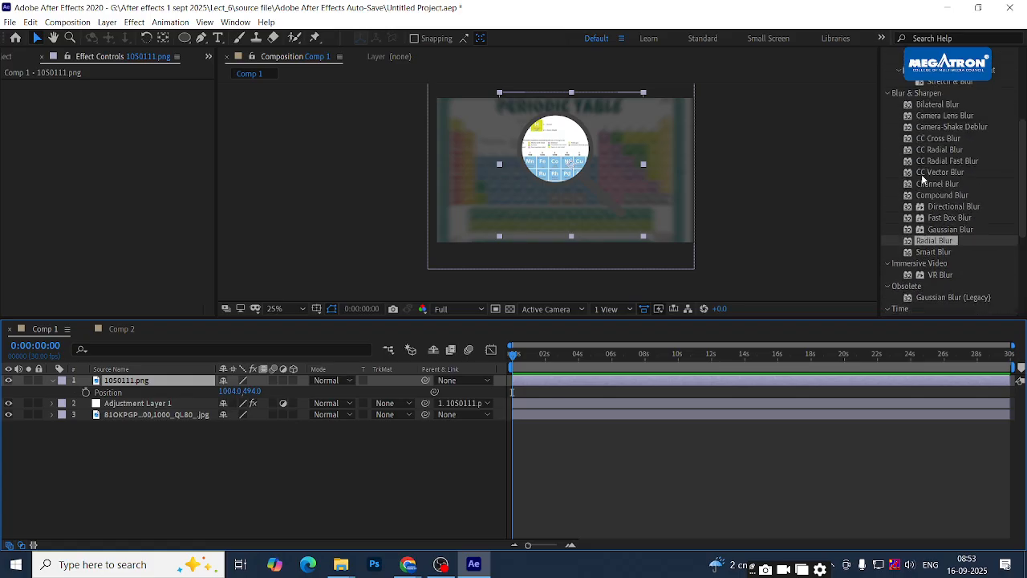
scroll(923, 180, up, 3)
drag(926, 114, 893, 116)
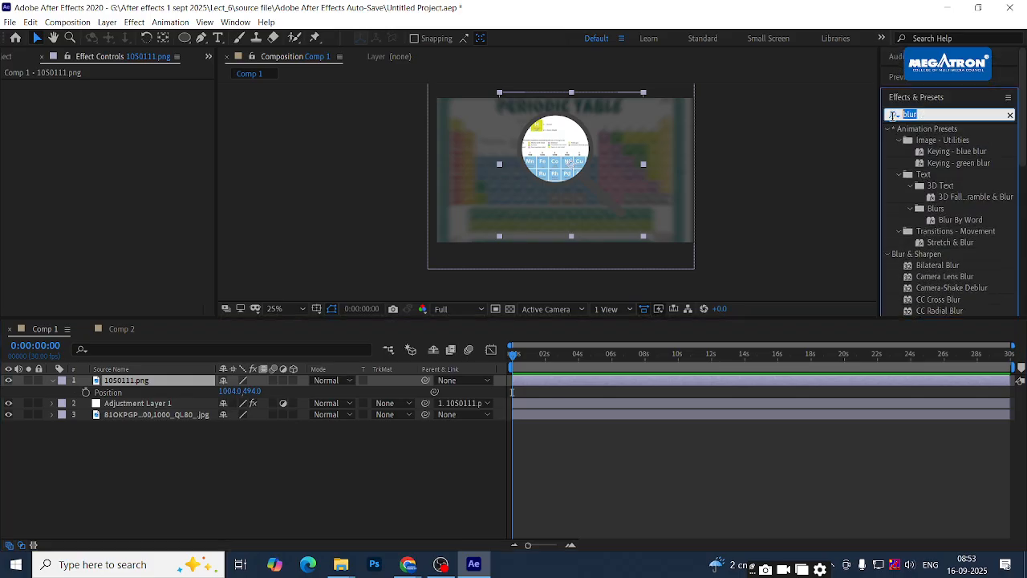
key(BackSpace)
click(893, 115)
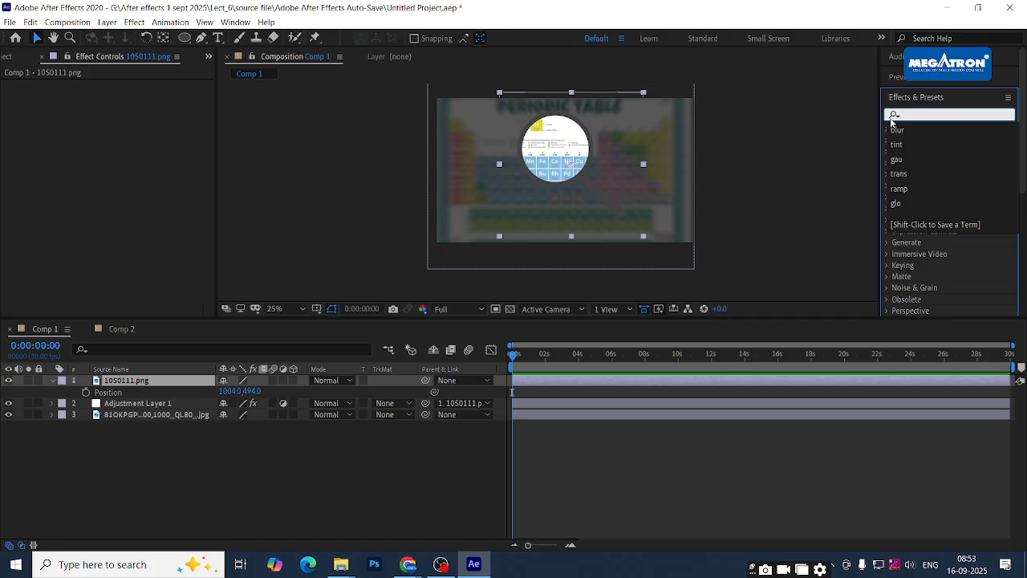
text(tint)
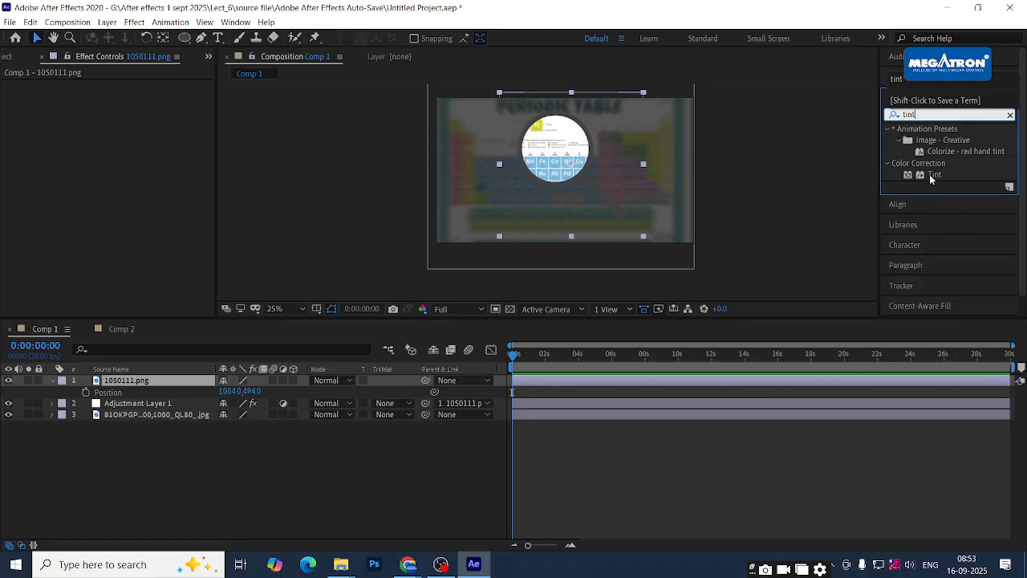
drag(931, 174, 124, 384)
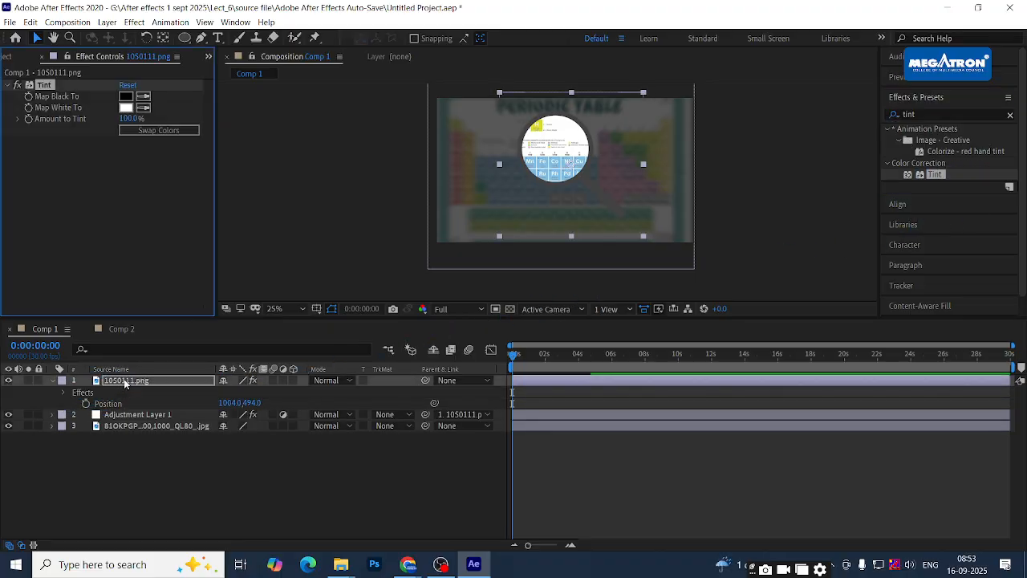
Try FF0000 as the magnifying-glass Tint's Map White To colour and return it to FFFFFF
click(126, 109)
text(FF0000)
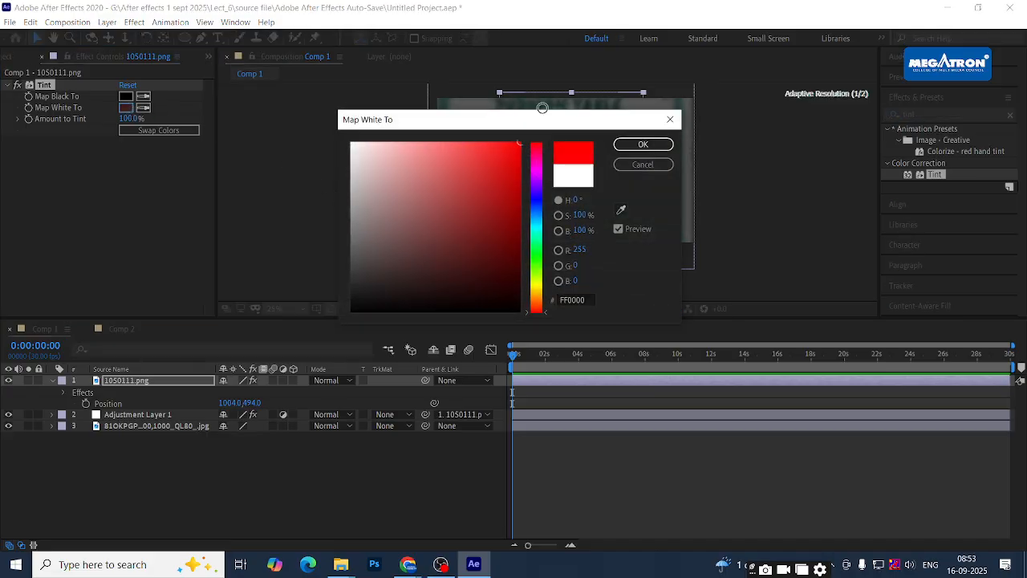
click(644, 146)
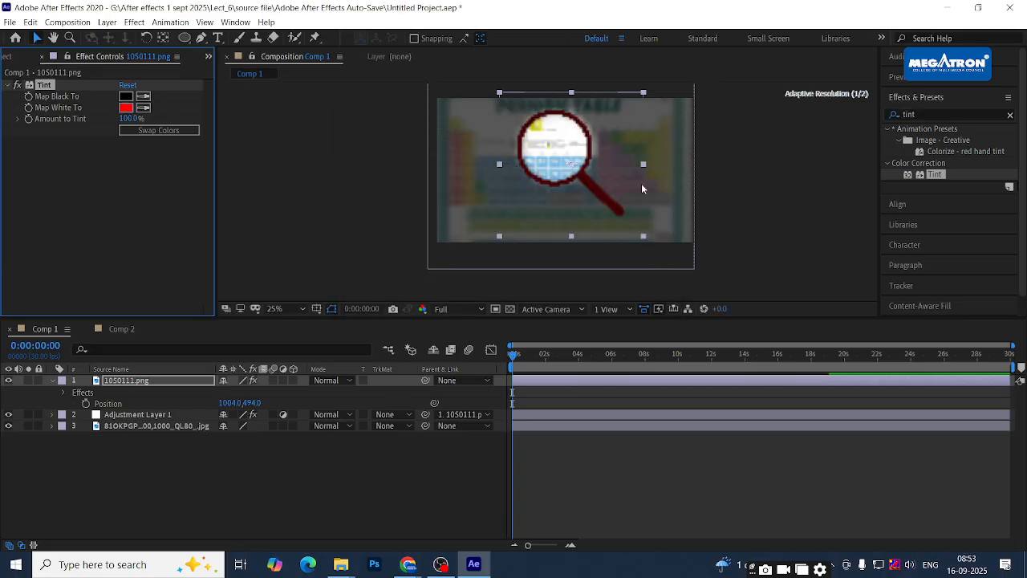
click(126, 108)
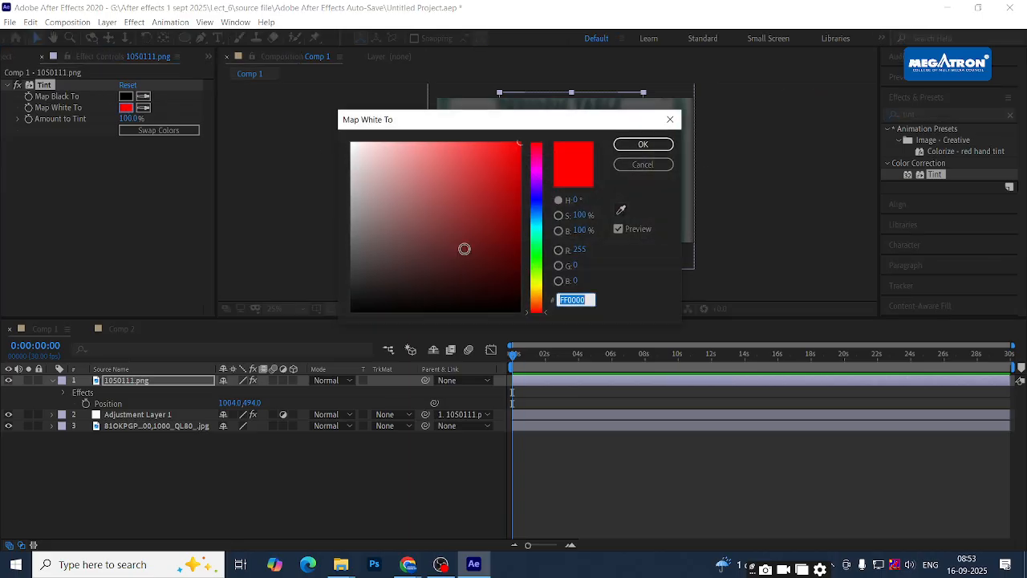
text(FFFFFF)
click(643, 145)
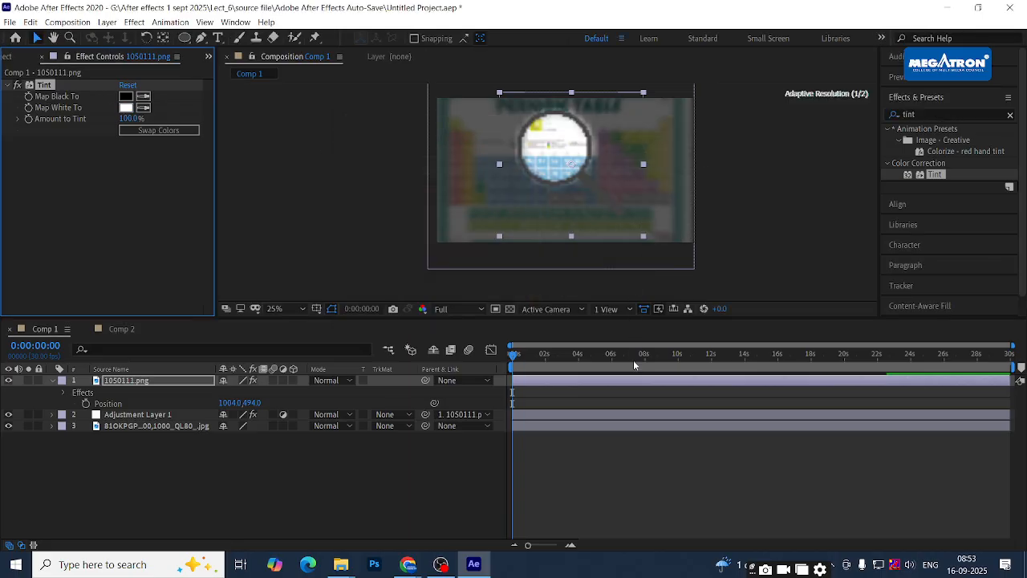
Set the magnifying-glass Tint's Map Black To colour to FFFFFF
click(125, 97)
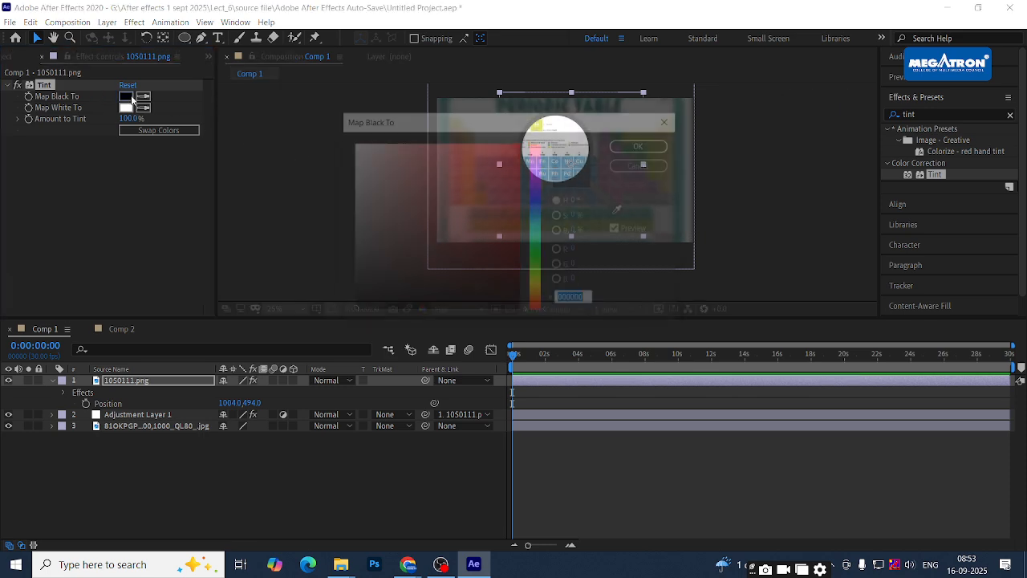
text(FFFFFF)
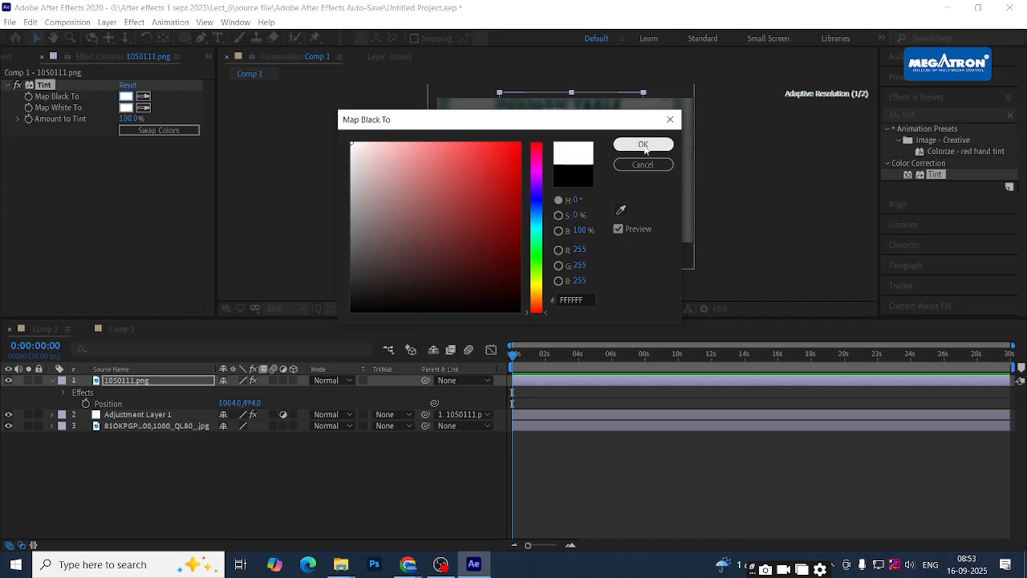
click(643, 145)
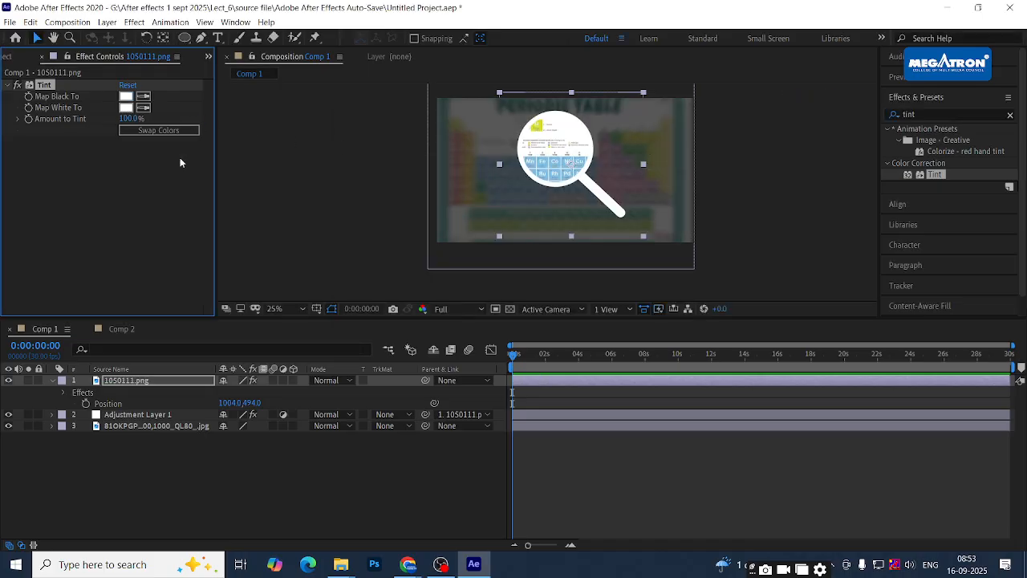
Set the magnifying-glass Tint's Map Black To colour to green 0CD200 and deselect the layer
click(126, 97)
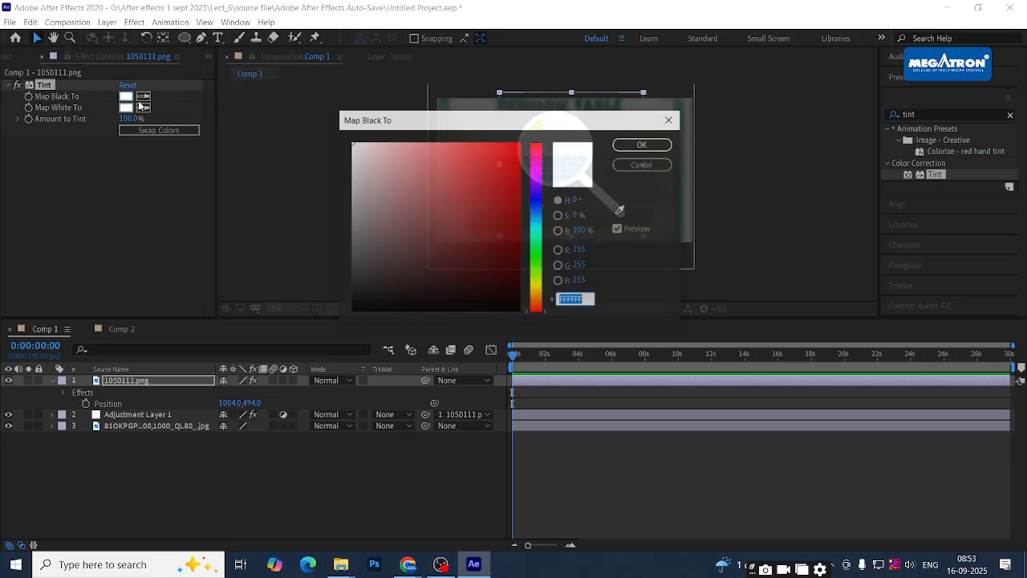
click(510, 203)
drag(510, 202, 539, 177)
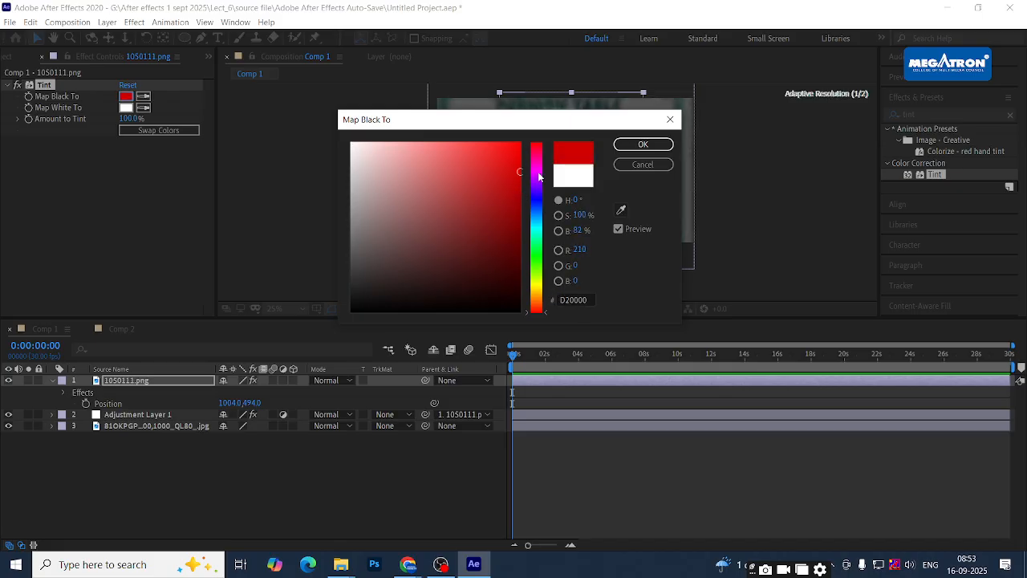
click(533, 234)
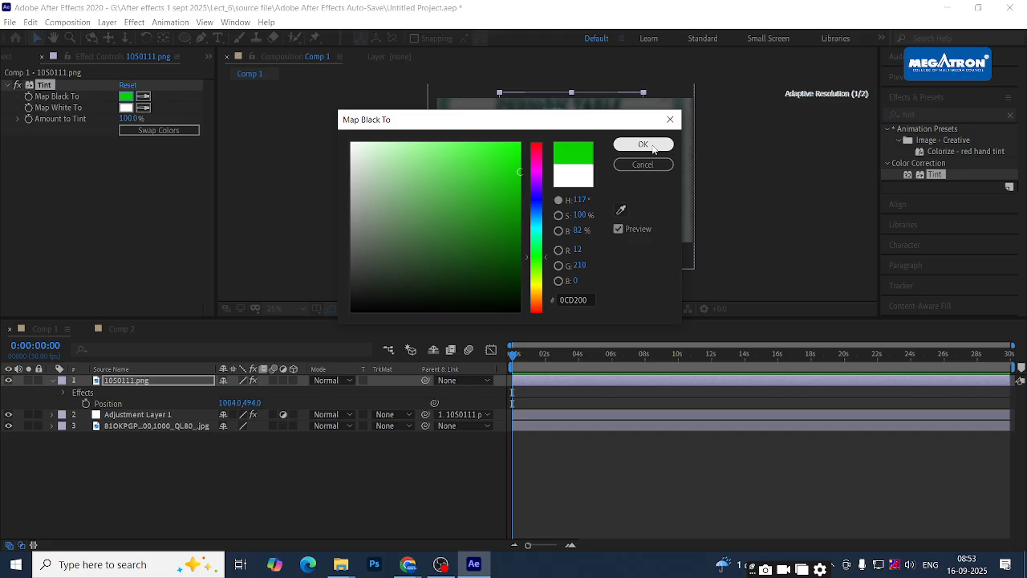
click(648, 146)
click(400, 447)
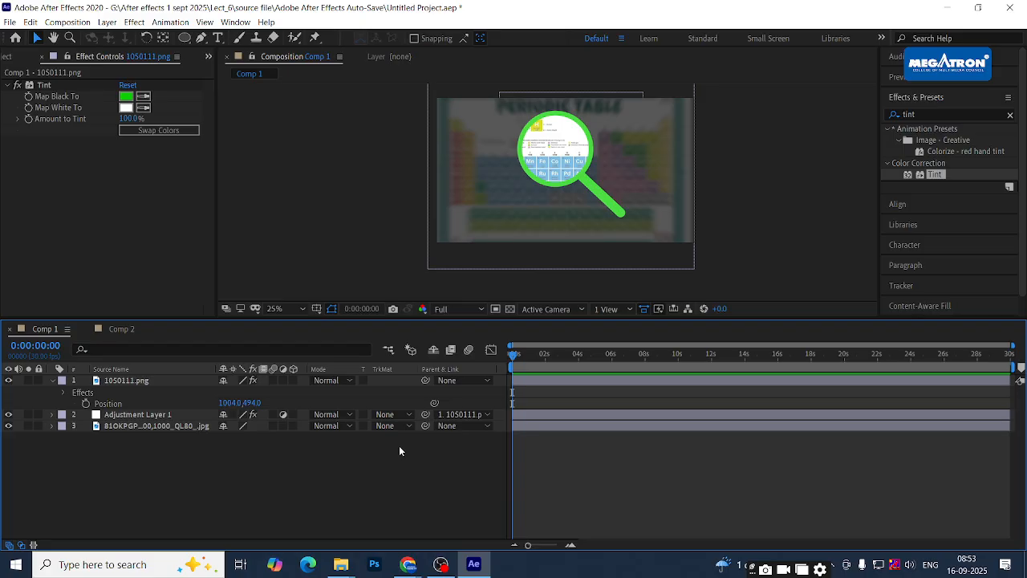
Start Position keyframes for 1050111.png at 0:00 and move the magnifying glass to new spots at about 4, 7 and 9 seconds
click(87, 403)
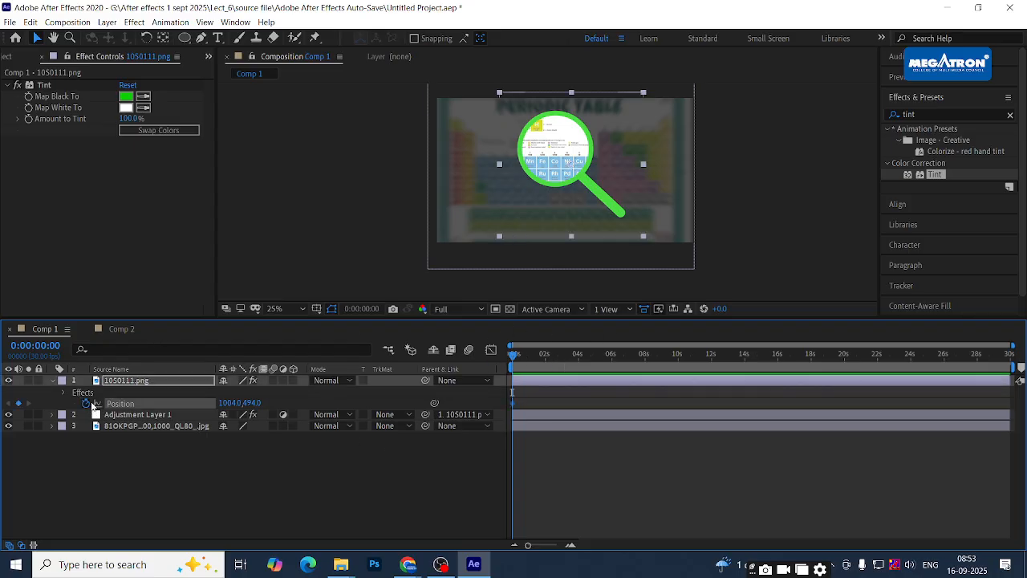
drag(515, 354, 577, 354)
drag(241, 403, 570, 404)
drag(607, 356, 626, 356)
drag(639, 160, 579, 202)
drag(626, 354, 662, 354)
drag(556, 187, 556, 138)
Keyframe the magnifying glass at the chart's upper-left at 0:00:15:09, lower-left at 0:00:20:17 and lower-right at 0:00:29:29
drag(662, 354, 767, 356)
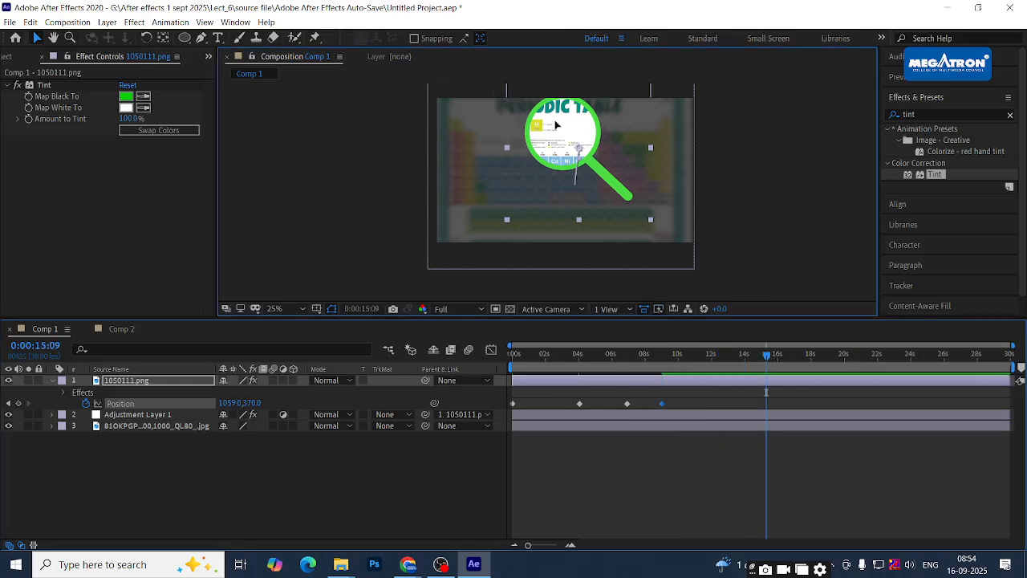
drag(554, 117, 472, 123)
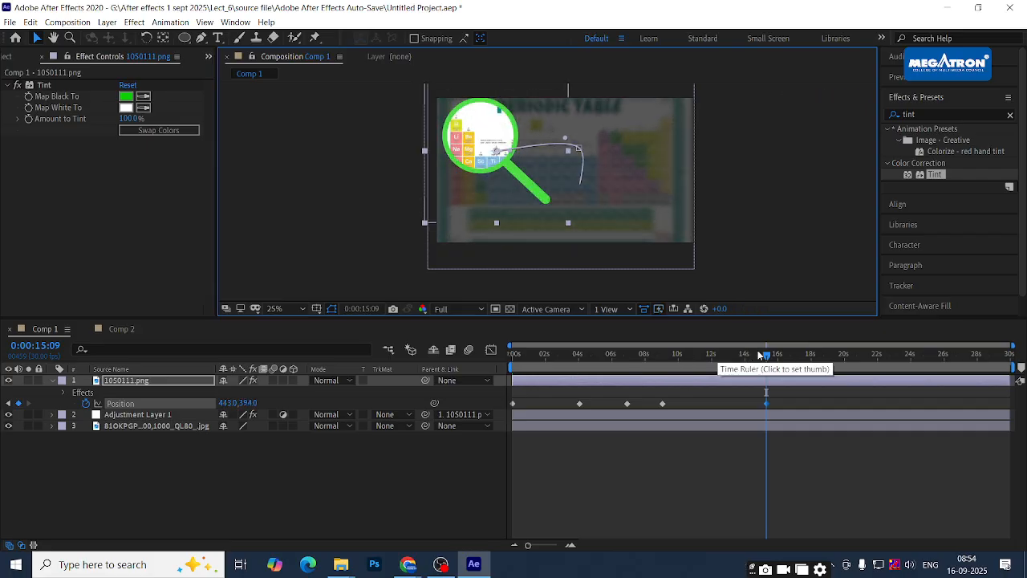
click(854, 354)
drag(479, 138, 480, 198)
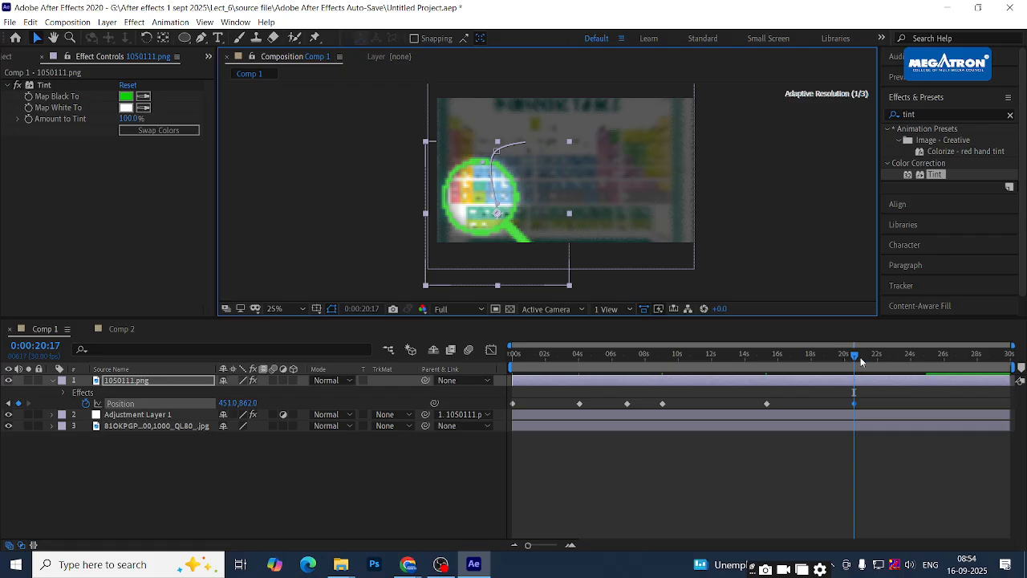
drag(857, 357, 1011, 363)
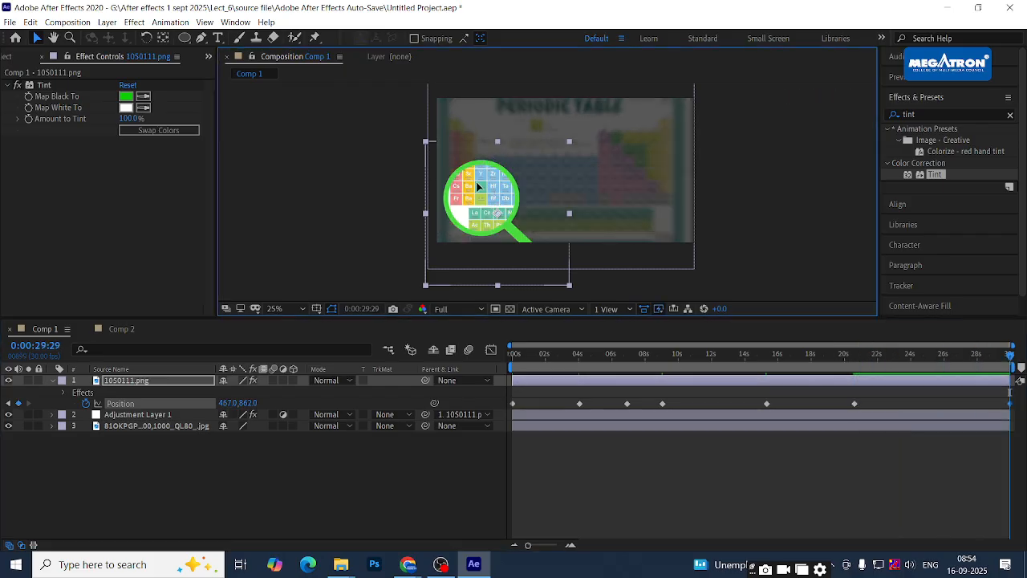
drag(477, 187, 640, 196)
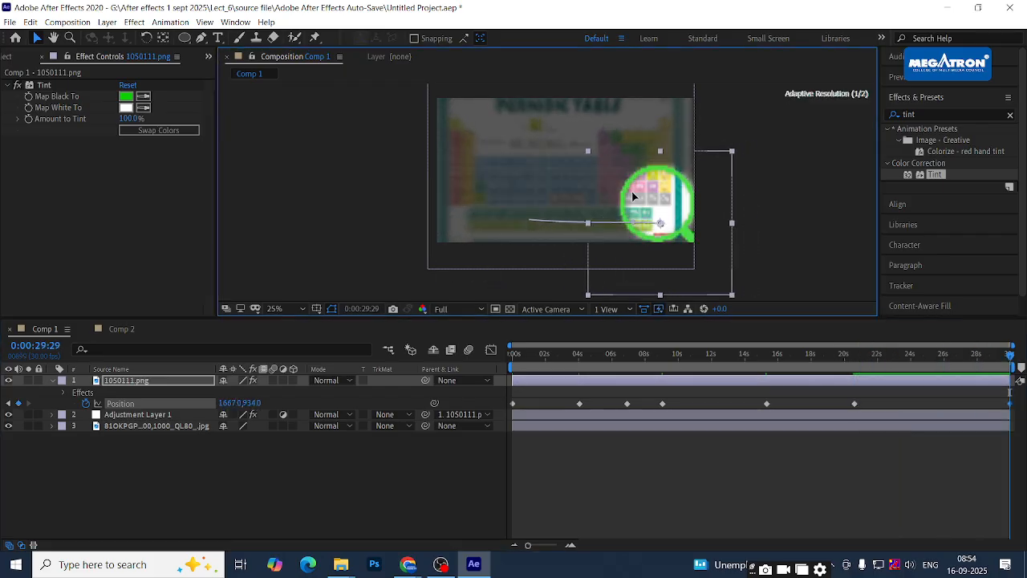
Preview the magnifying-glass movement briefly from the start of the composition
drag(518, 362, 509, 358)
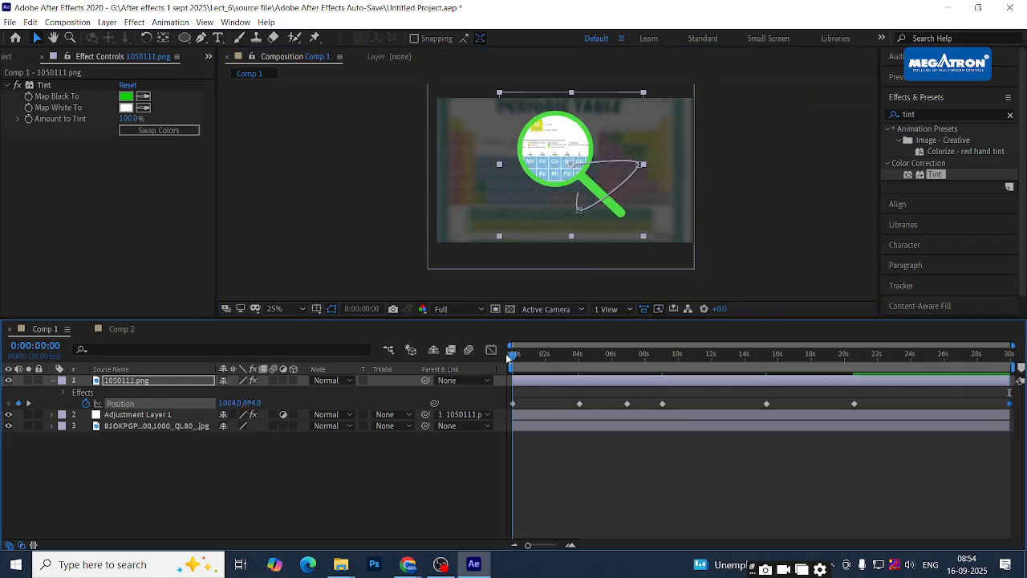
key(space)
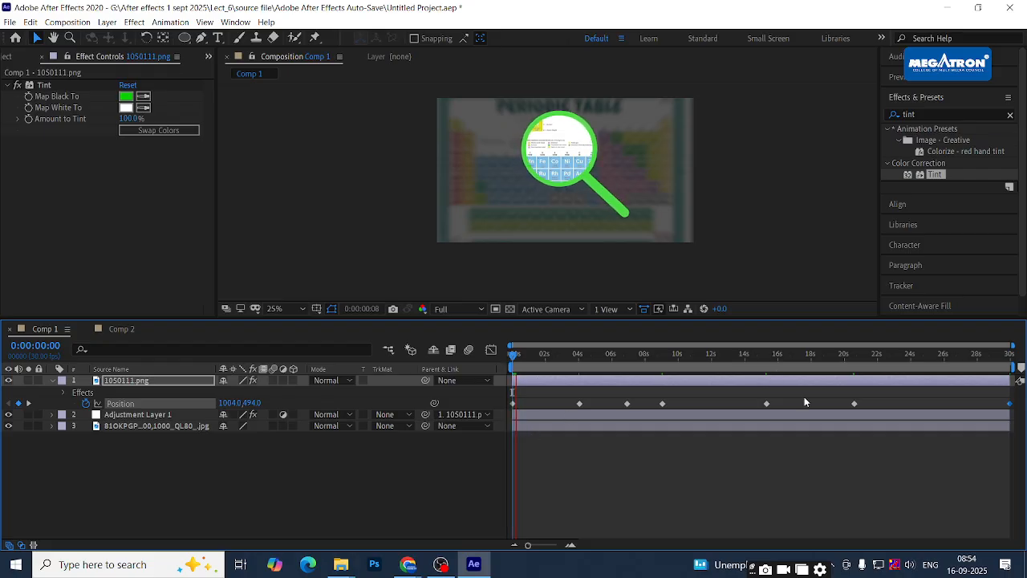
key(space)
Select all the magnifying glass's Position keyframes and compress them proportionally so the last one falls at about 6 seconds
drag(1014, 398, 500, 413)
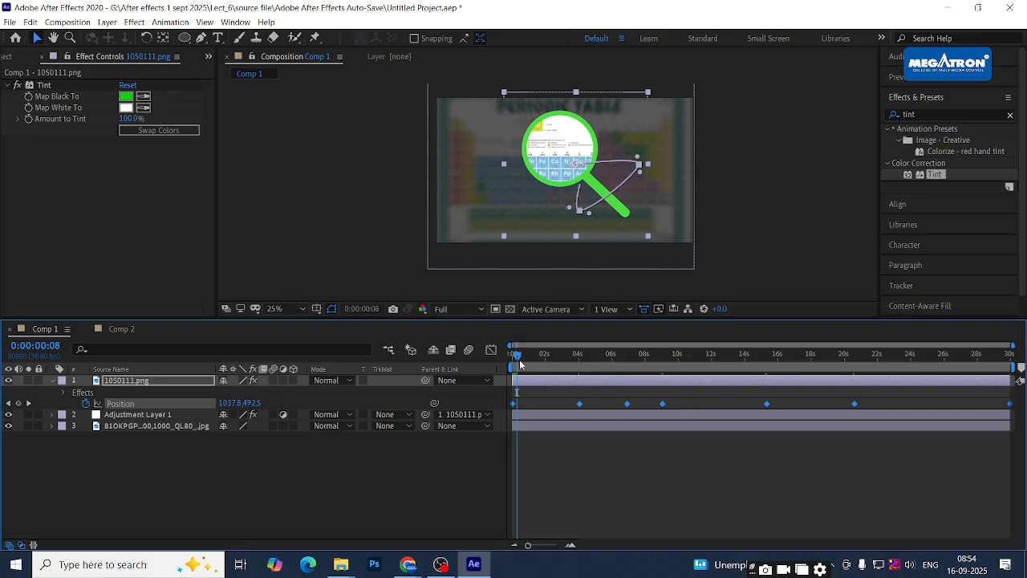
drag(517, 358, 971, 360)
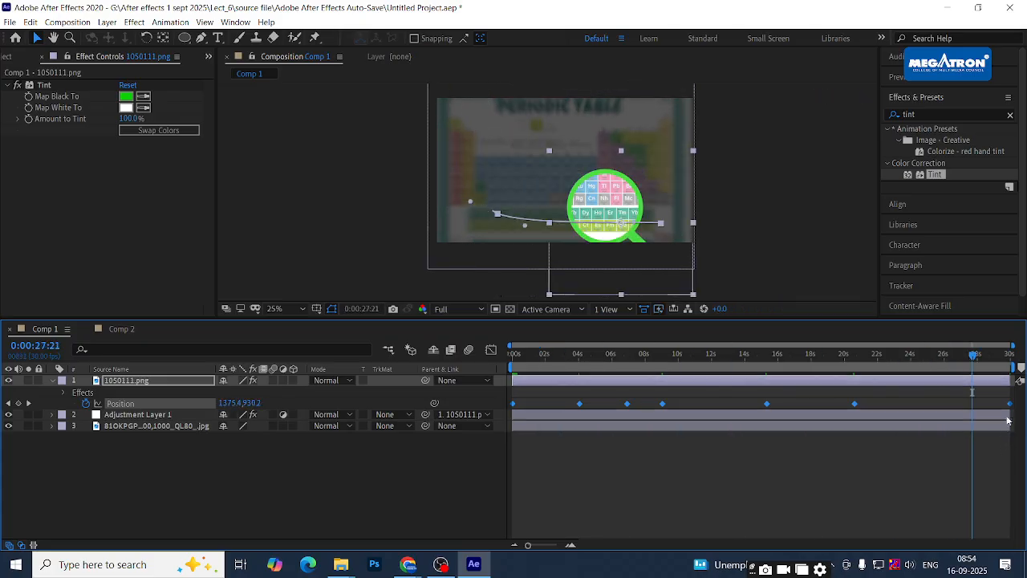
drag(1012, 407, 609, 404)
Play back the shortened magnifying-glass animation from the first frame and stop at about 0:00:04:18
drag(571, 358, 480, 358)
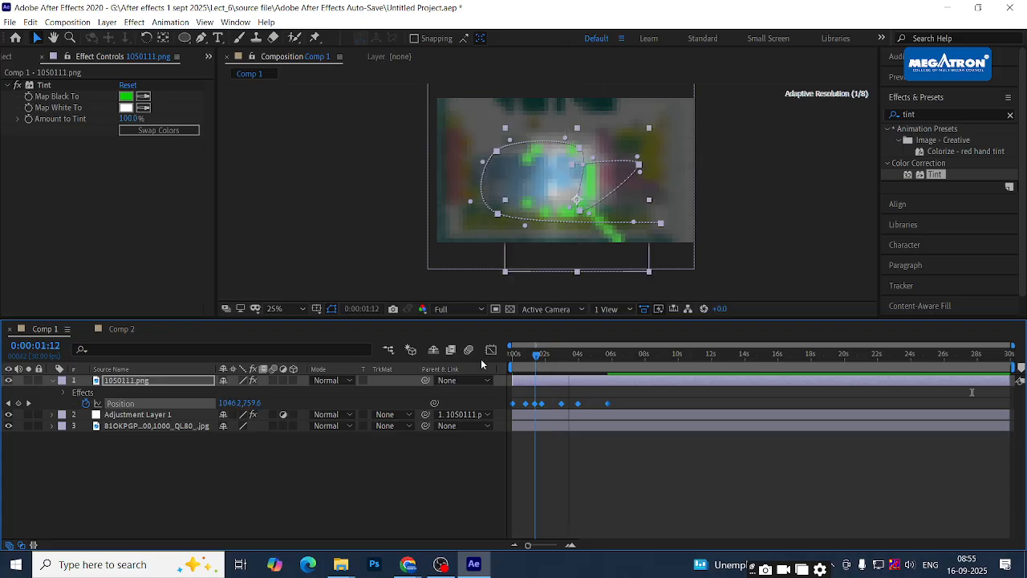
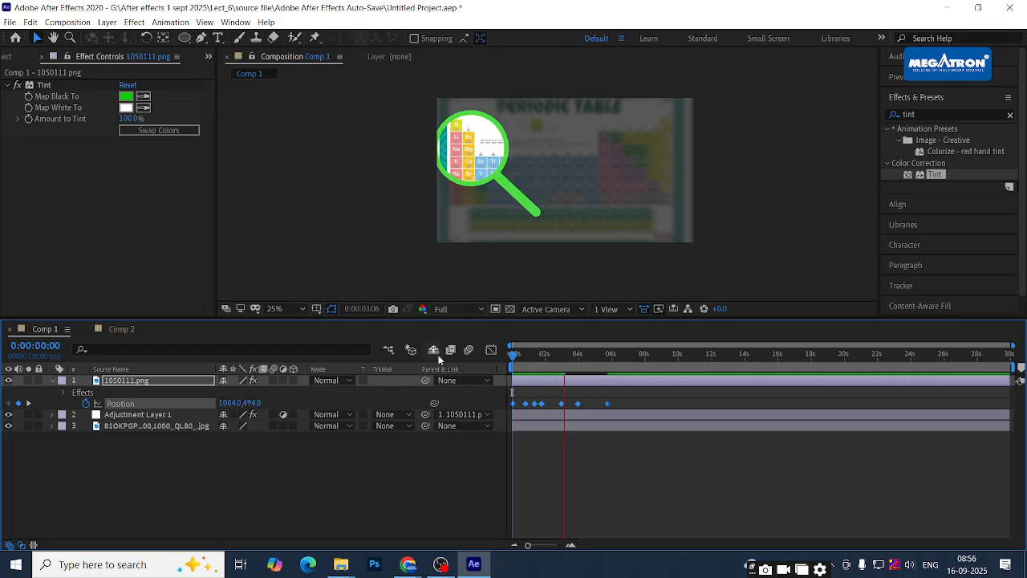
click(528, 355)
click(515, 355)
key(space)
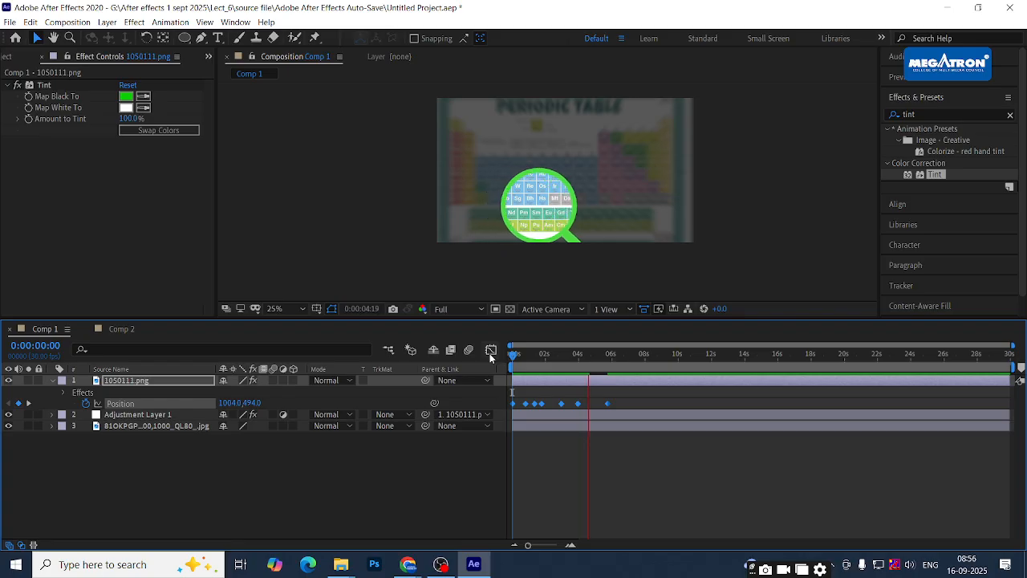
key(space)
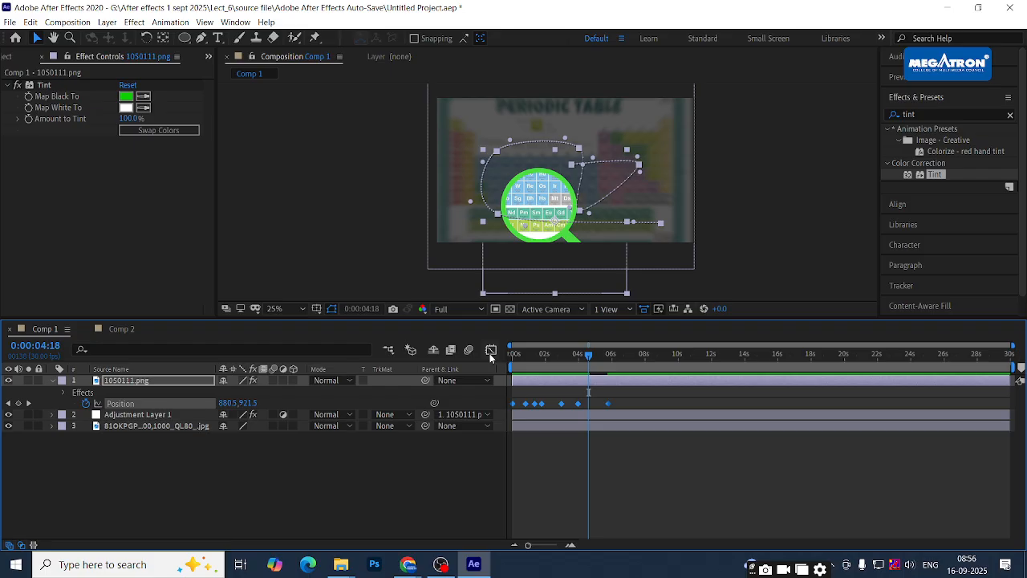
Switch to Chrome and replay the magnifying-glass reference video on the Pinterest pin from the beginning
key(alt+Tab)
key(alt+Tab)
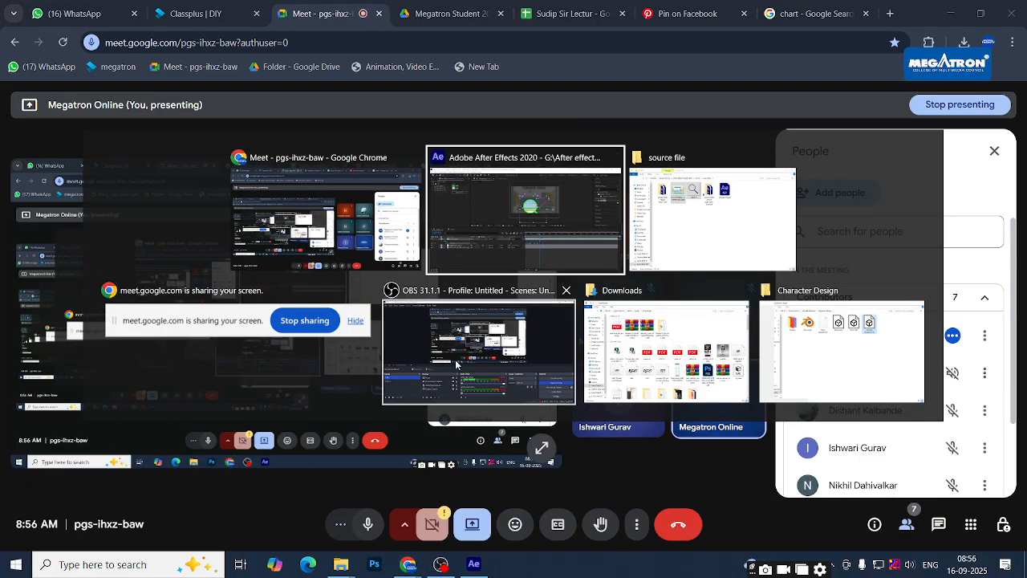
click(325, 217)
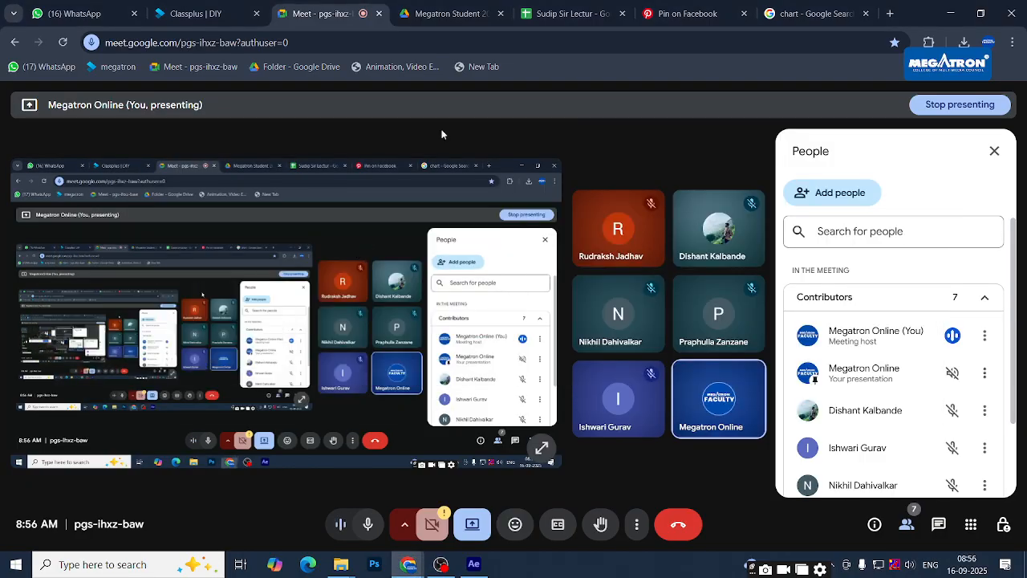
click(690, 14)
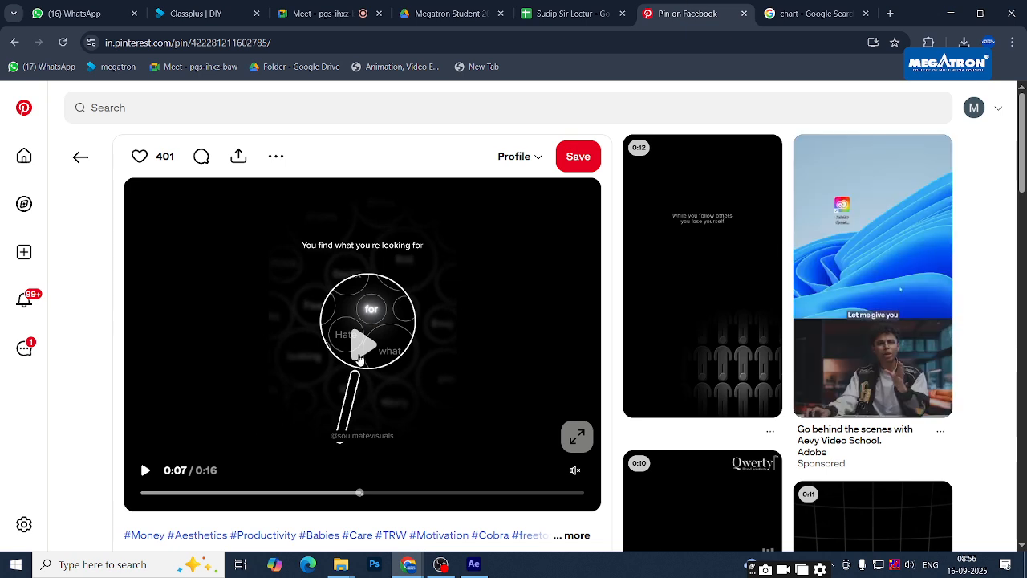
click(528, 493)
click(359, 347)
click(362, 354)
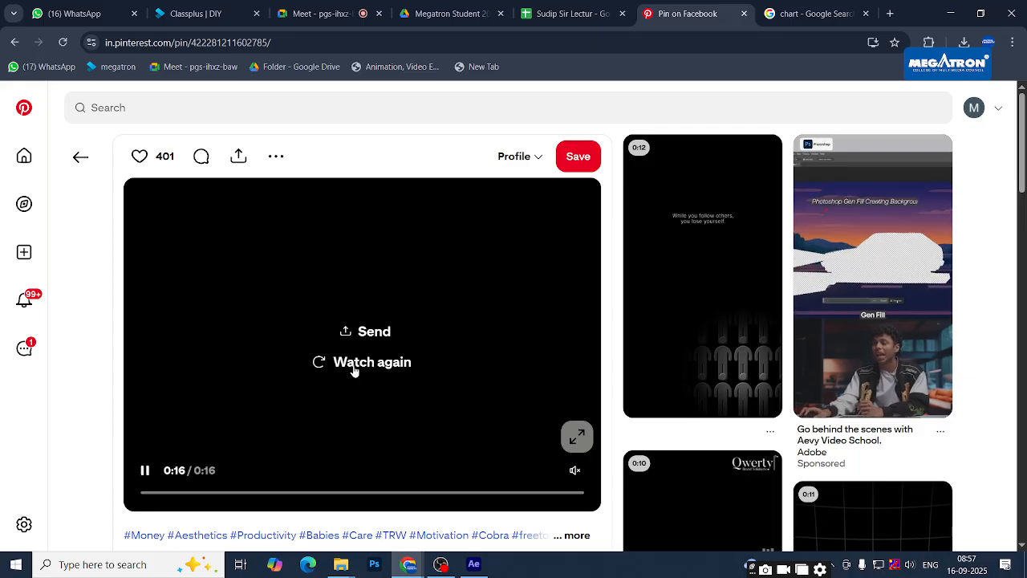
click(357, 364)
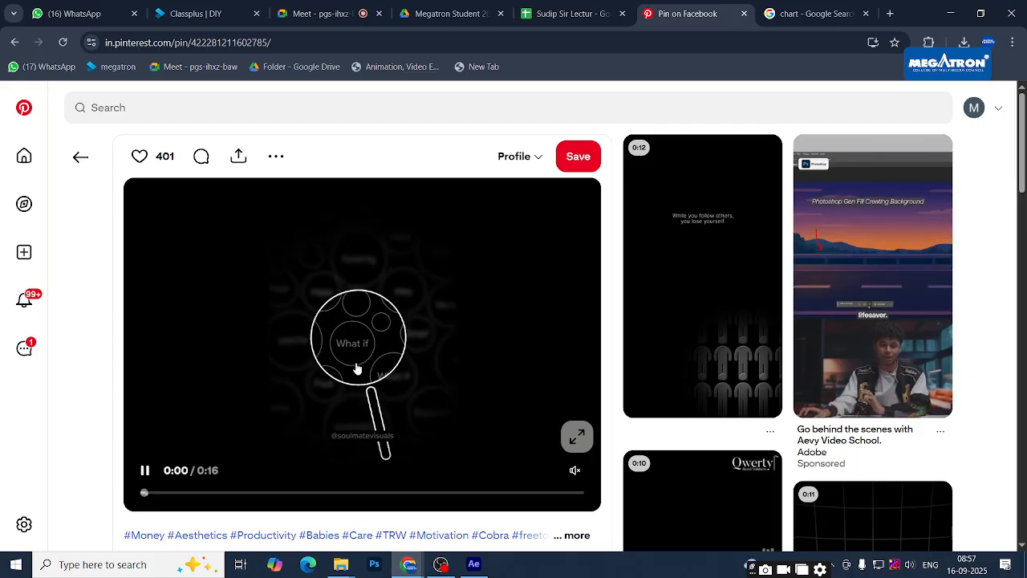
Review the end of the reference video around 0:12 to 0:14 and pause it at 0:13 on the glowing word "persistent"
click(519, 494)
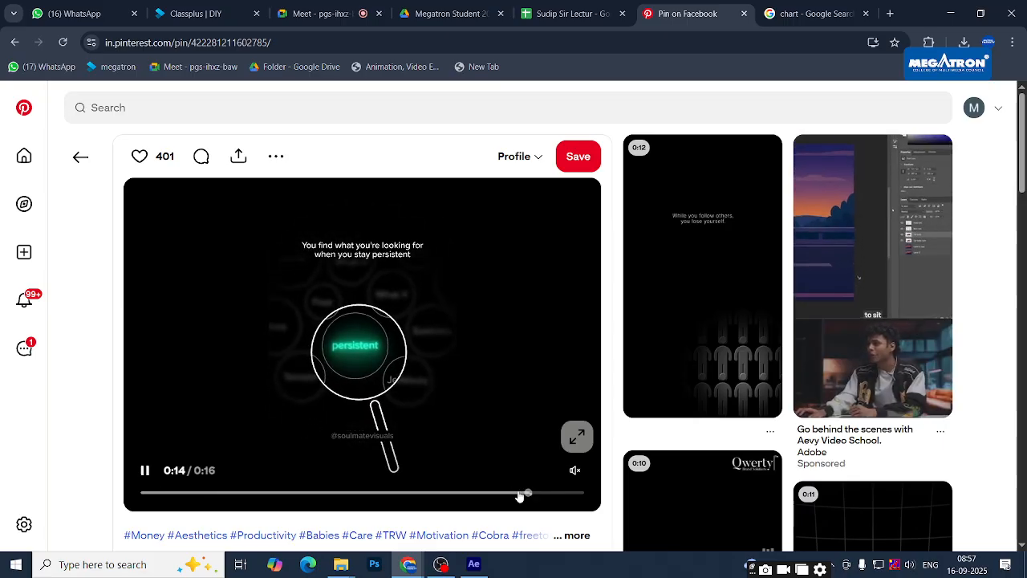
click(508, 495)
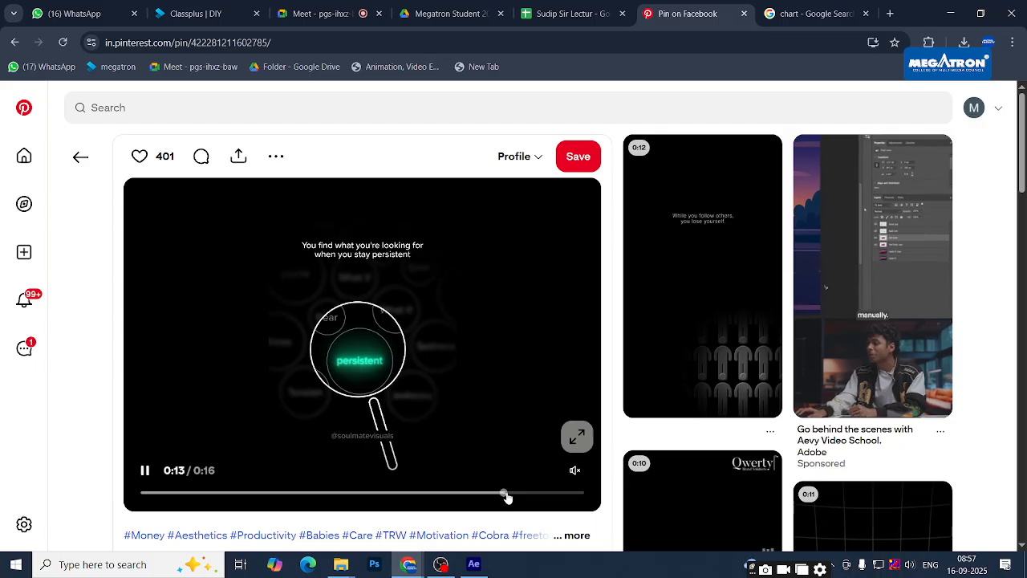
click(510, 494)
click(497, 495)
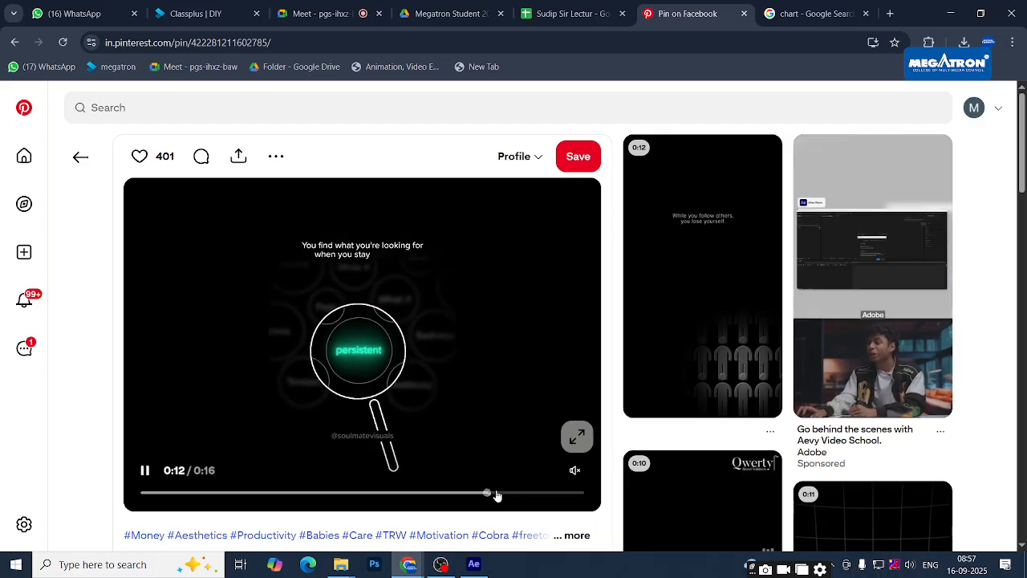
click(494, 494)
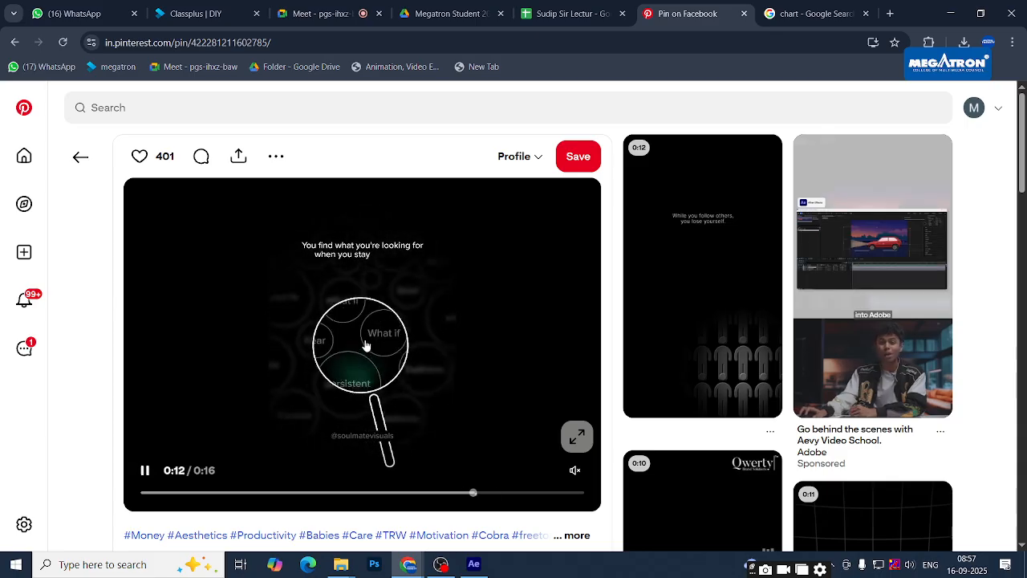
click(368, 343)
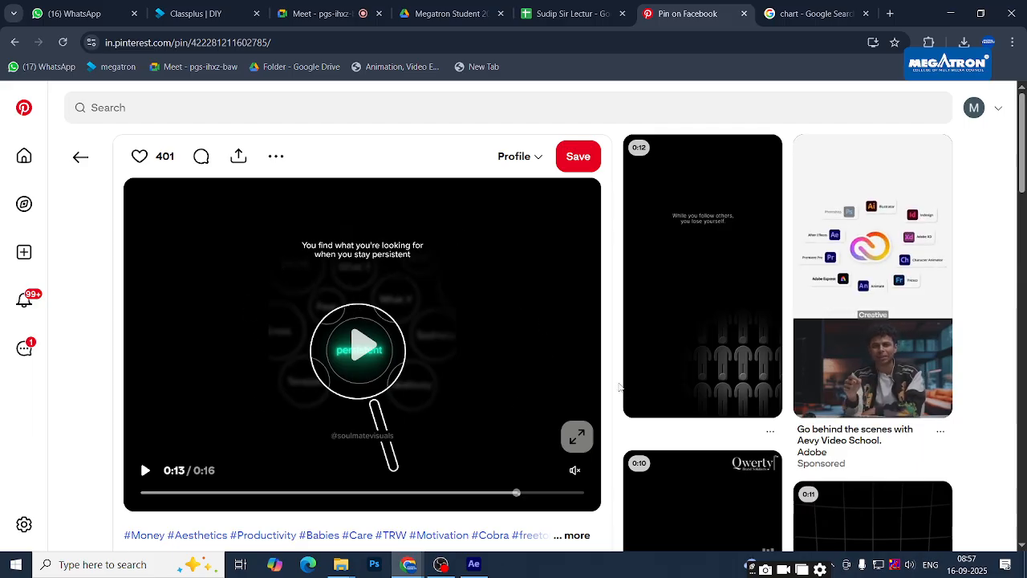
Compare the After Effects magnifying-glass animation, up to 0:00:04:29, with the paused Pinterest reference video
key(alt+Tab)
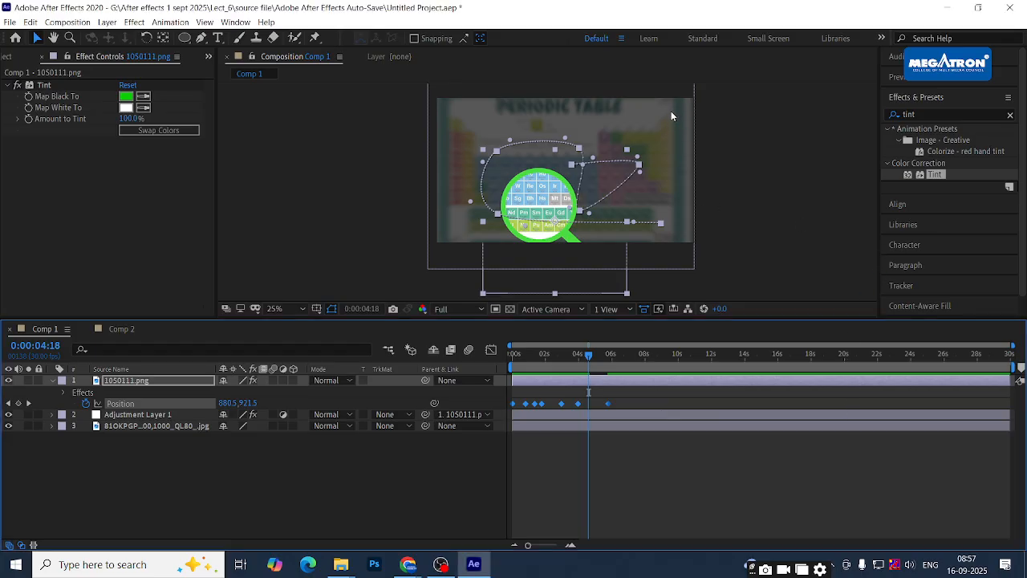
key(alt+Tab)
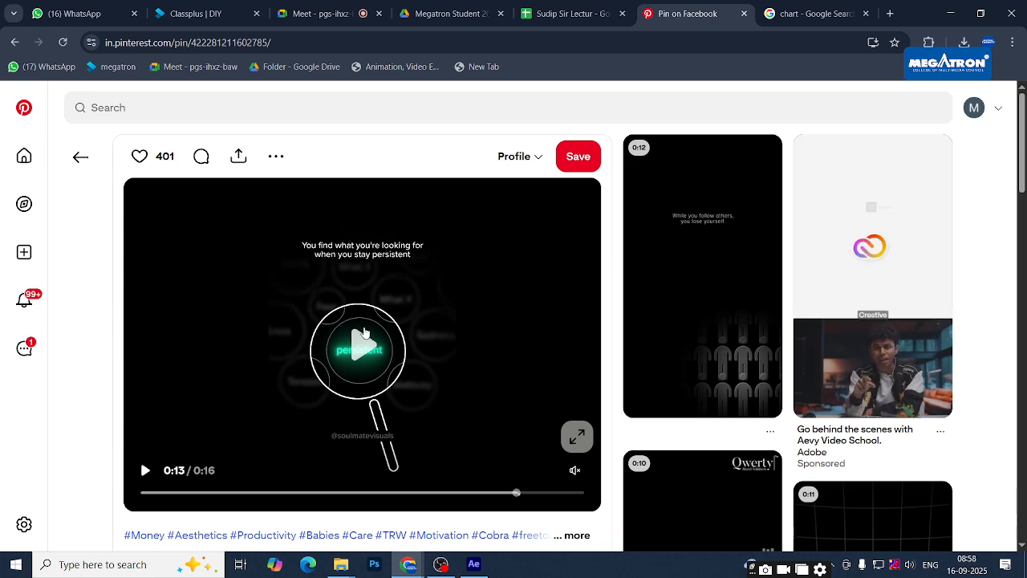
key(alt+Tab)
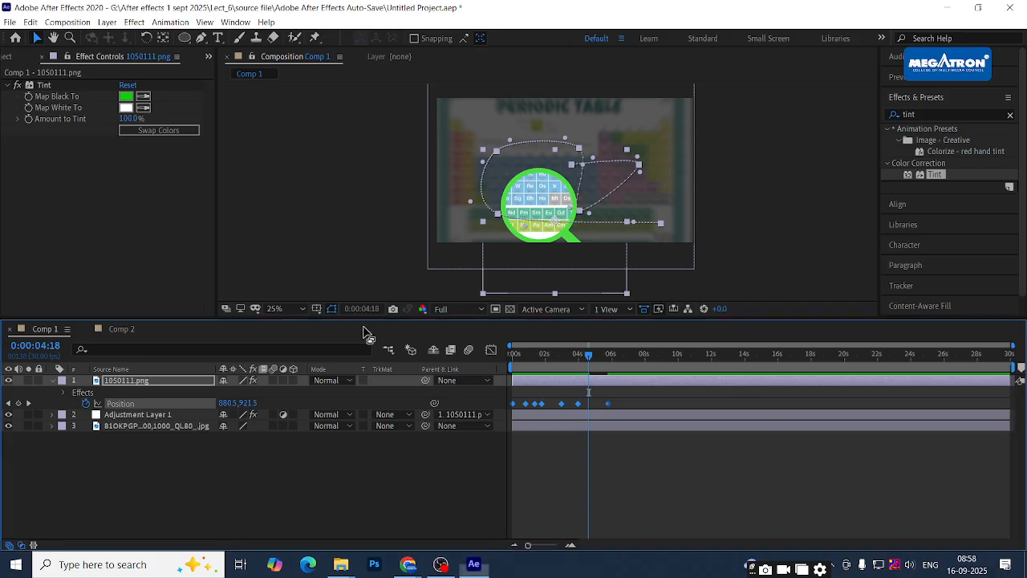
click(594, 358)
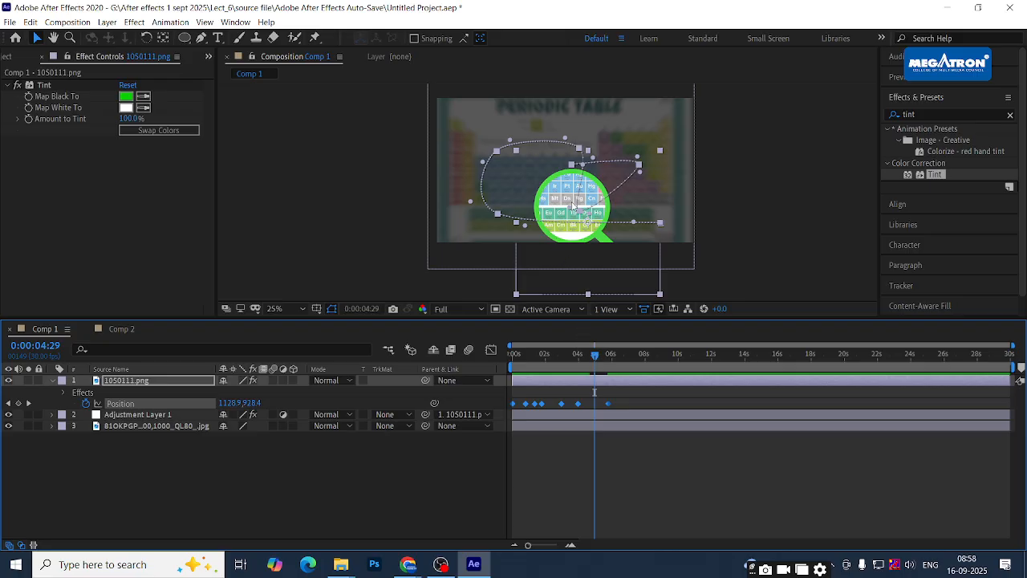
key(alt+Tab)
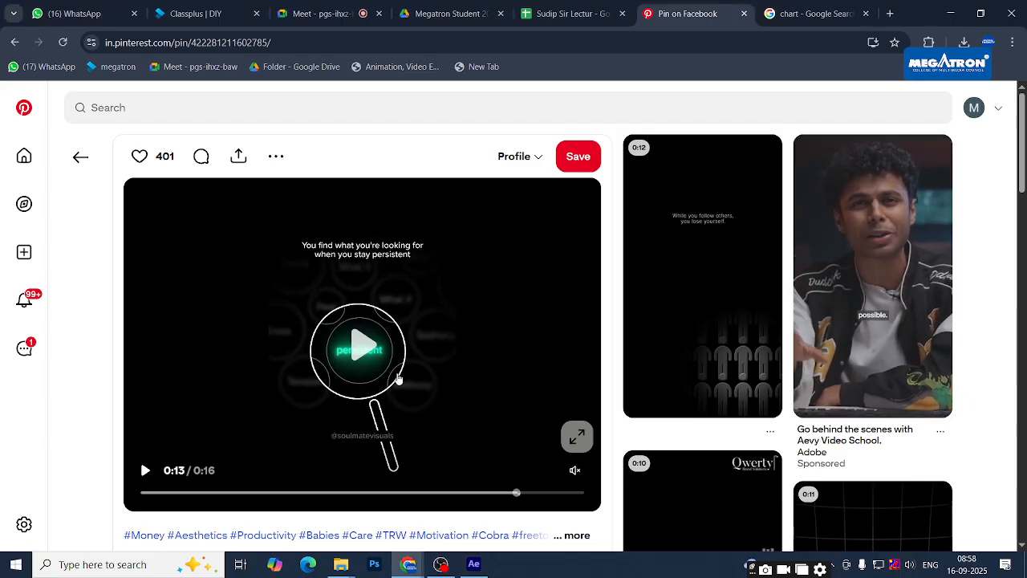
key(alt+Tab)
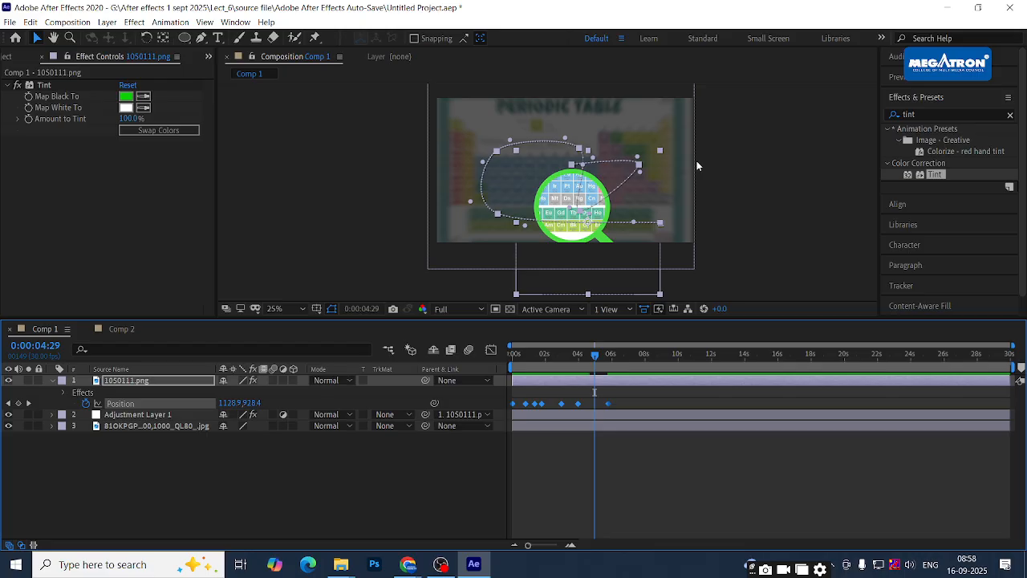
key(alt+Tab)
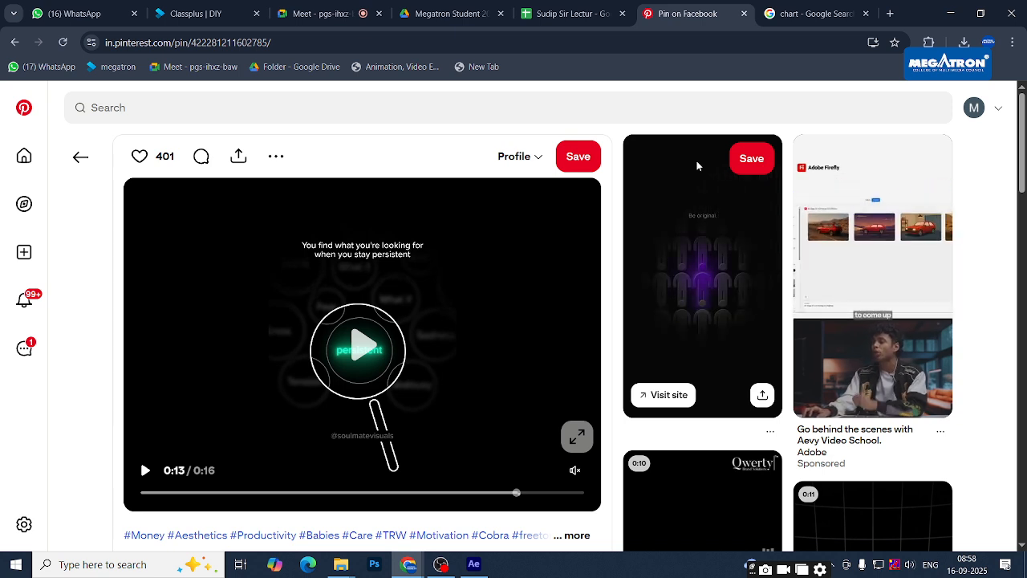
Switch to After Effects and add the text "mega" beside the magnifying glass at 0:00:04:29
key(alt+Tab)
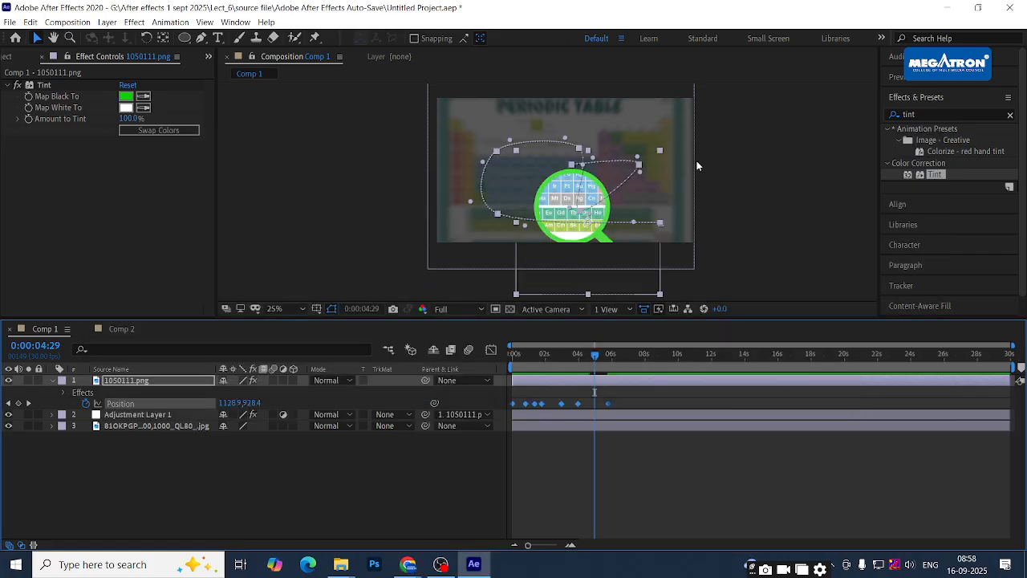
click(117, 532)
key(ctrl+t)
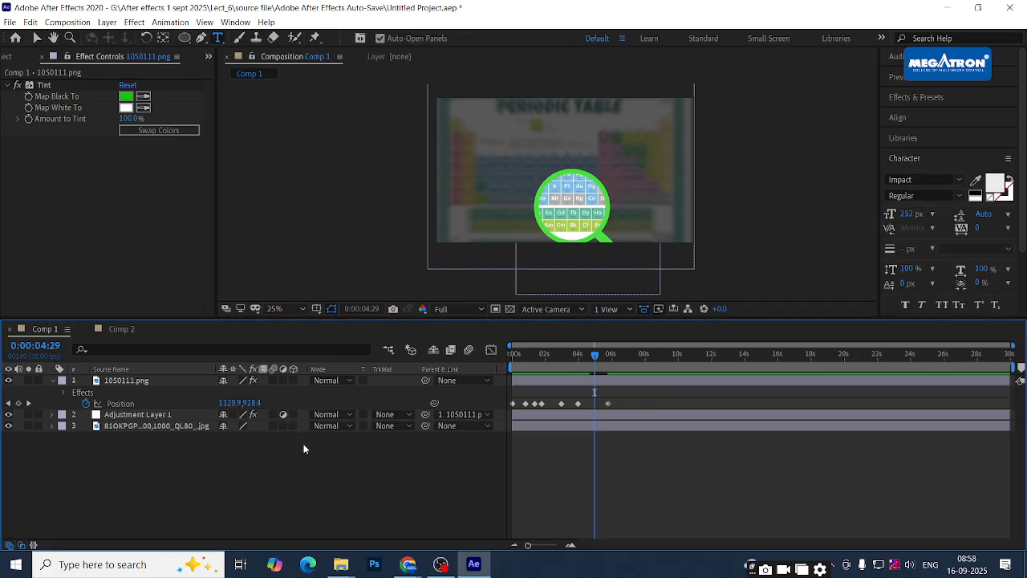
click(493, 191)
click(493, 191)
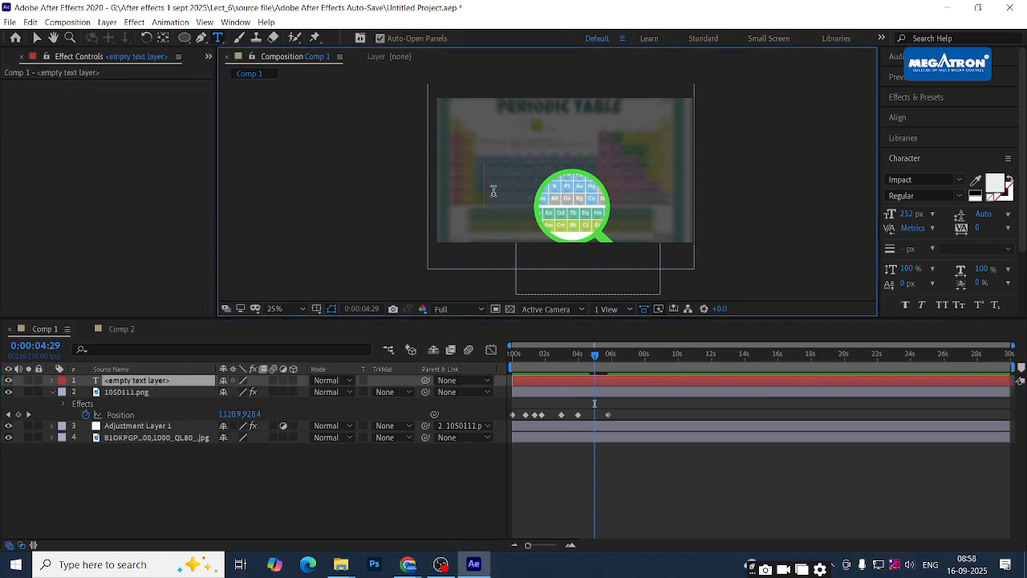
text(me)
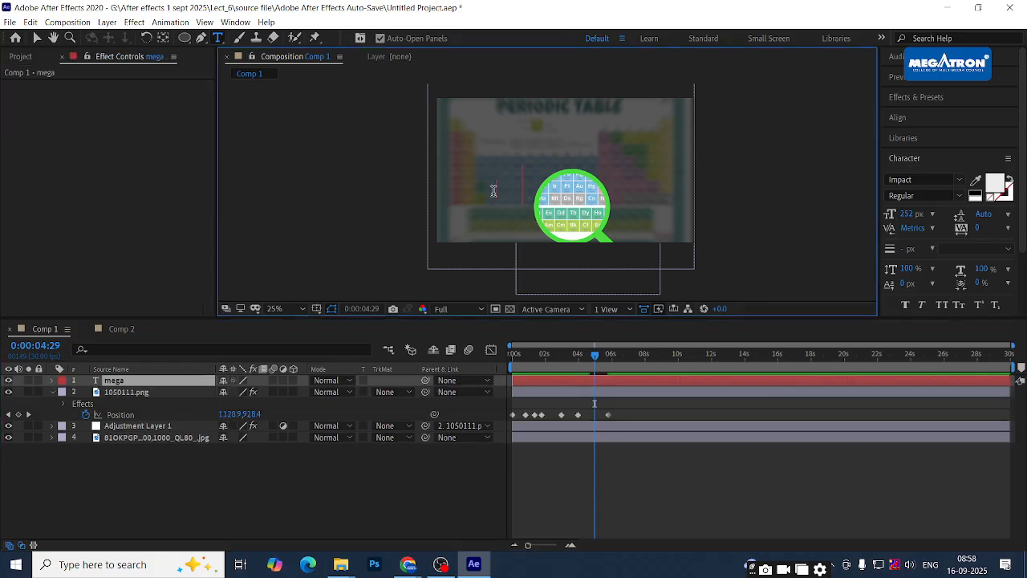
text(ga)
click(137, 467)
Send the "mega" text layer beneath Adjustment Layer 1, then shrink the text and place it inside the magnifying glass lens
click(136, 380)
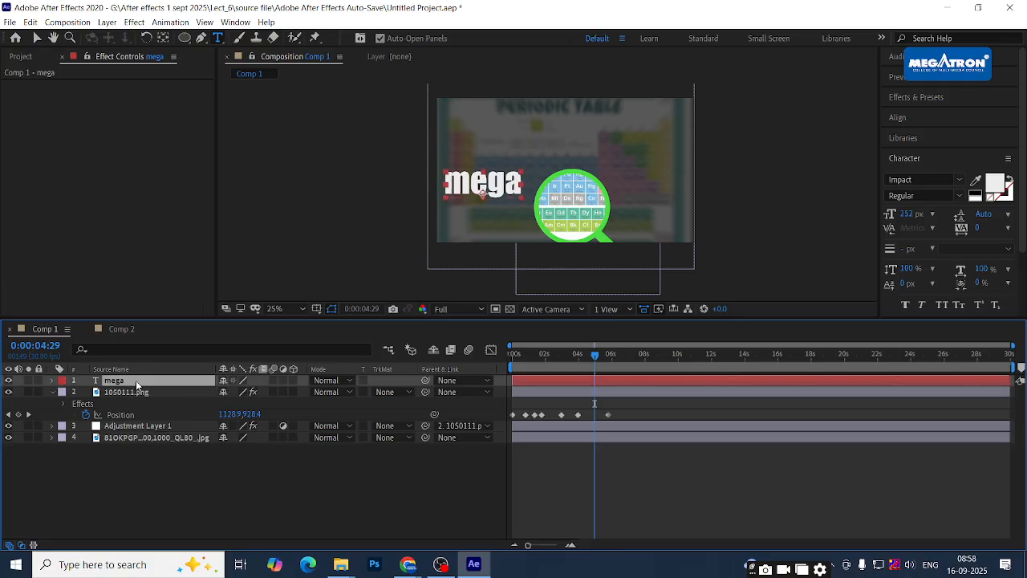
key(ctrl+bracketleft)
key(ctrl+bracketleft)
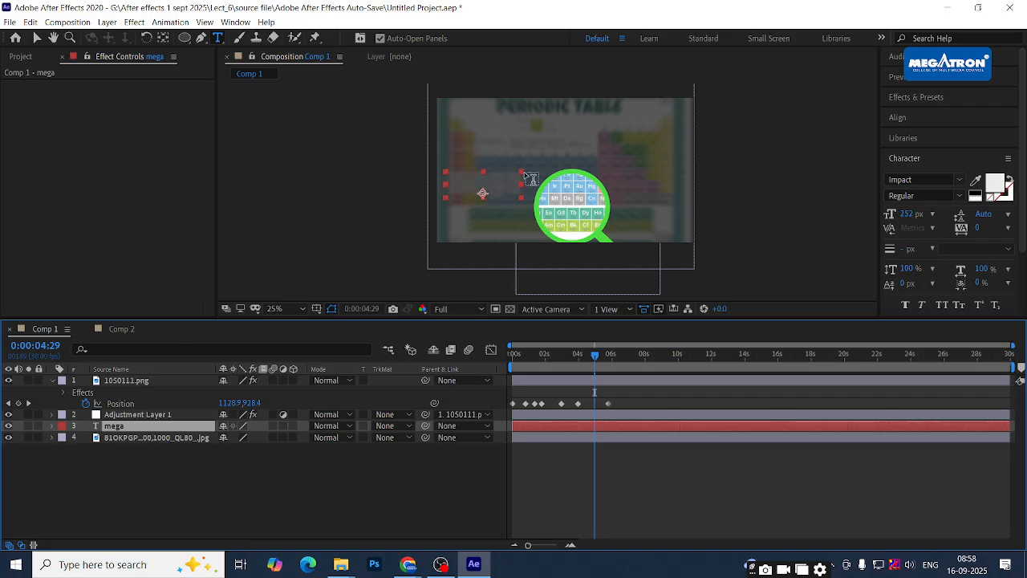
key(v)
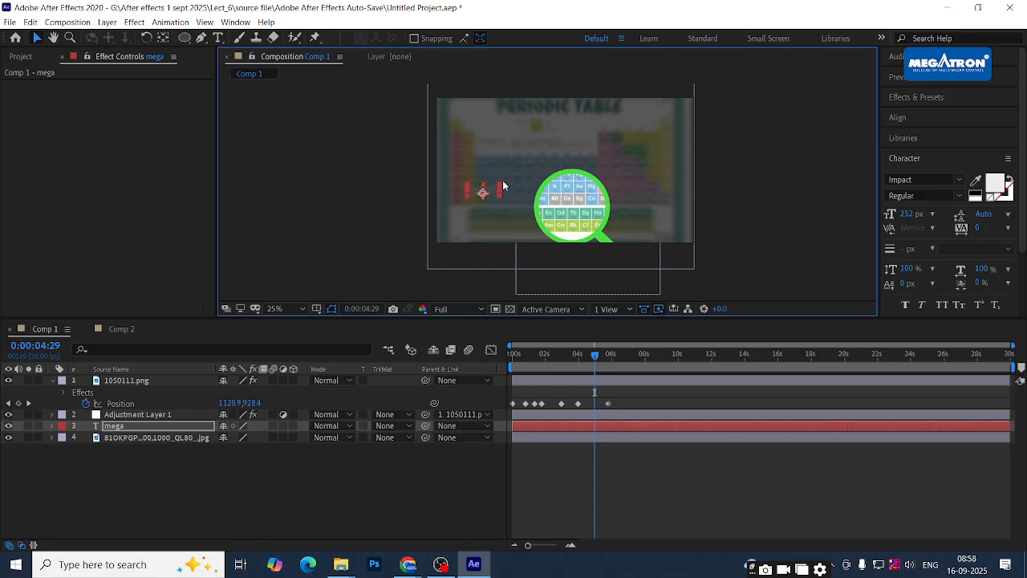
drag(502, 191, 579, 210)
Change the fill colour of the "mega" text to red, FF0000
click(995, 184)
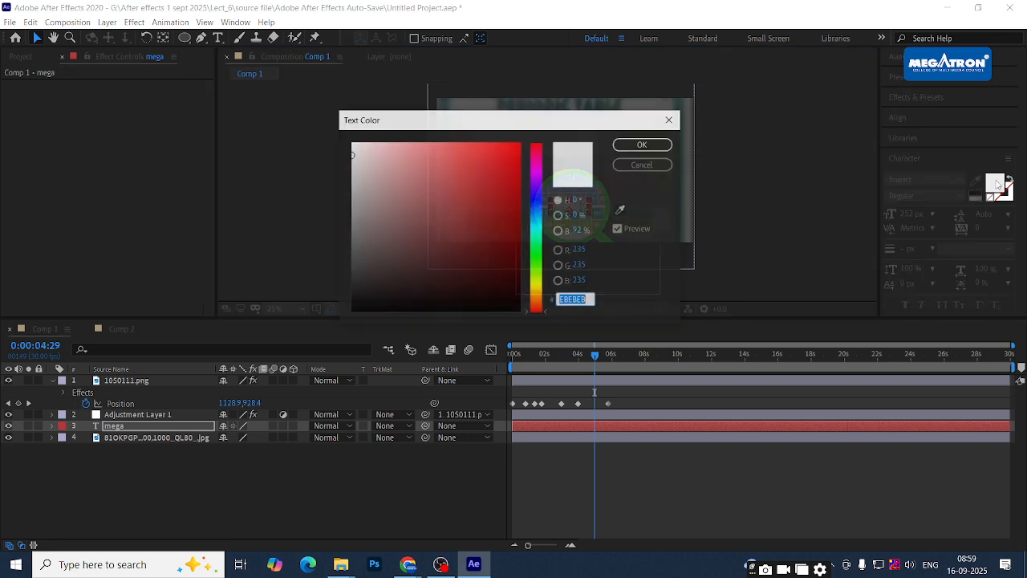
text(FF0000)
click(644, 145)
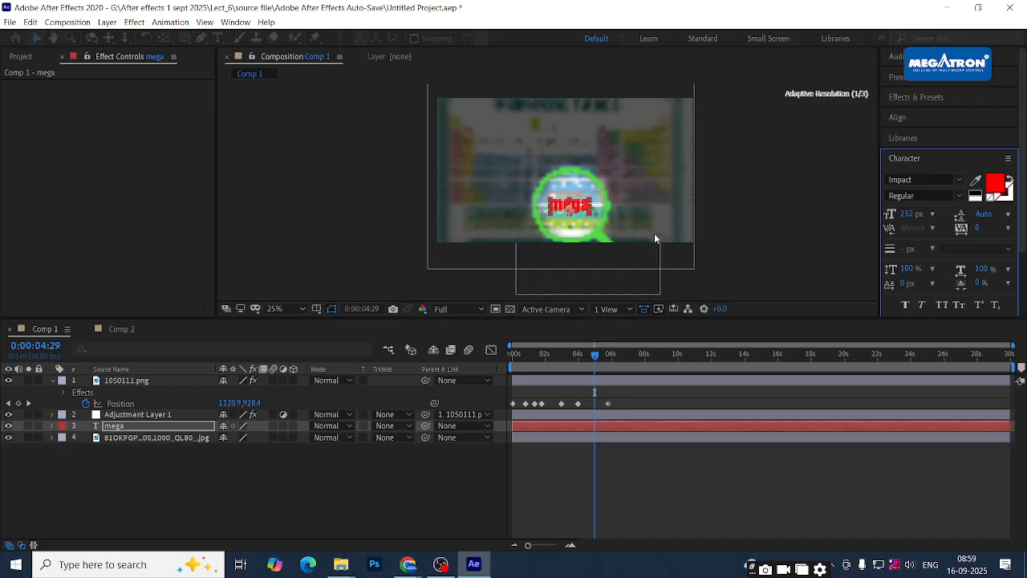
click(629, 445)
Preview the animation with the red text from the first frame and stop at 0:00:05:00
drag(595, 357, 514, 354)
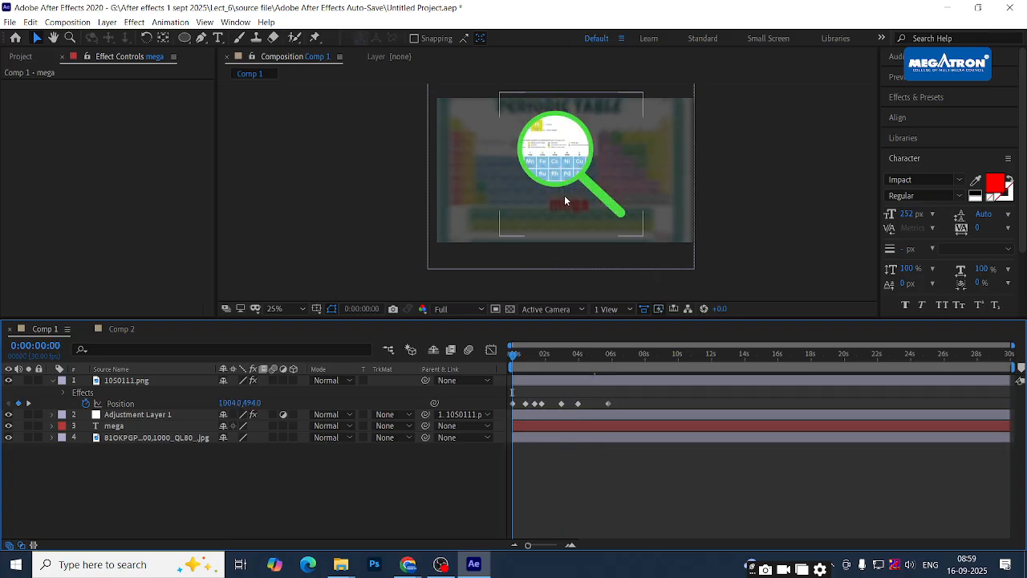
key(space)
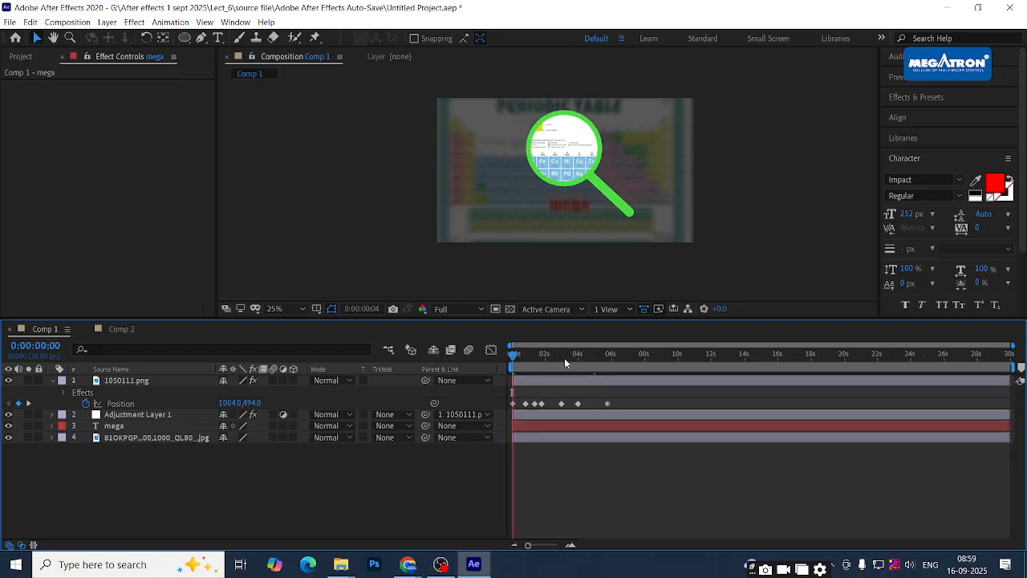
drag(564, 357, 595, 354)
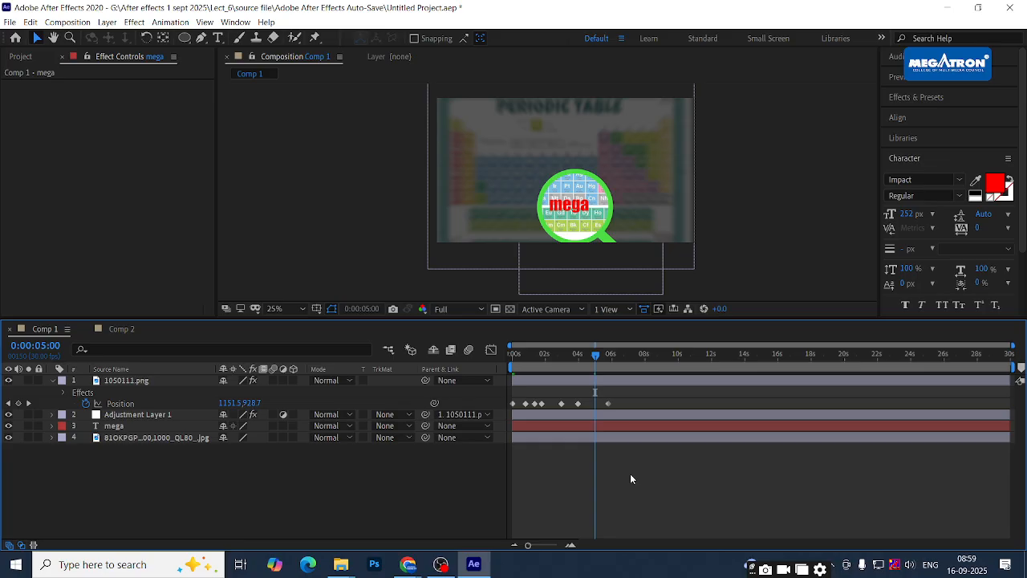
Compare the red text in the lens with the glowing word in the paused Pinterest reference video
key(alt+Tab)
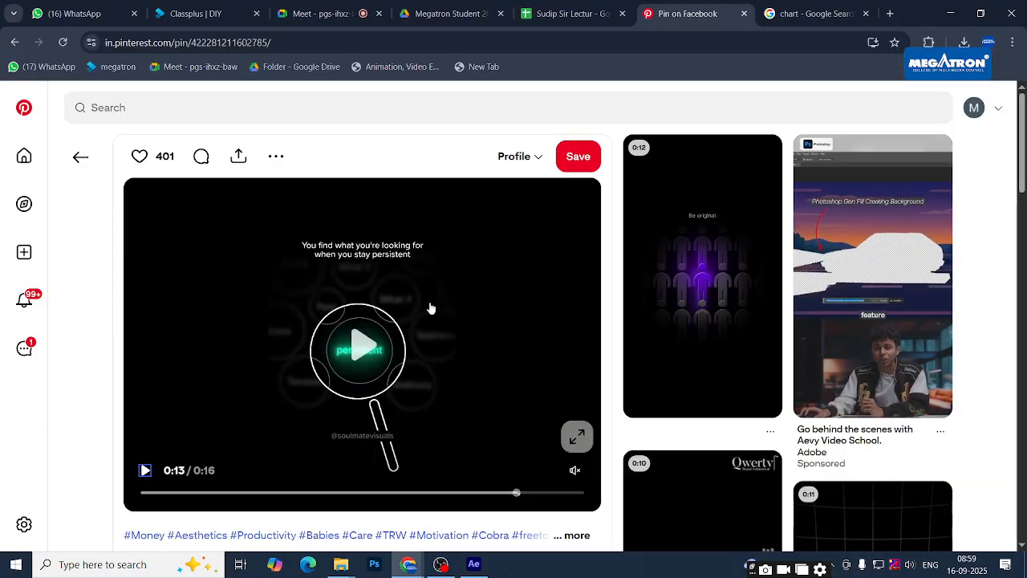
key(alt+Tab)
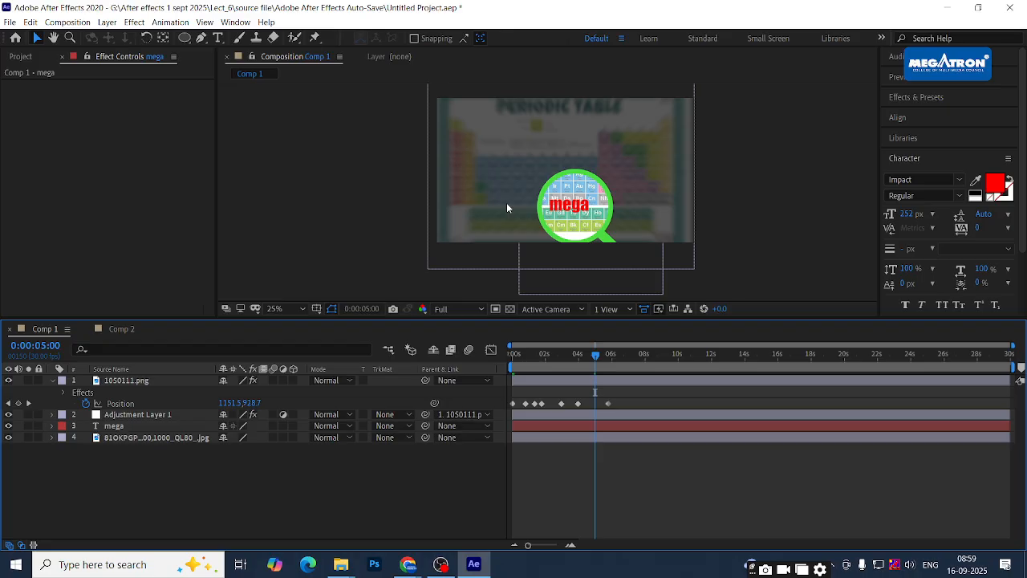
key(alt+Tab)
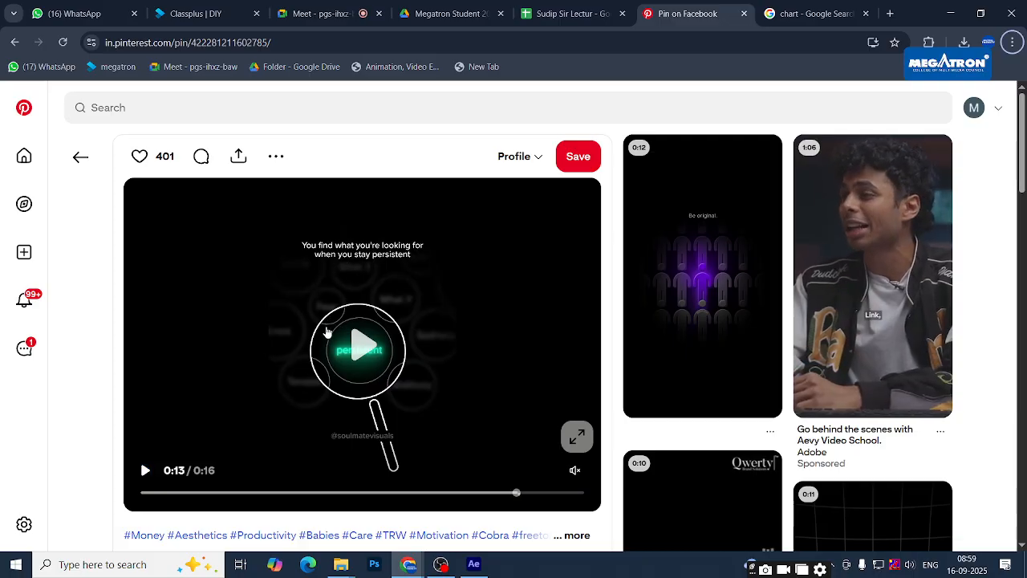
key(alt+Tab)
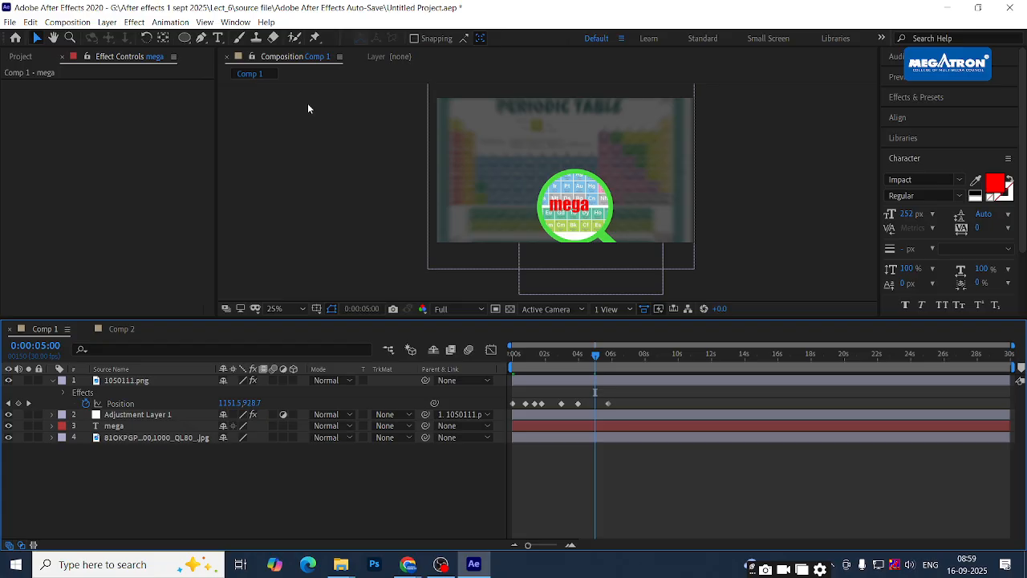
Find the Glow effect and apply it to the "mega" text layer
click(566, 425)
click(915, 96)
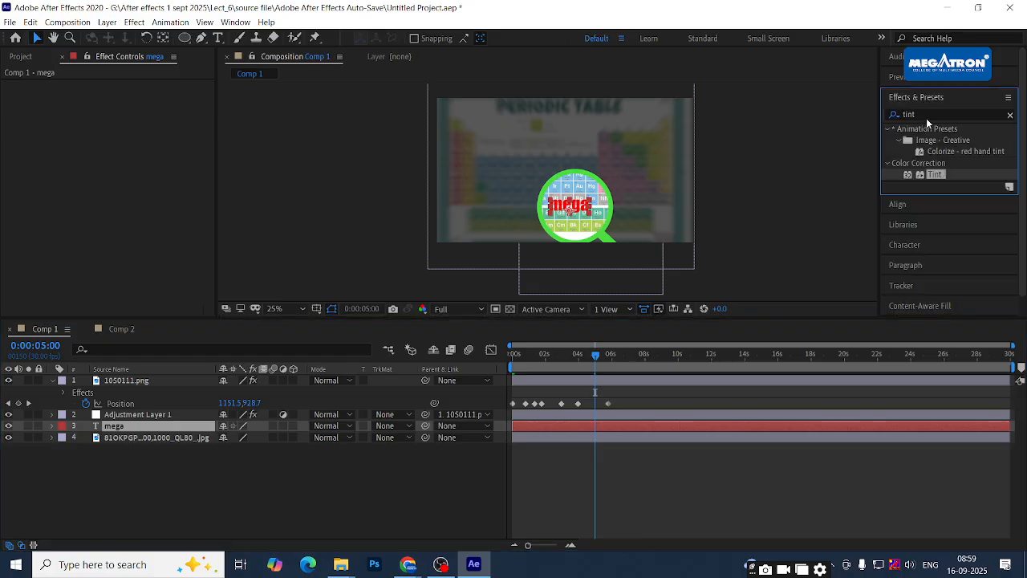
click(925, 118)
text(glow)
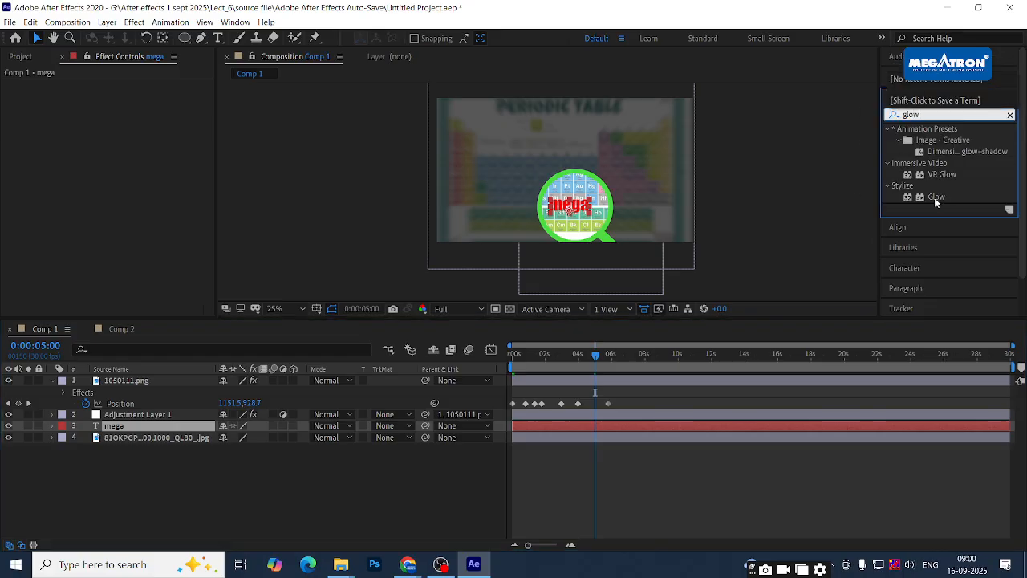
drag(936, 197, 592, 436)
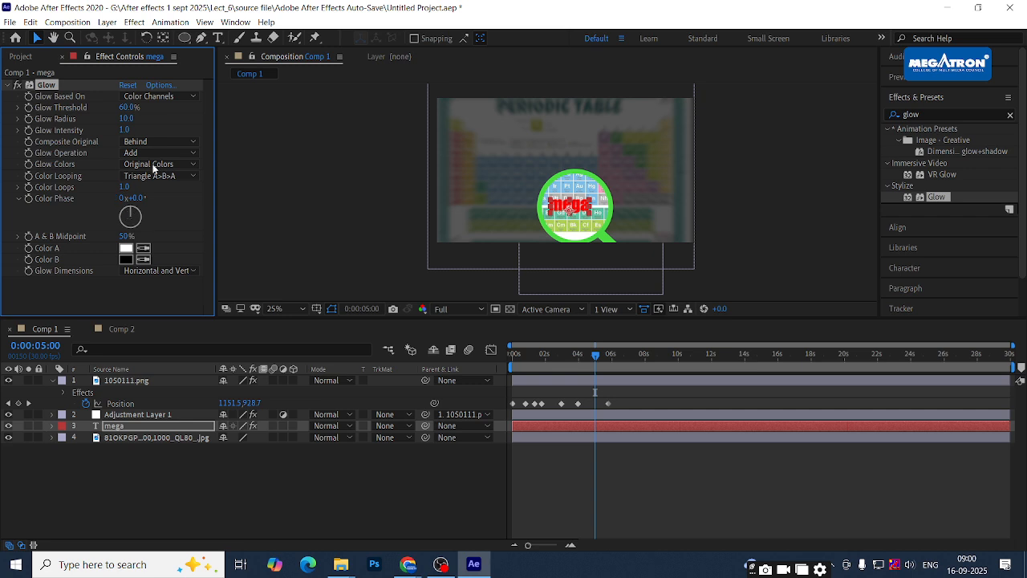
Set the text's Glow Threshold to 95.3% and Glow Radius to 35, and return to the first frame
drag(129, 107, 180, 105)
click(126, 118)
text(35)
key(Return)
click(650, 471)
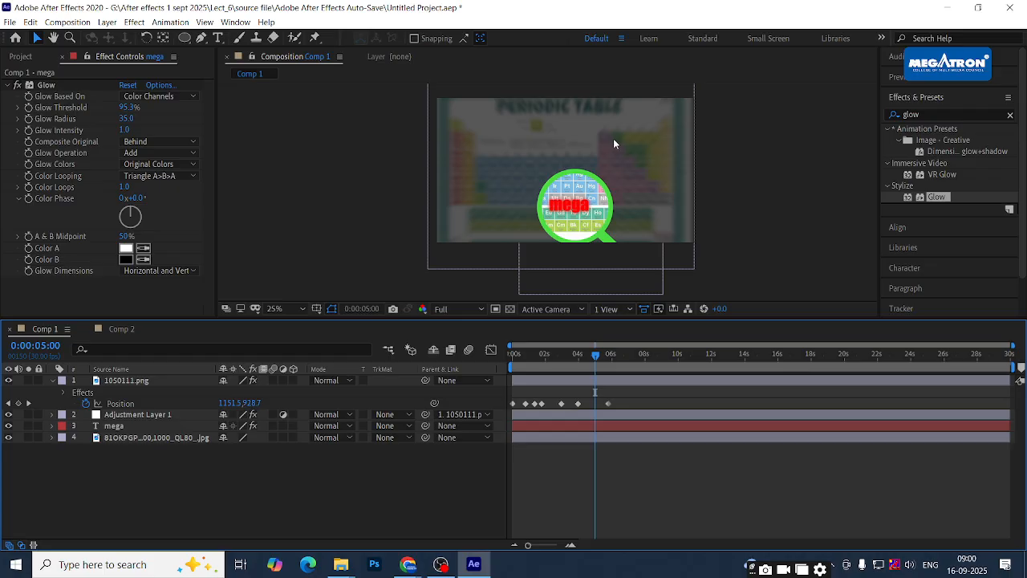
drag(592, 354, 536, 354)
key(Home)
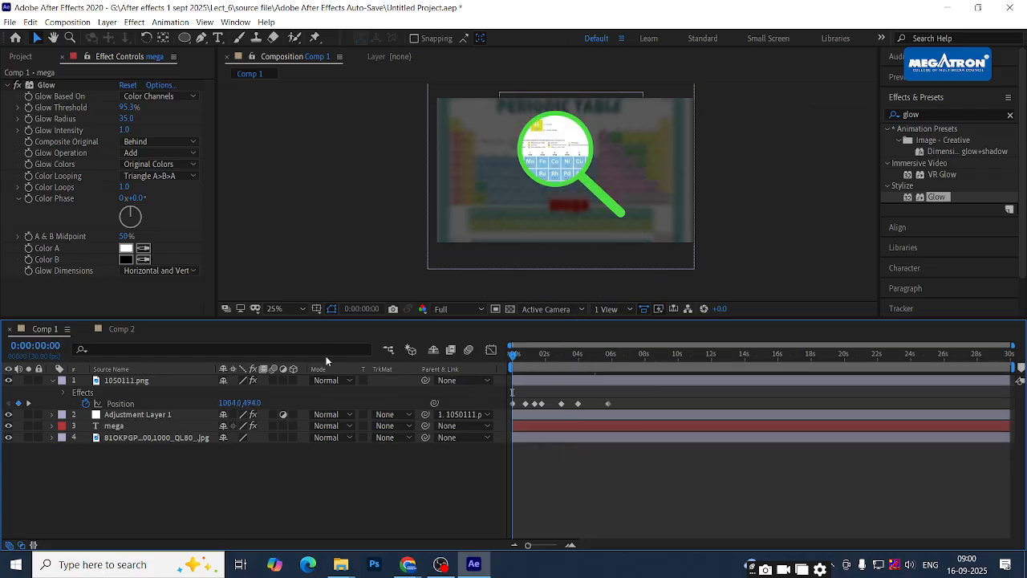
Switch to Chrome, check the participants in the Google Meet call, and return to After Effects
key(alt+Tab)
click(433, 14)
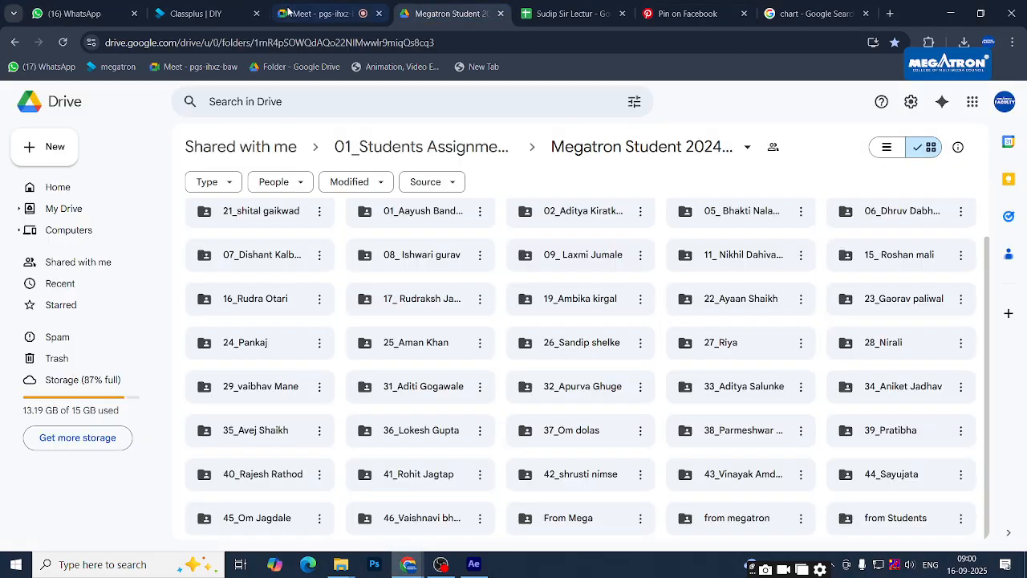
click(321, 14)
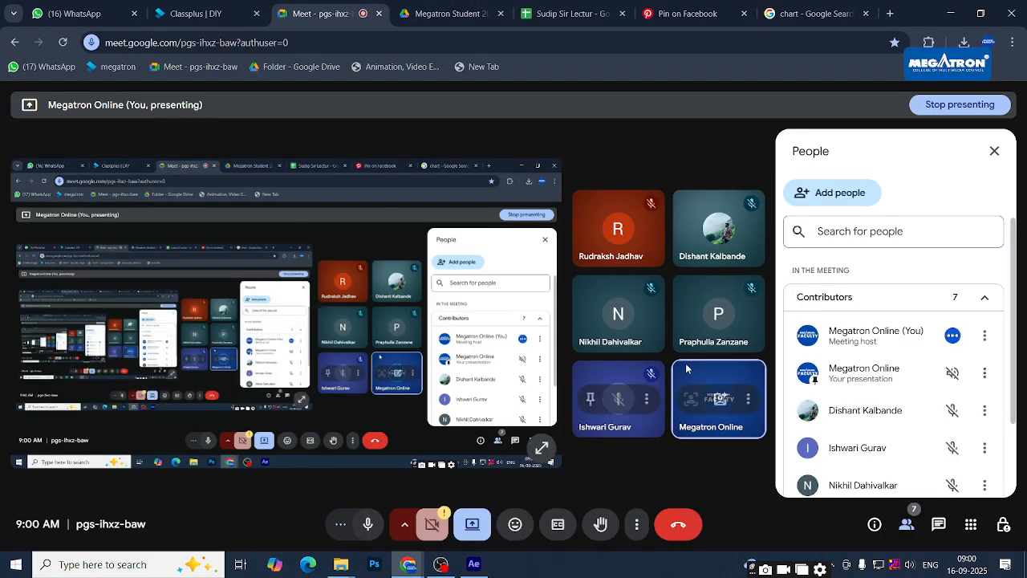
scroll(934, 414, down, 2)
key(alt+Tab)
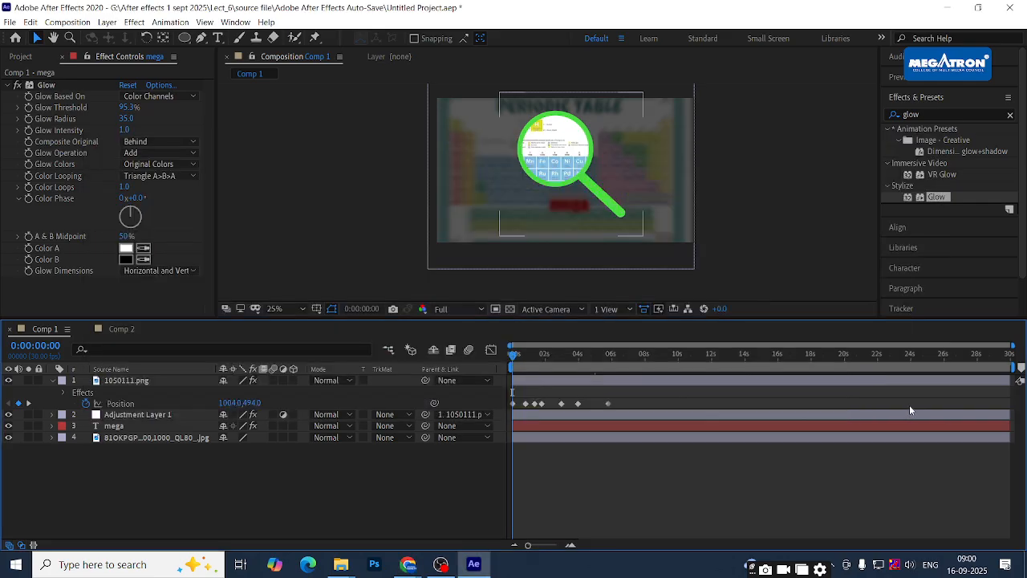
Go to 0:00:00:18, collapse the magnifying-glass layer's properties and select that layer to view its motion path
click(523, 353)
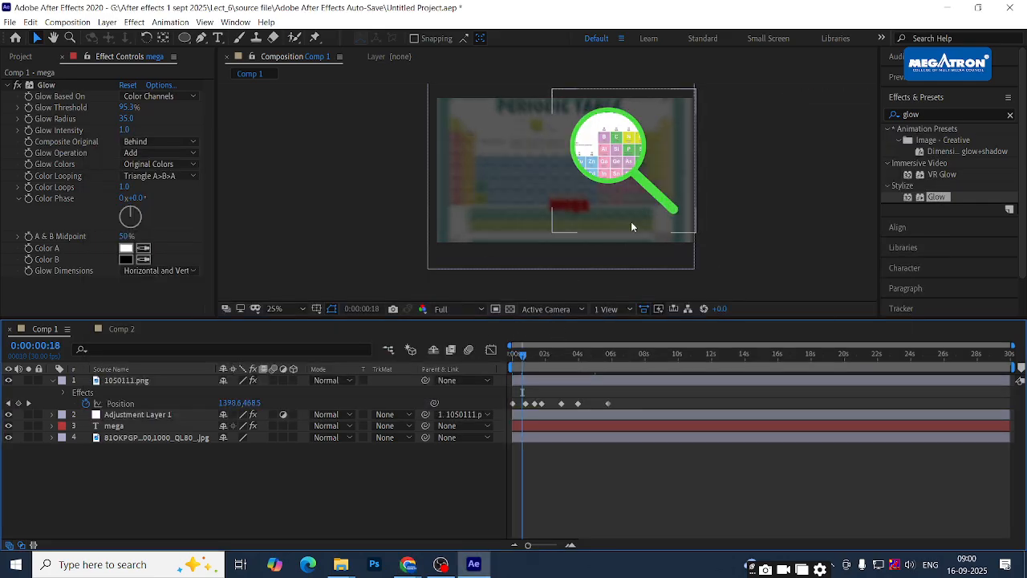
click(52, 380)
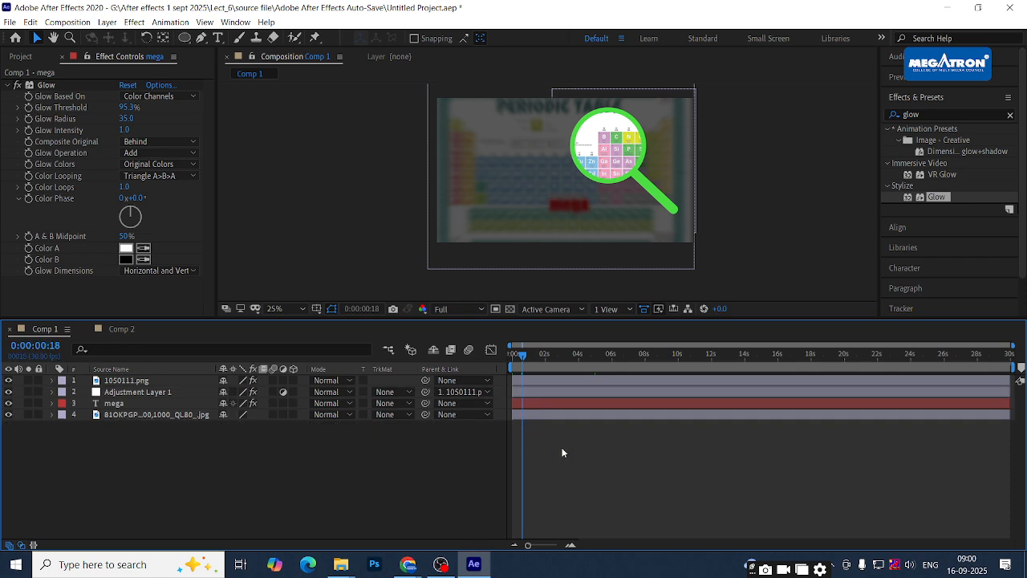
click(534, 401)
click(154, 393)
click(133, 380)
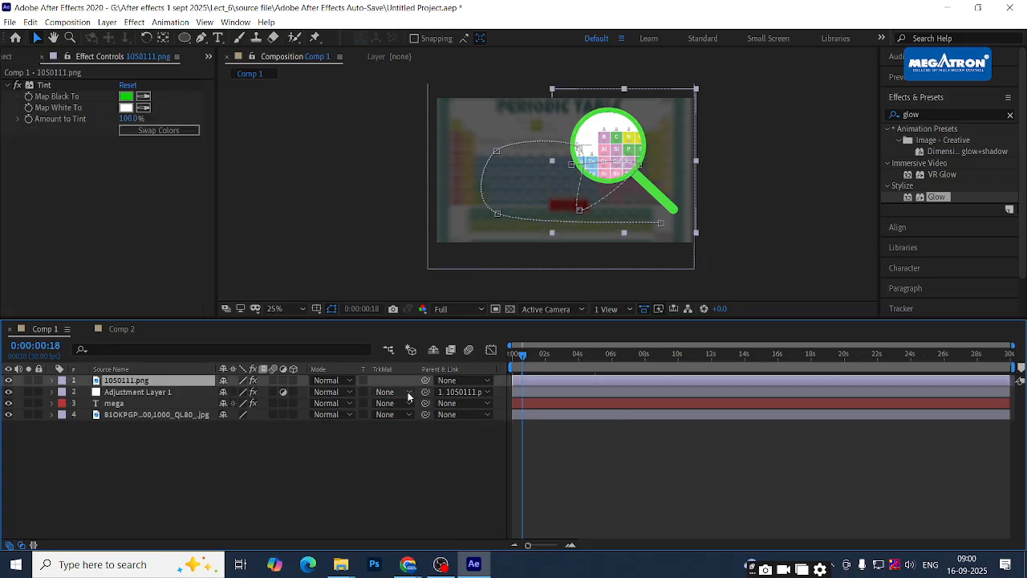
Examine Adjustment Layer 1's mask settings and the magnifying-glass layer's transform and parenting properties, then collapse both layers
click(51, 392)
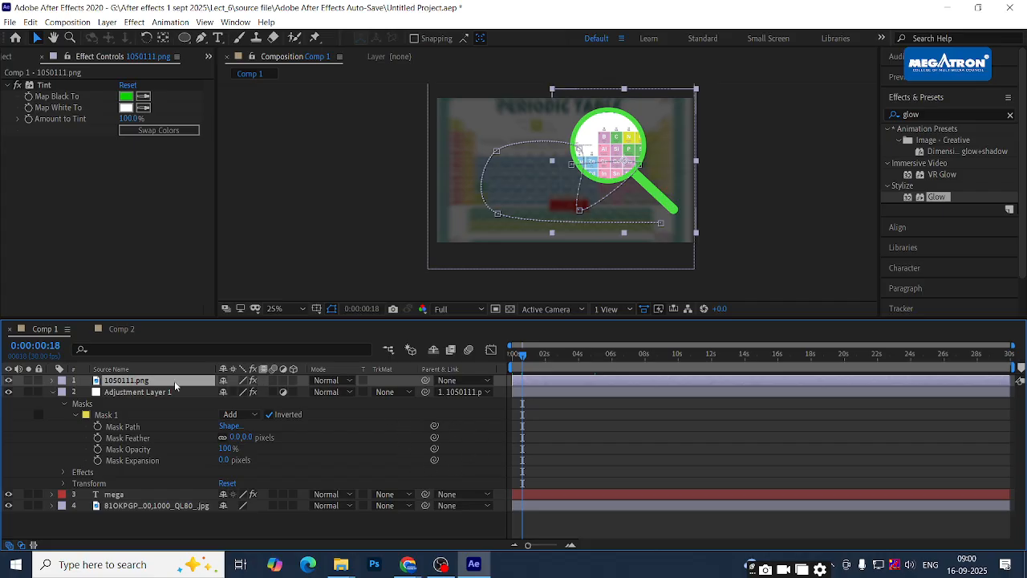
click(51, 381)
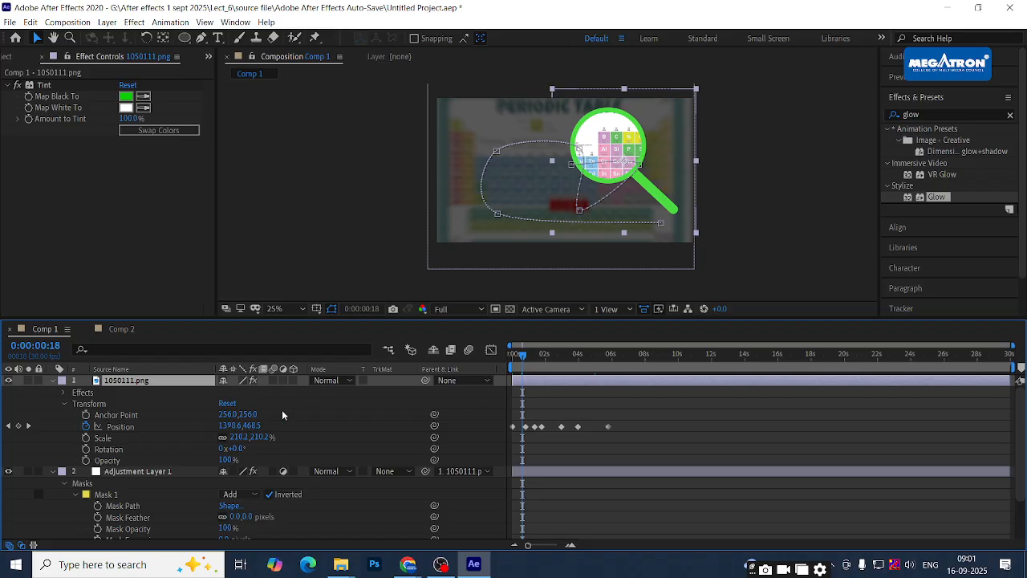
drag(416, 412, 458, 463)
click(432, 393)
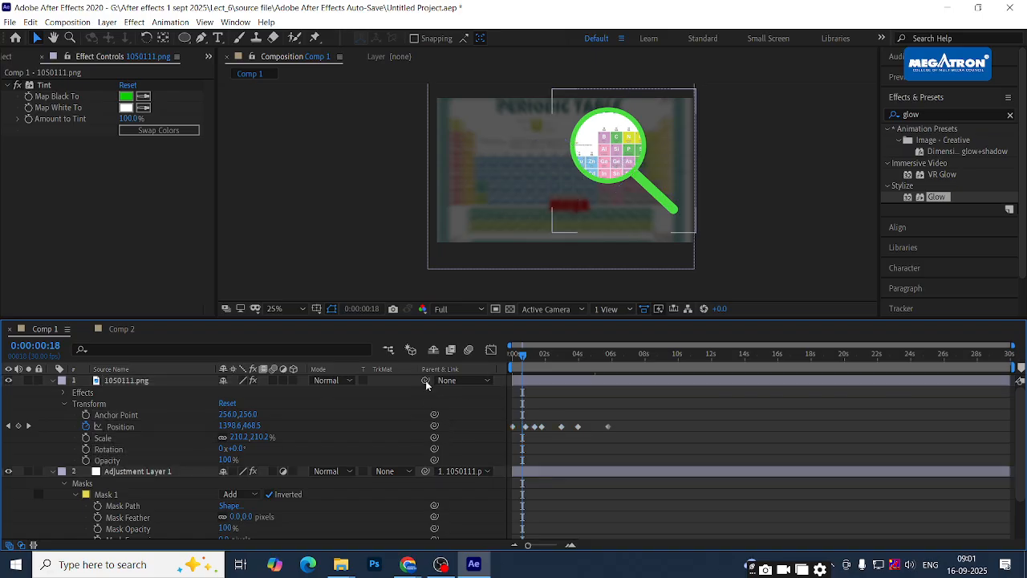
drag(443, 409, 418, 461)
click(454, 400)
click(53, 380)
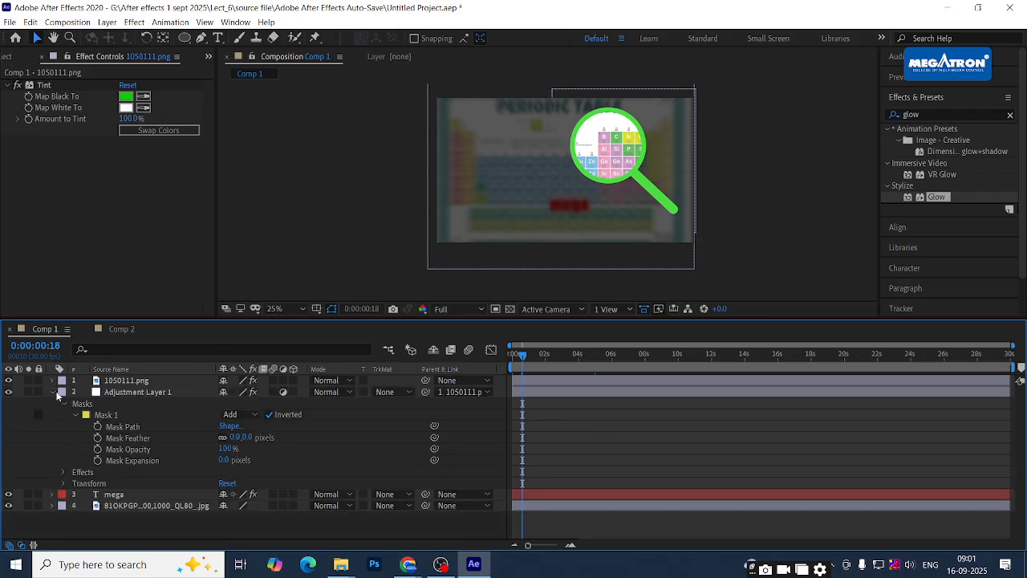
click(53, 391)
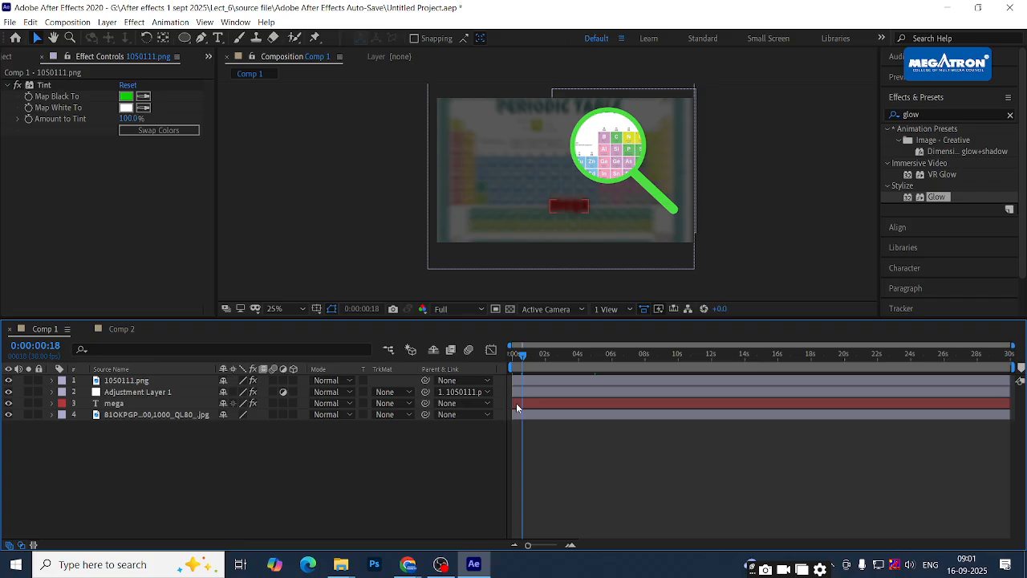
Review the effects on Adjustment Layer 1 and expand its Mask 1 properties
click(171, 380)
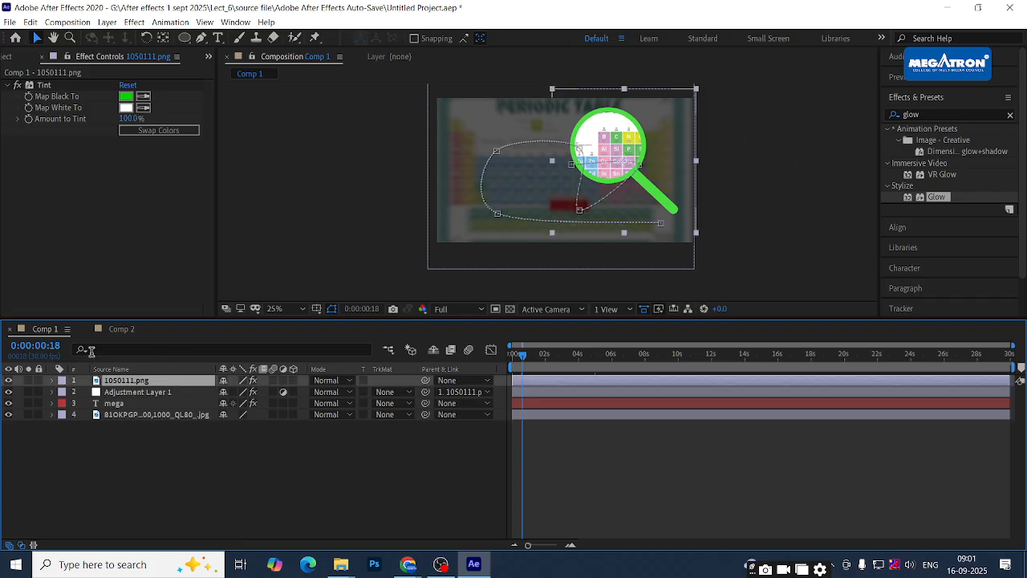
click(116, 393)
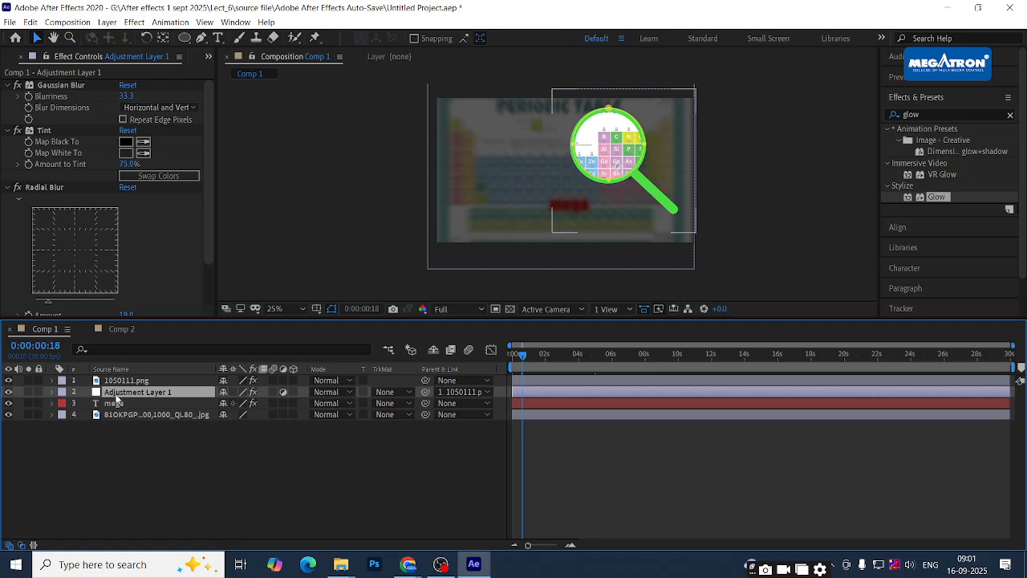
click(51, 392)
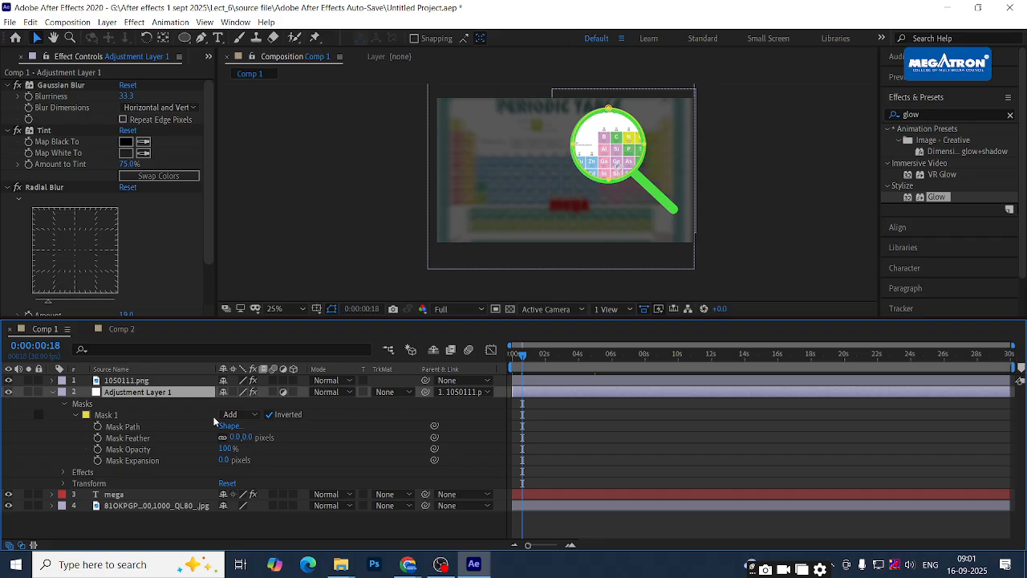
Inspect Adjustment Layer 1's Mask Path and the magnifying-glass layer's Position keyframes, then collapse both layers
click(128, 426)
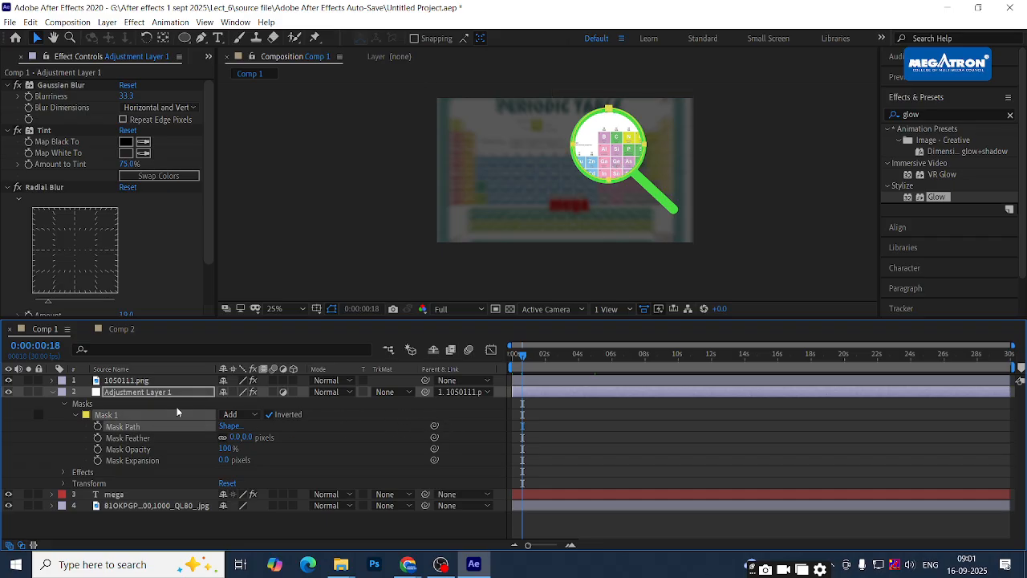
click(64, 420)
click(52, 380)
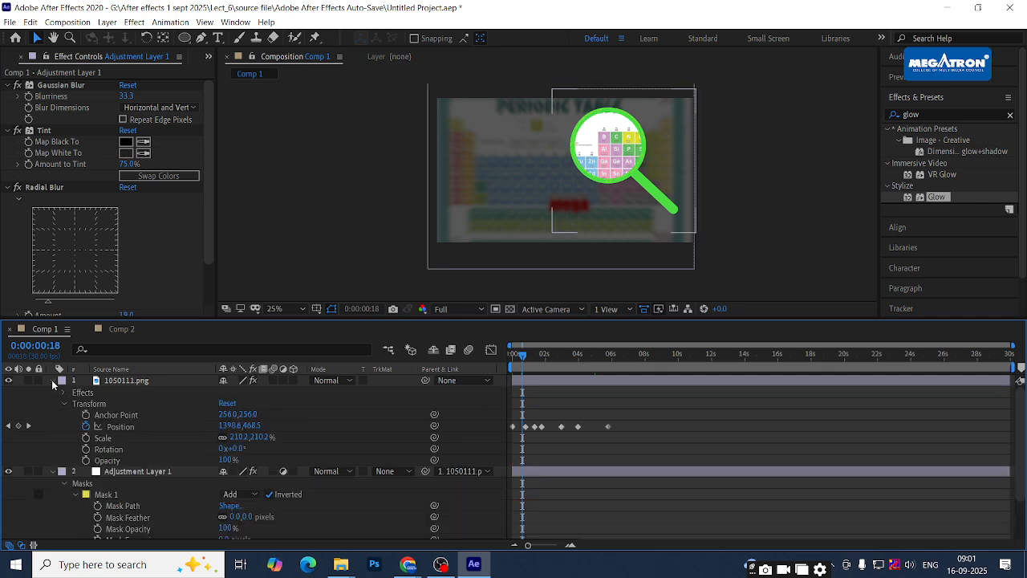
click(52, 380)
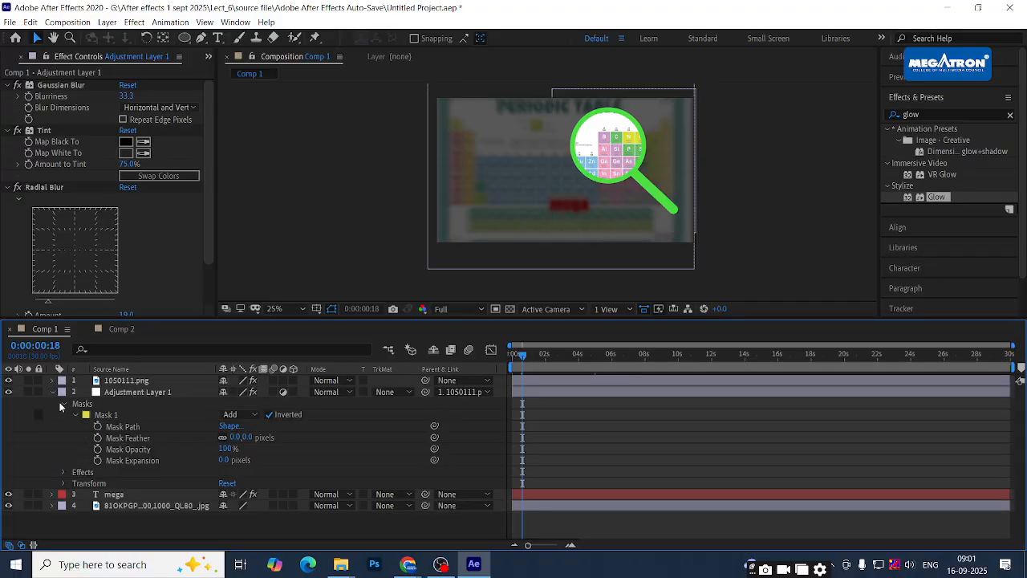
click(53, 392)
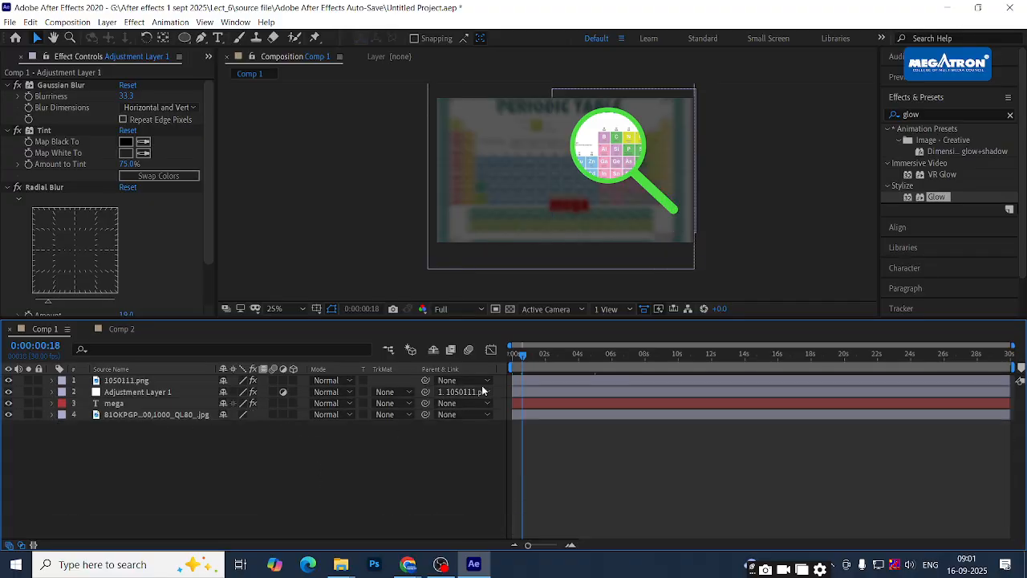
Return to 0:00:00:00 and review the periodic-table image, mega text and Adjustment Layer 1, checking the adjustment layer's extent in the composition
drag(523, 355, 503, 354)
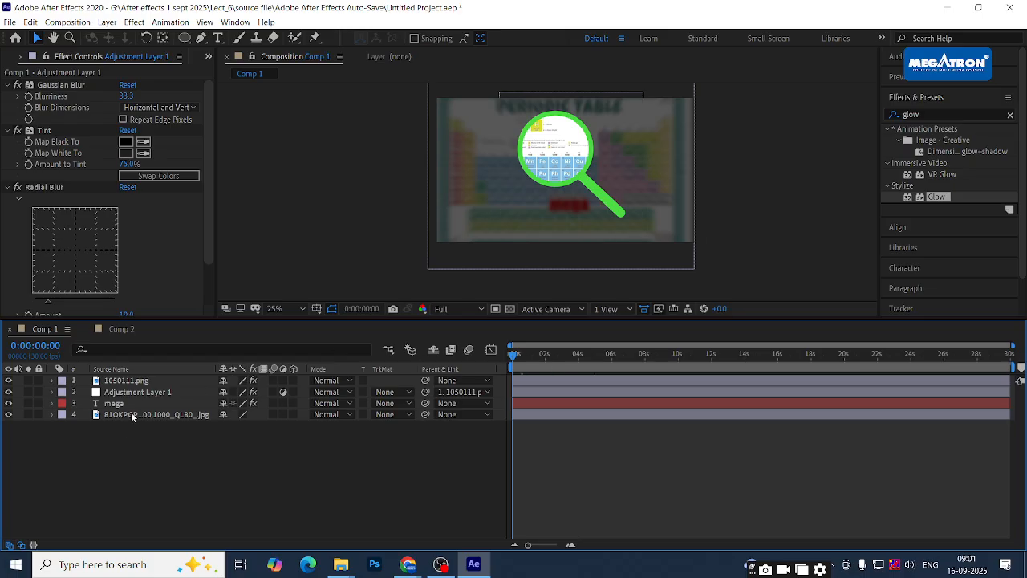
click(152, 392)
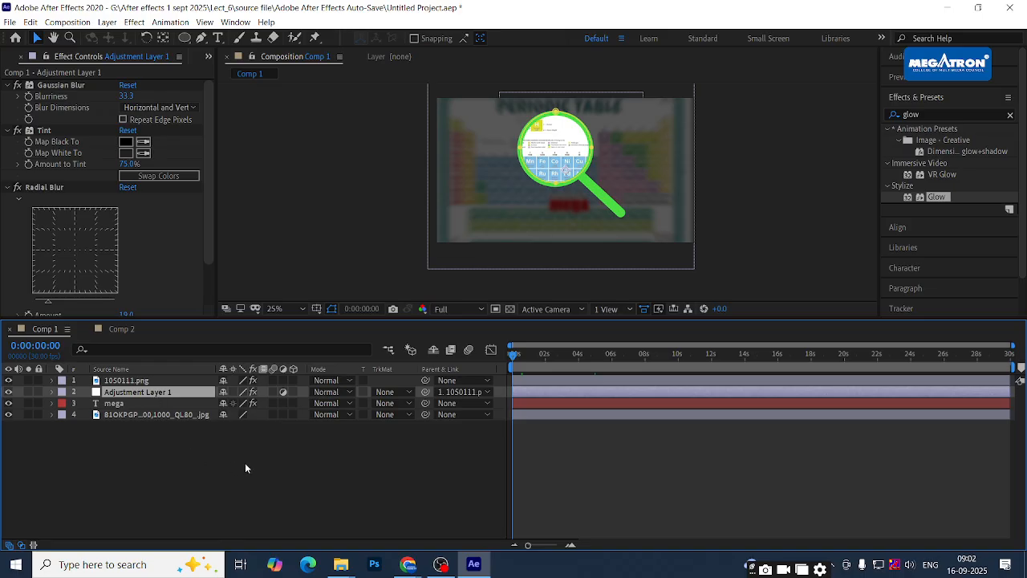
click(245, 462)
click(158, 414)
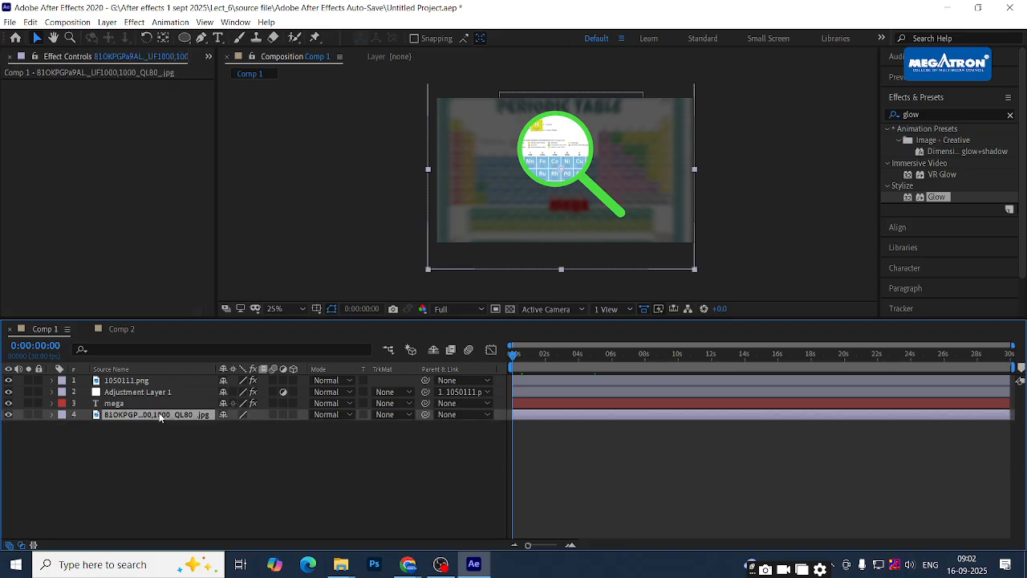
click(163, 403)
click(165, 392)
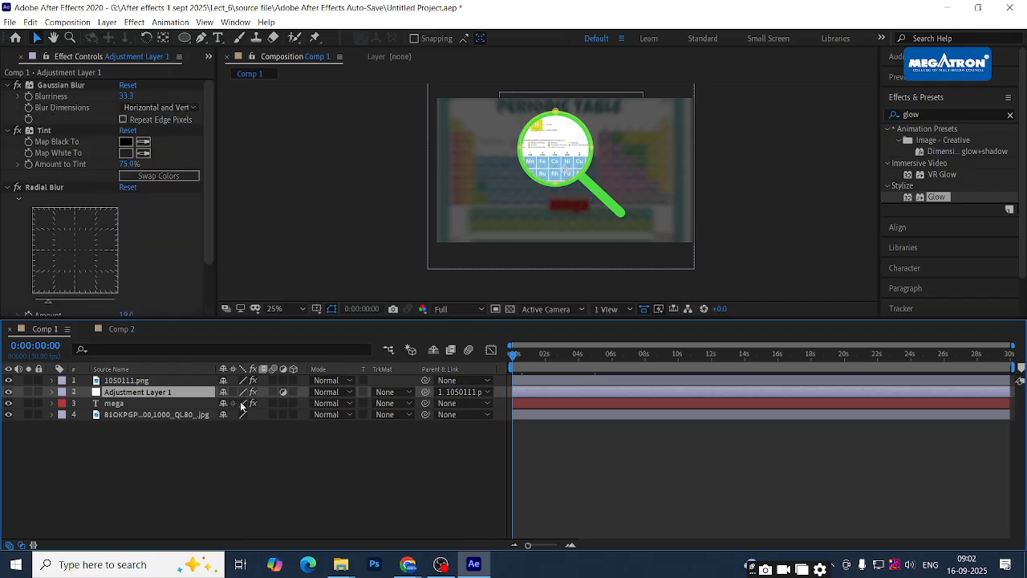
scroll(634, 143, down, 6)
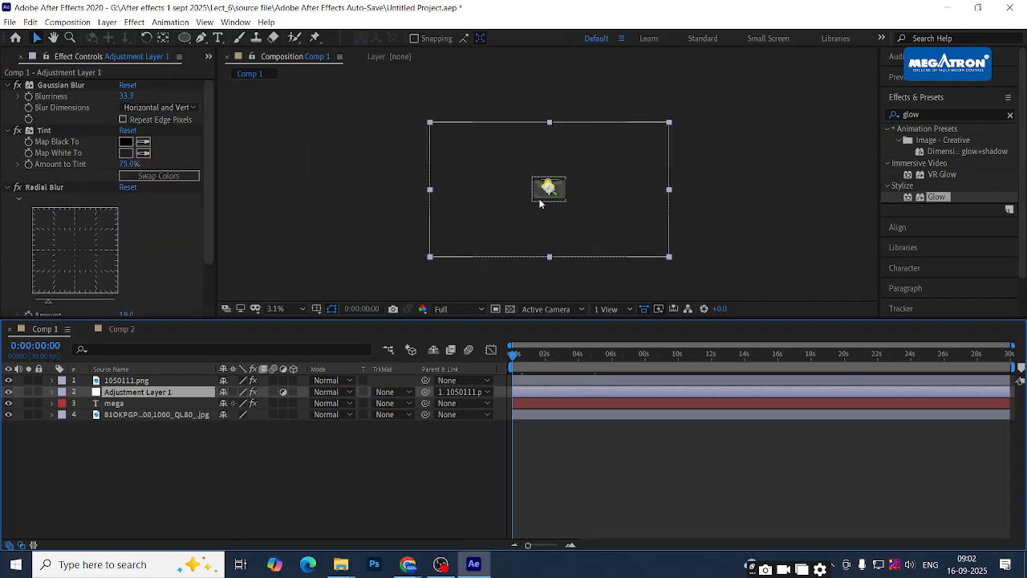
scroll(539, 197, up, 6)
drag(495, 156, 474, 190)
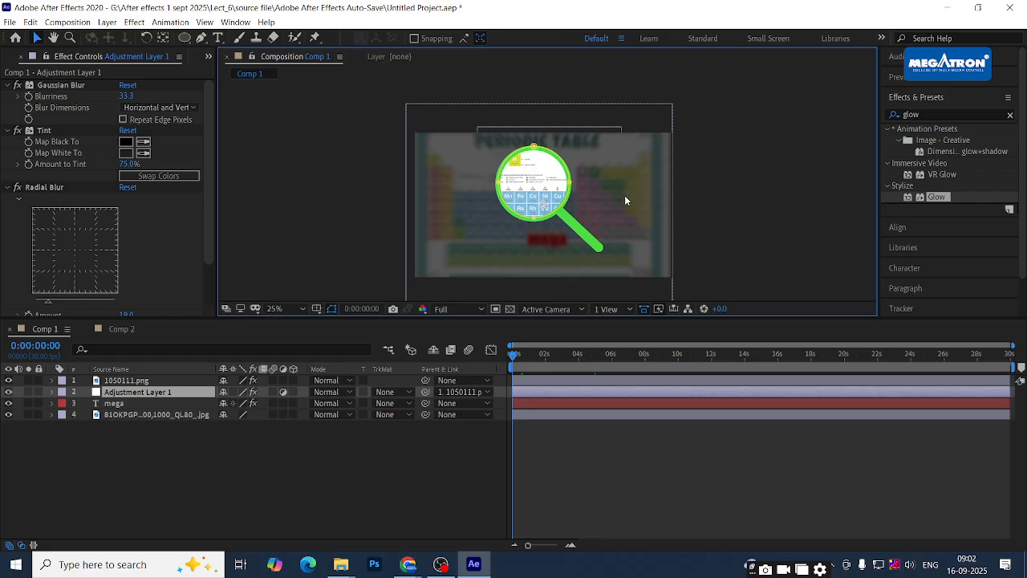
Switch to Chrome, look through the student assignment folder in Google Drive and the Classplus chat, and return to the Google Meet call
key(alt+Tab)
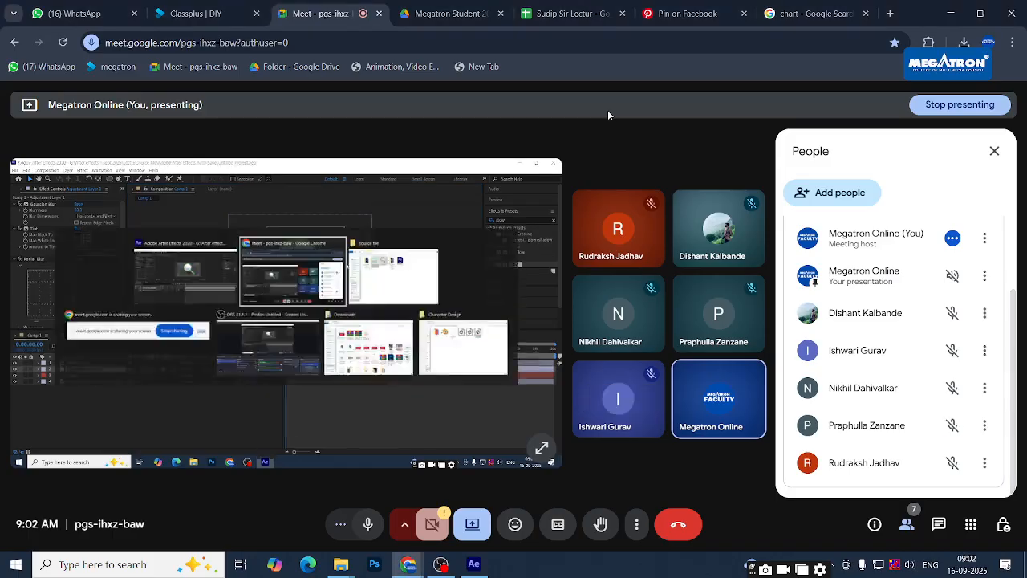
click(666, 13)
click(446, 13)
click(351, 9)
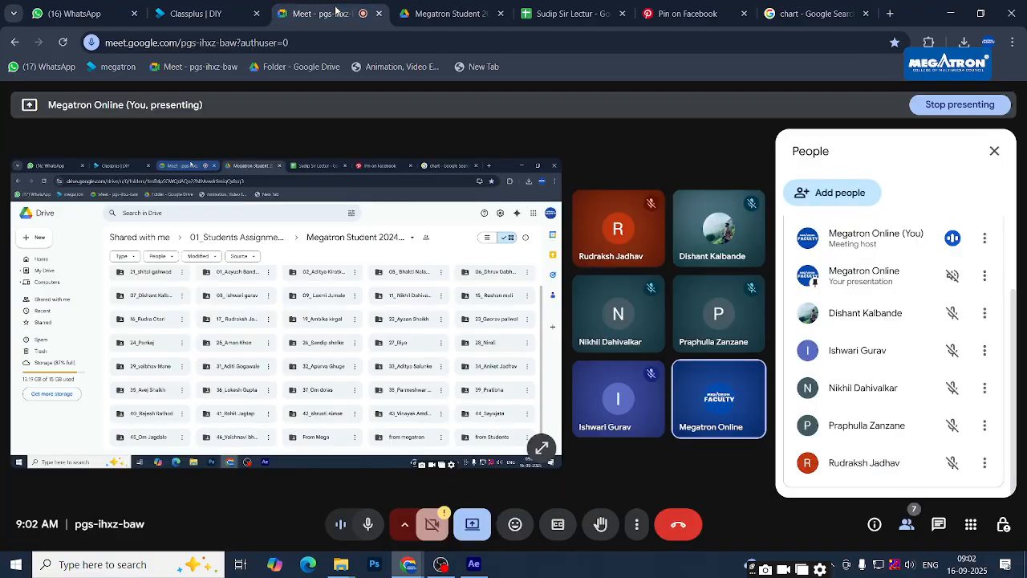
key(ctrl+shift+Tab)
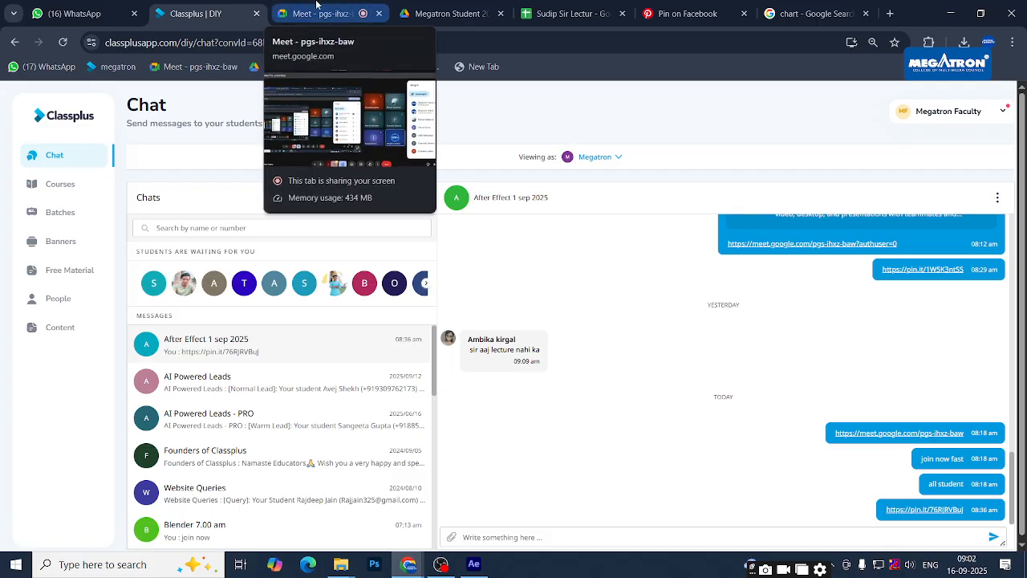
click(319, 9)
click(445, 9)
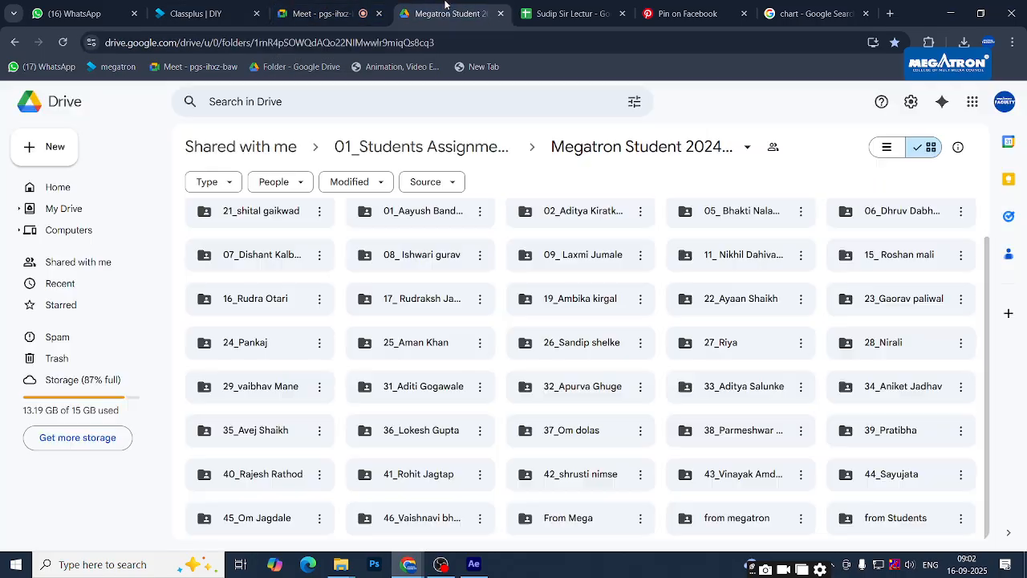
click(325, 7)
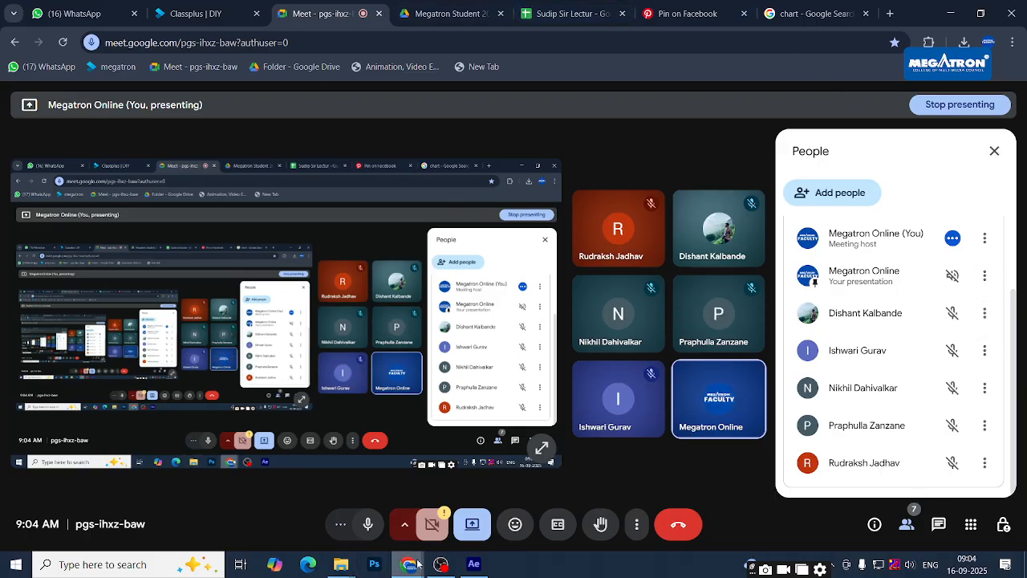
Switch to OBS Studio to bring up its recording controls
click(446, 564)
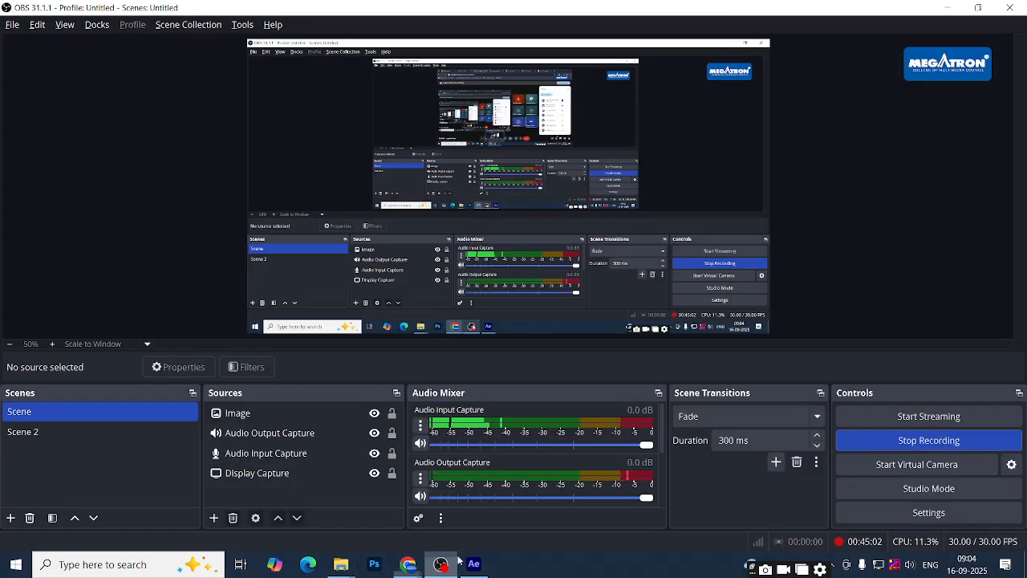